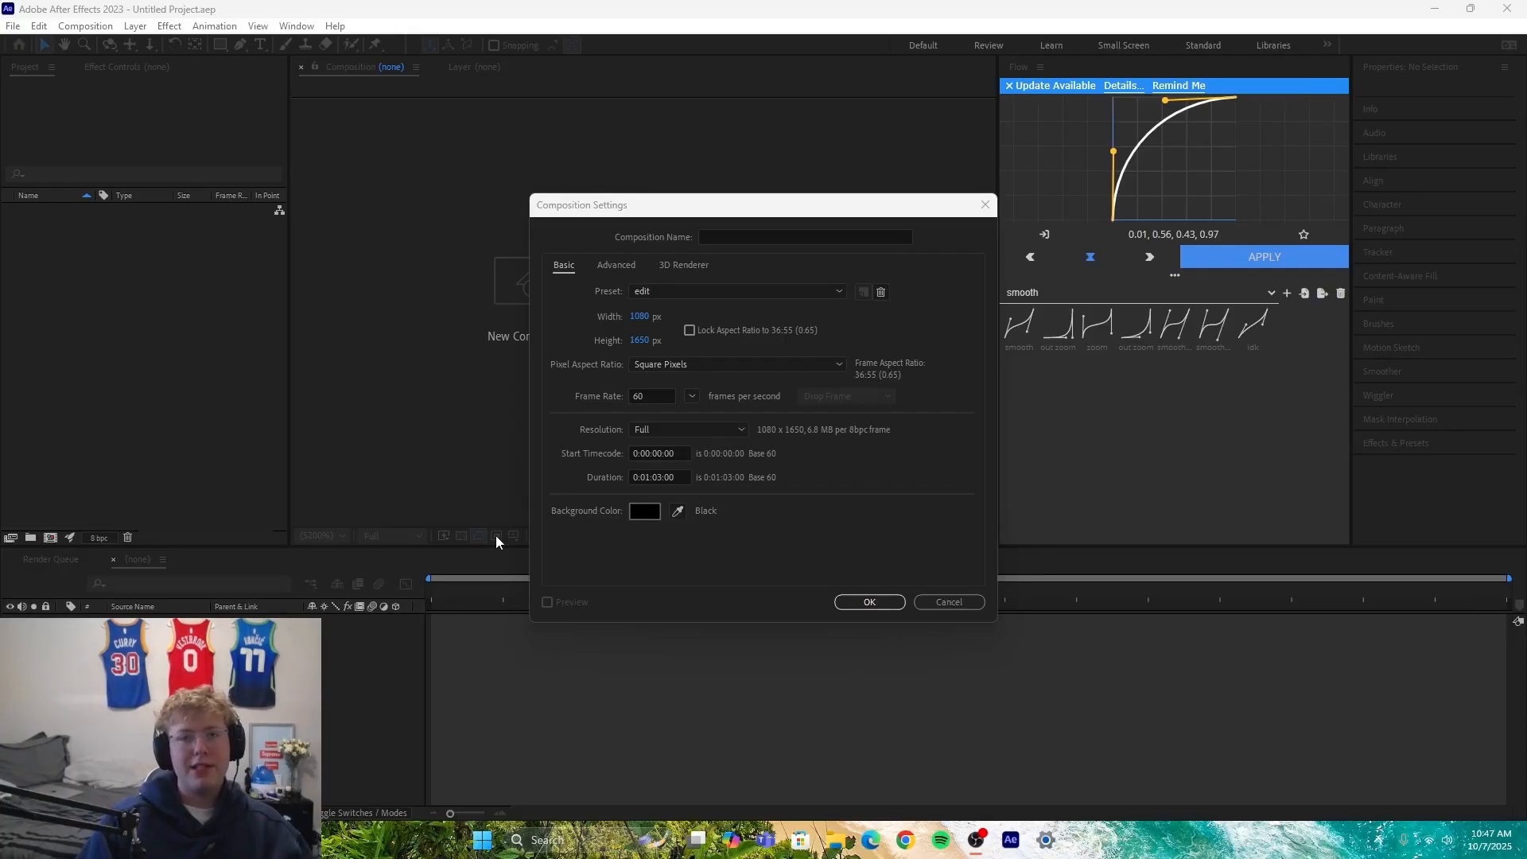
Step: Create a 1080 x 1650 px composition at 60 frames per second using the edit preset
click(650, 393)
click(867, 463)
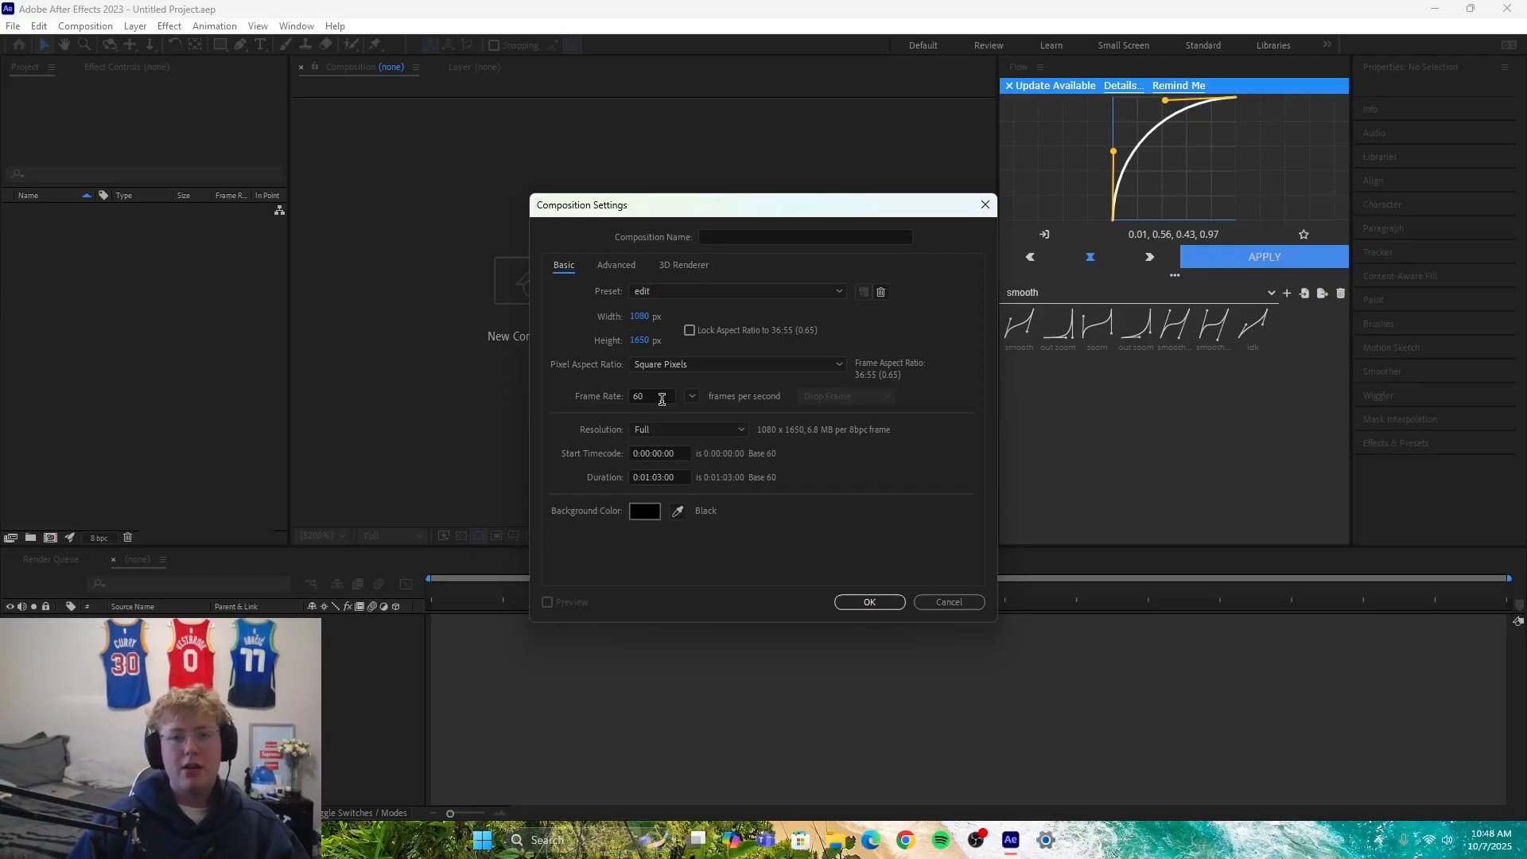
click(862, 602)
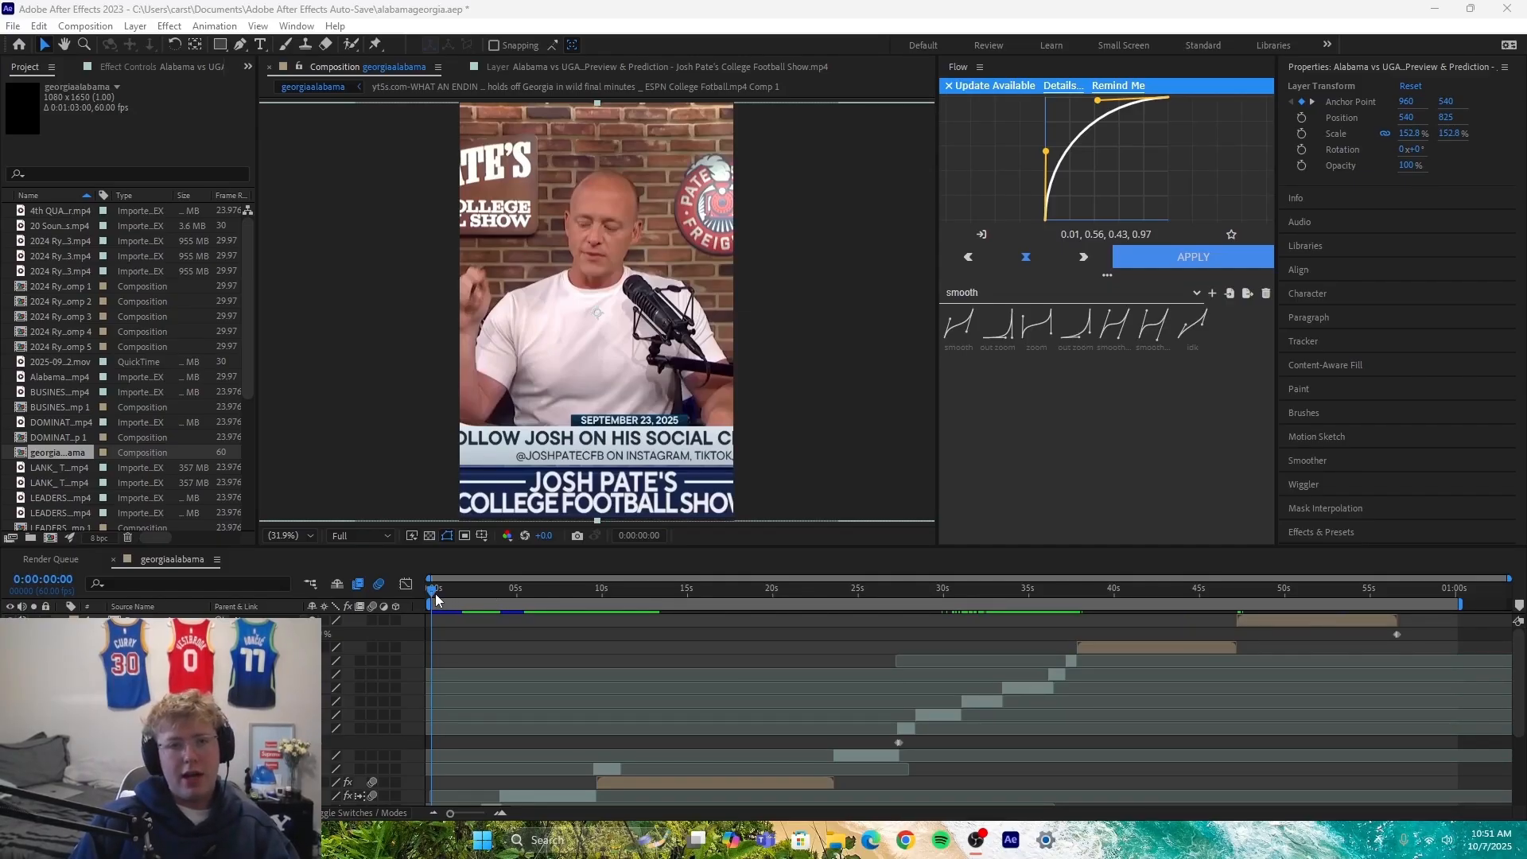
Step: Play the opening of the georgiaalabama composition from the start to review the talking-head intro
mouse_move(436, 593)
mouse_down()
mouse_move(531, 602)
mouse_move(415, 609)
mouse_up()
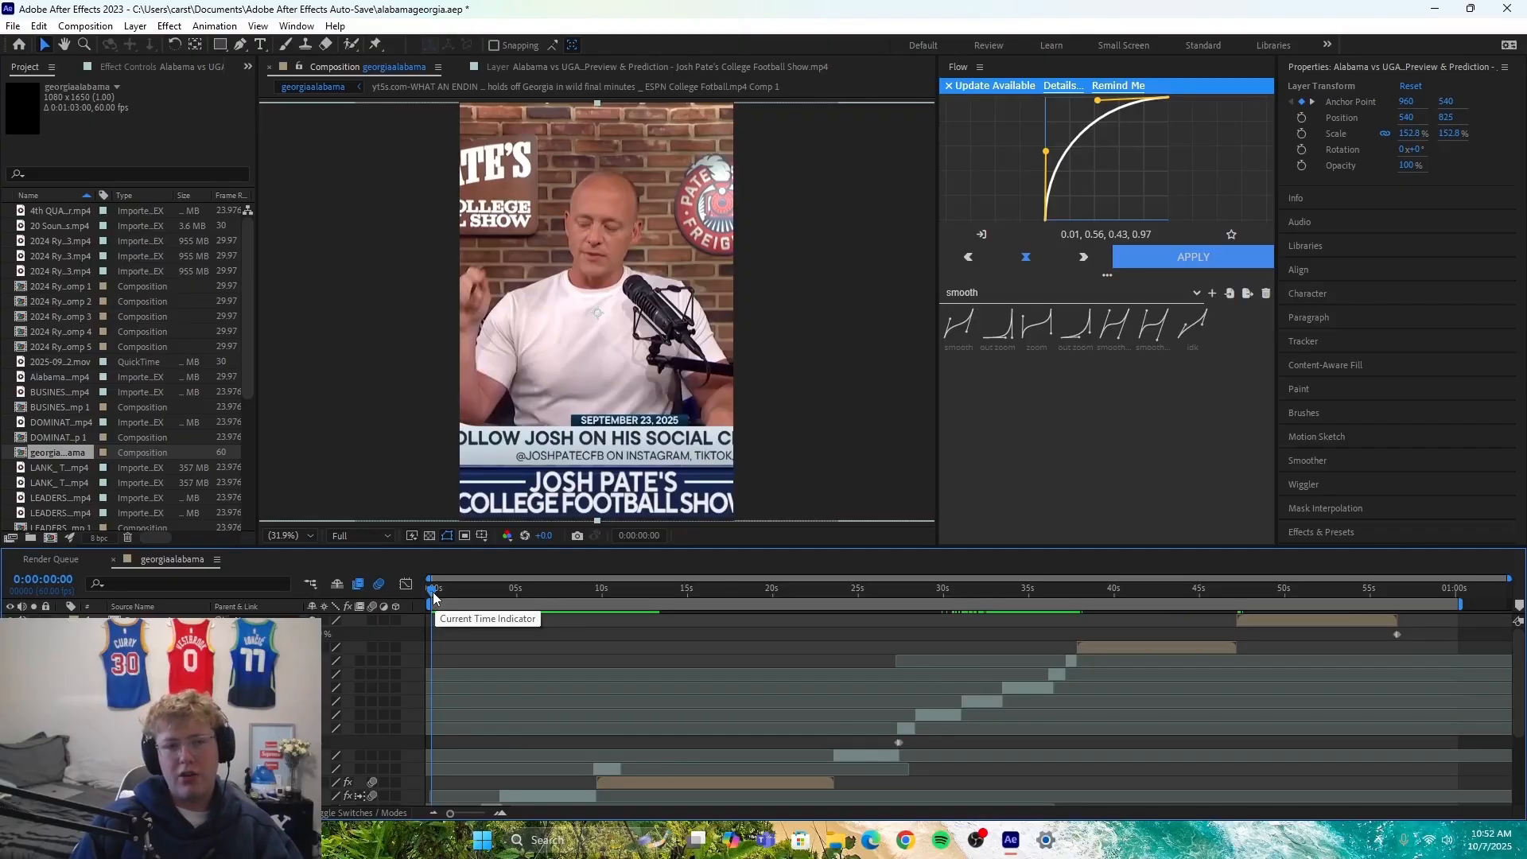
drag(432, 591, 410, 592)
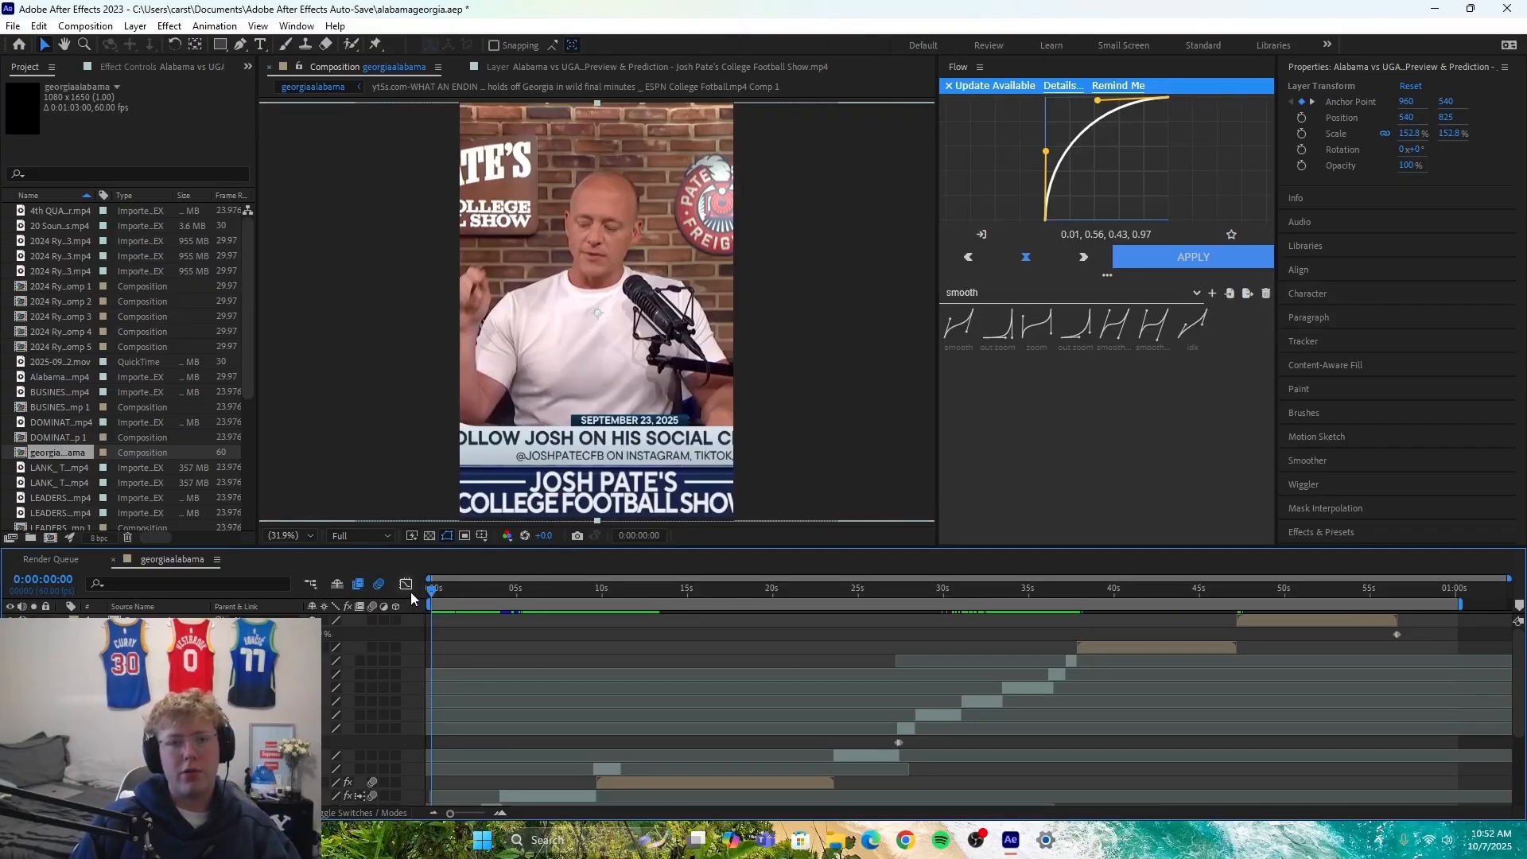
key(space)
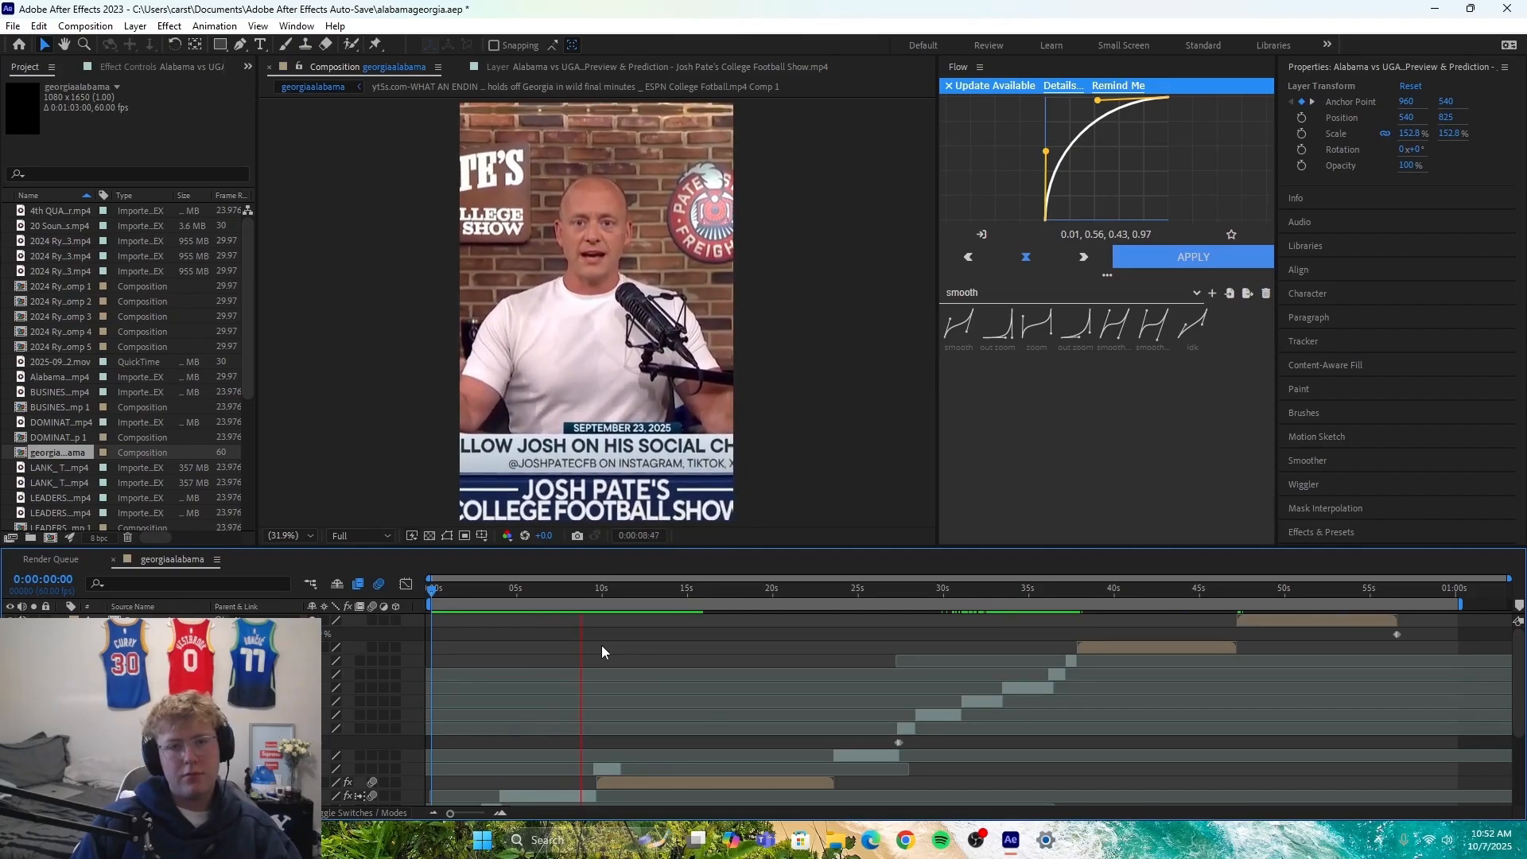
click(450, 590)
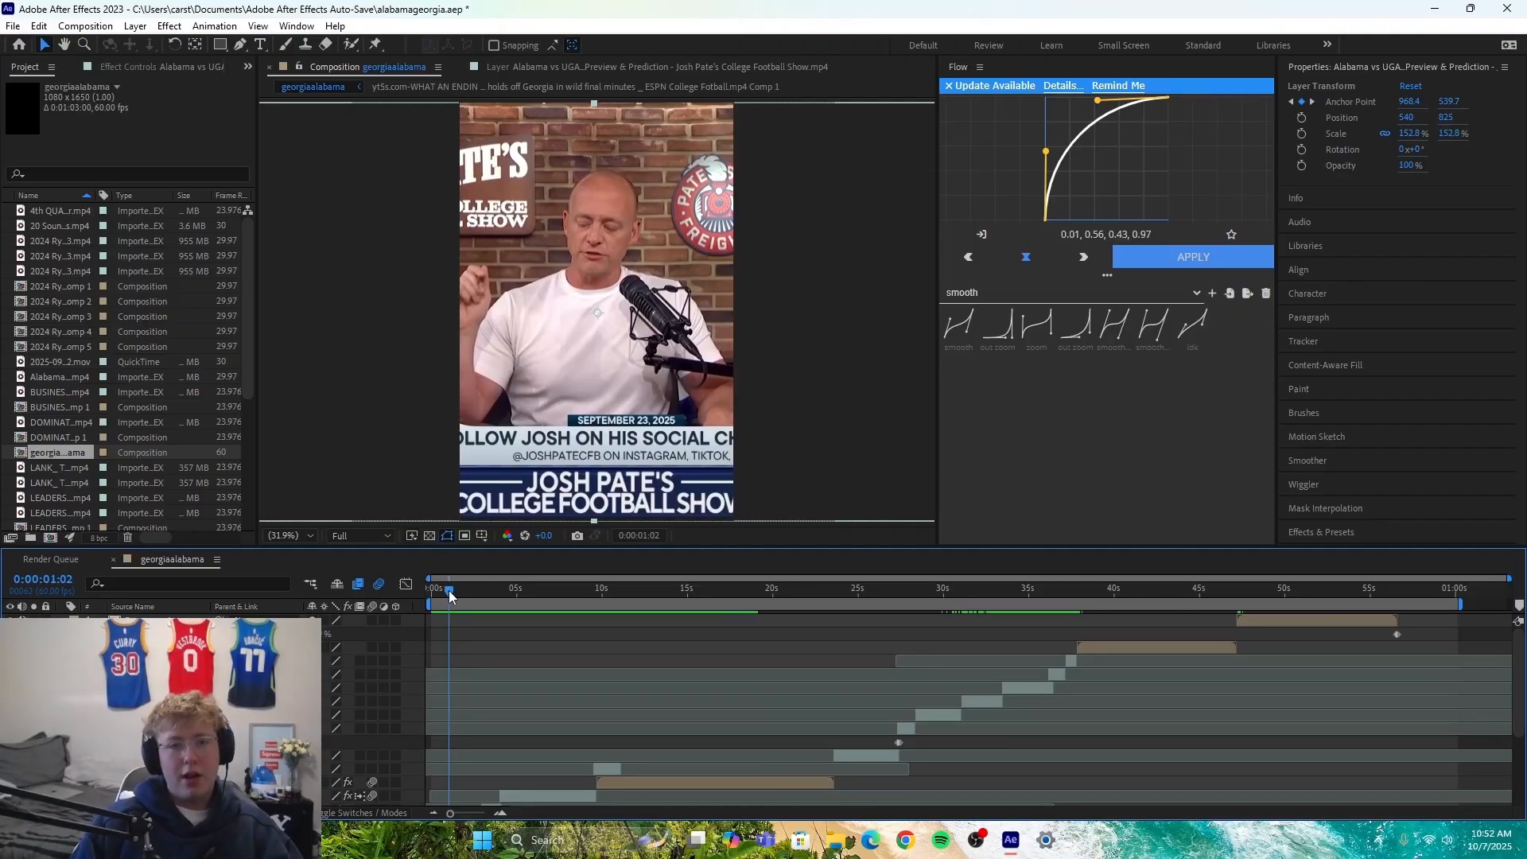
Step: Examine the player-photo section of the georgiaalabama edit between about 30 and 38 seconds
drag(449, 597, 1016, 647)
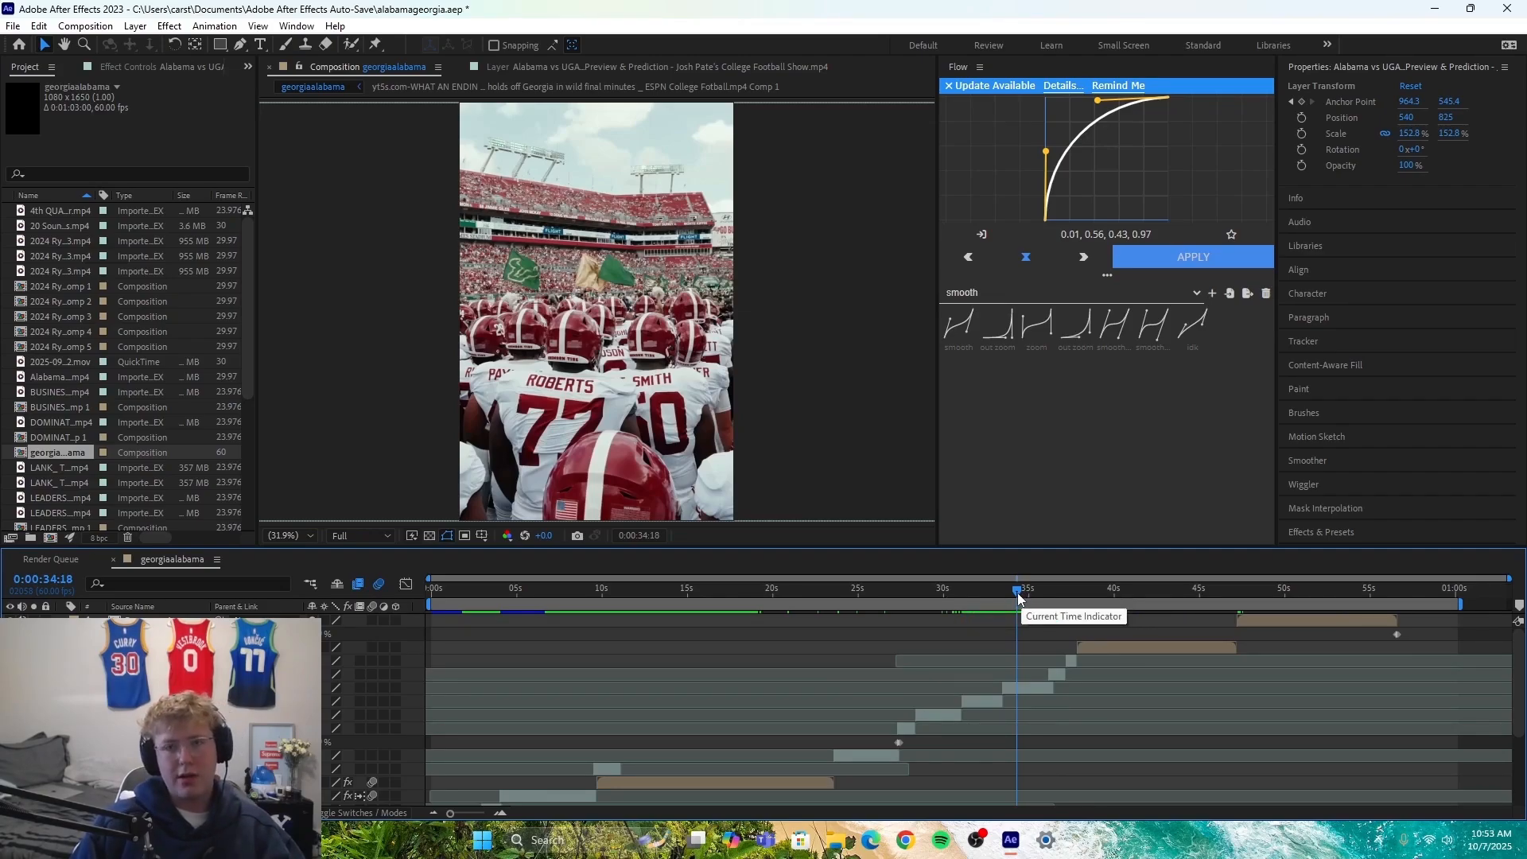
drag(1019, 596, 986, 638)
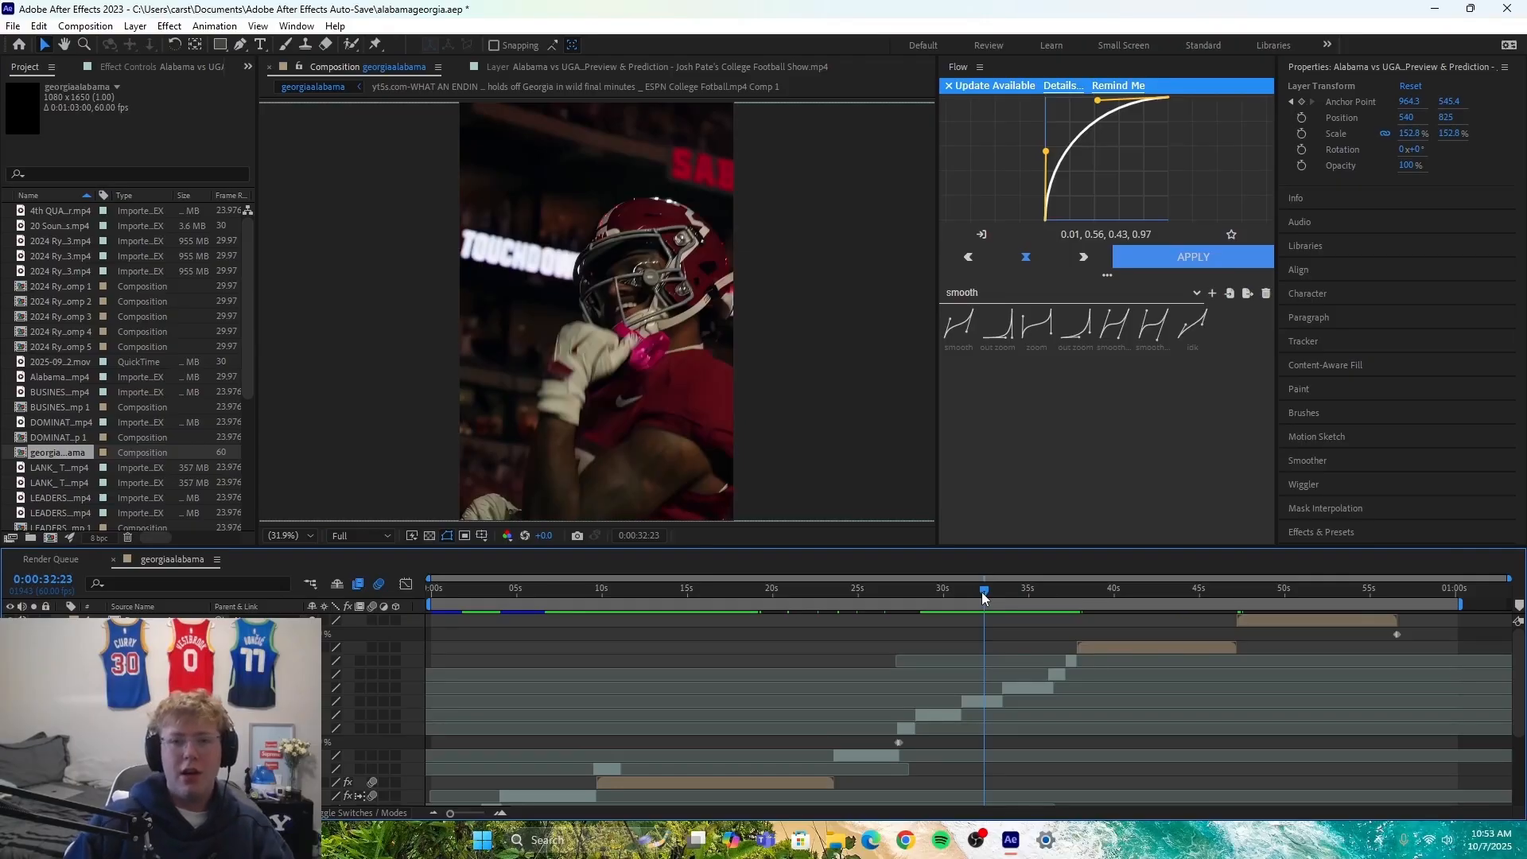
drag(984, 598, 953, 600)
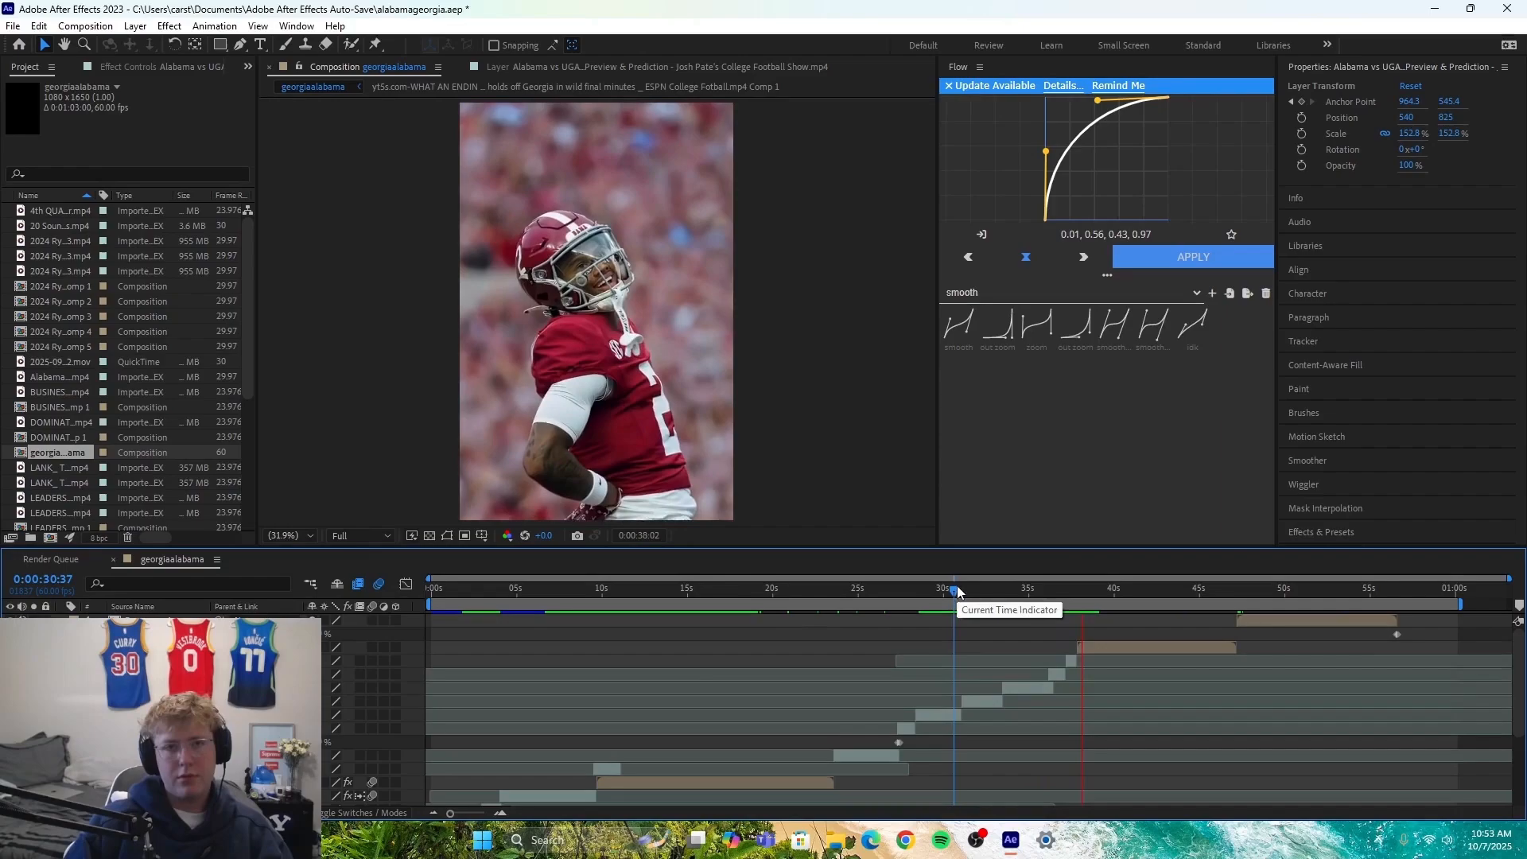
drag(1004, 593, 1082, 641)
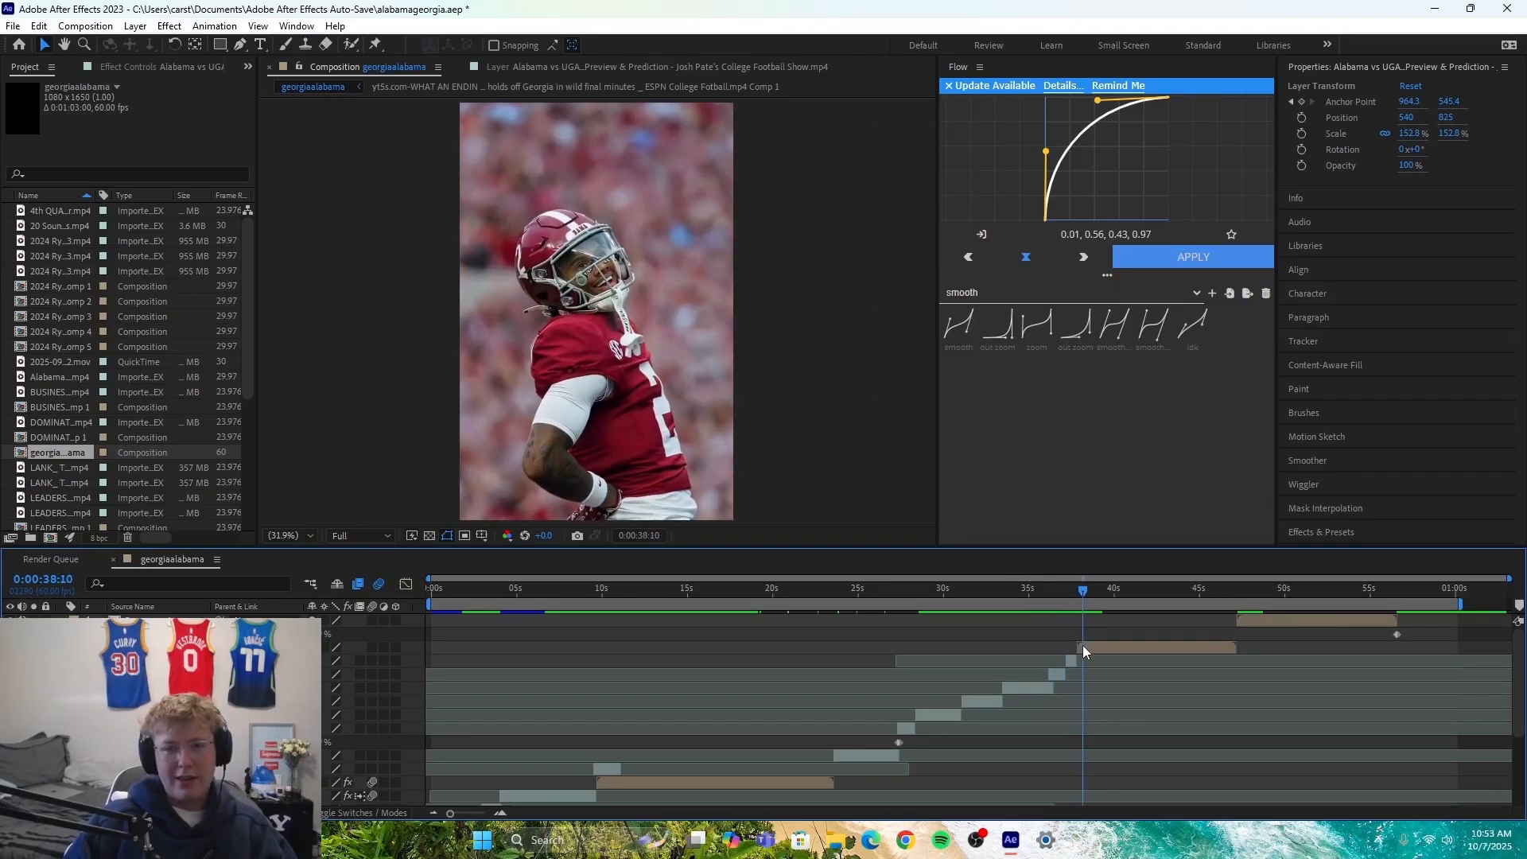
Step: Examine the cuts and motion between the photo clips around 37 to 39 seconds of the georgiaalabama edit
mouse_move(1081, 644)
mouse_down()
mouse_move(1063, 642)
mouse_move(1091, 641)
mouse_move(1066, 648)
mouse_move(1077, 641)
mouse_up()
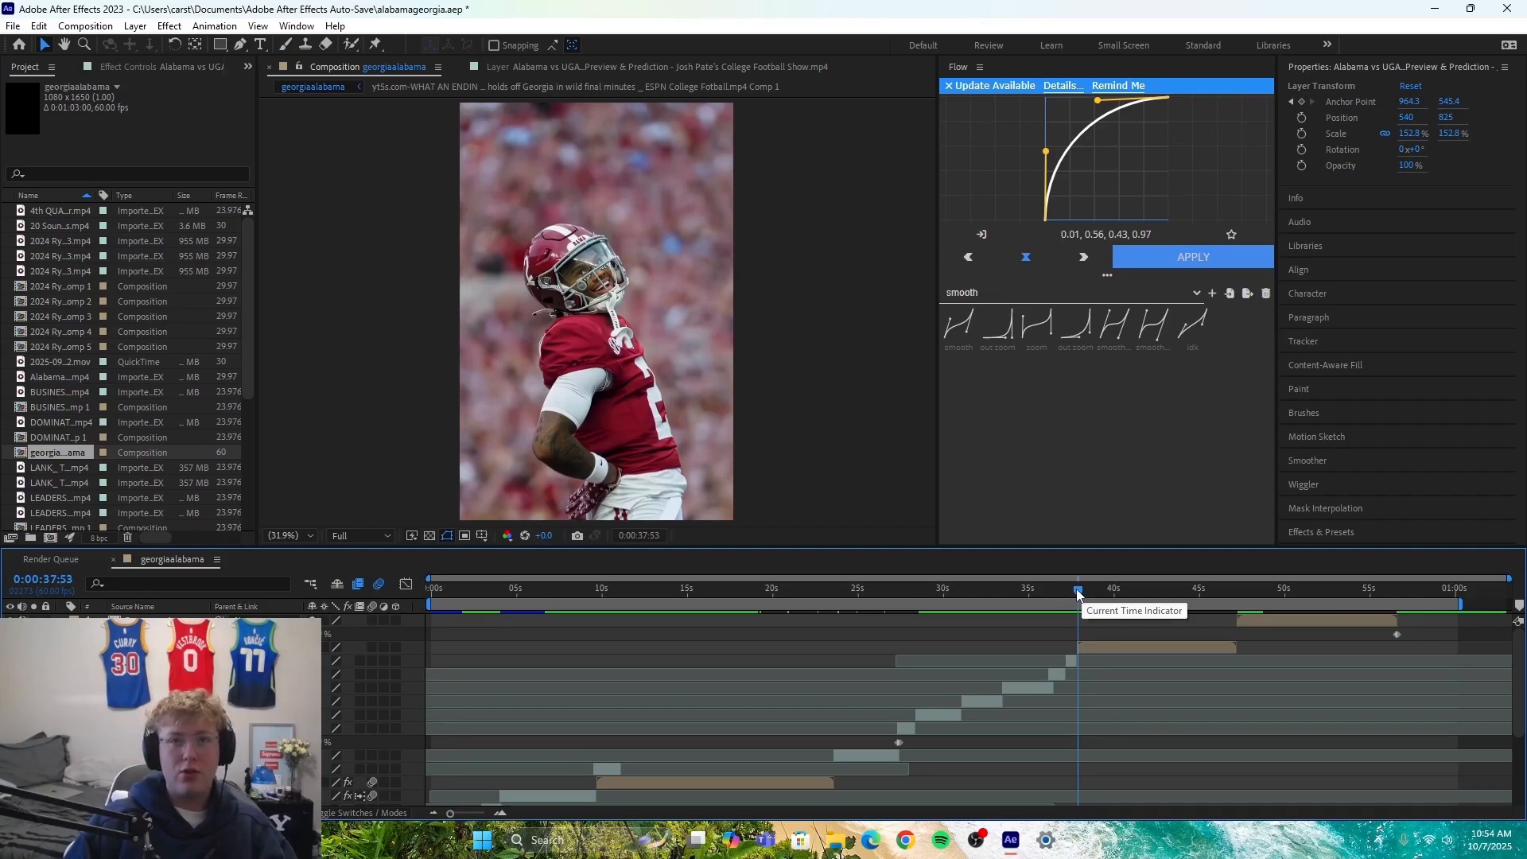
drag(1076, 590, 1071, 625)
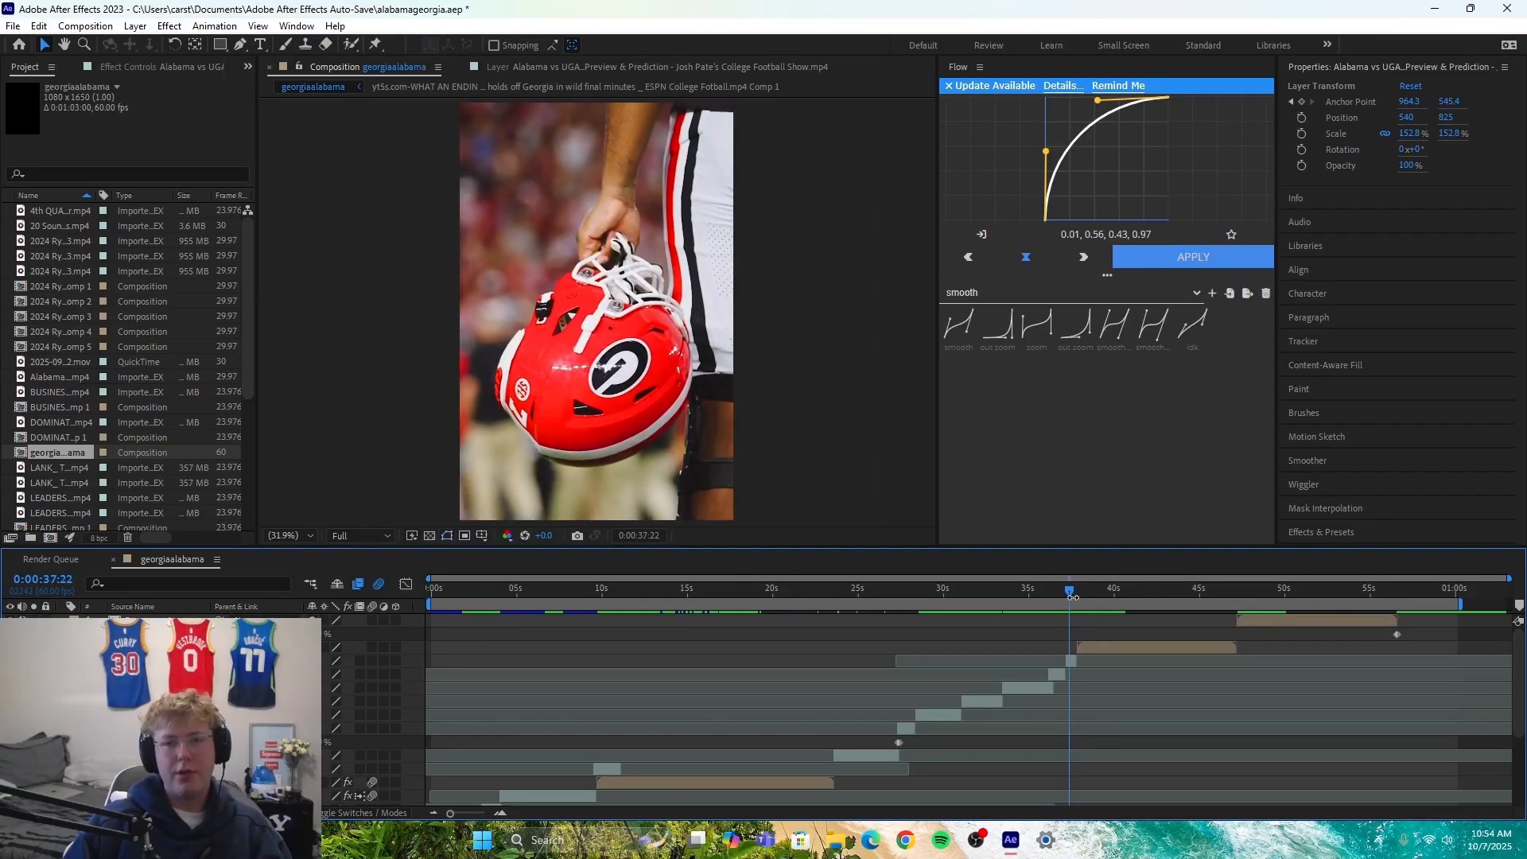
key(space)
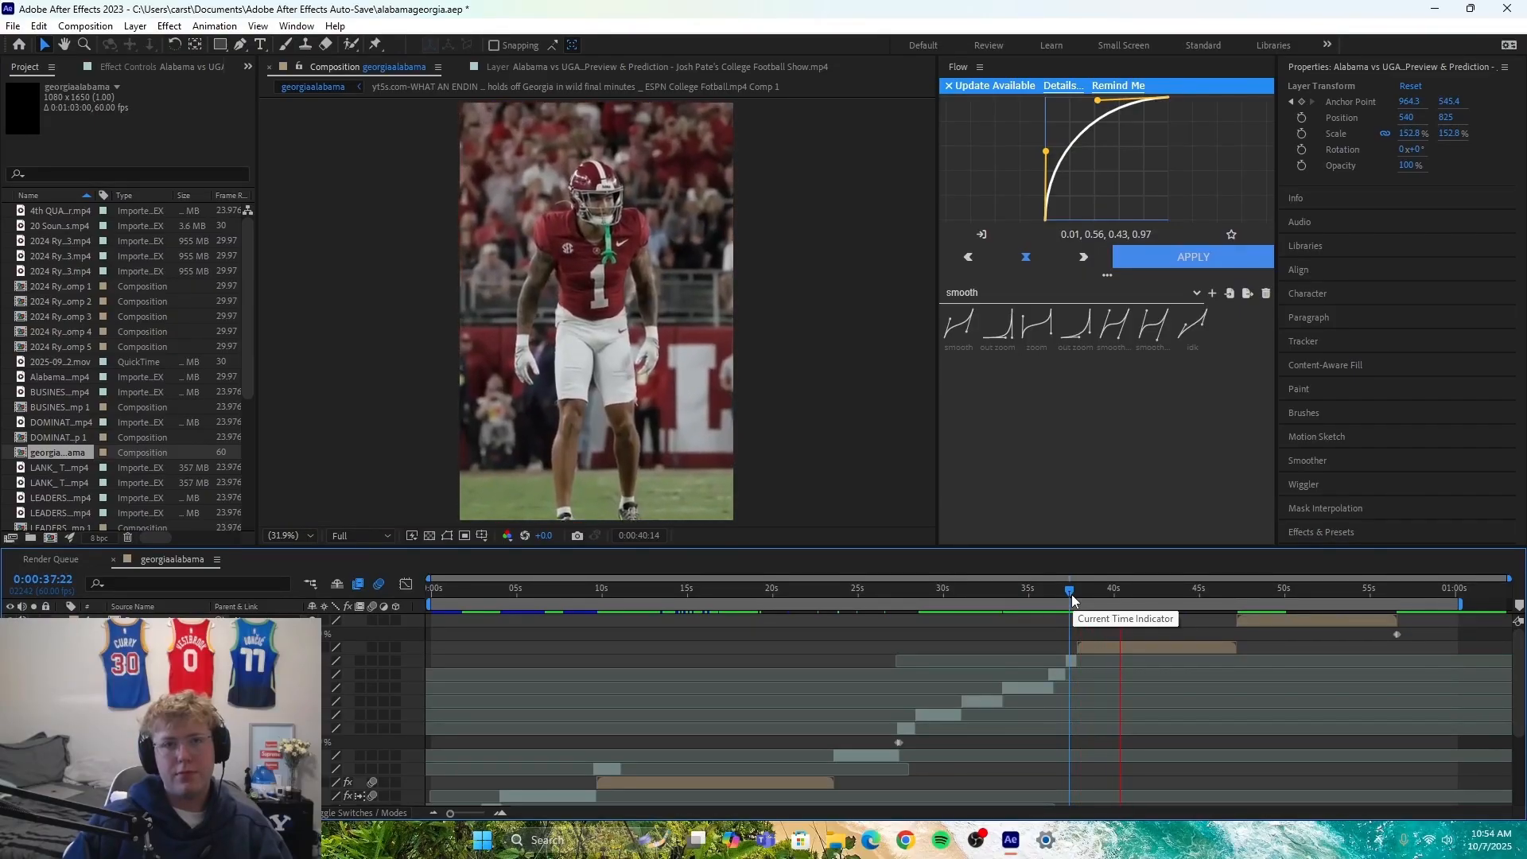
drag(1071, 594, 1098, 593)
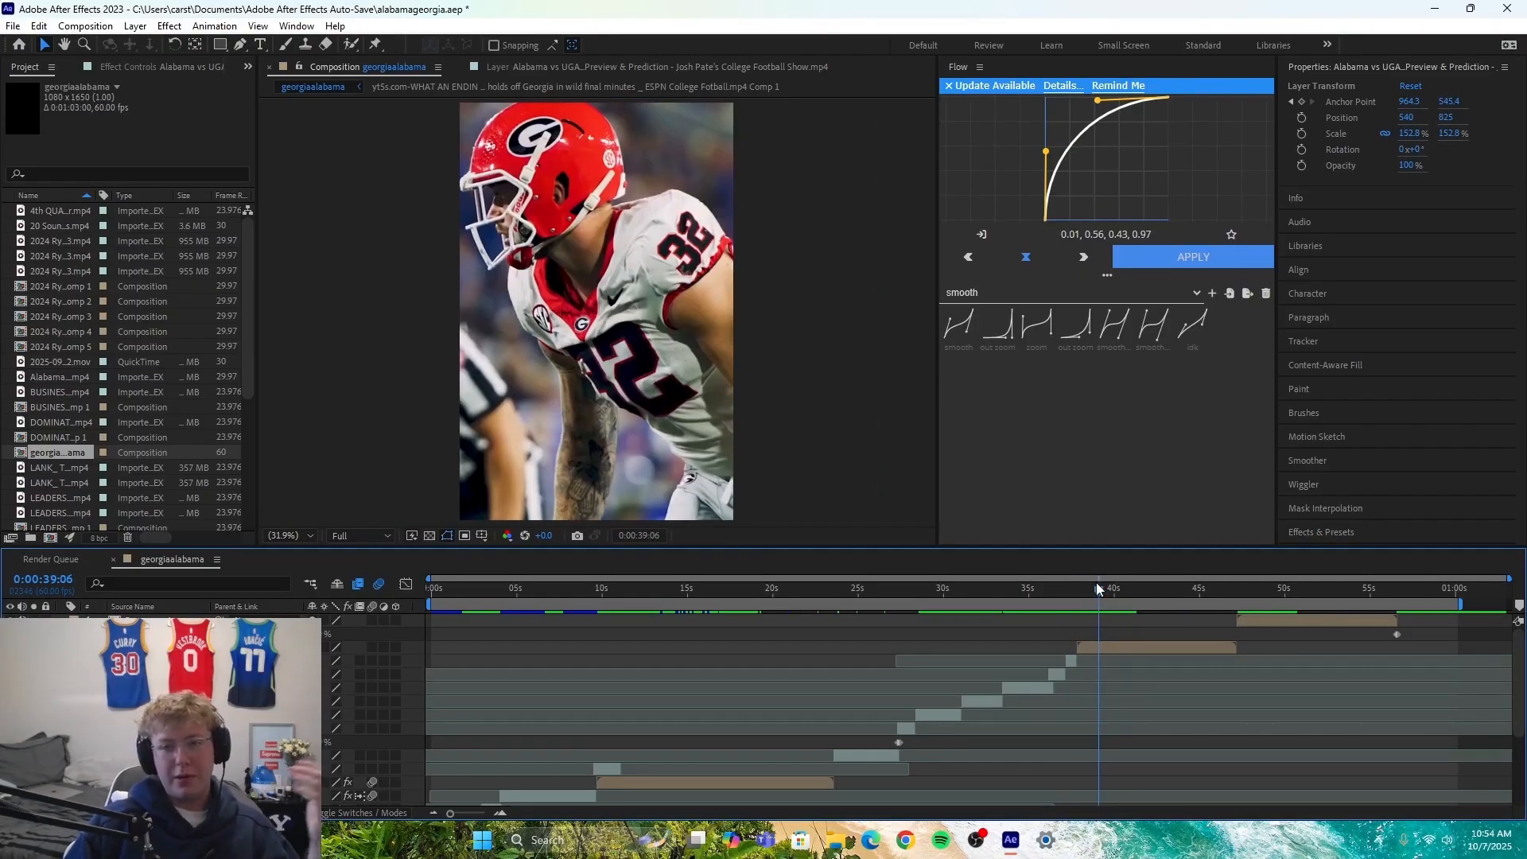
drag(1098, 592, 1072, 657)
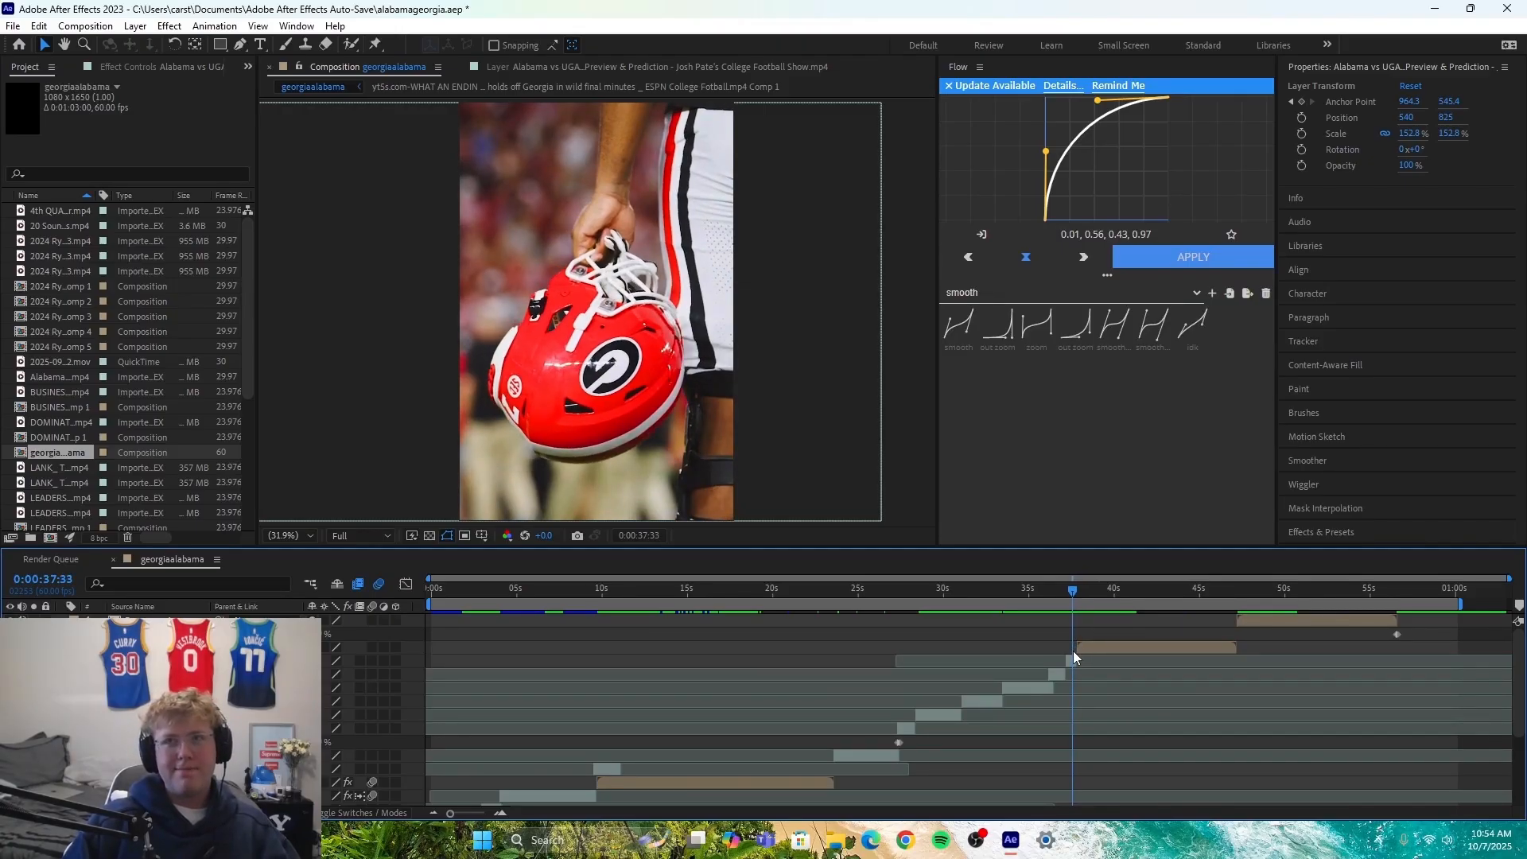
drag(1072, 652, 1077, 657)
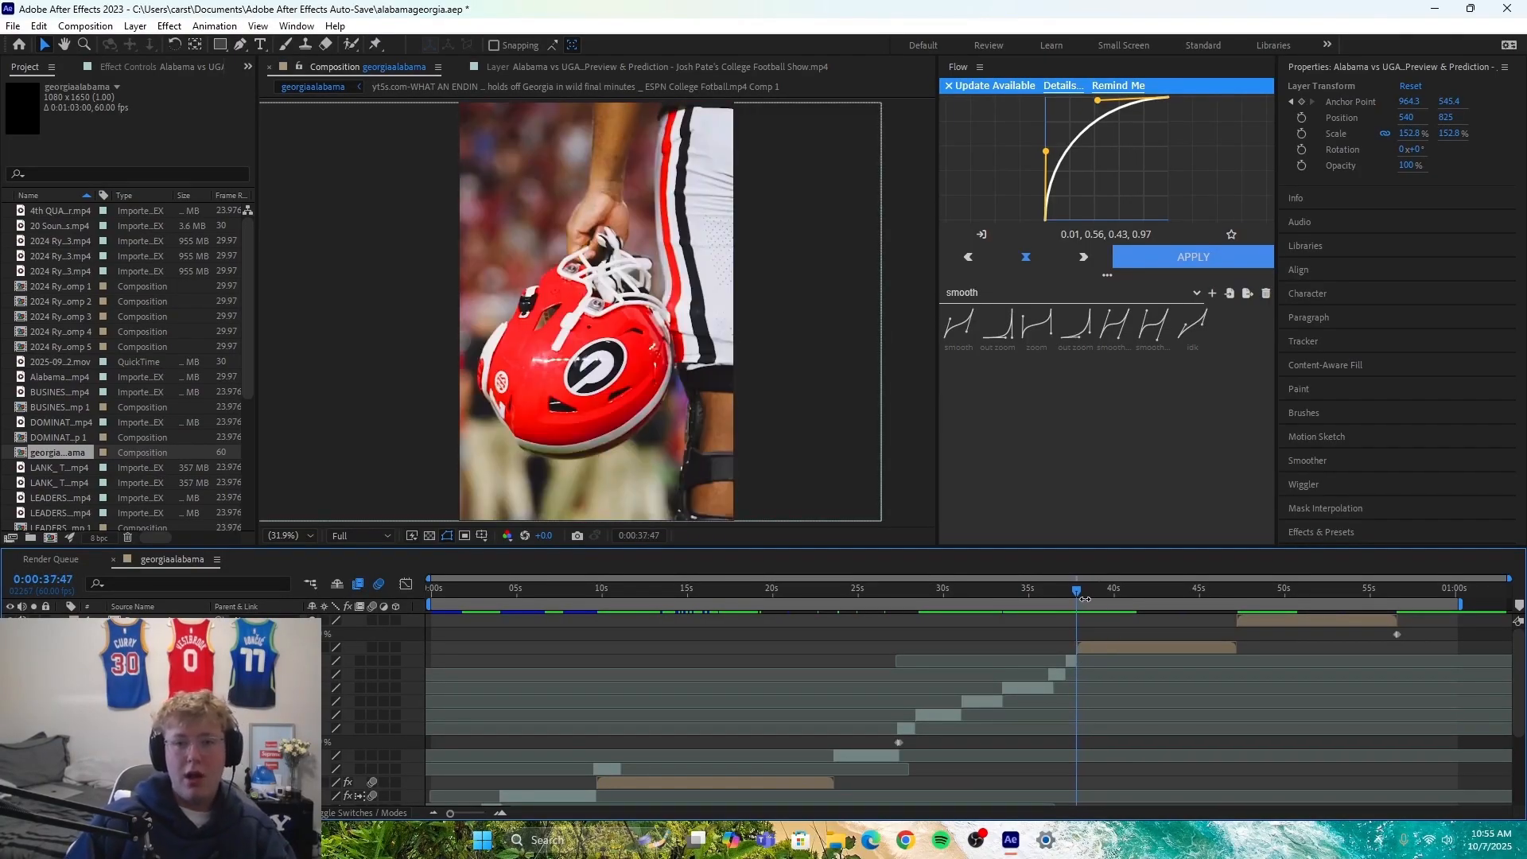
drag(1080, 593, 1071, 603)
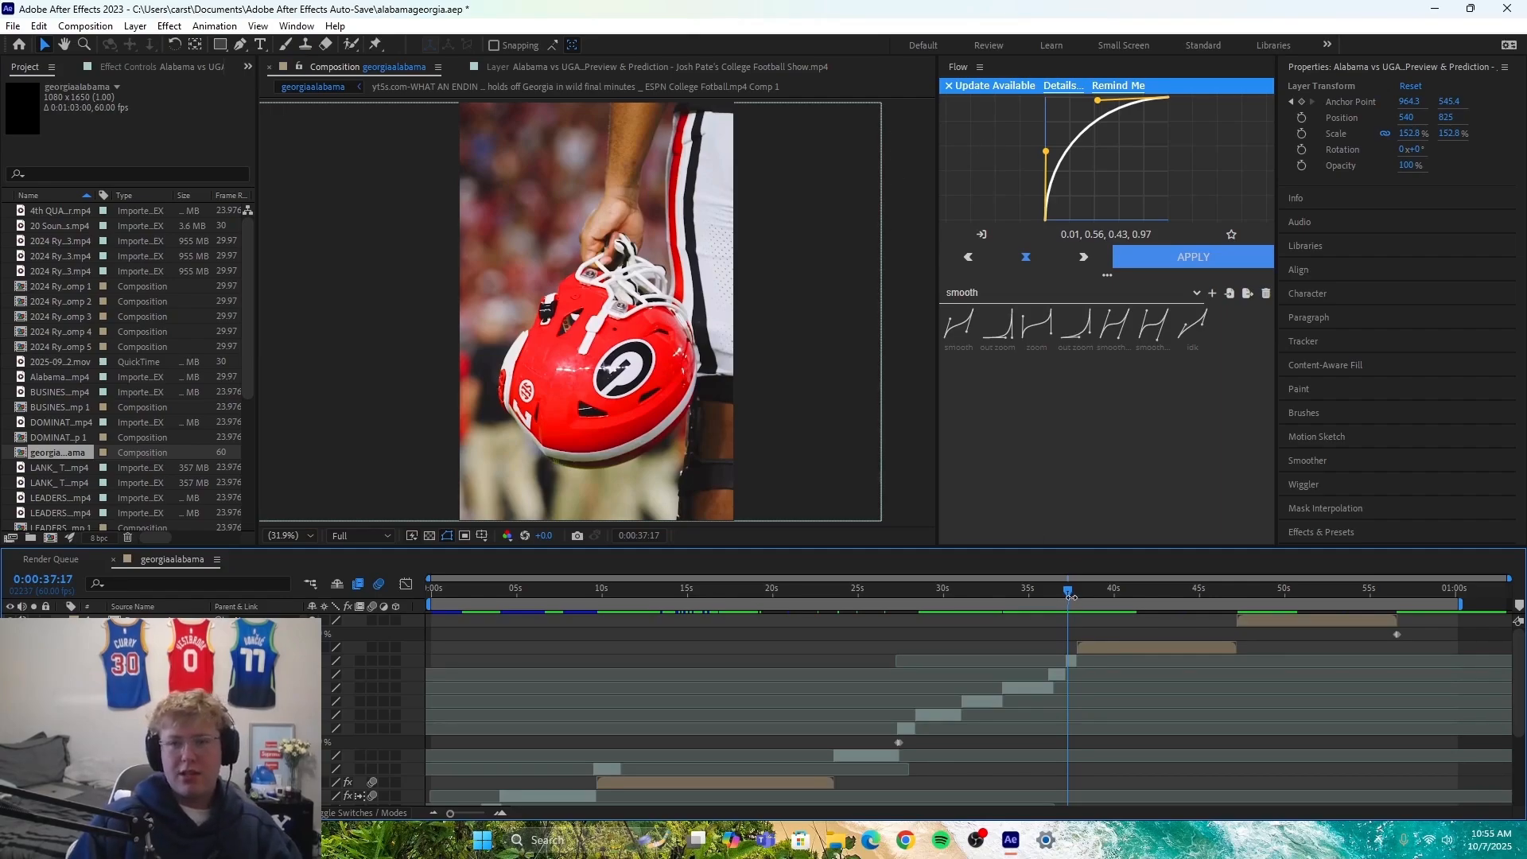
drag(1065, 593, 1061, 593)
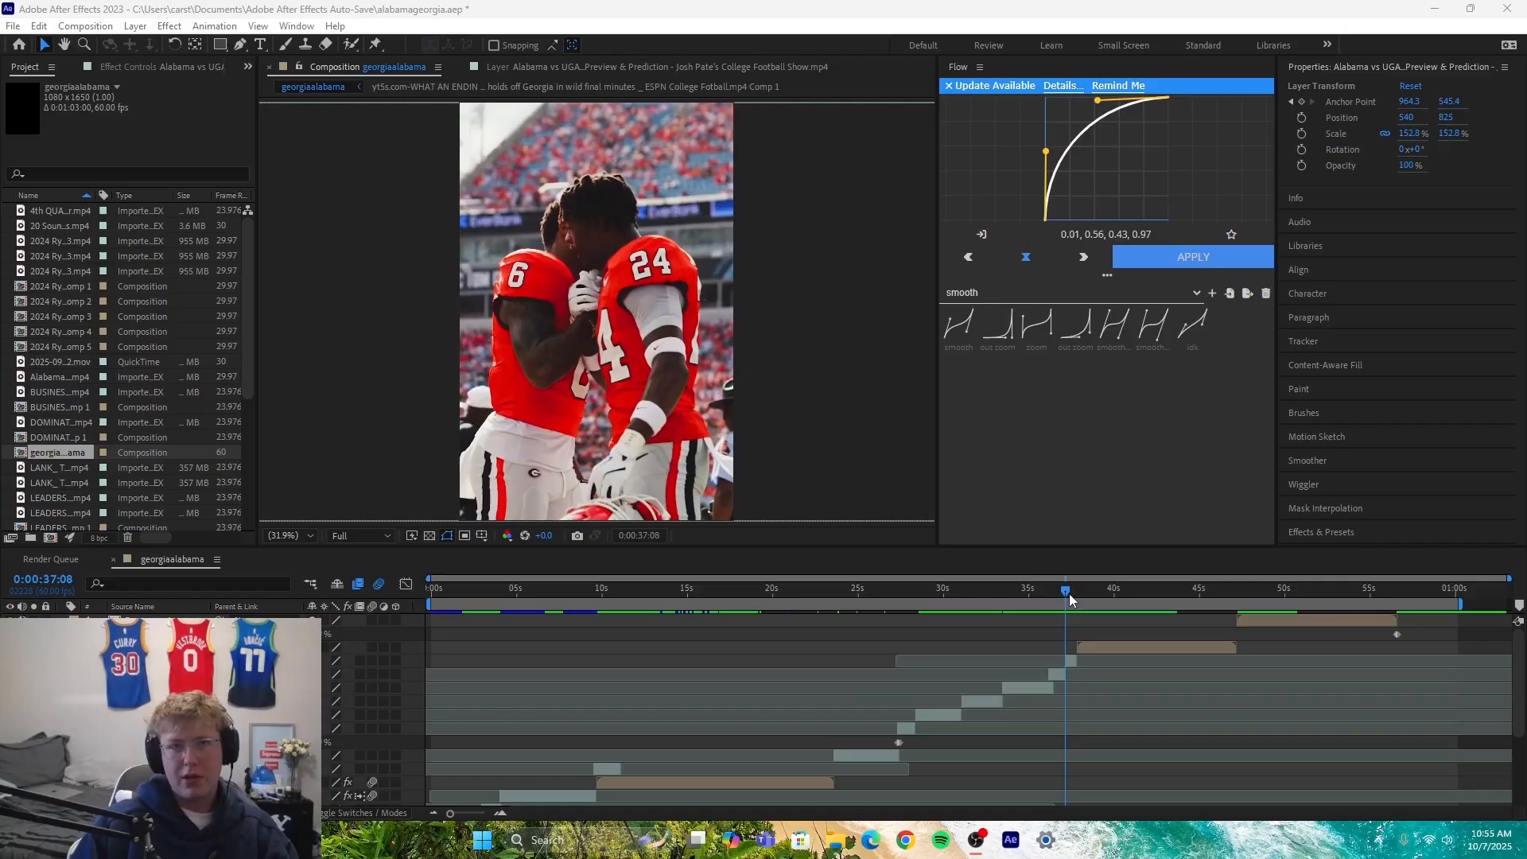
click(1069, 593)
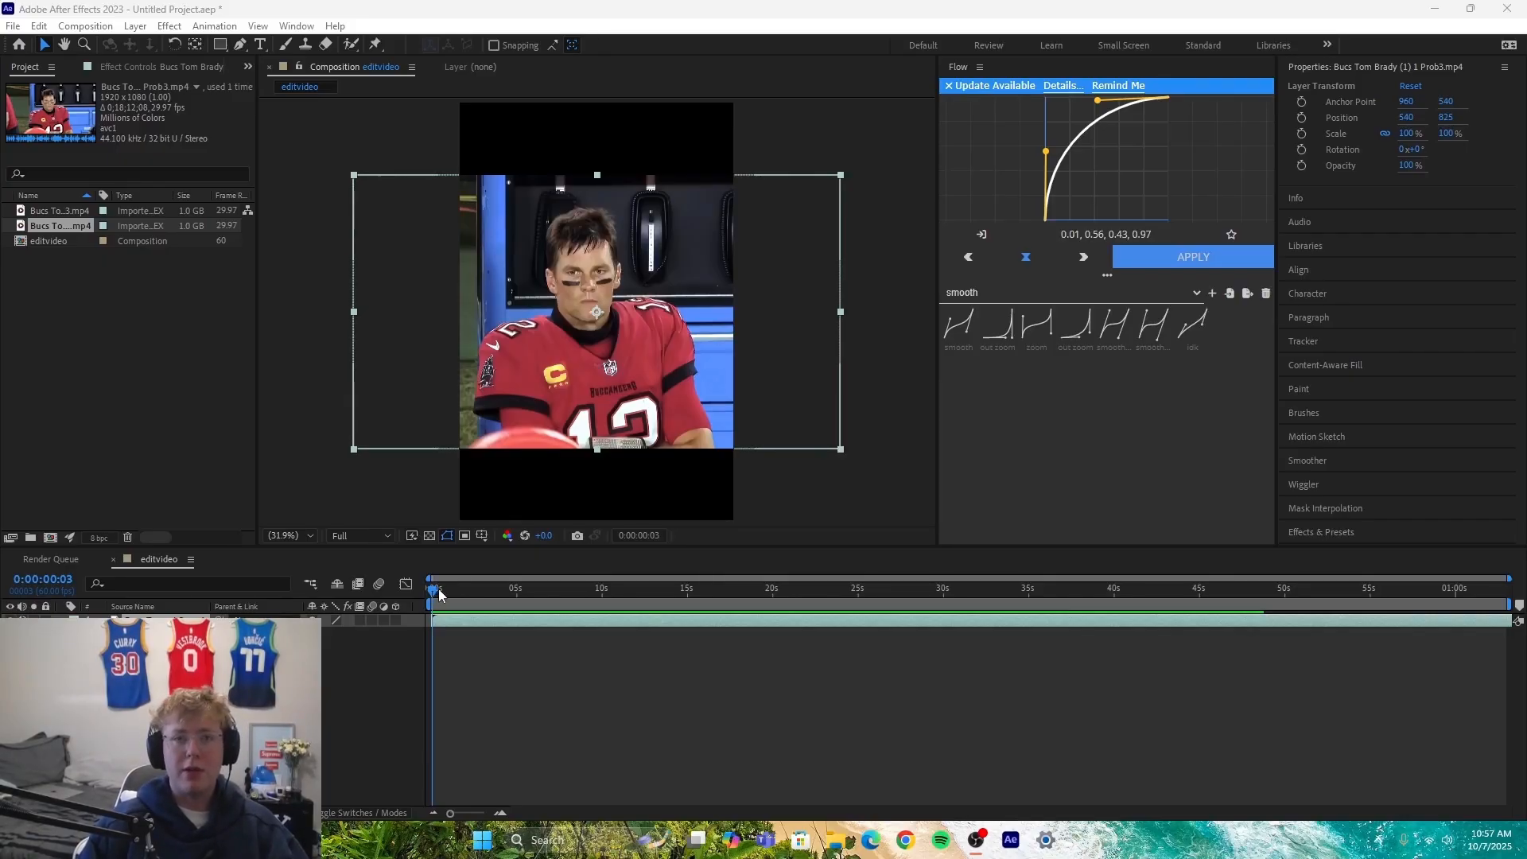
Step: Scale the Bucs footage layer in the editvideo composition to 92%
drag(430, 597, 476, 580)
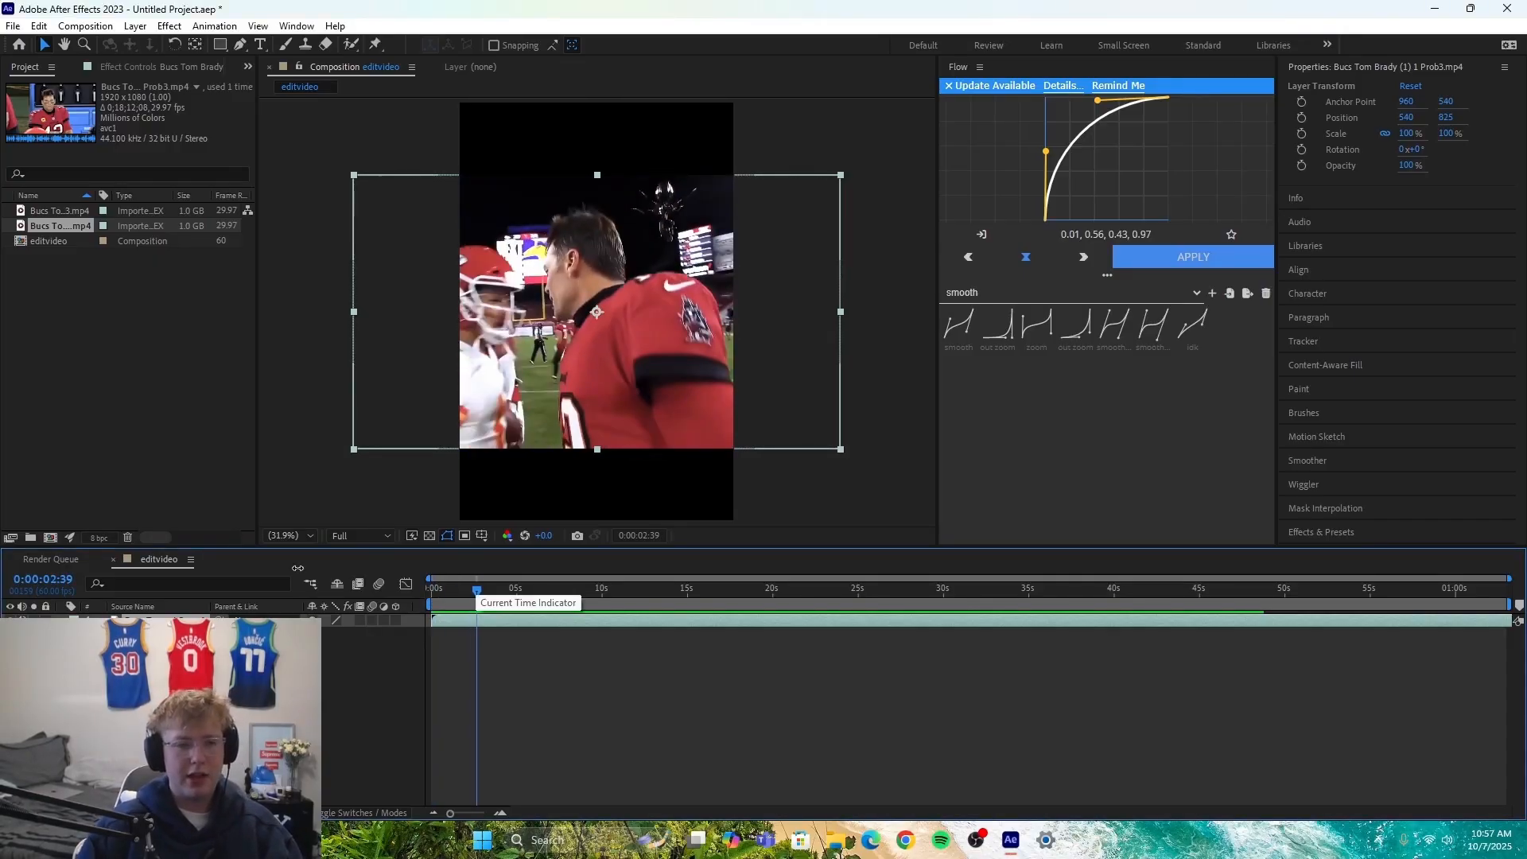
key(s)
mouse_move(342, 634)
mouse_down()
mouse_move(416, 627)
mouse_move(336, 634)
mouse_up()
key(s)
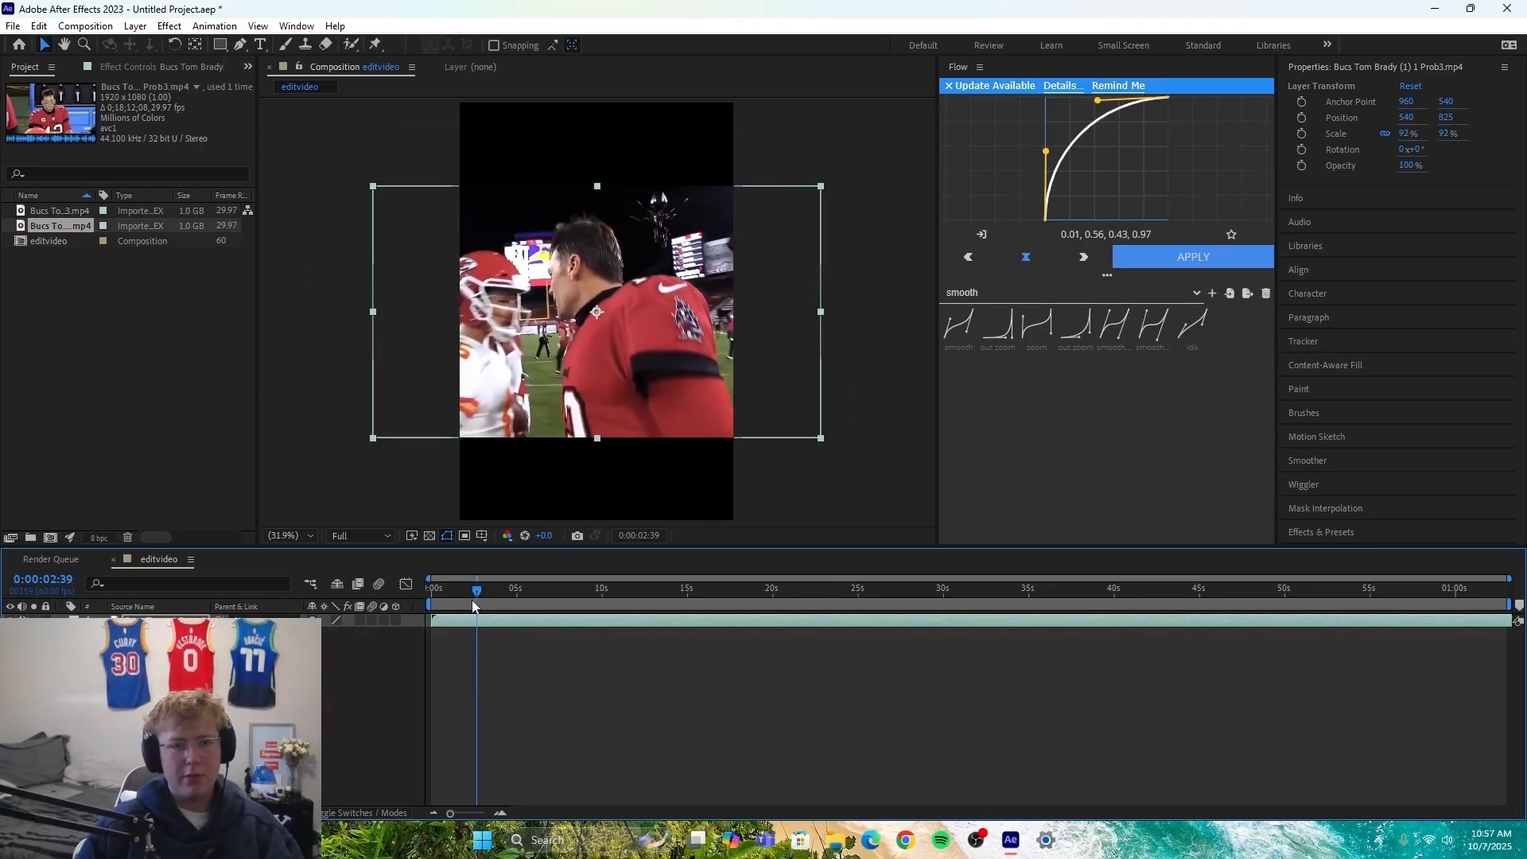
Step: Fit the Bucs footage layer to the full height of the composition
click(484, 602)
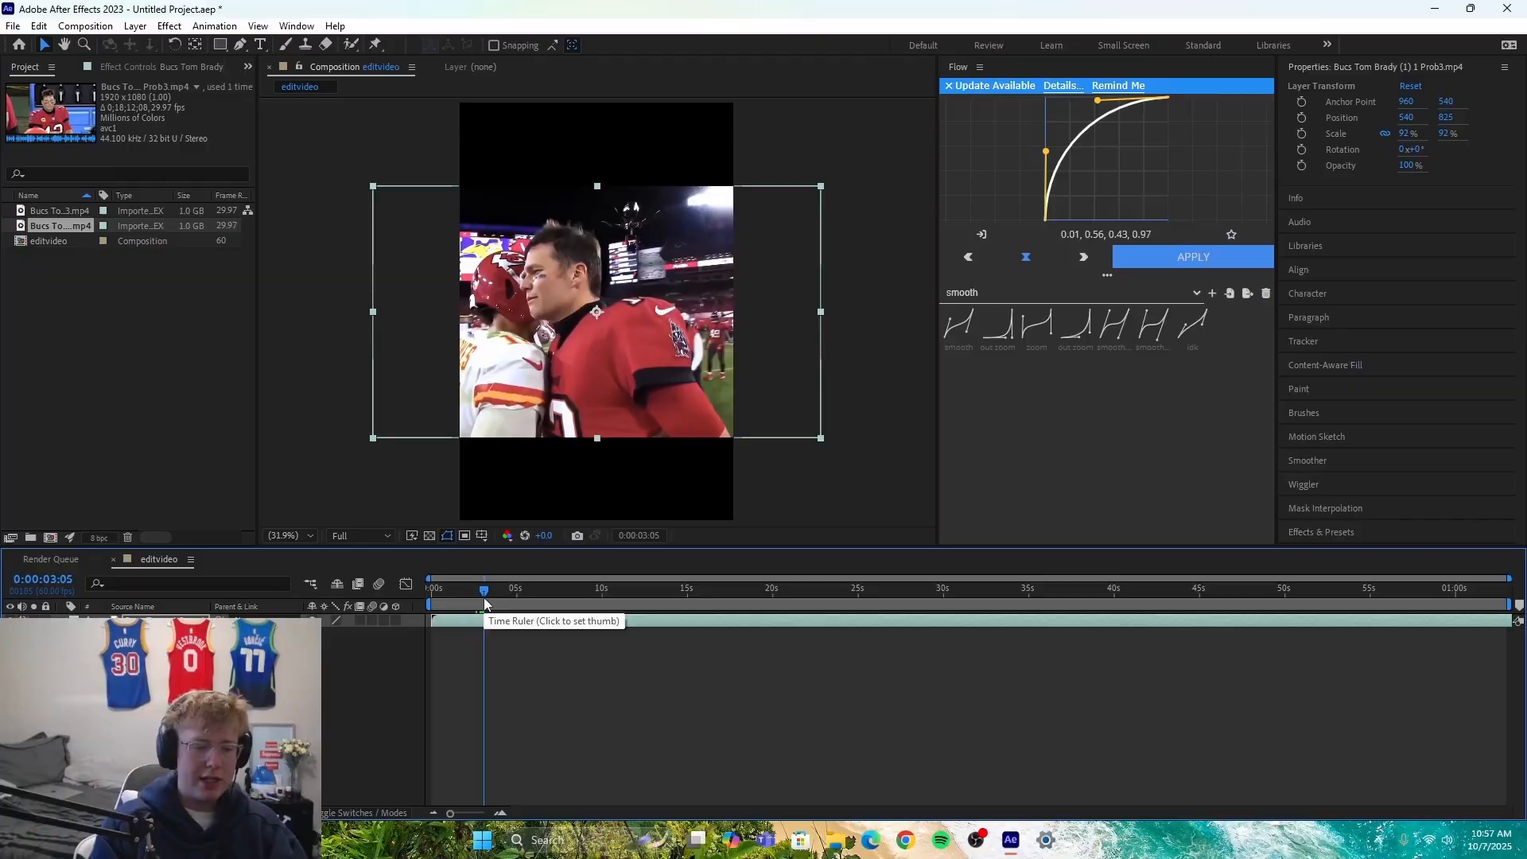
key(ctrl+alt+shift+g)
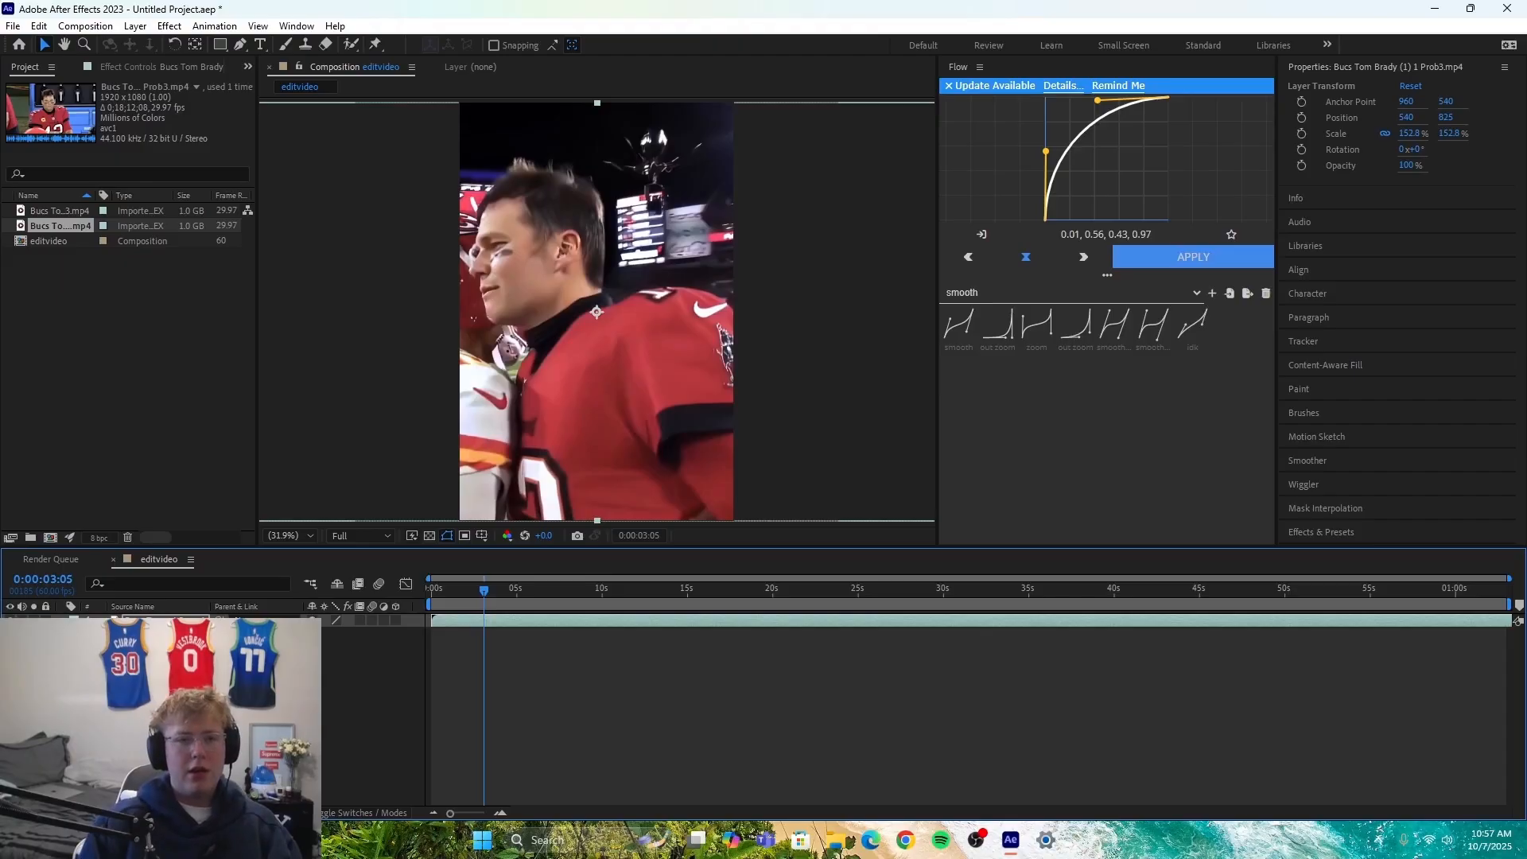
Step: Shift the footage to the orange number 12 jersey shot, cut off the preceding part, and align the shot with the composition start
drag(1193, 622, 789, 645)
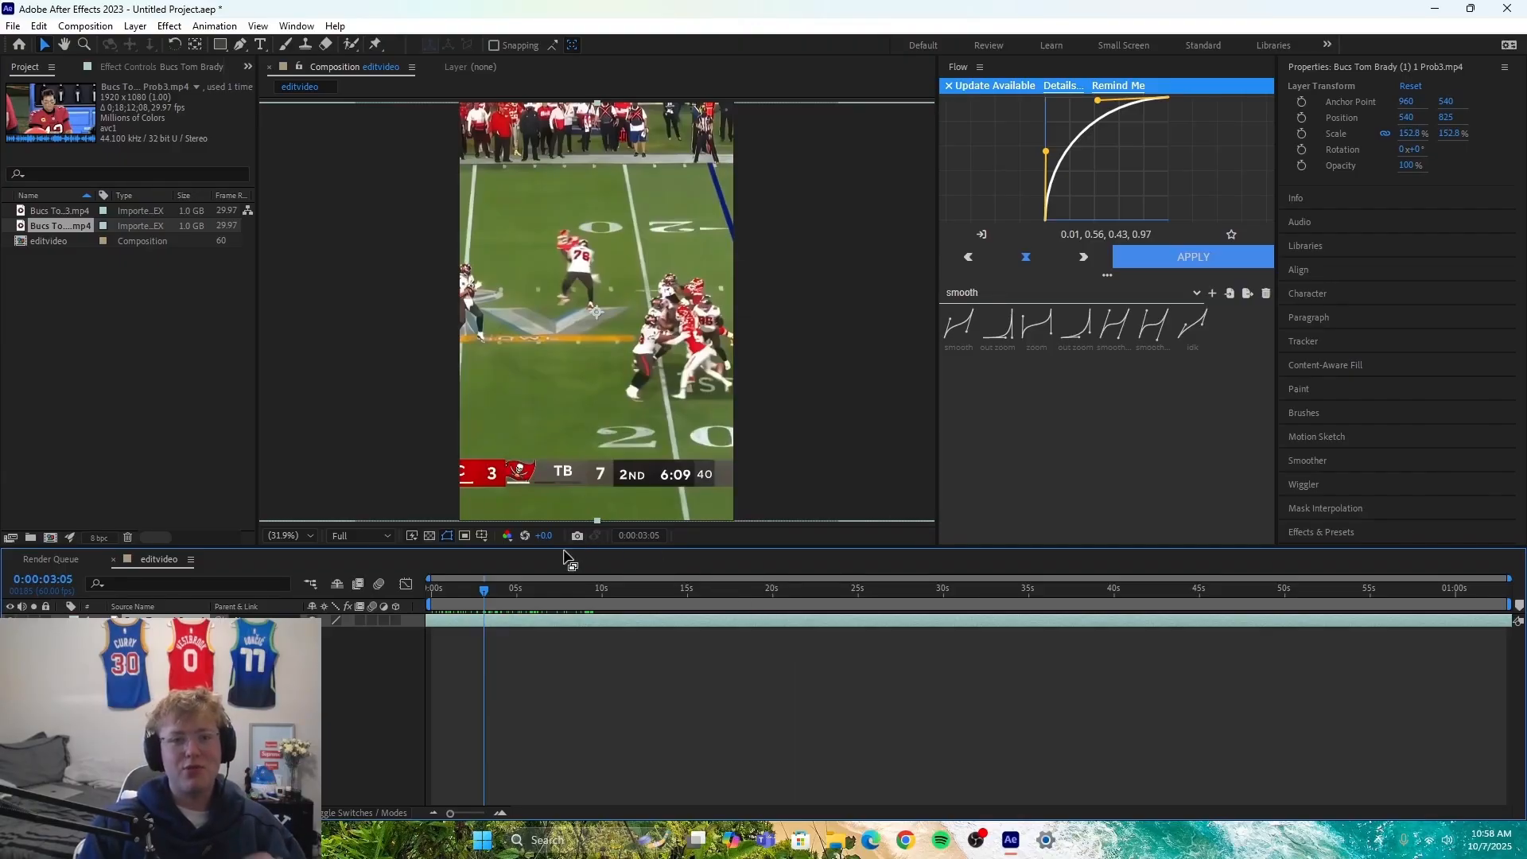
drag(1002, 623, 751, 677)
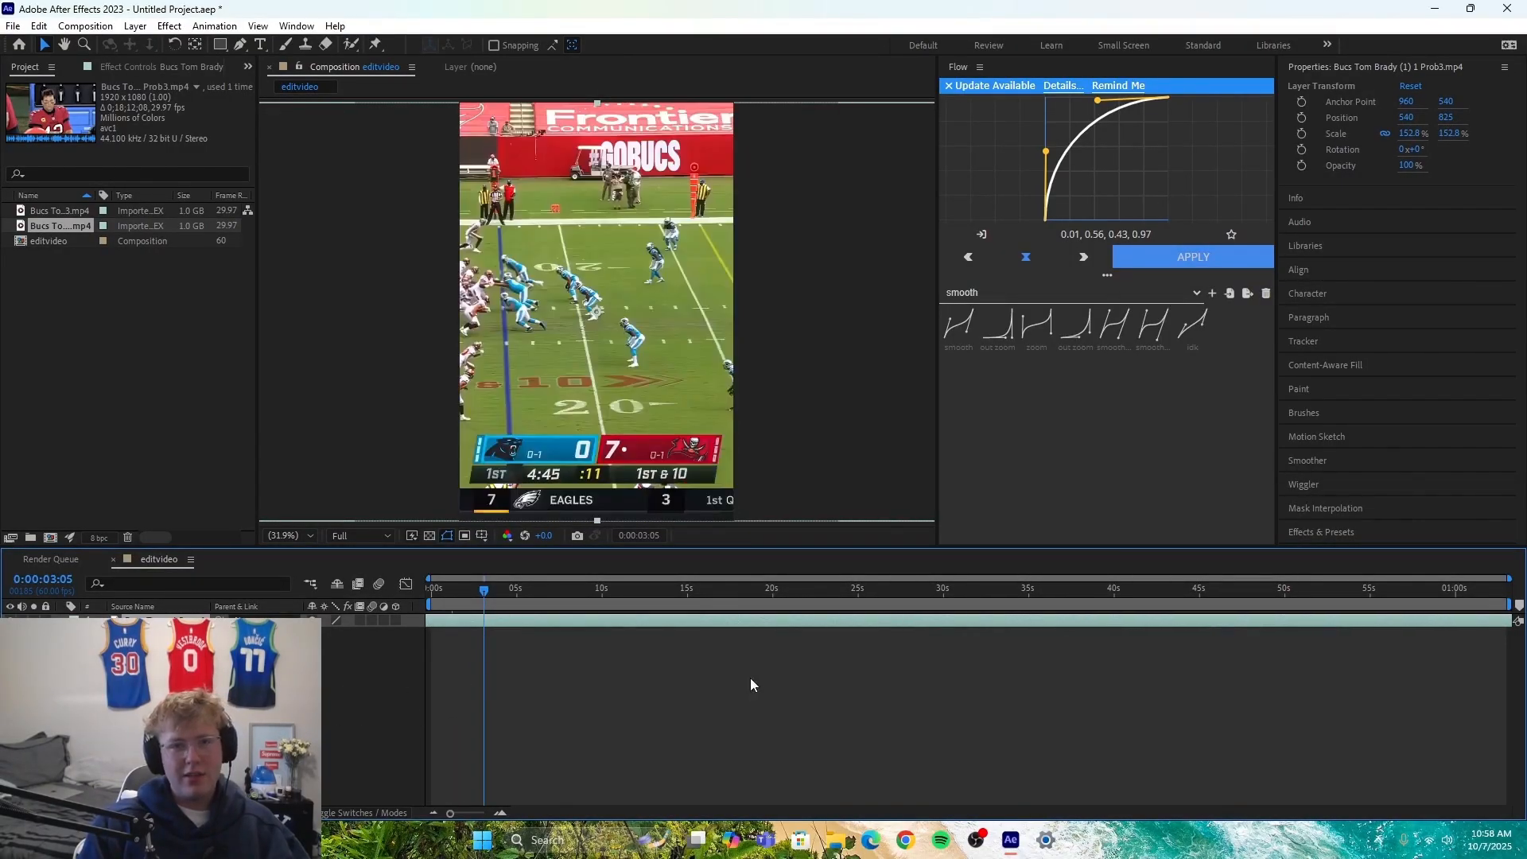
drag(924, 622, 905, 650)
click(905, 651)
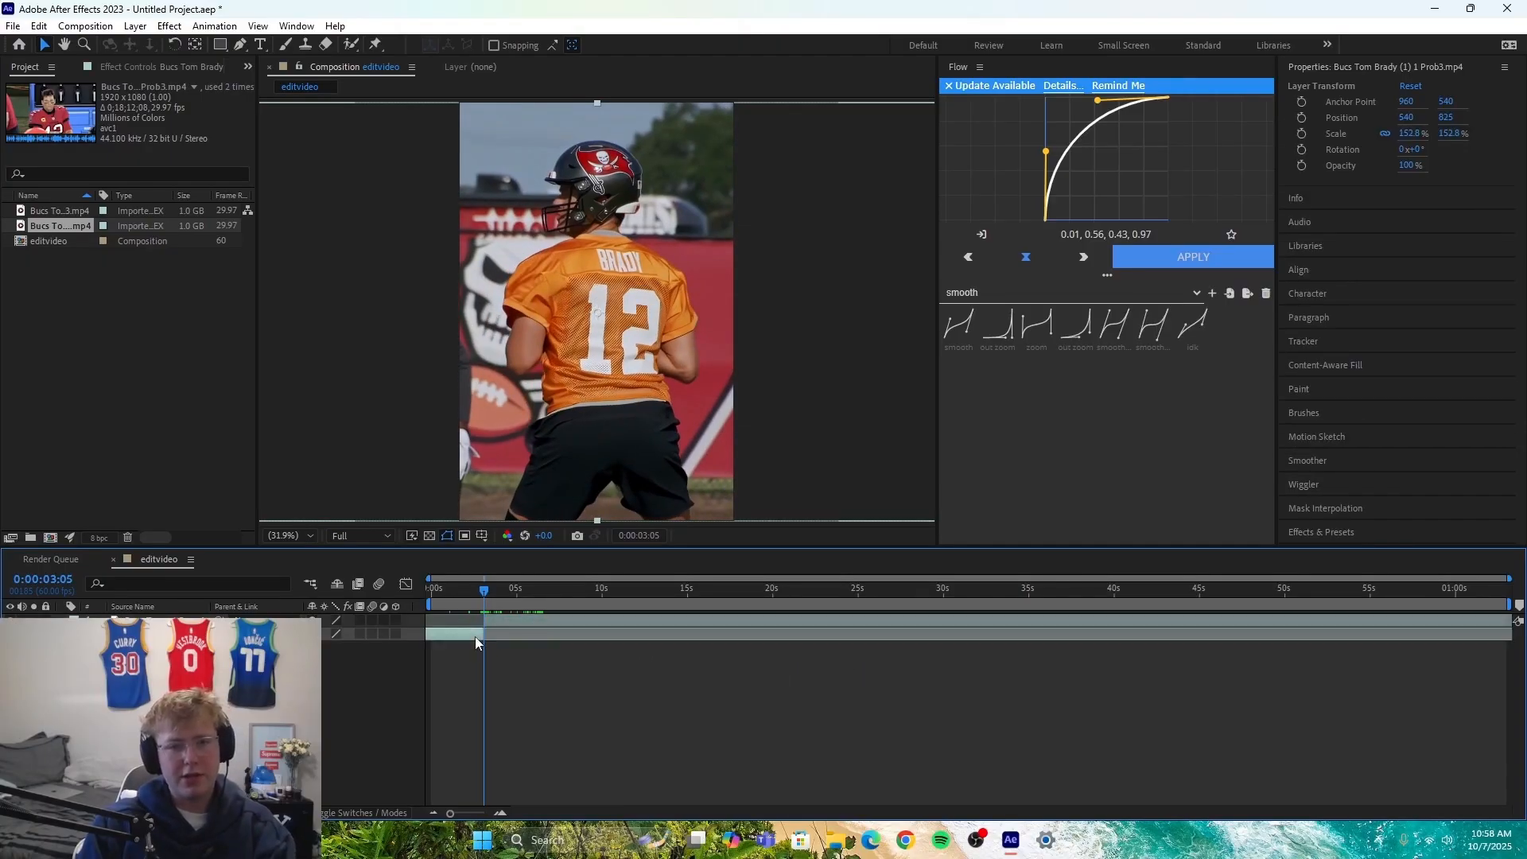
drag(549, 631, 497, 653)
Step: Split the orange jersey clip at 0:00:01:43 and delete the part after the cut
mouse_move(486, 594)
mouse_down()
mouse_move(430, 590)
mouse_move(461, 594)
mouse_up()
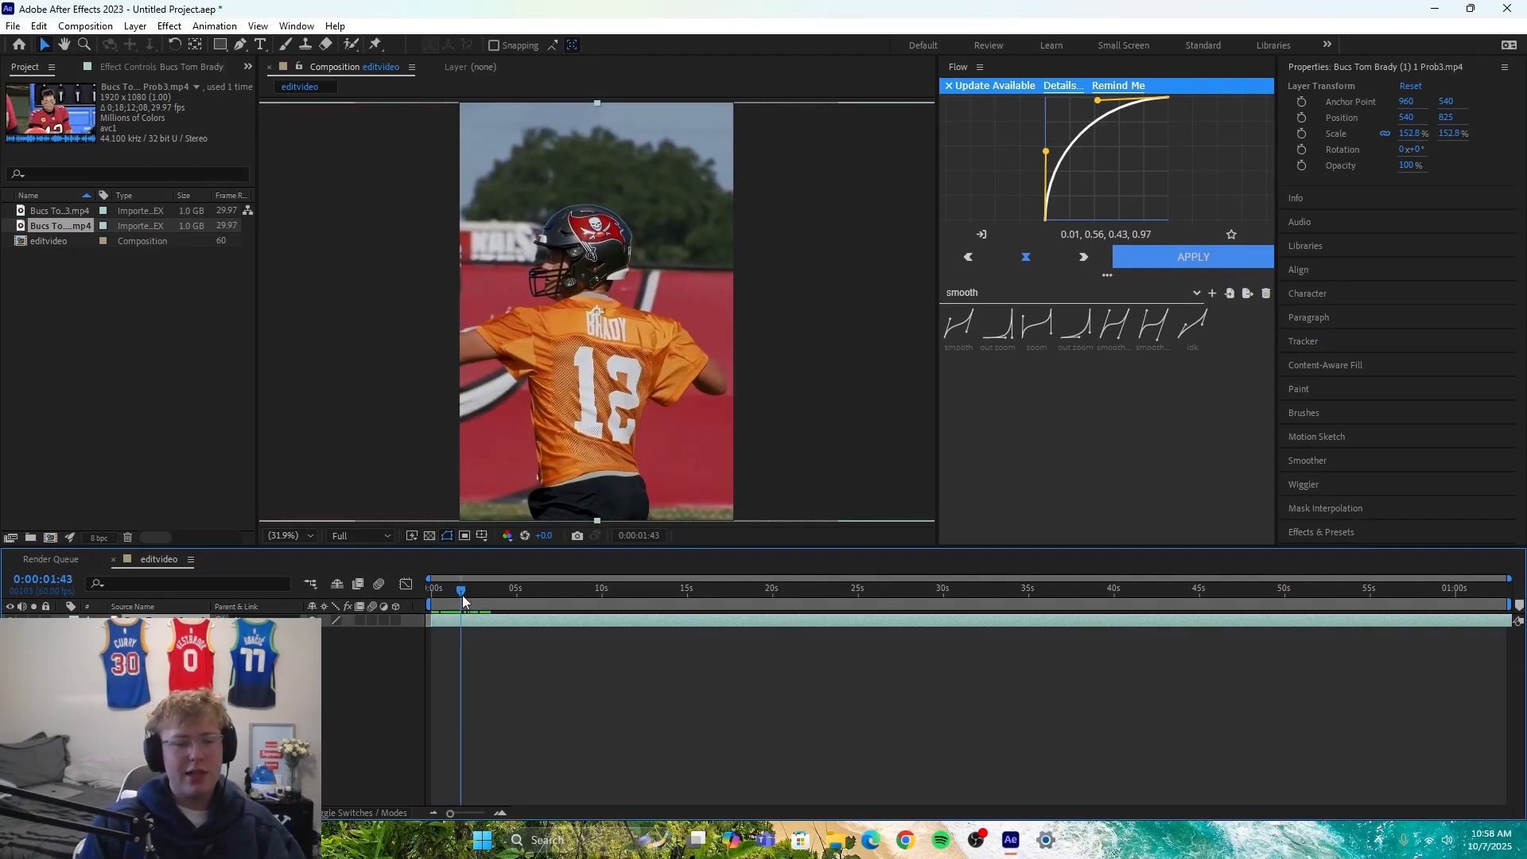
key(ctrl+shift+d)
key(Delete)
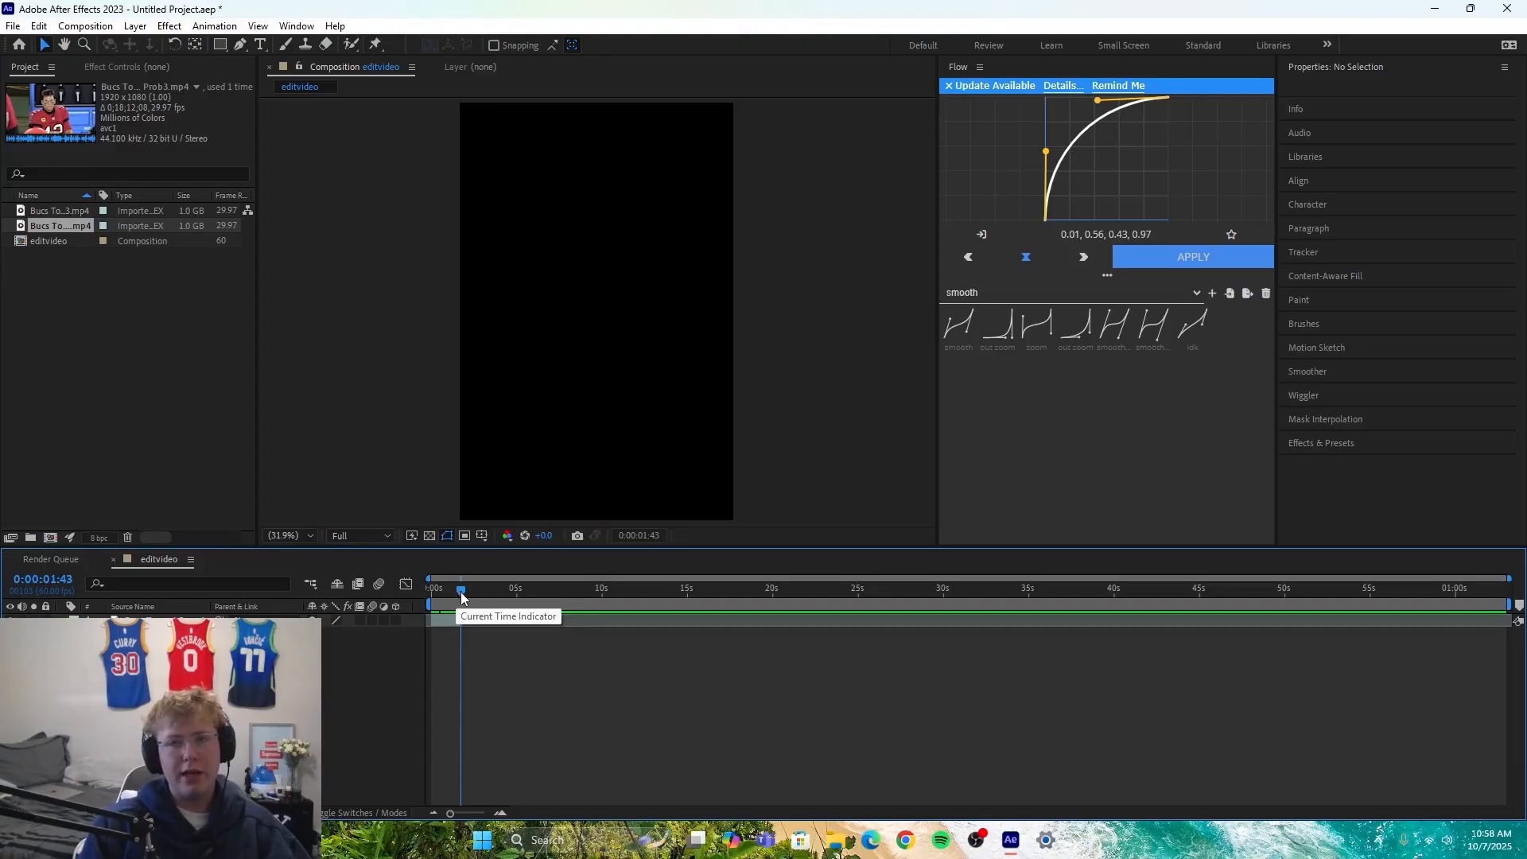
Step: Enable time remapping on the trimmed clip, with keyframes at its start and at 0:00:01:42
key(Home)
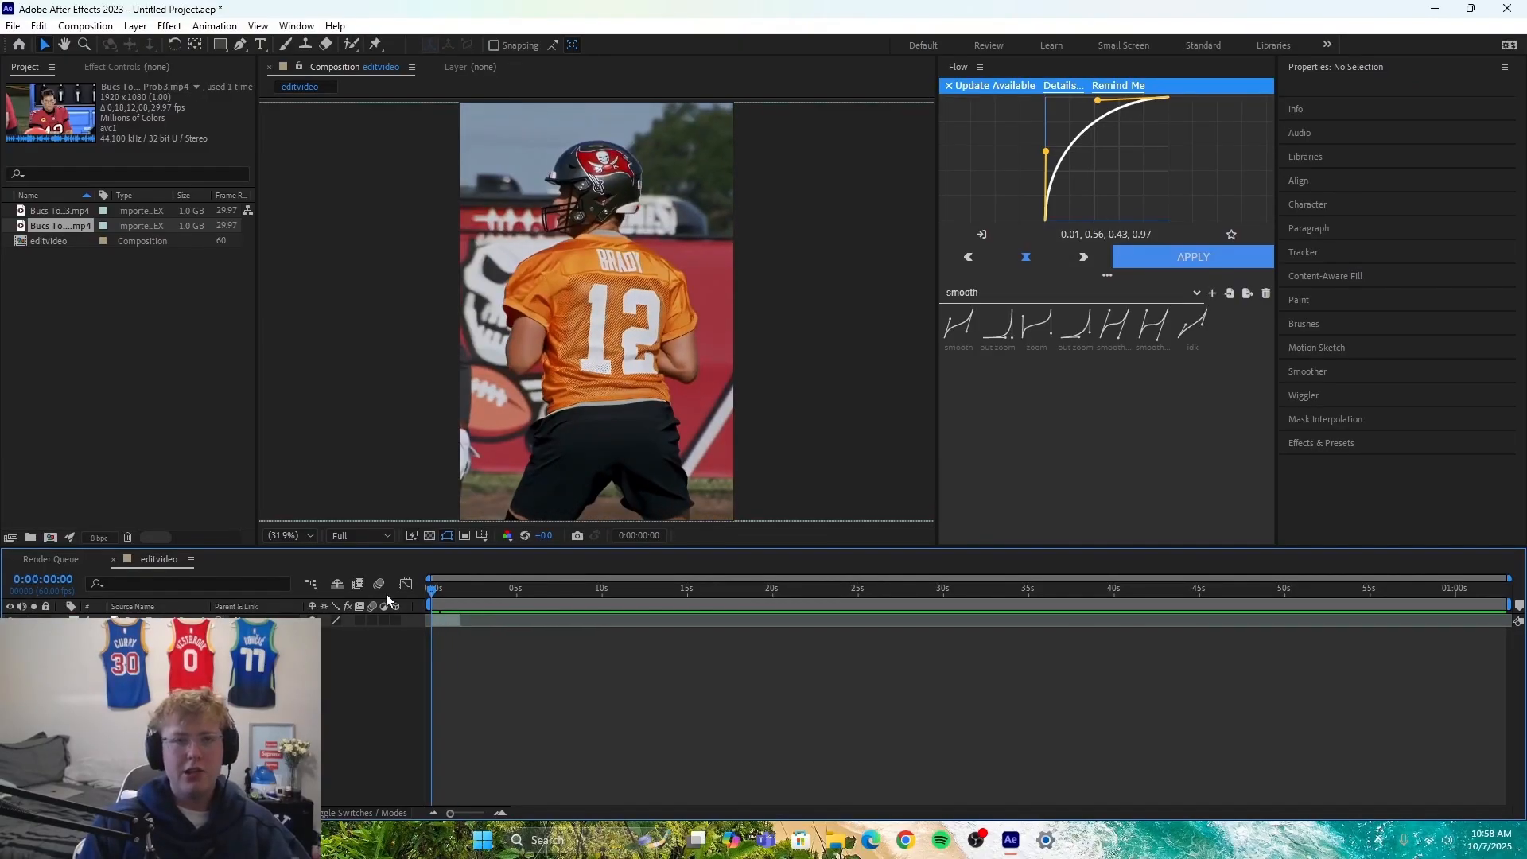
click(441, 624)
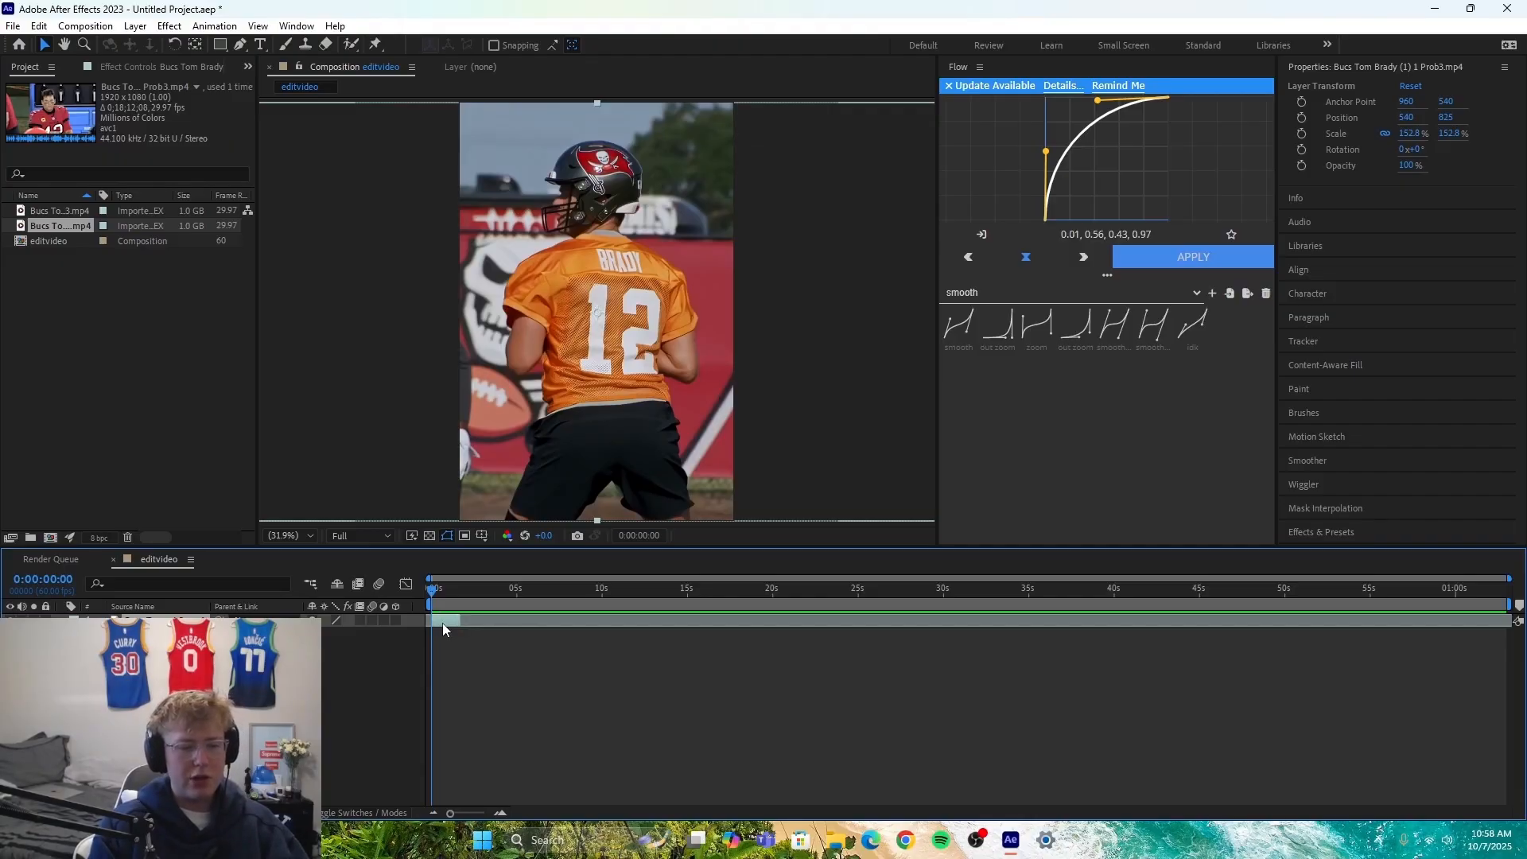
key(ctrl+alt+t)
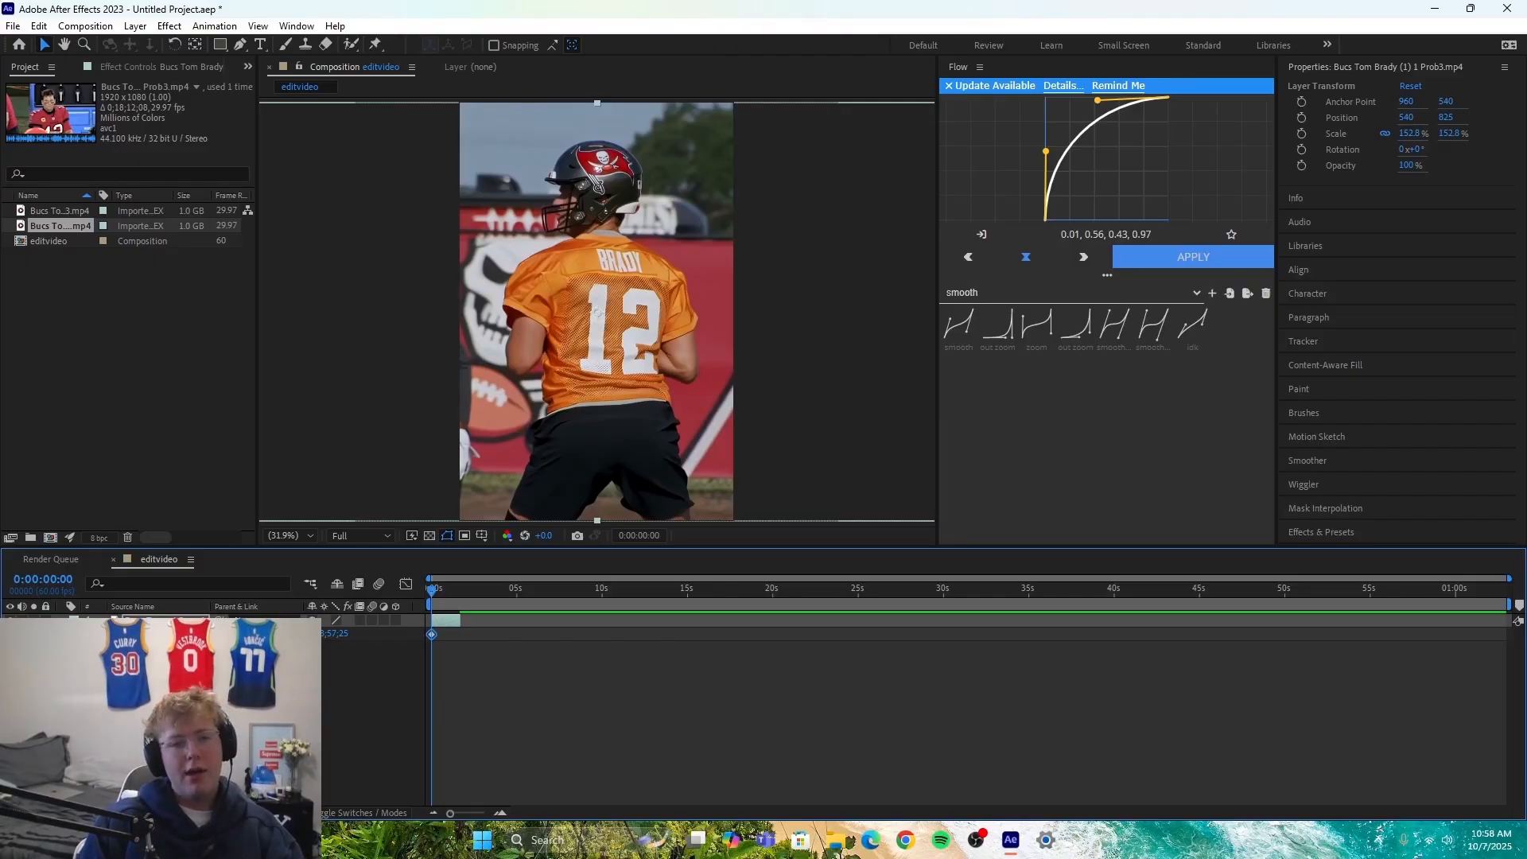
key(space)
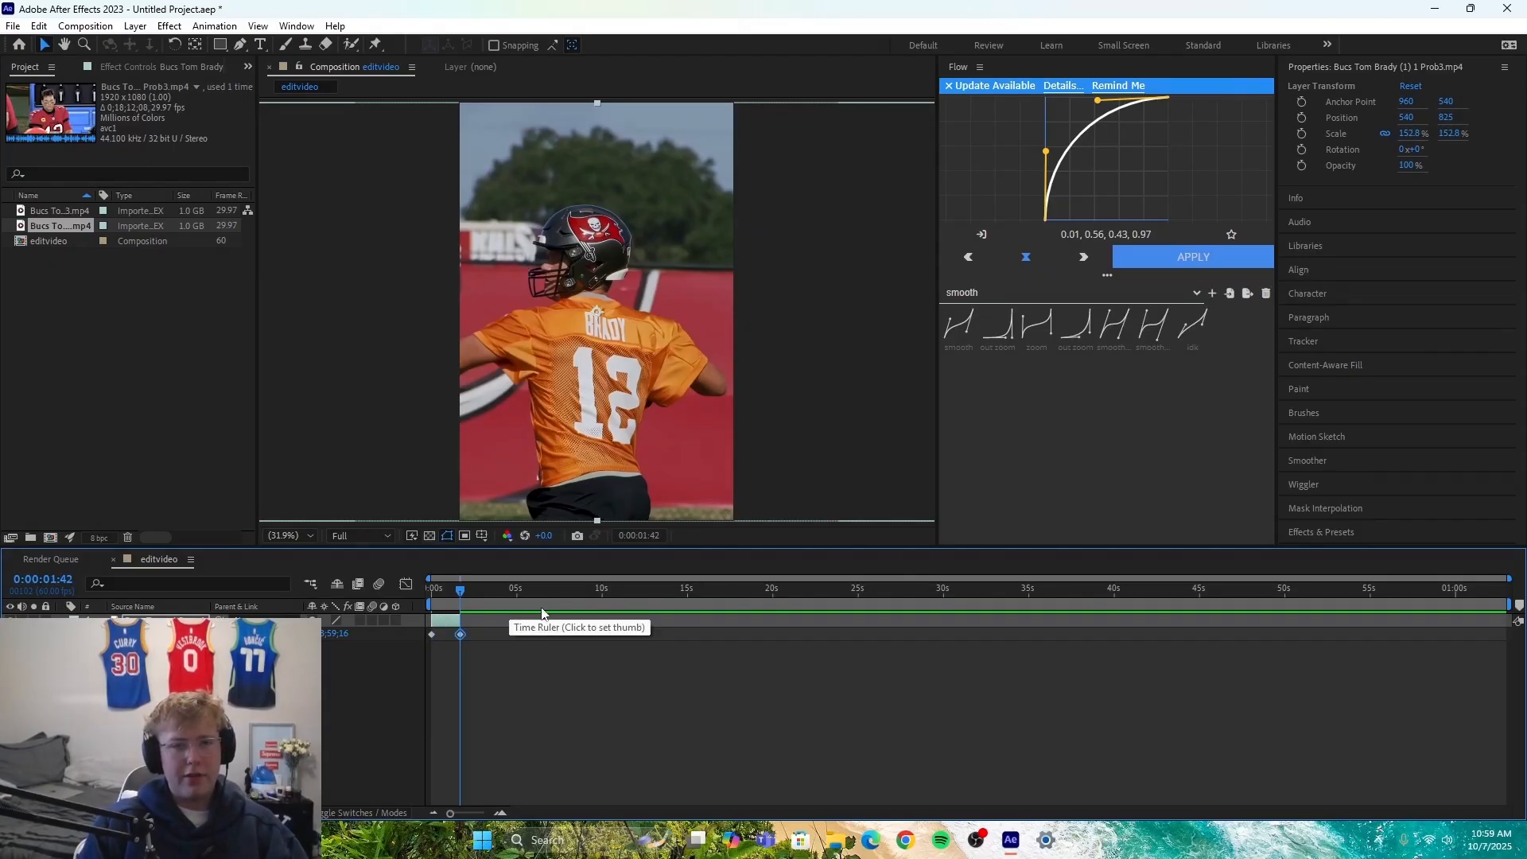
Step: Apply the Flow smooth preset curve (0.20, 0.66, 0.77, 0.21) to both time remap keyframes
drag(504, 626, 389, 639)
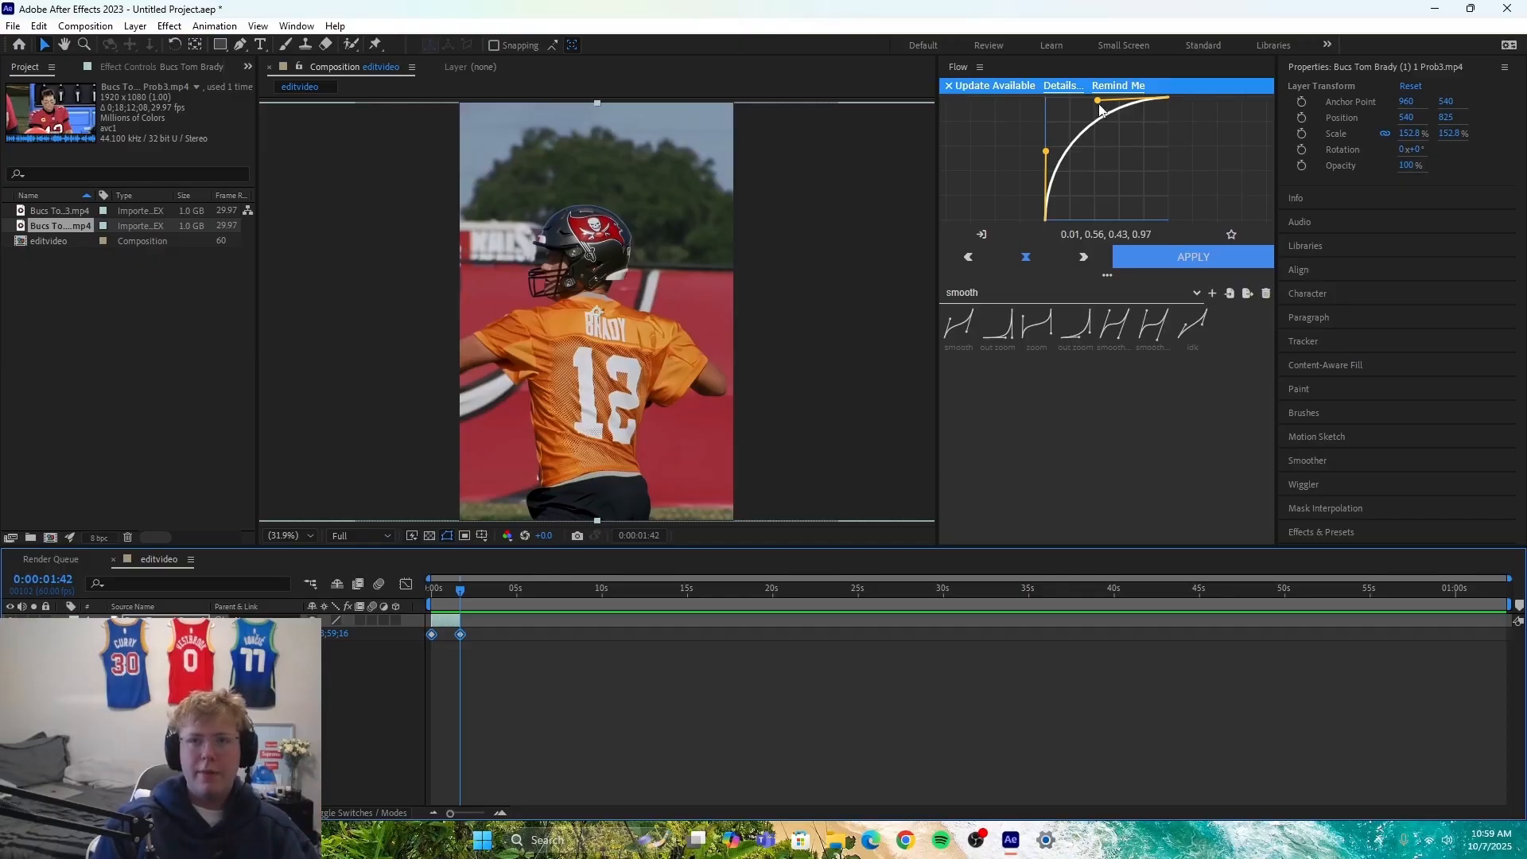
click(1150, 132)
click(958, 324)
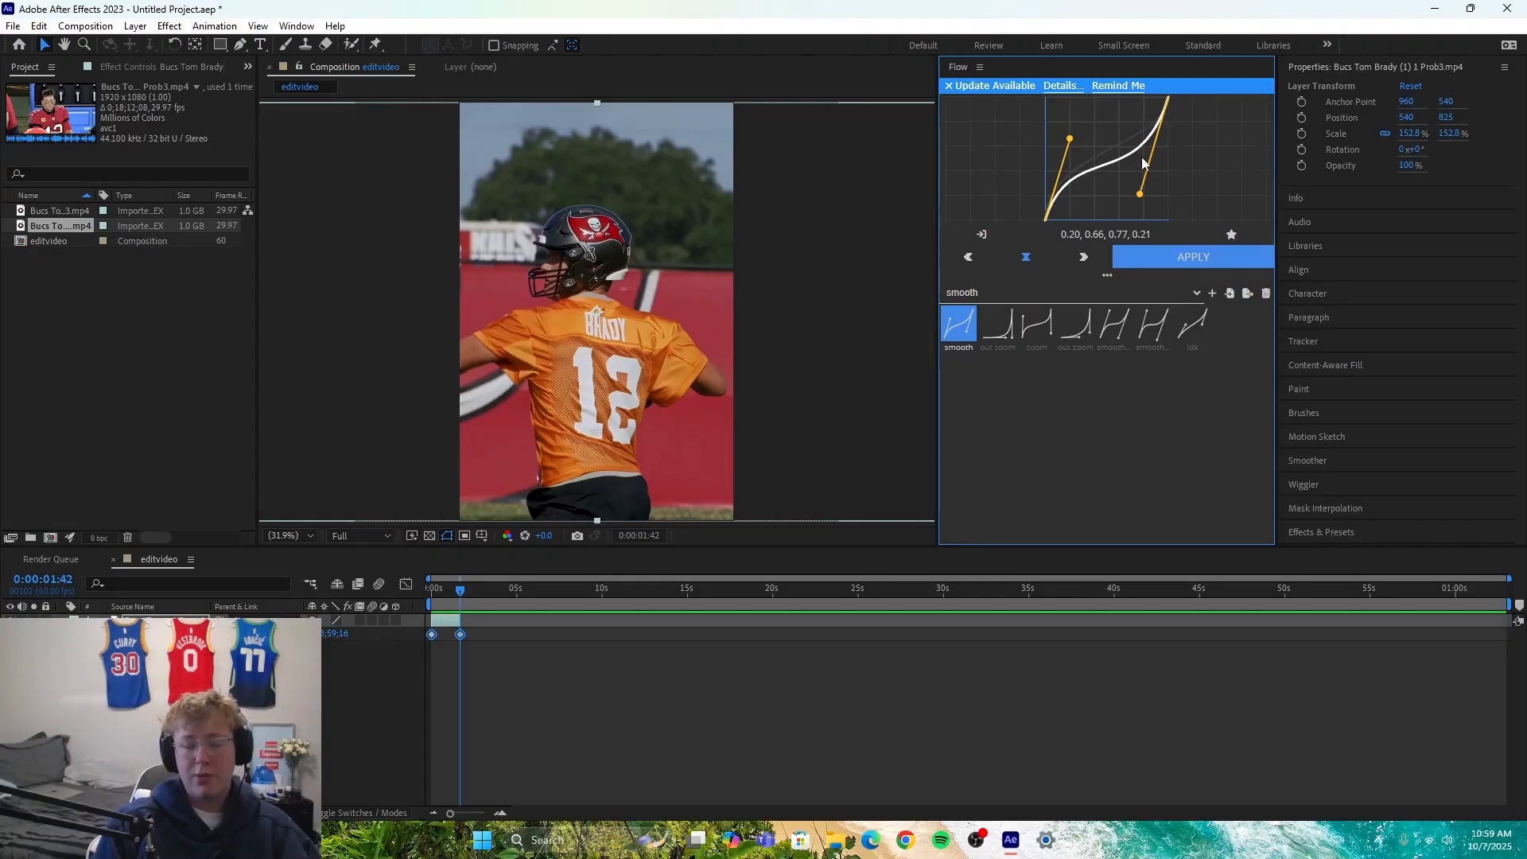
click(1181, 257)
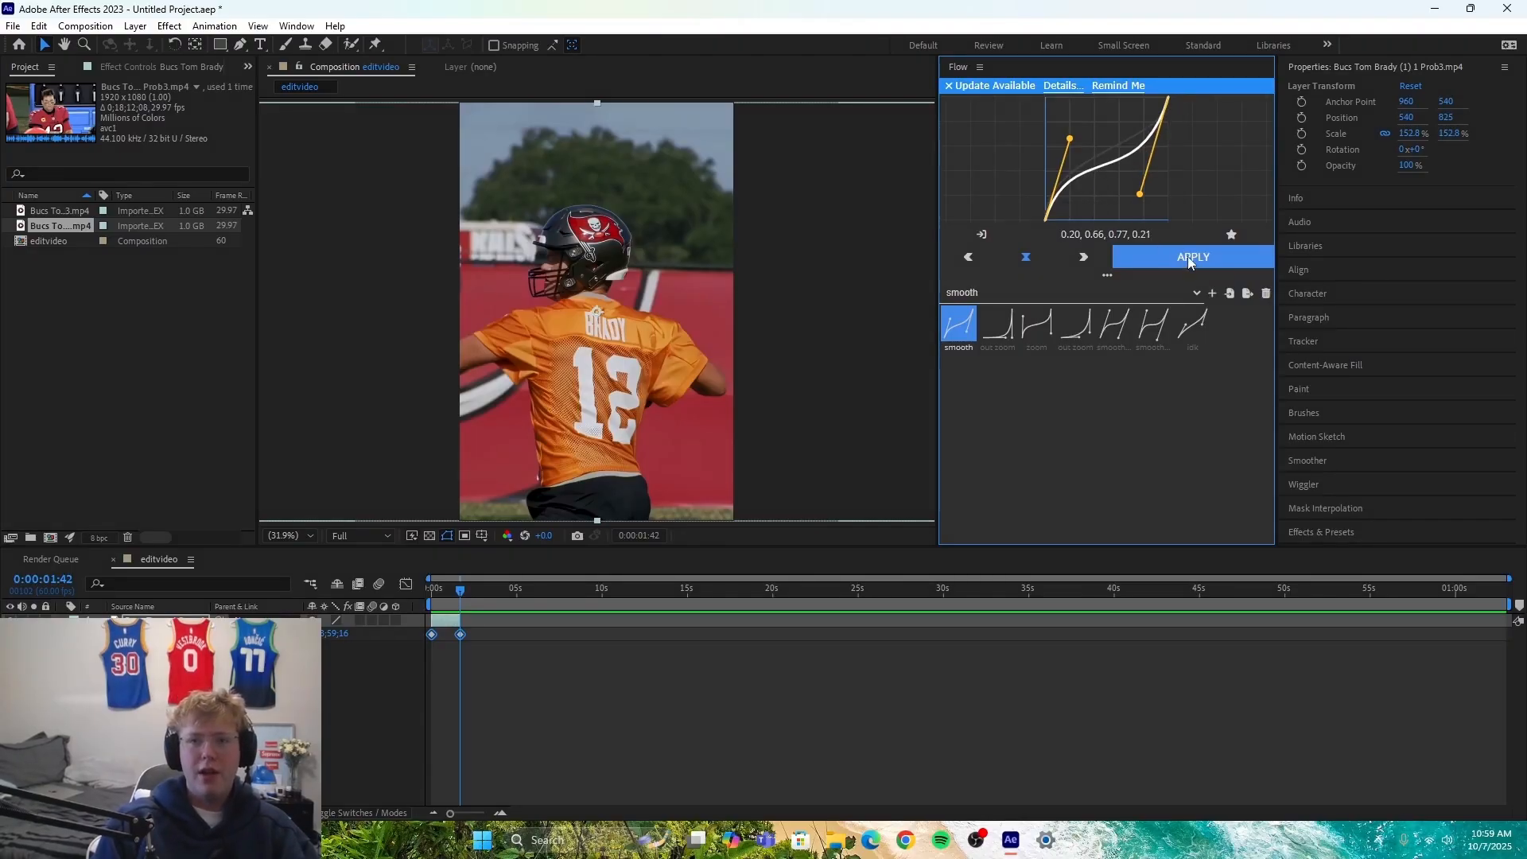
Step: Preview the time-remapped orange jersey clip from the composition start to check its speed curve
click(507, 673)
key(space)
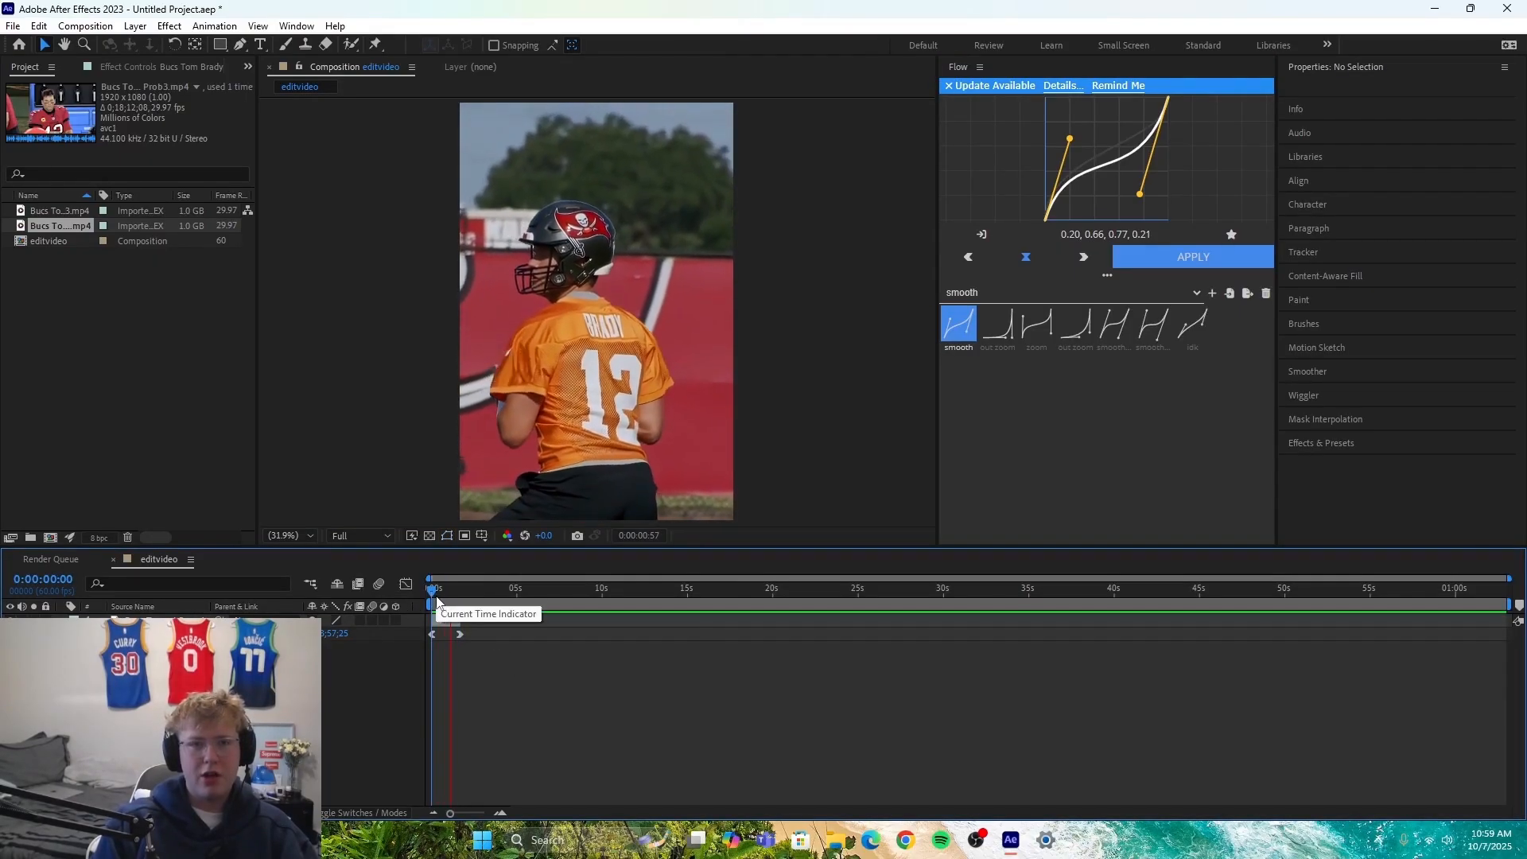
key(space)
key(space)
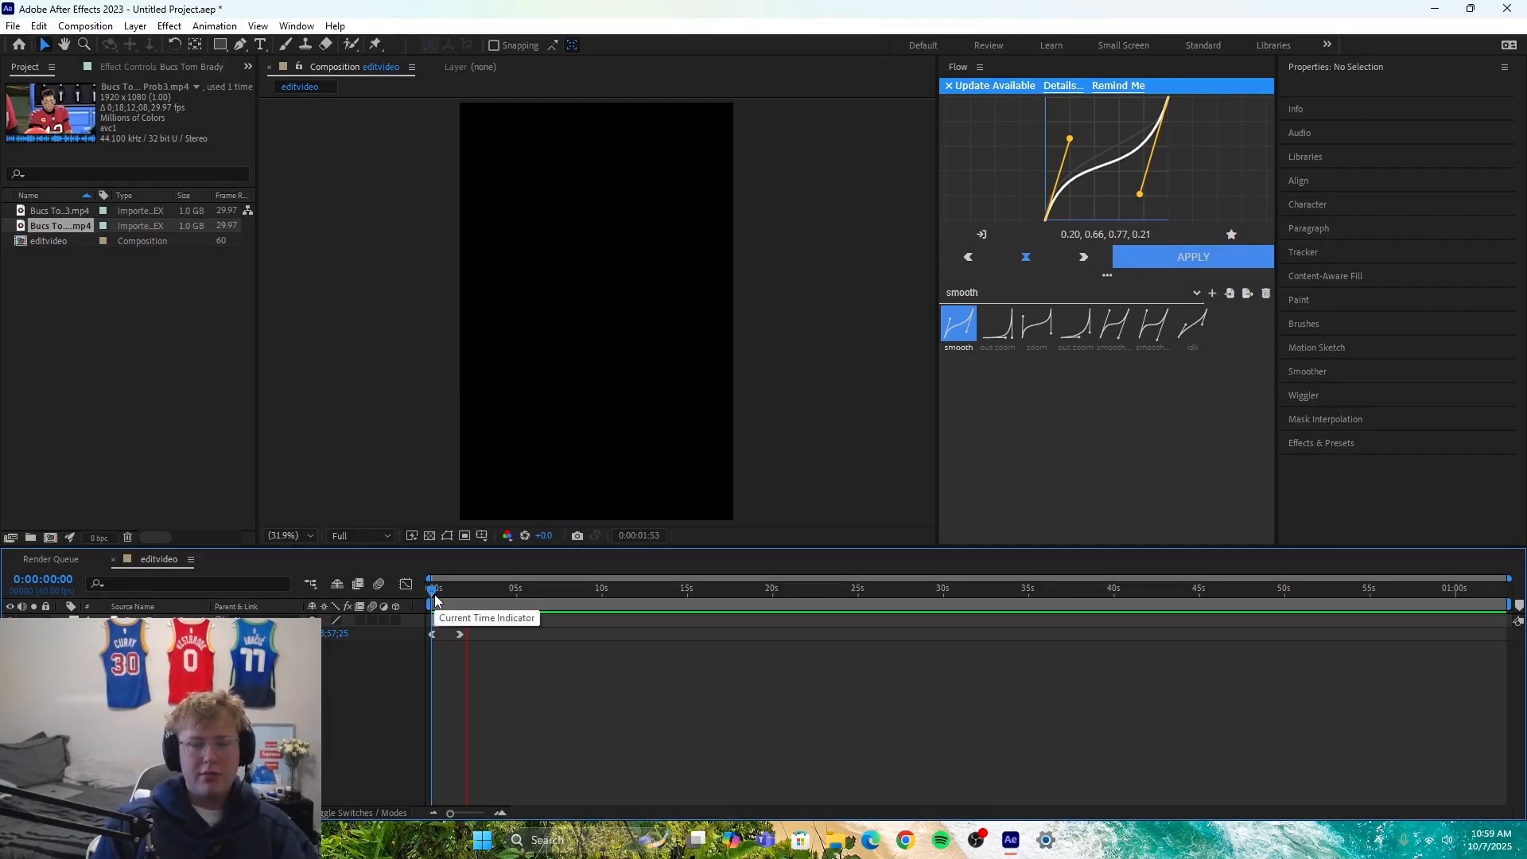
key(space)
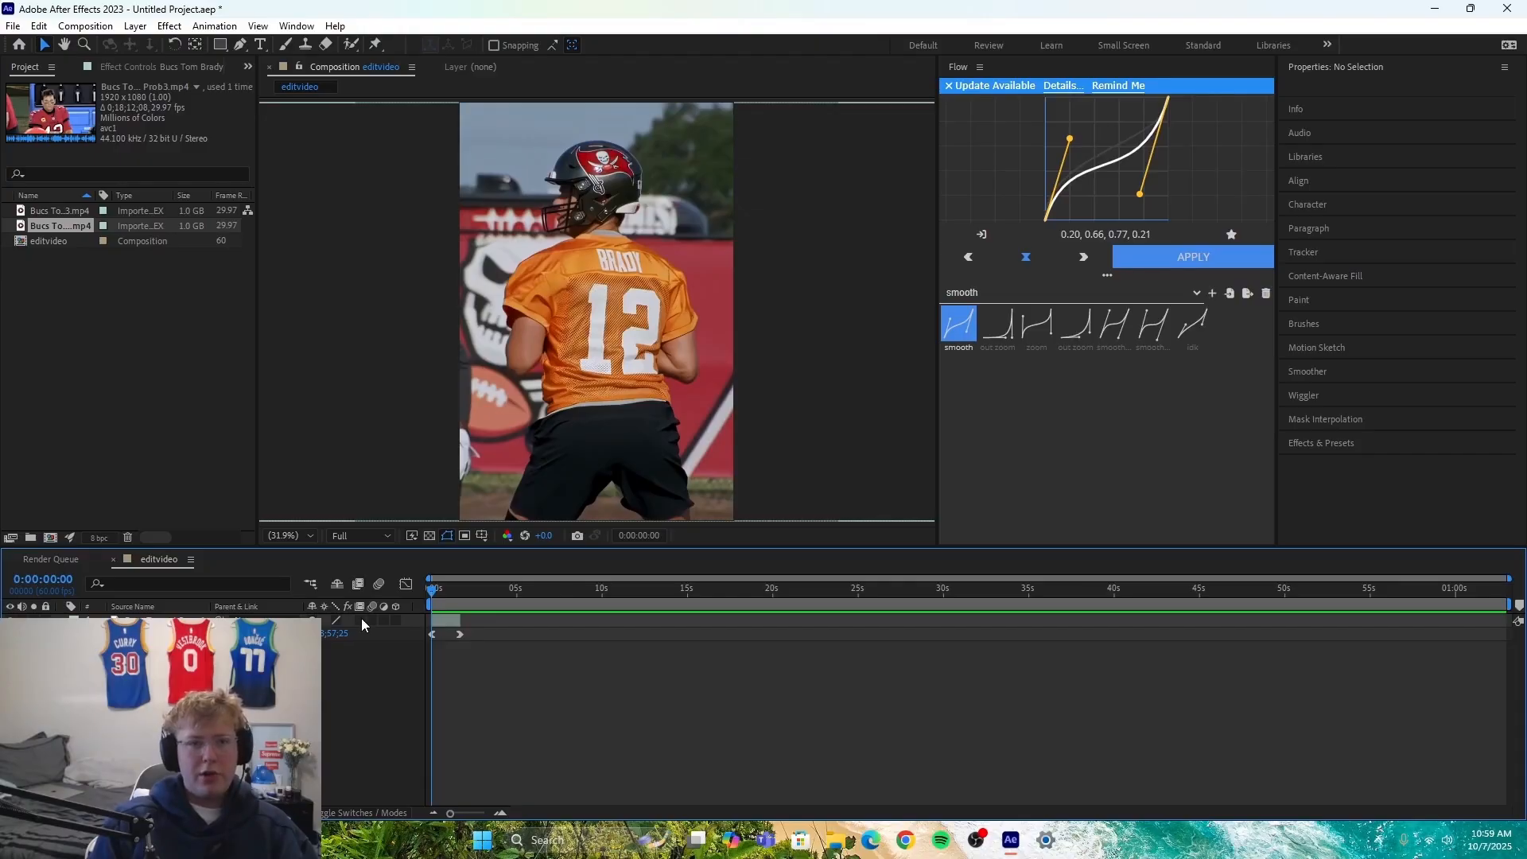
Step: Turn on frame blending for the time-remapped orange jersey clip
click(362, 619)
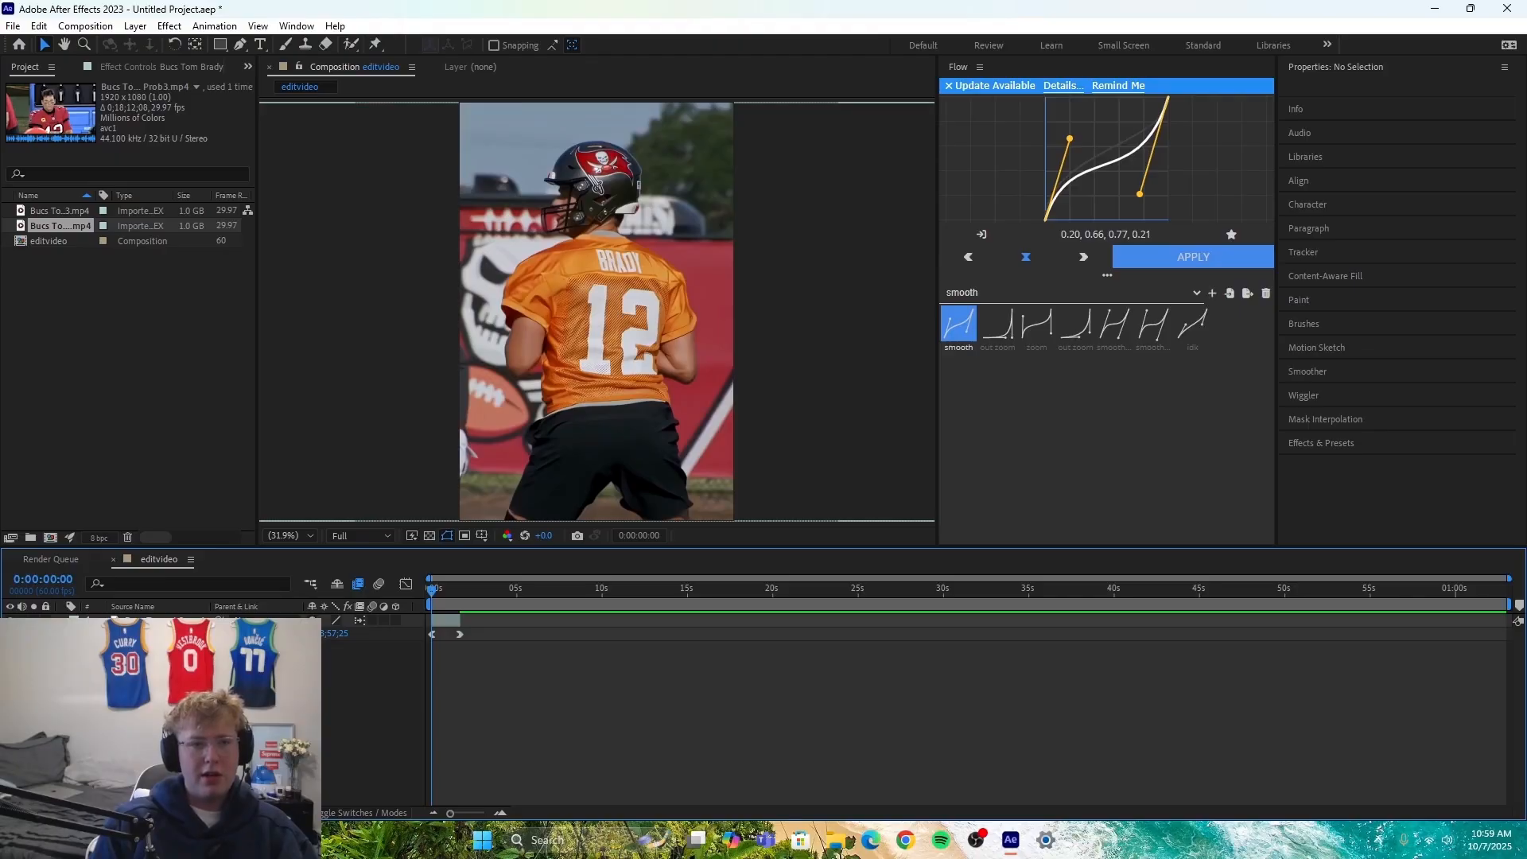
click(360, 620)
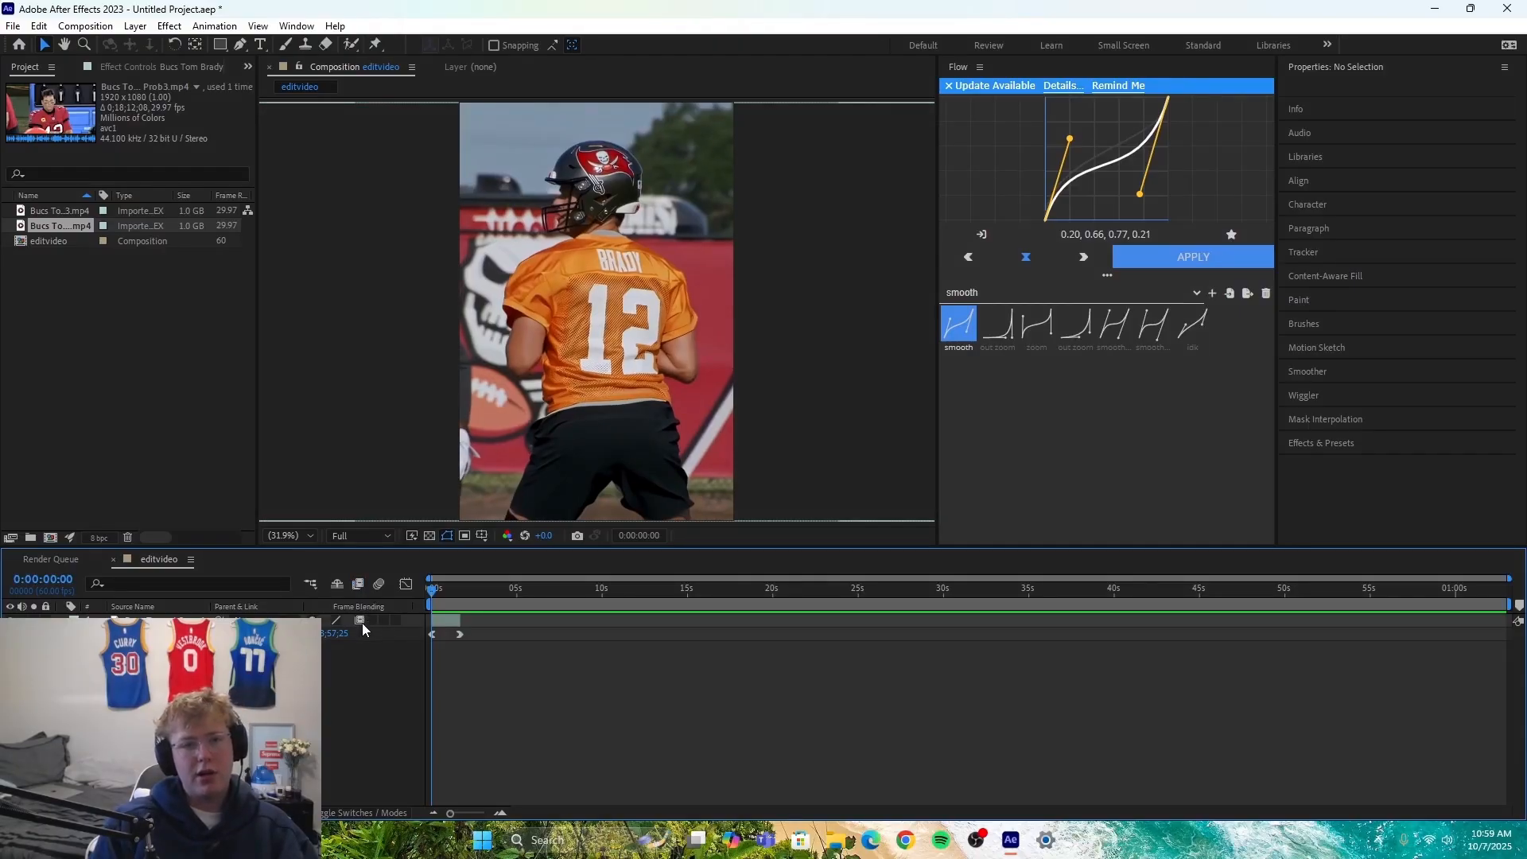
click(361, 623)
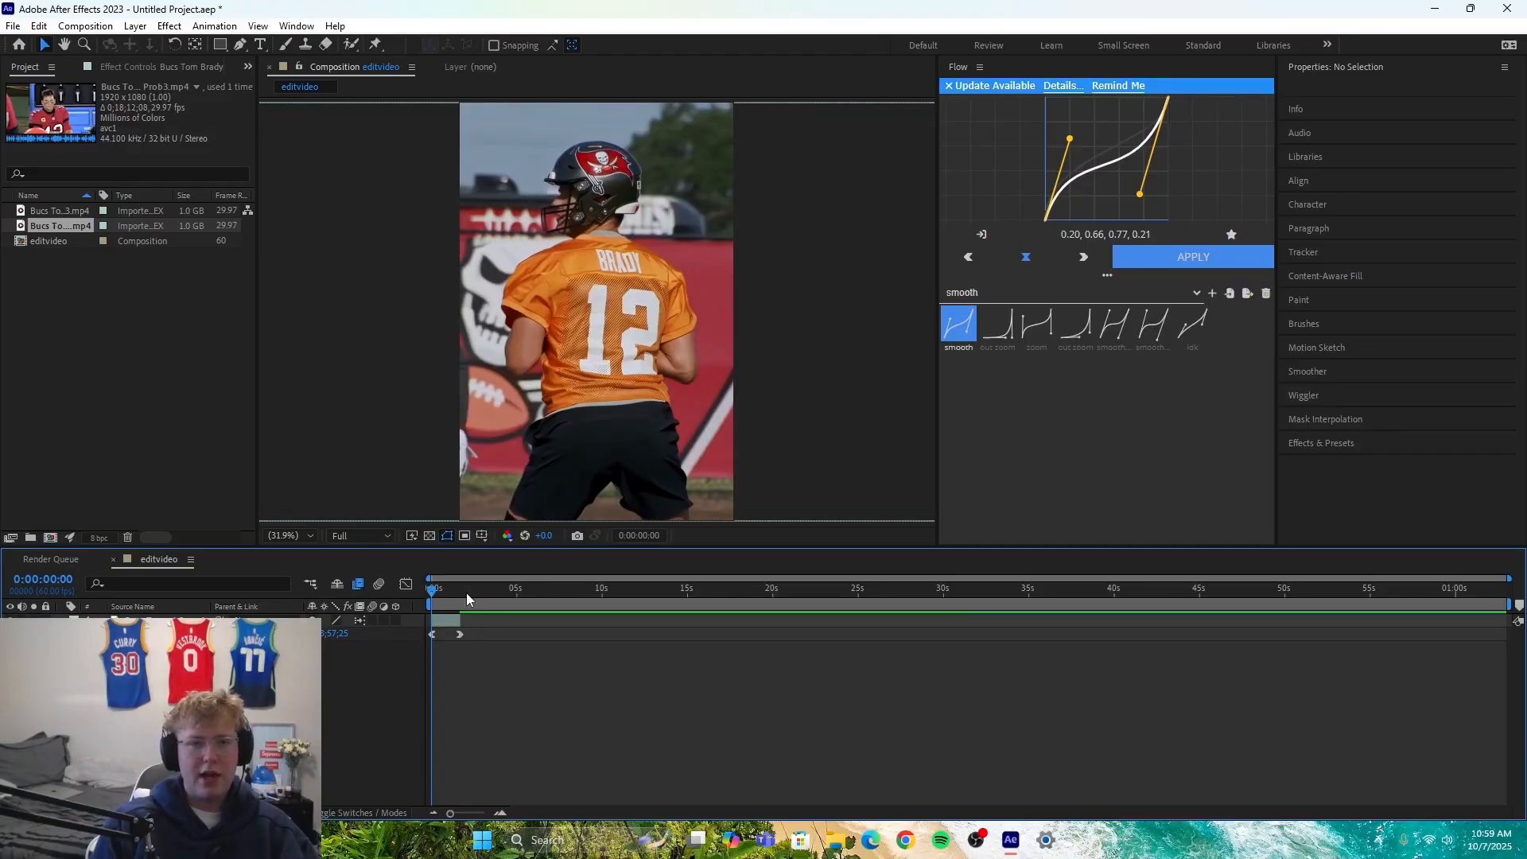
Step: Play the frame-blended clip from the composition start to check how smooth the motion is
drag(434, 590, 412, 589)
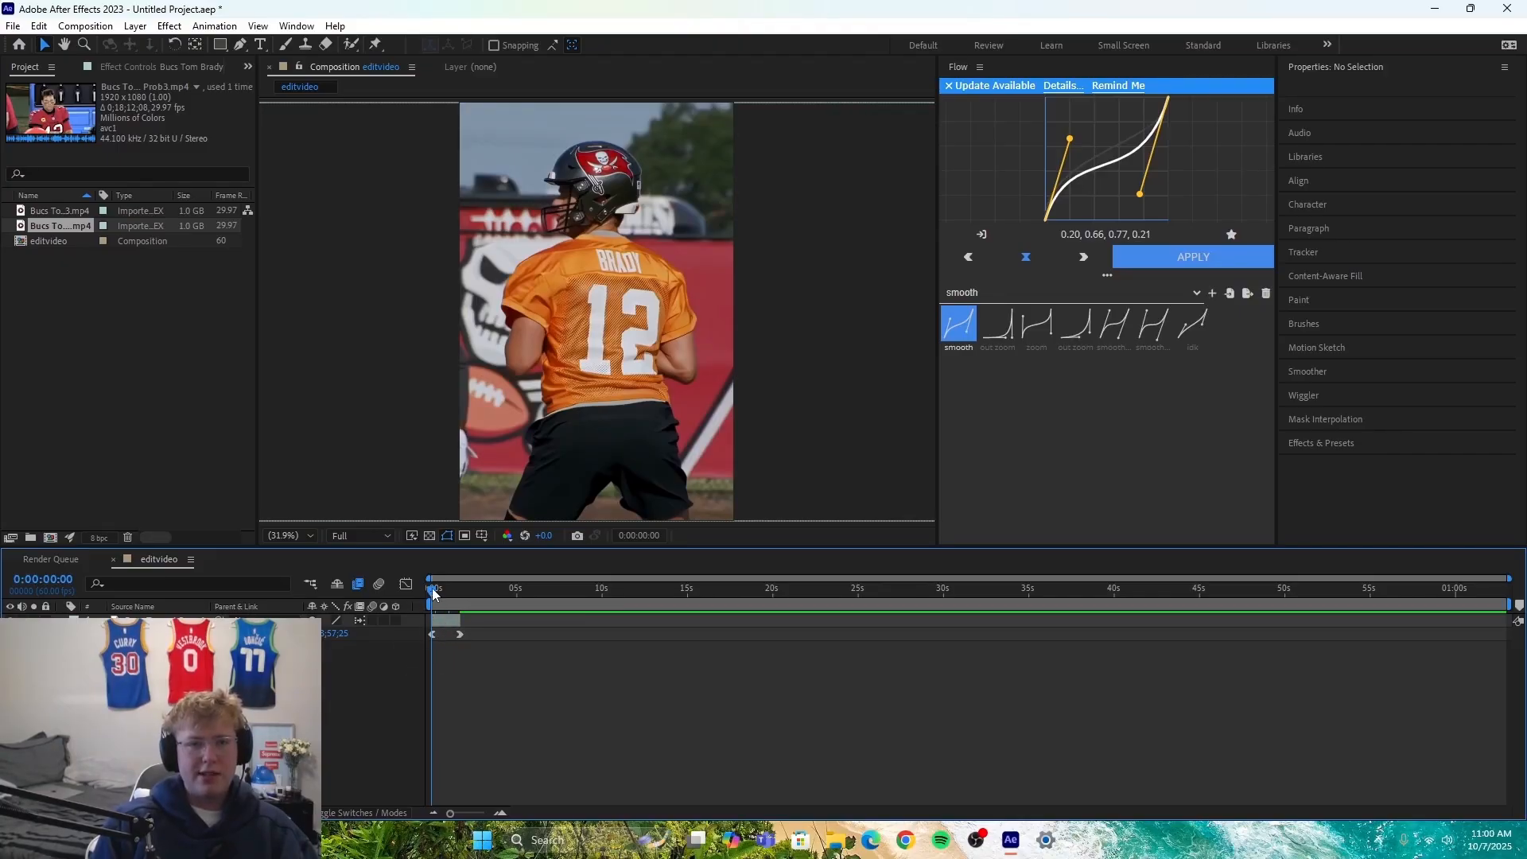
key(space)
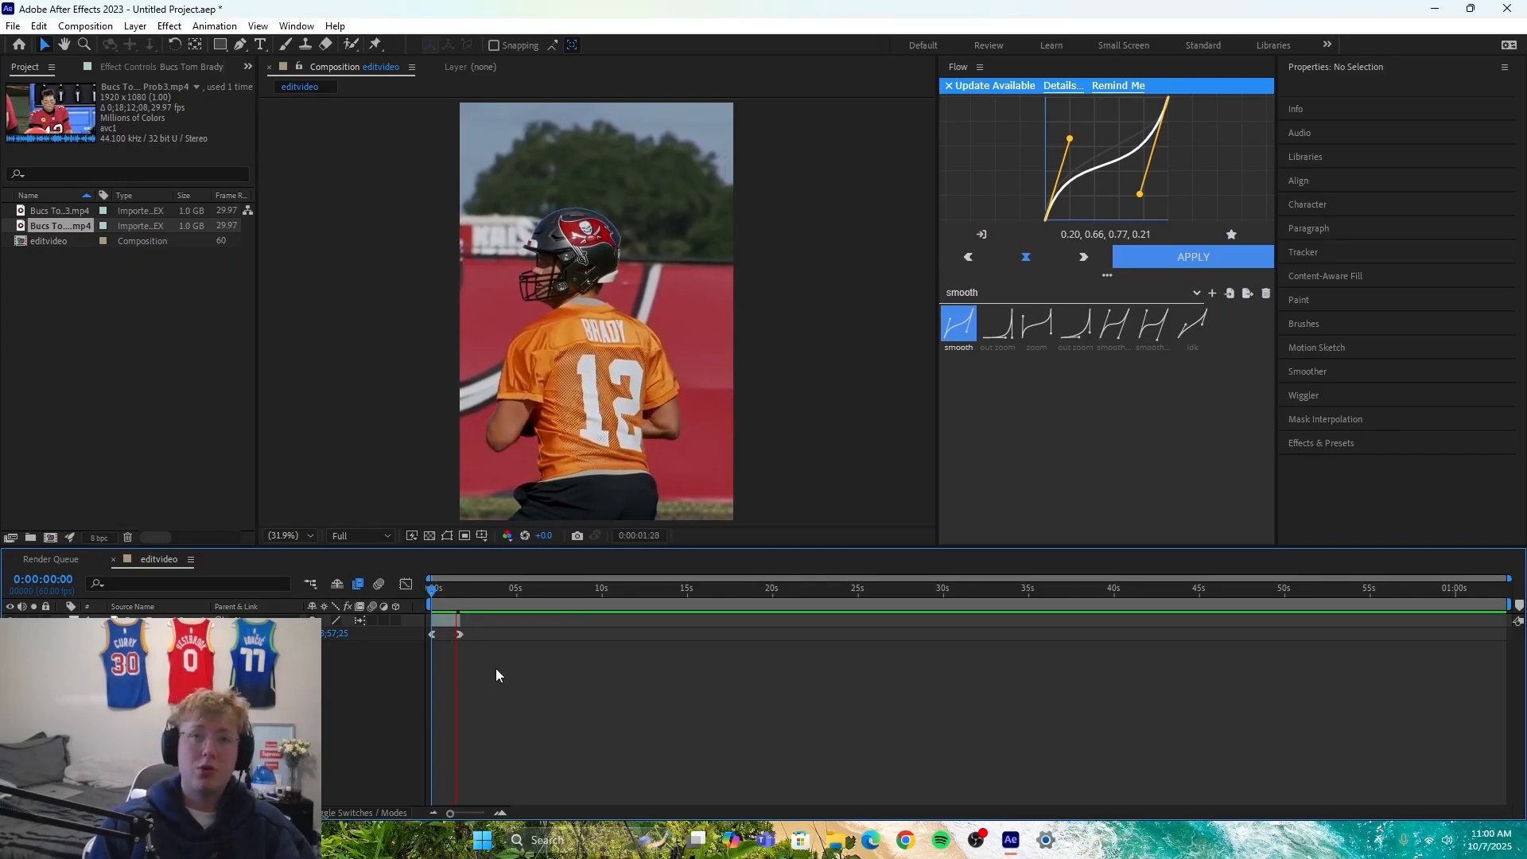
key(space)
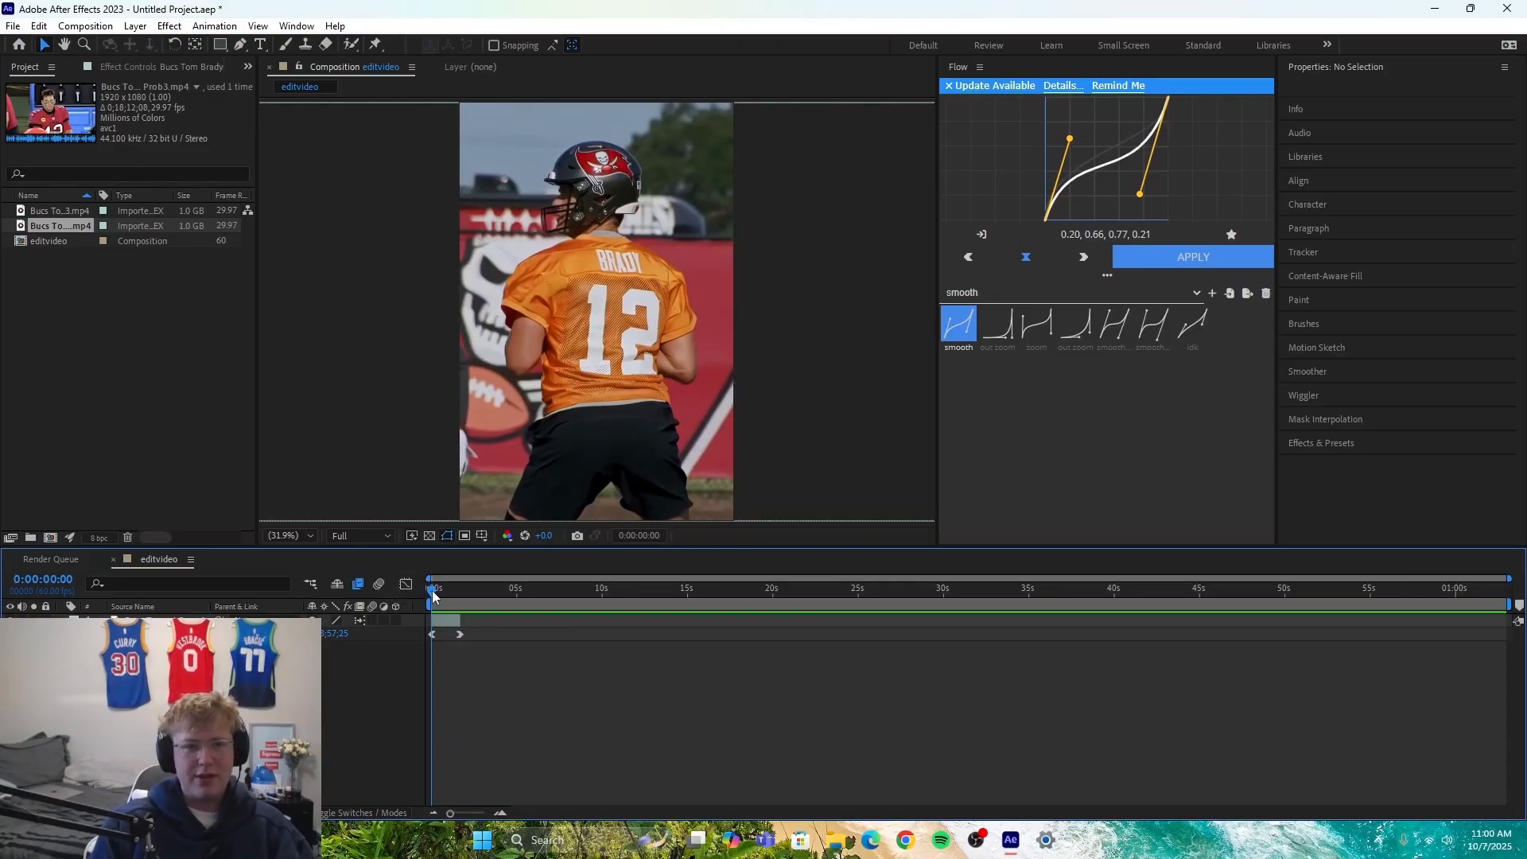
key(space)
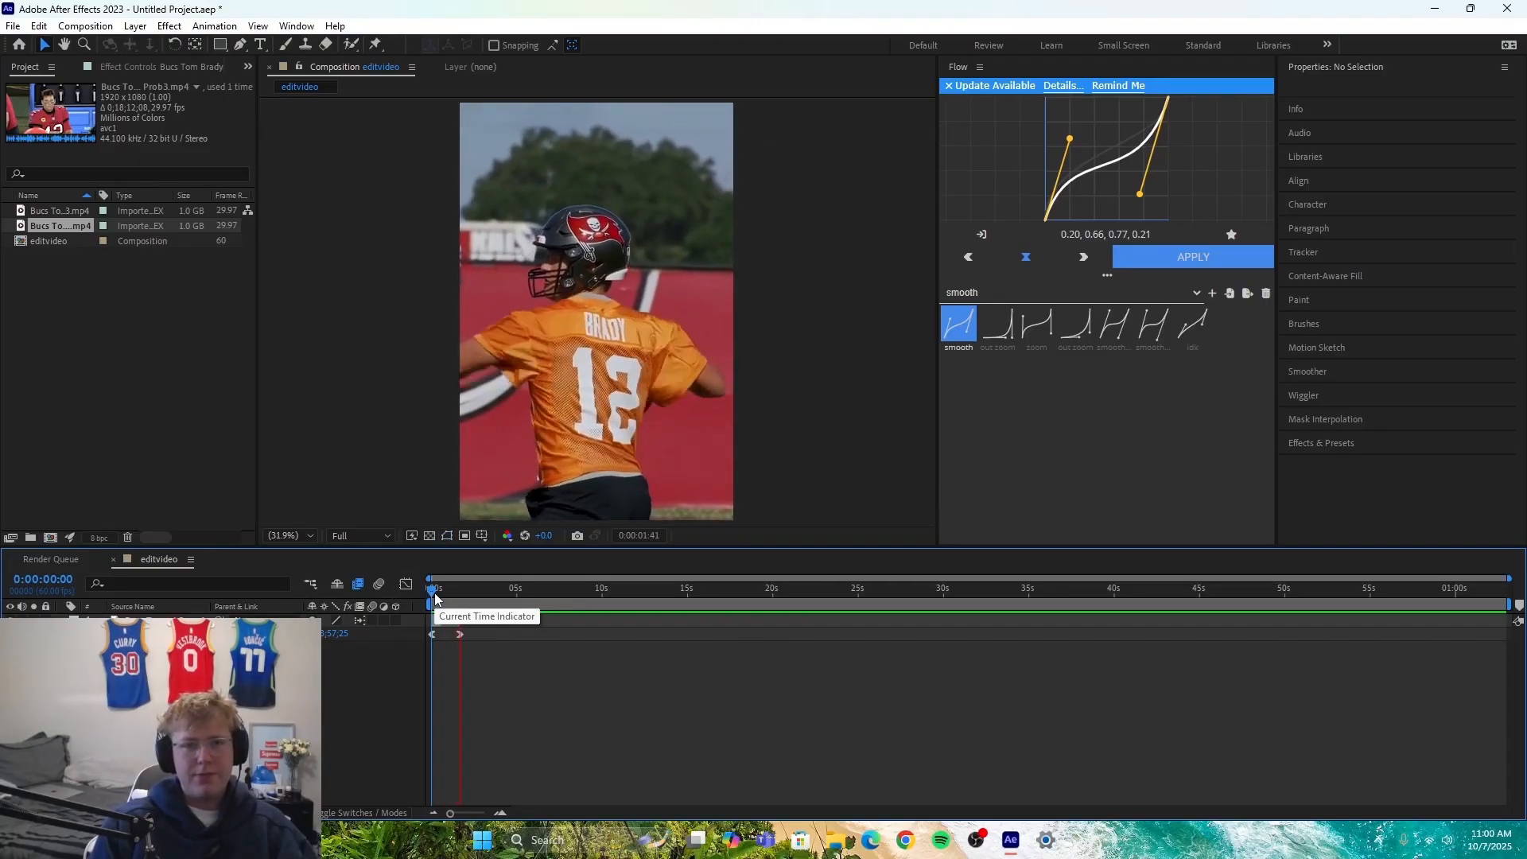
Step: Shift the clip horizontally to an X position of 642 and return to the composition start
click(438, 598)
click(449, 618)
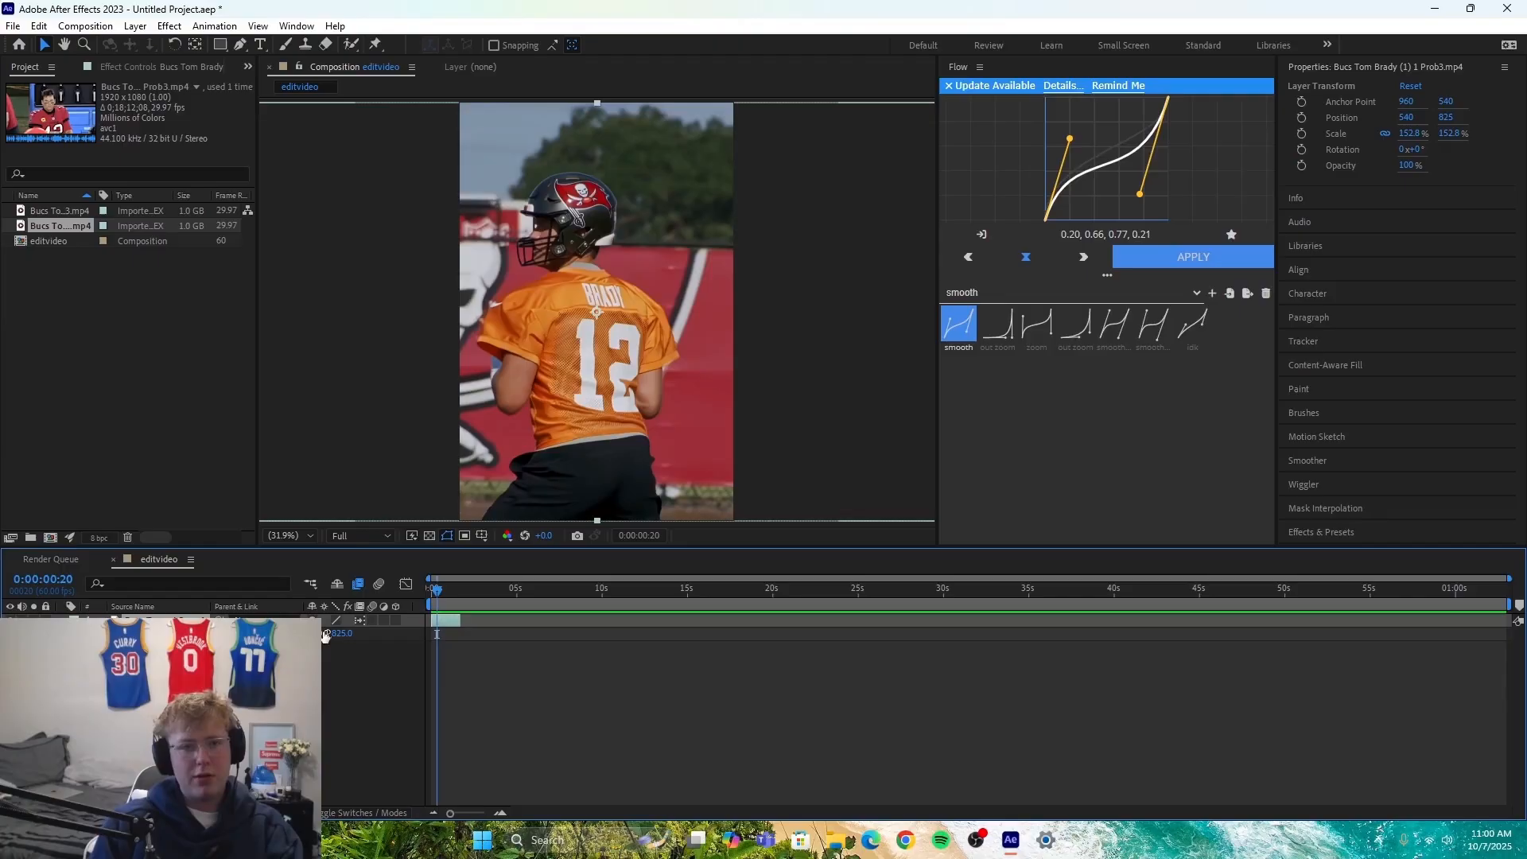
key(ctrl+z)
key(ctrl+z)
key(ctrl+z)
key(Home)
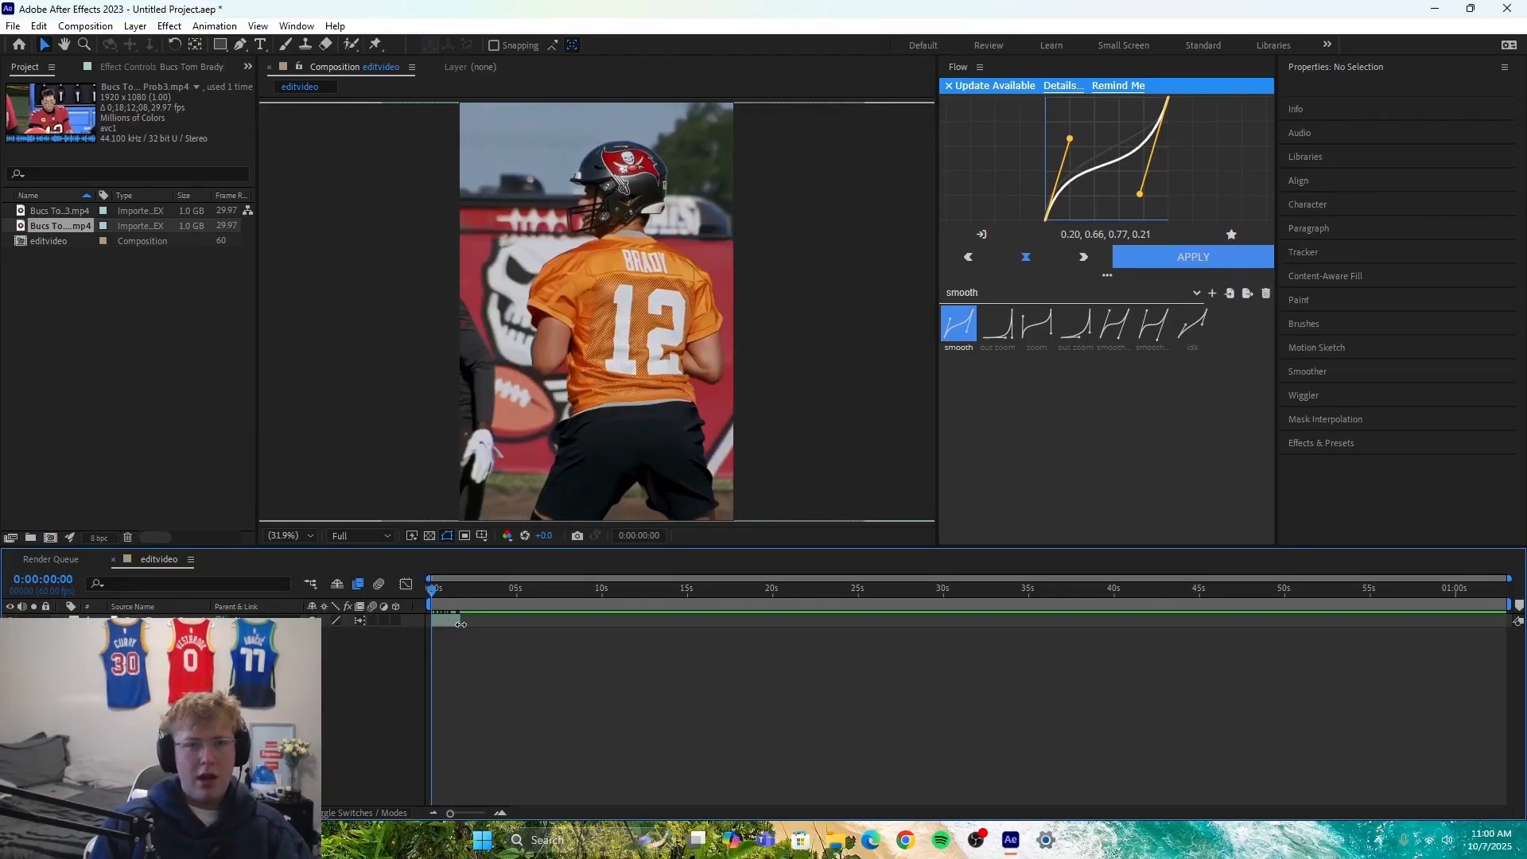
Step: Pre-compose the clip, moving all attributes into the new composition and adjusting its duration to the layer's time span
click(452, 621)
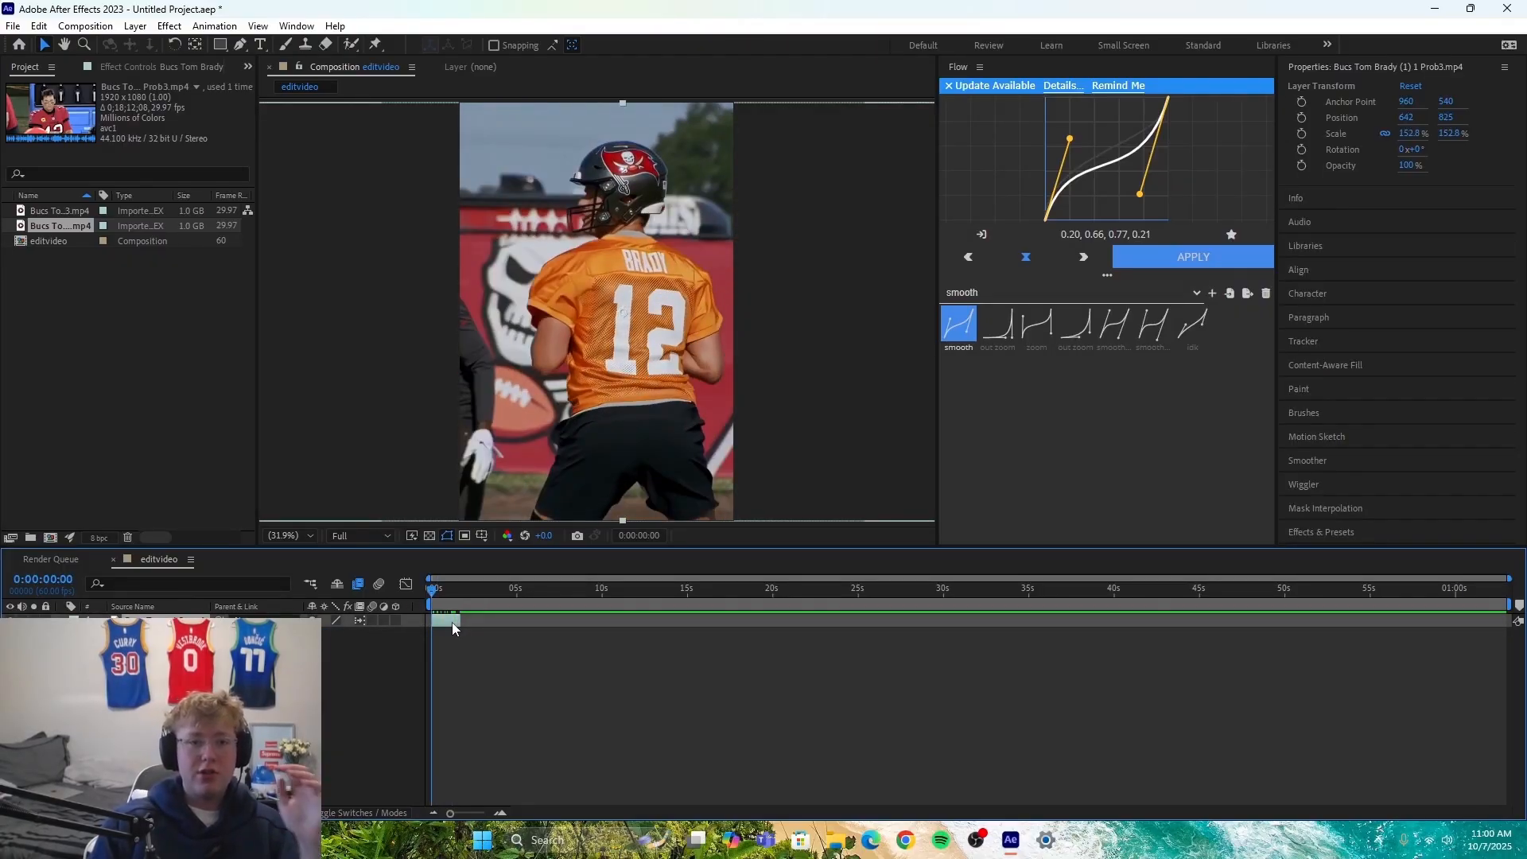
right_click(449, 622)
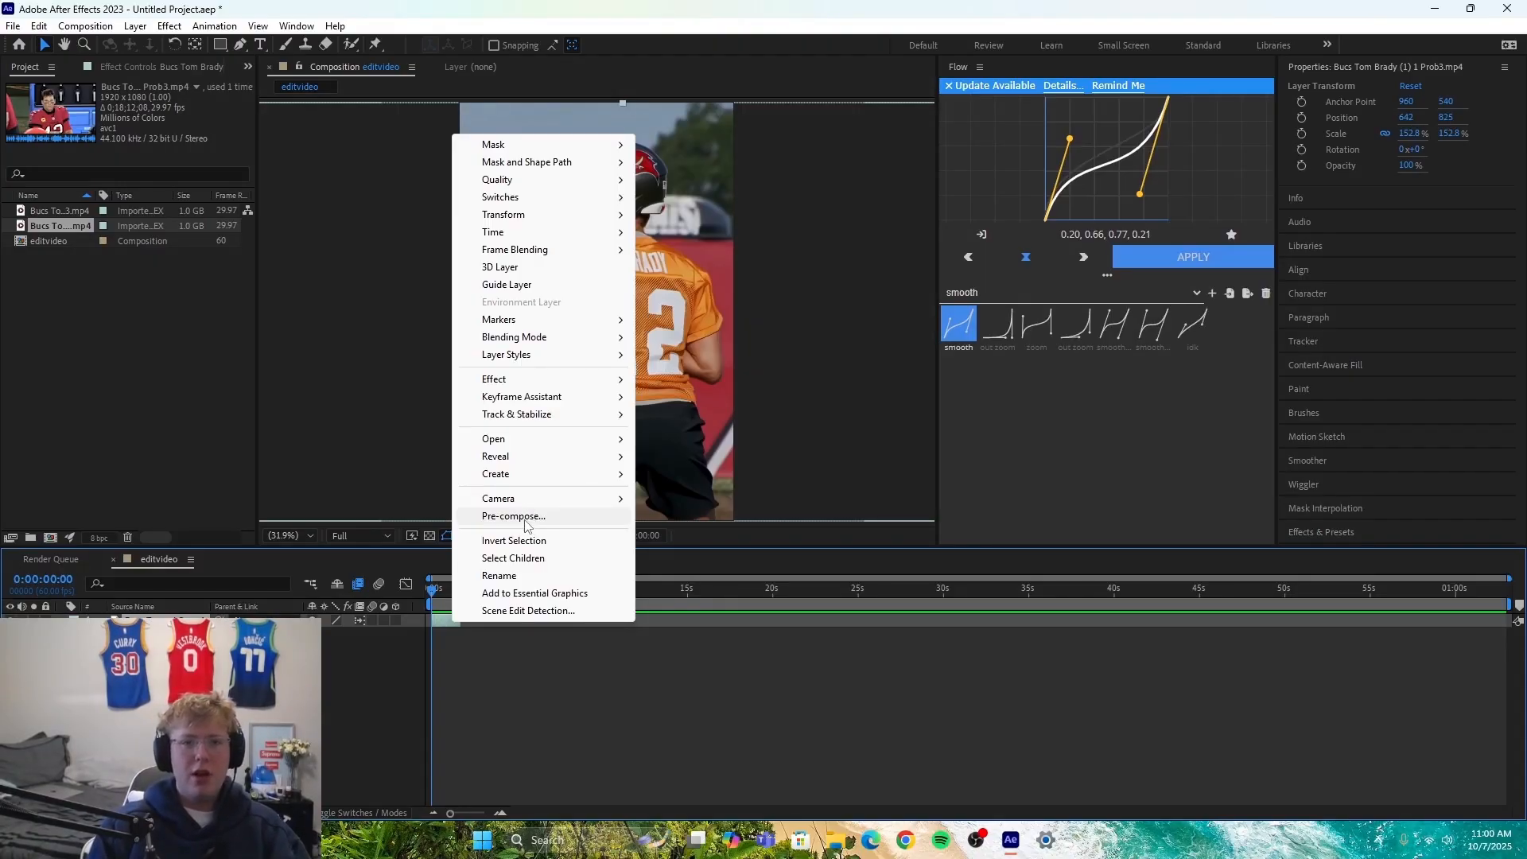
click(526, 523)
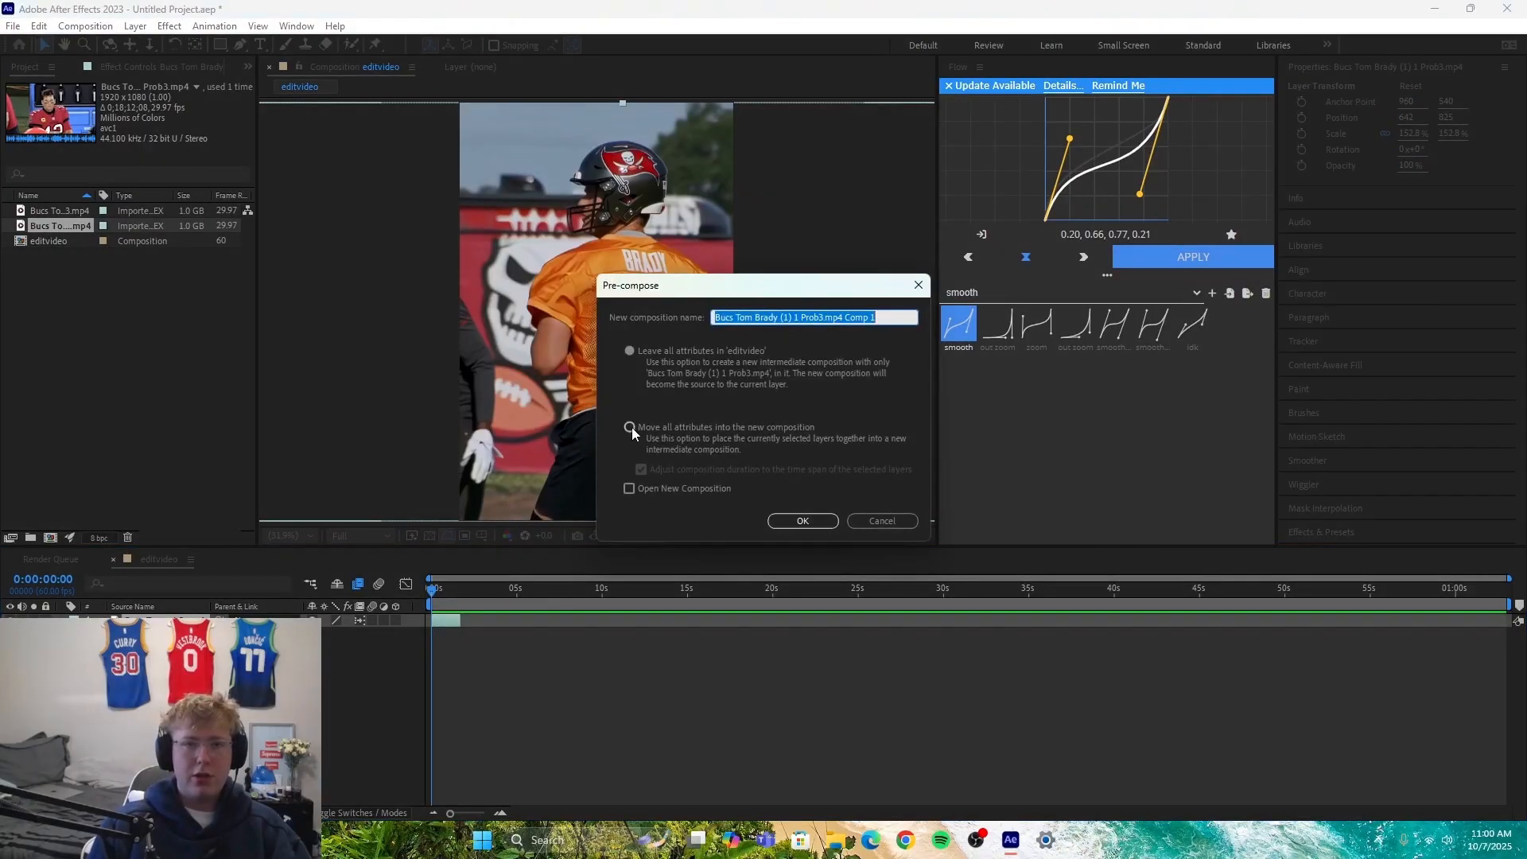
click(631, 427)
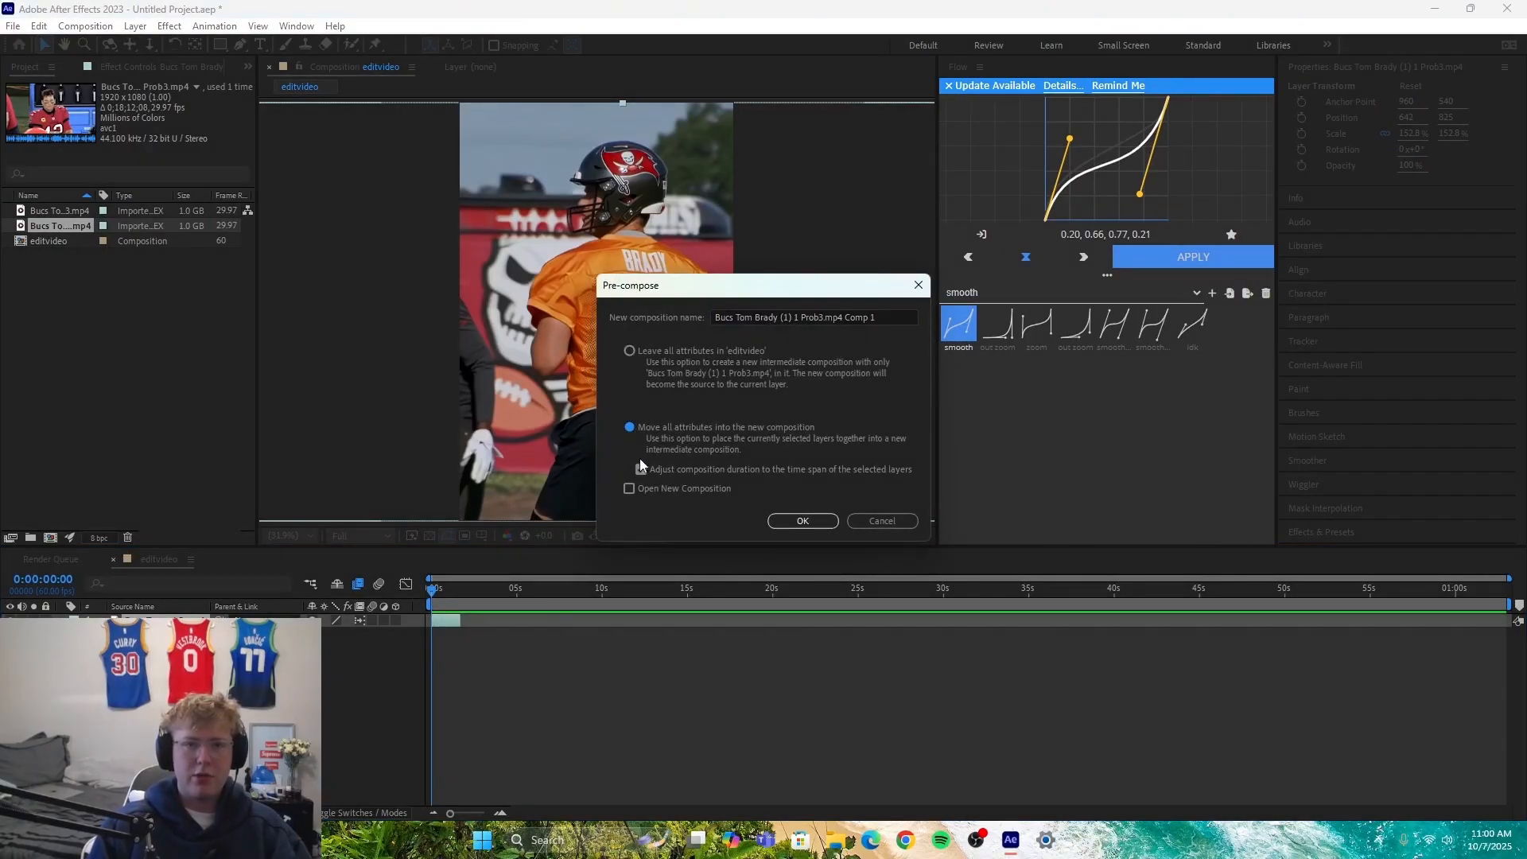
click(641, 468)
click(802, 520)
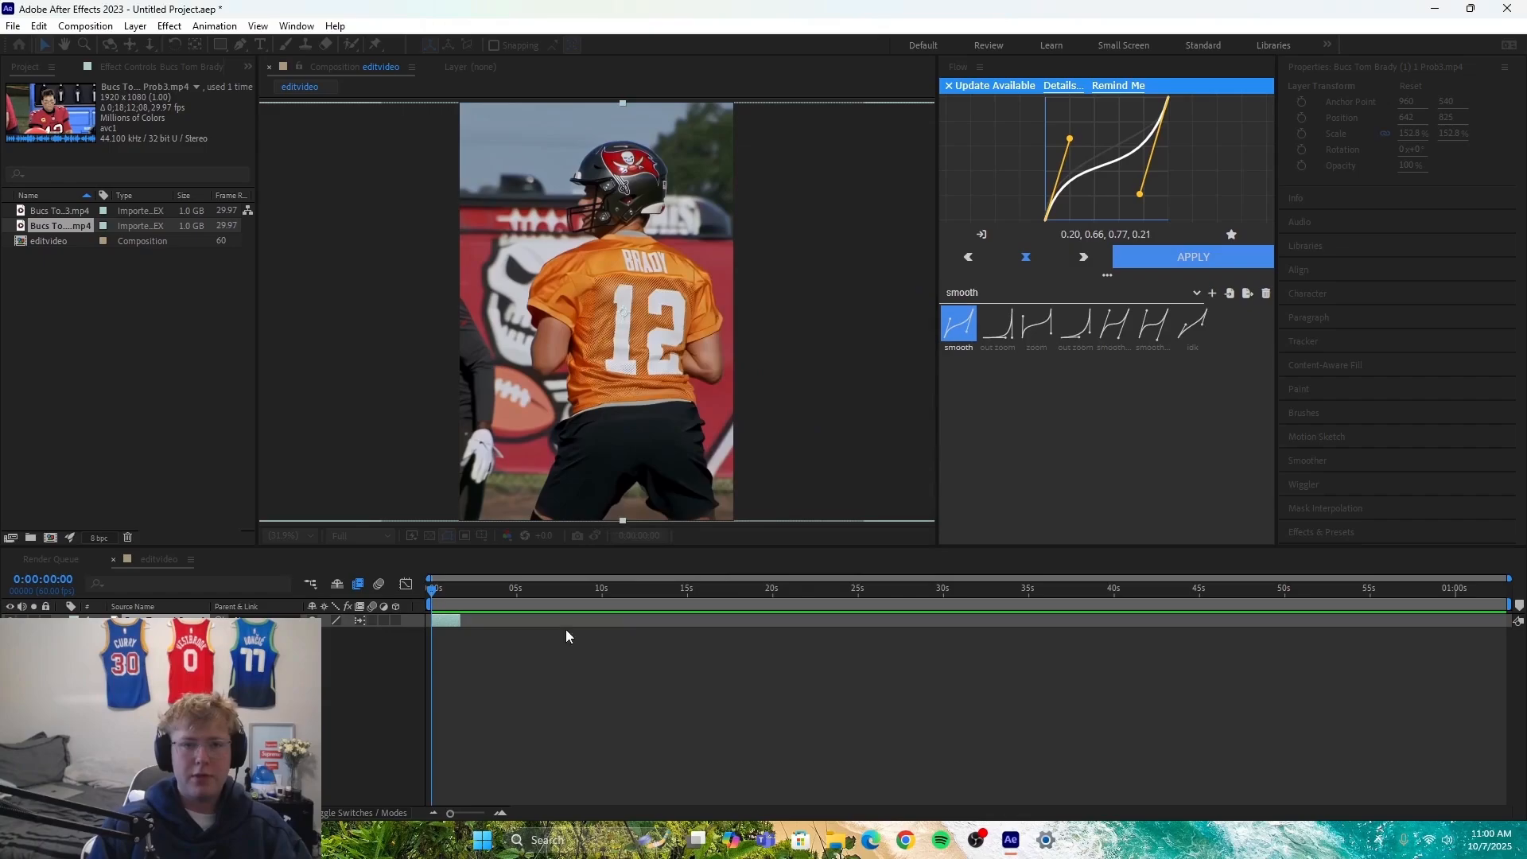
Step: Keyframe the precomp's scale at 100% at the composition start and 155% at 0:00:01:42
mouse_move(434, 594)
mouse_down()
mouse_move(403, 595)
mouse_move(451, 595)
mouse_move(415, 594)
mouse_up()
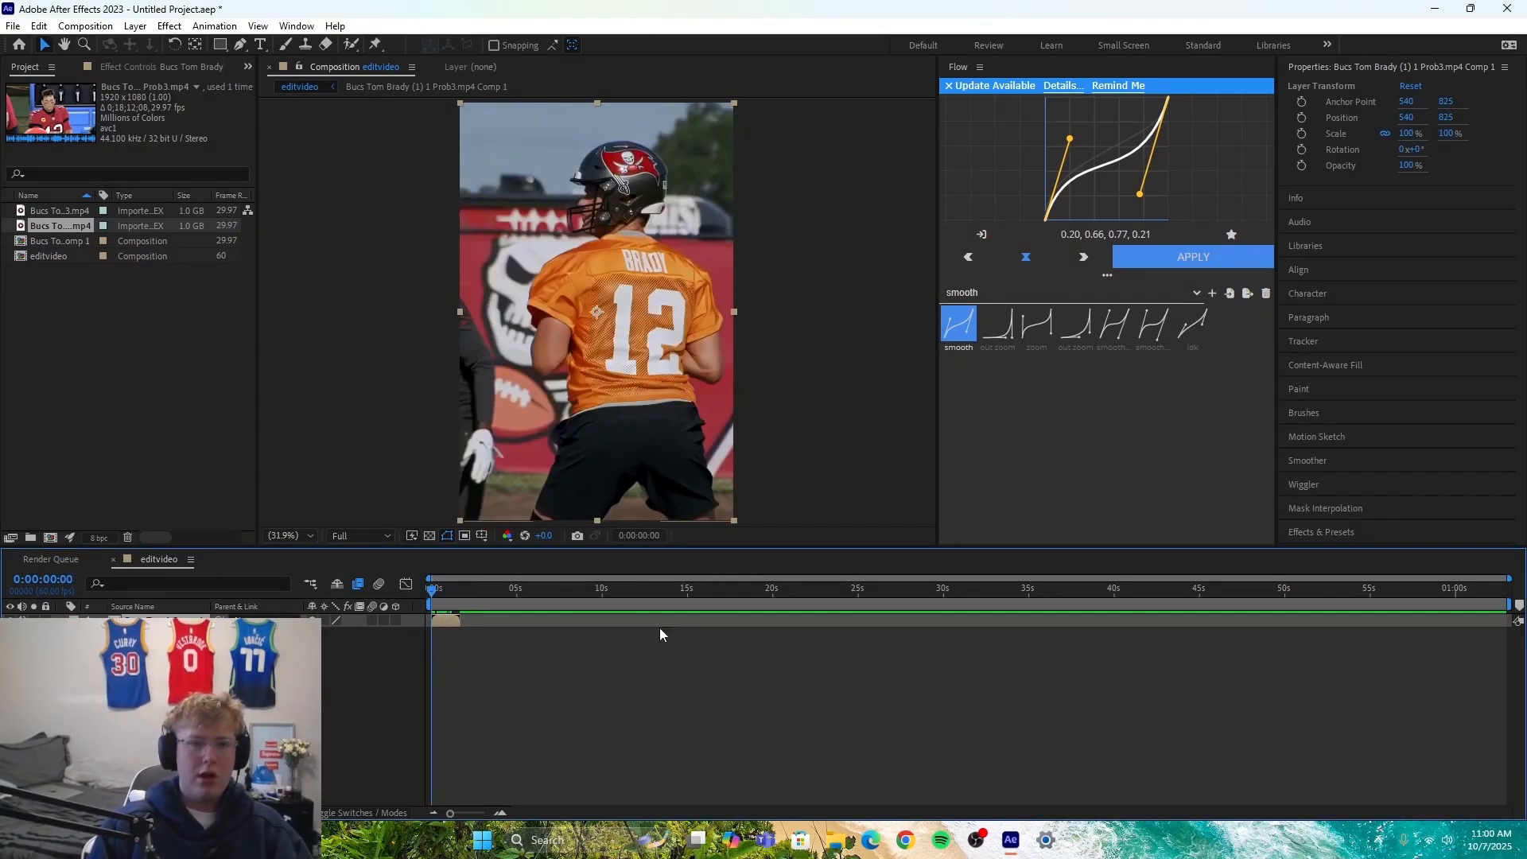
key(s)
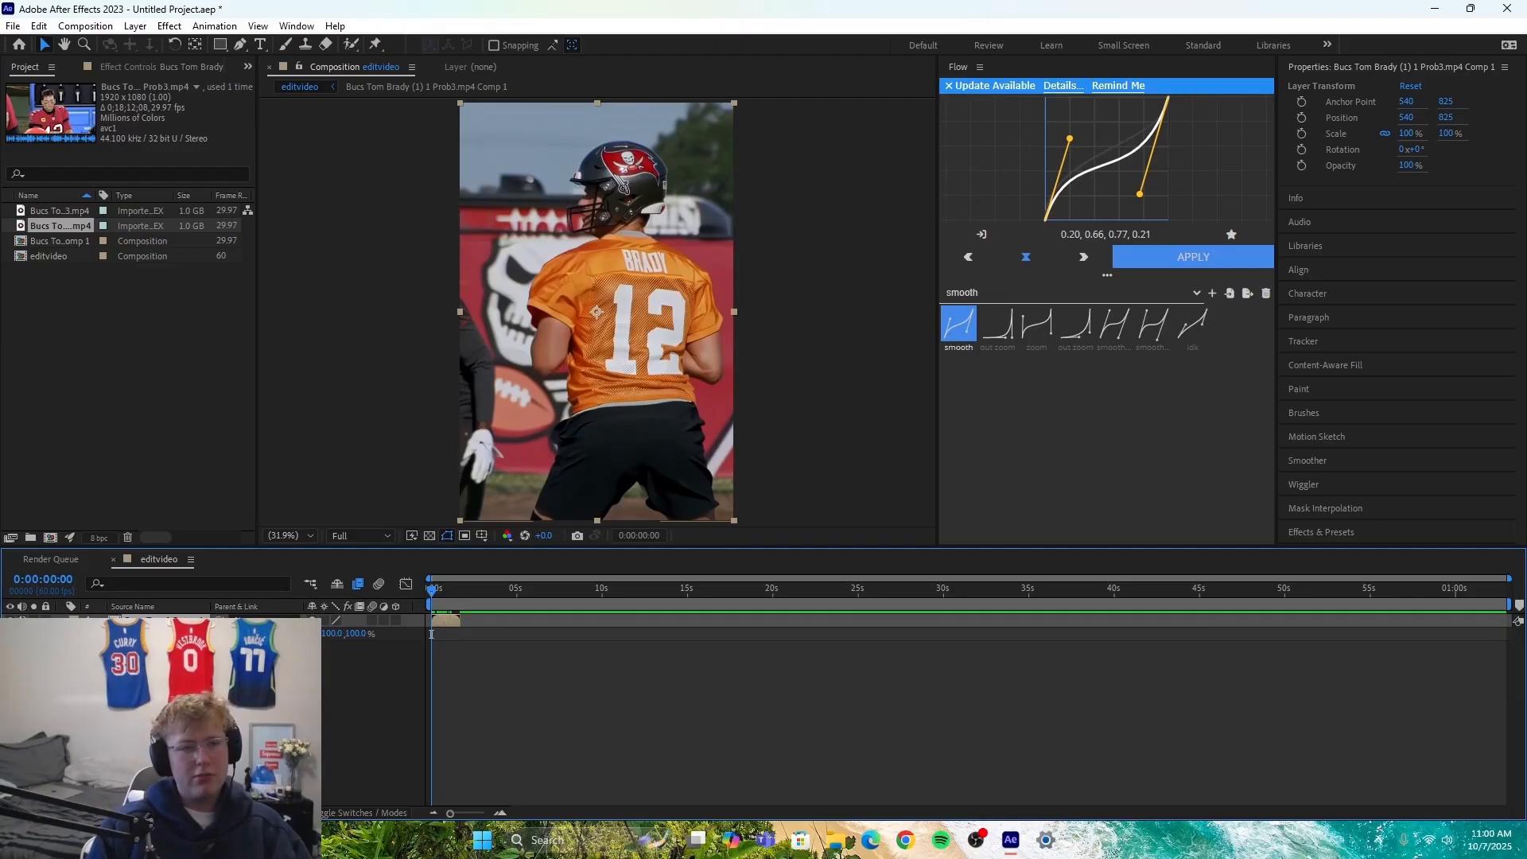
key(alt+shift+s)
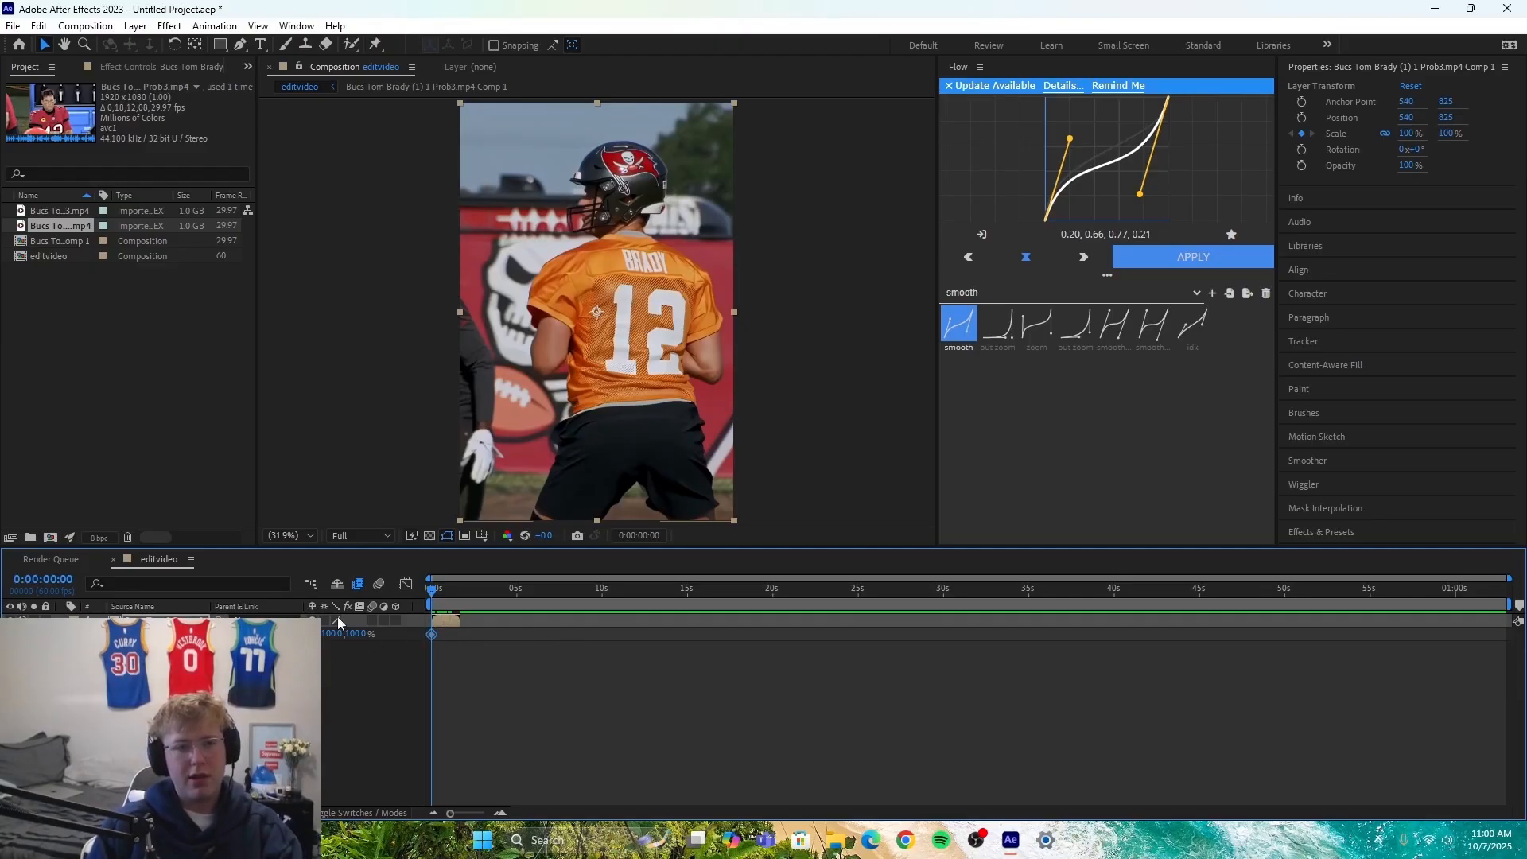
key(o)
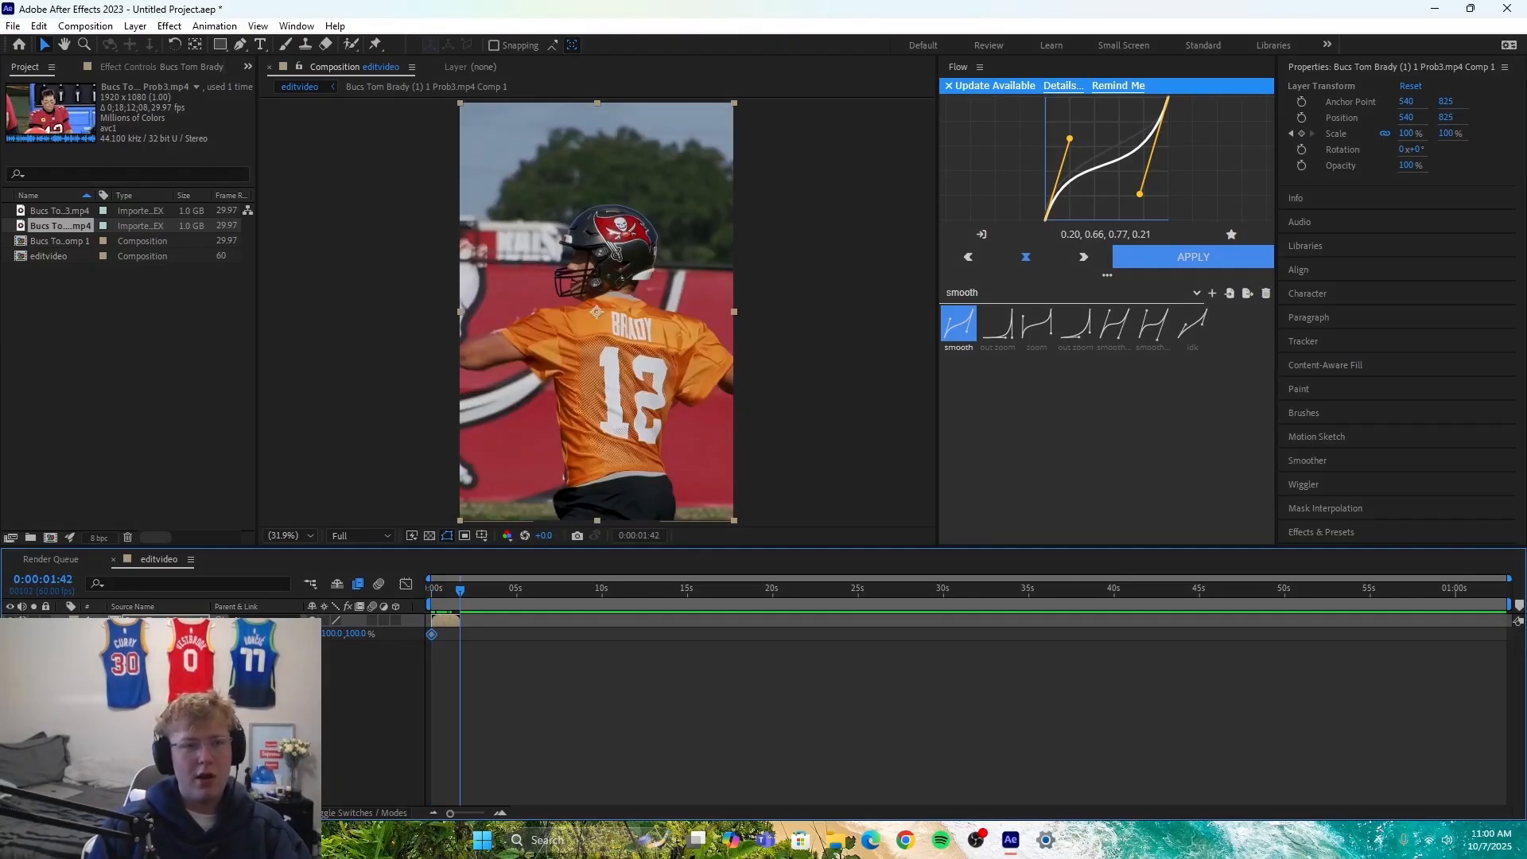
key(alt+shift+s)
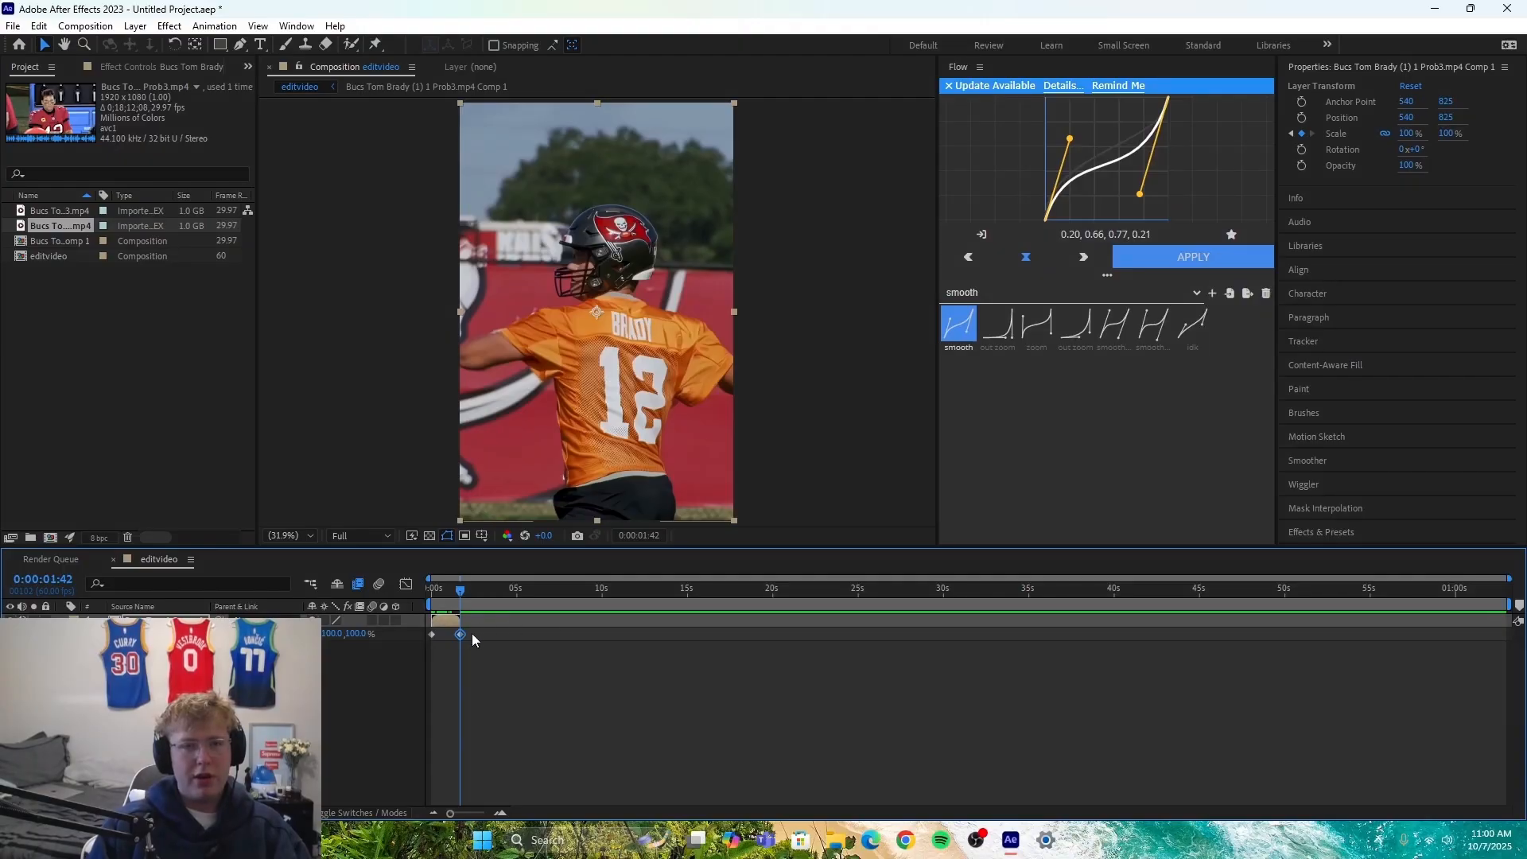
drag(350, 638, 383, 633)
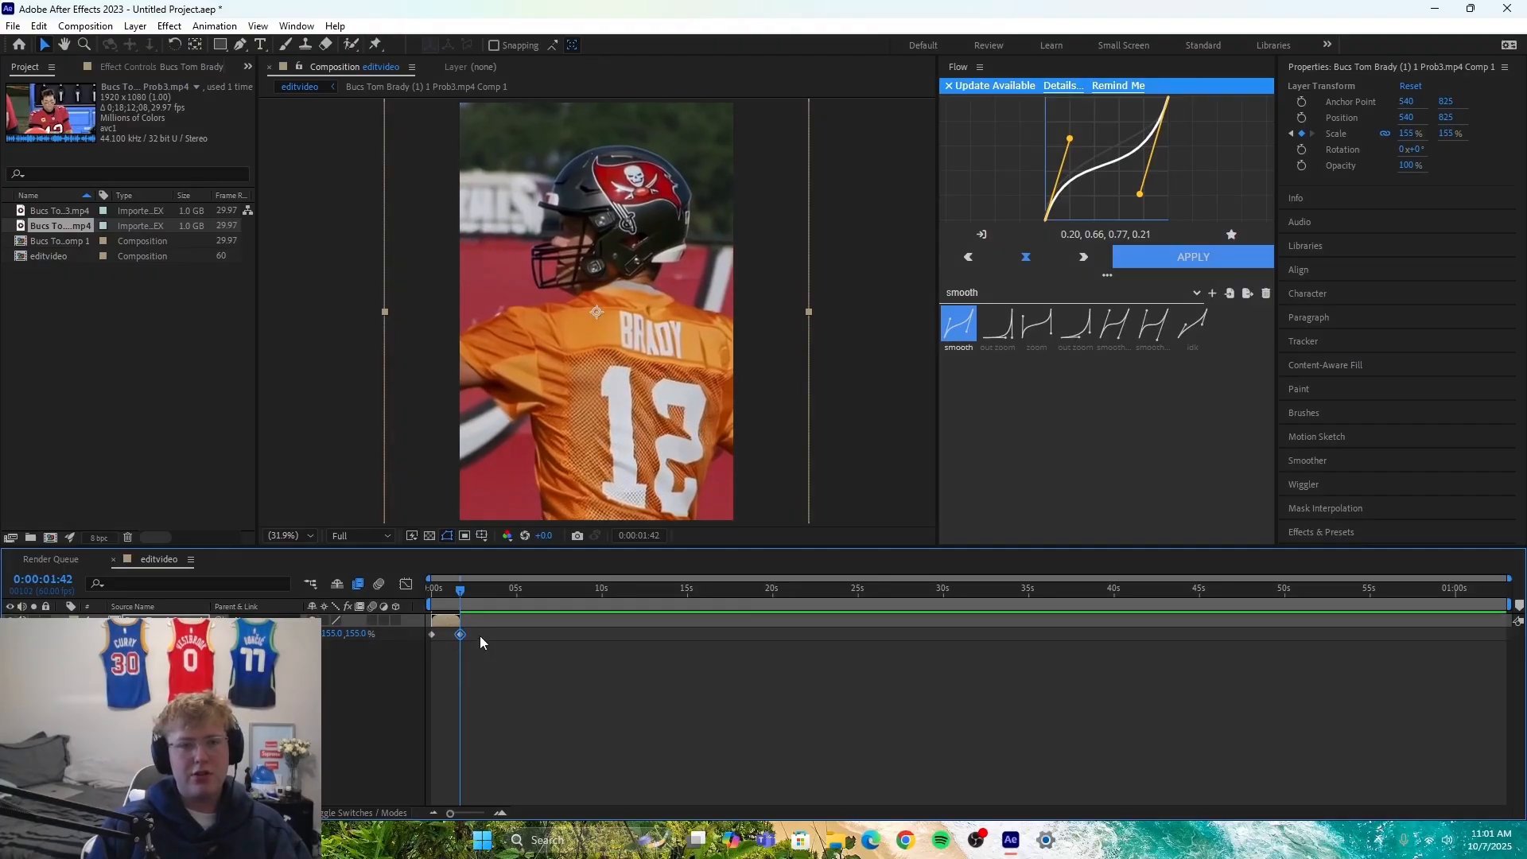
Step: Apply the Flow smooth curve (0.20, 0.66, 0.77, 0.21) to both scale keyframes
drag(484, 628, 379, 643)
click(1205, 264)
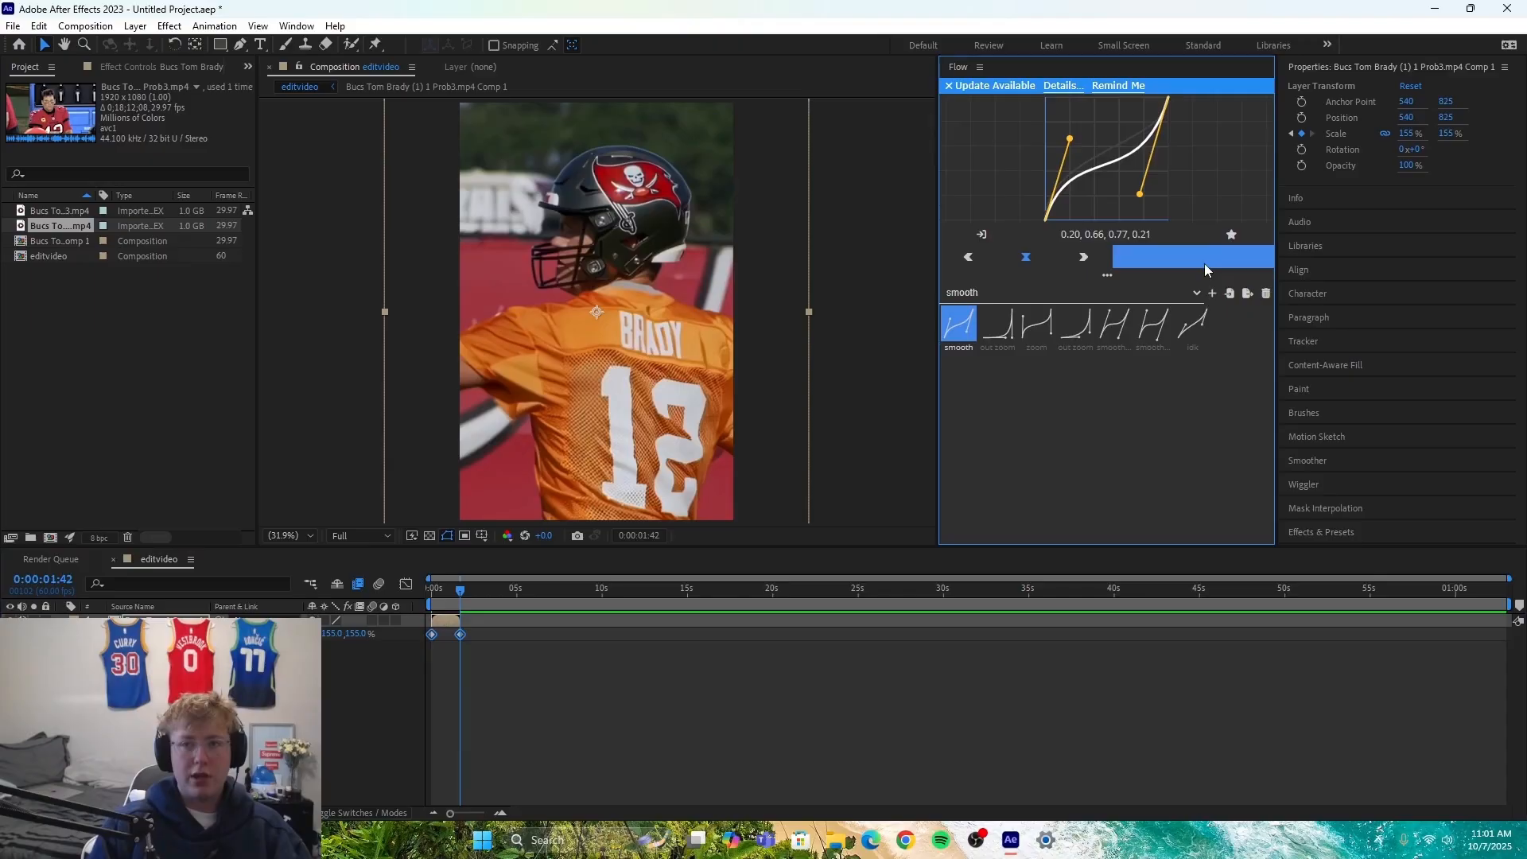
click(531, 641)
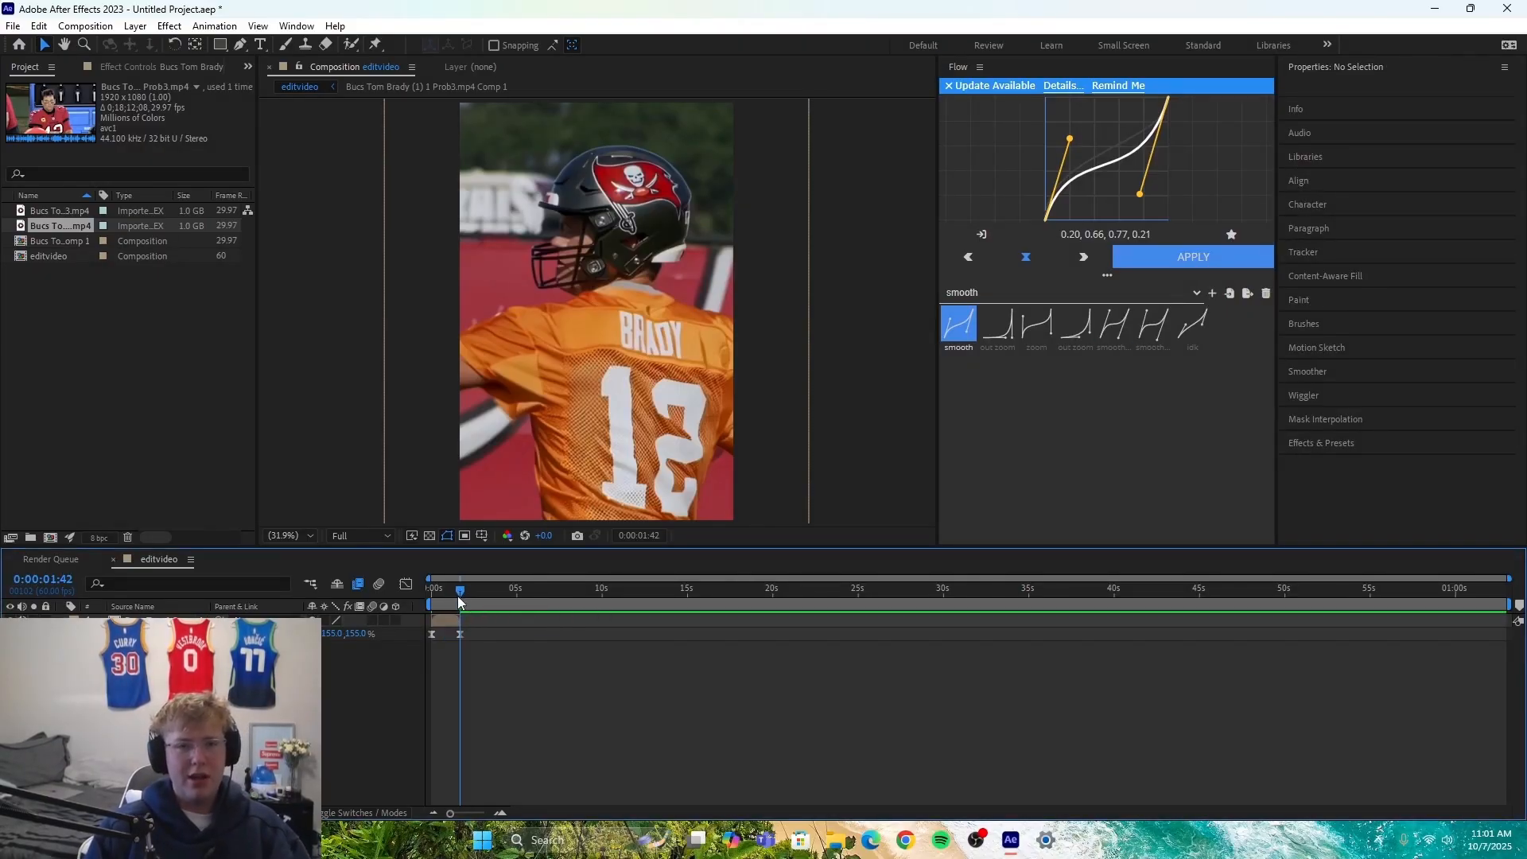
Step: Preview the precomp's eased zoom from the composition start
drag(456, 595, 399, 602)
key(space)
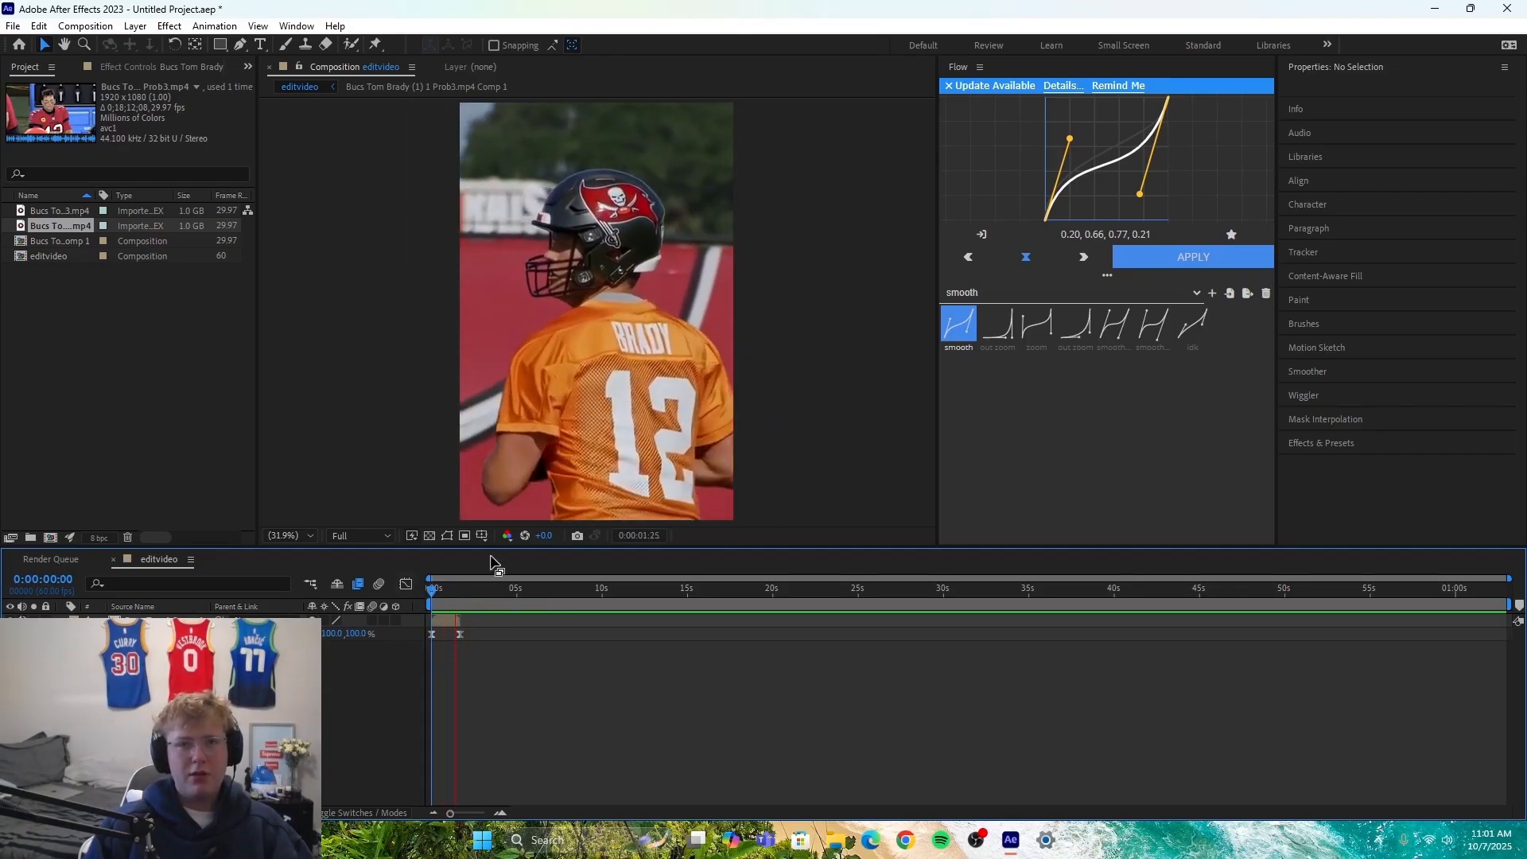
mouse_move(434, 590)
mouse_down()
mouse_move(454, 593)
mouse_move(413, 598)
mouse_up()
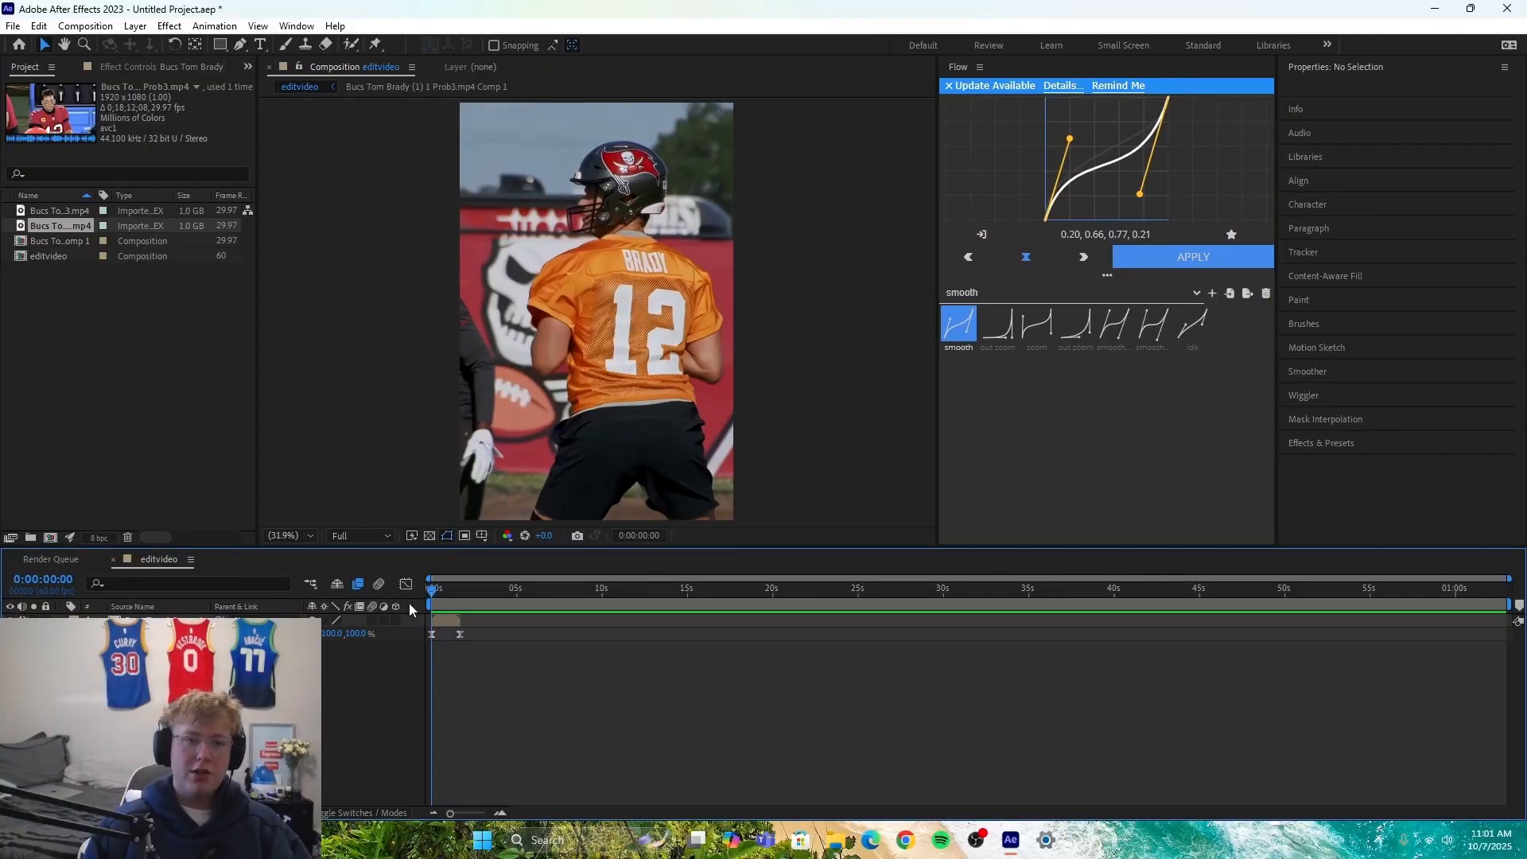
key(space)
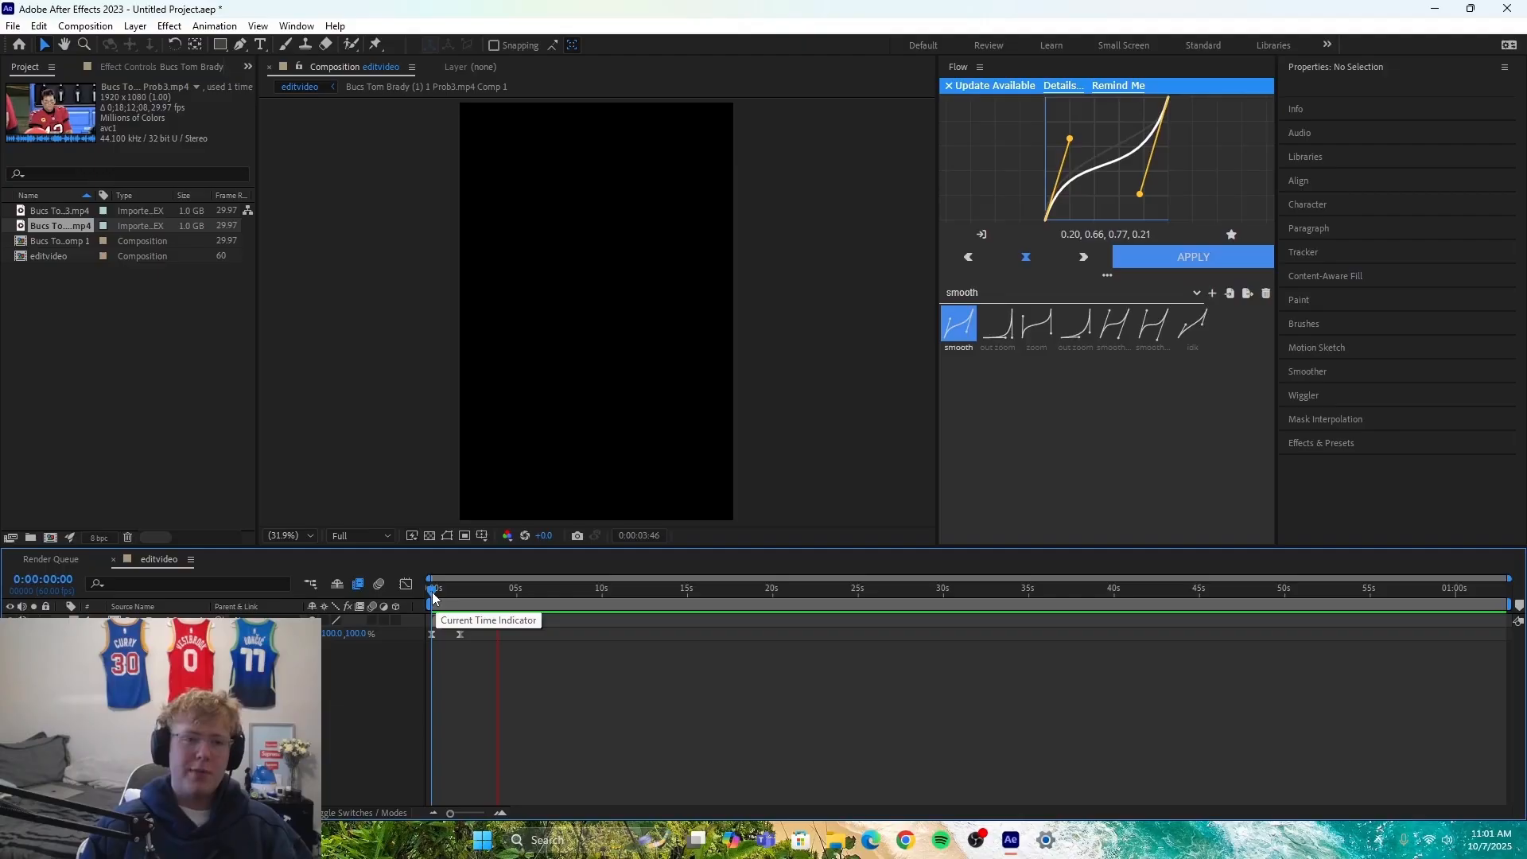
drag(432, 592, 462, 604)
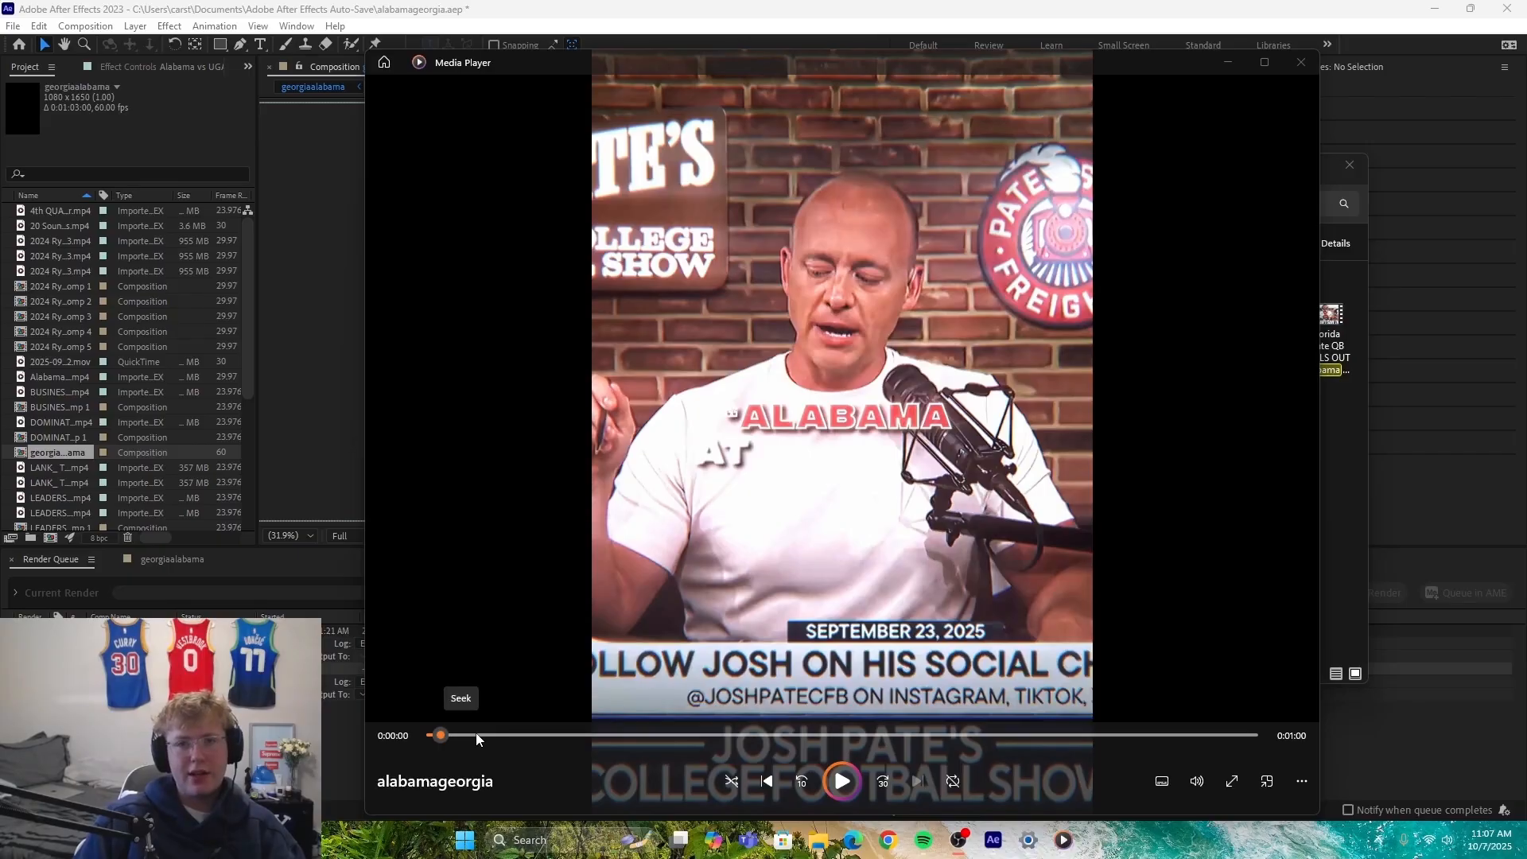
Step: Switch to Media Player and review the alabamageorgia edit up to 0:00:12, examining the transition from the talk-show clip to the game footage
click(841, 784)
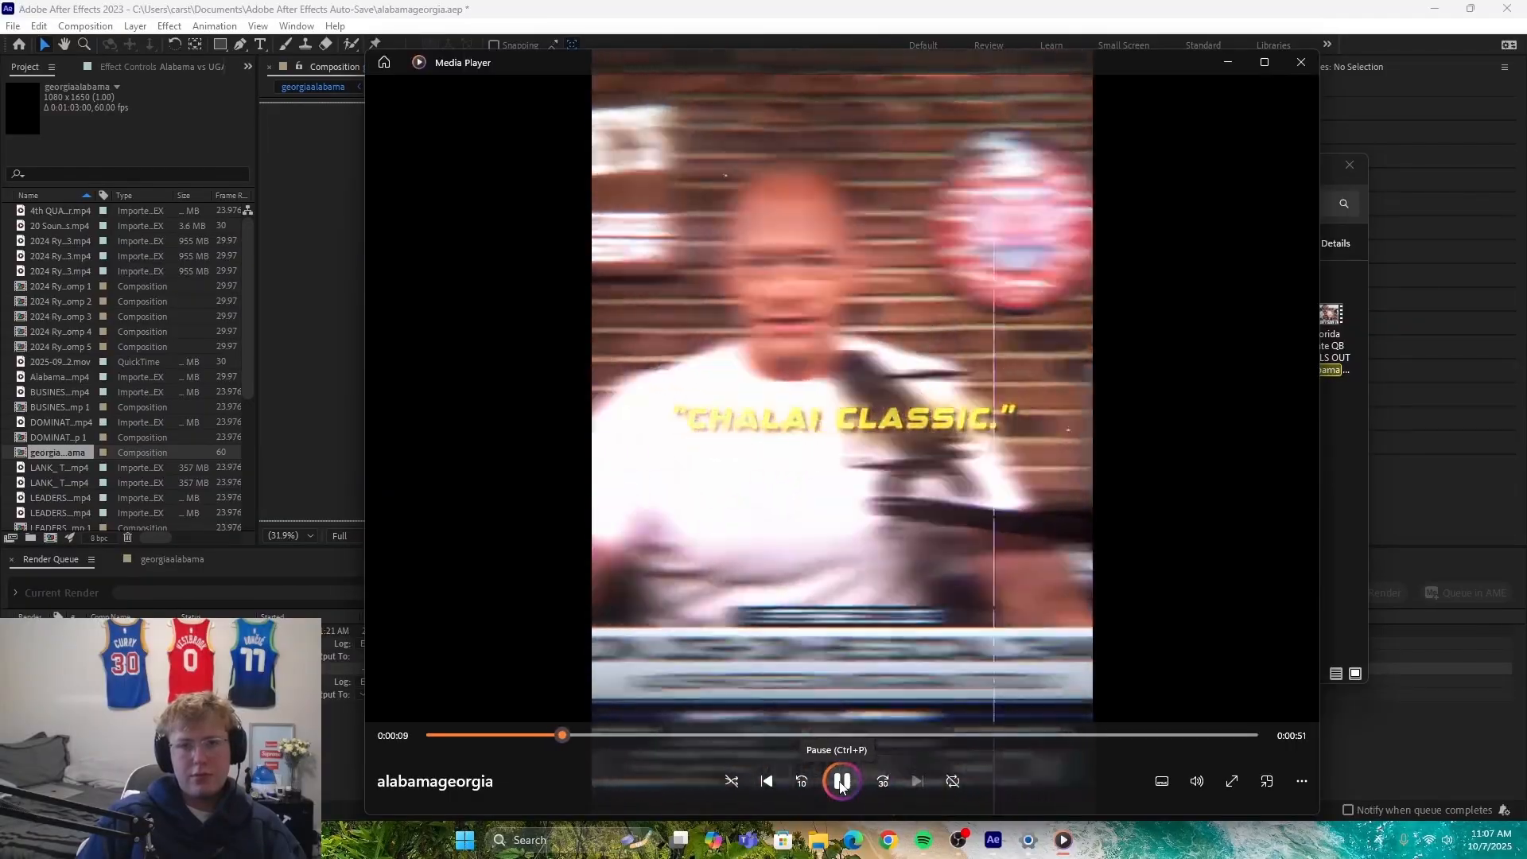
click(841, 781)
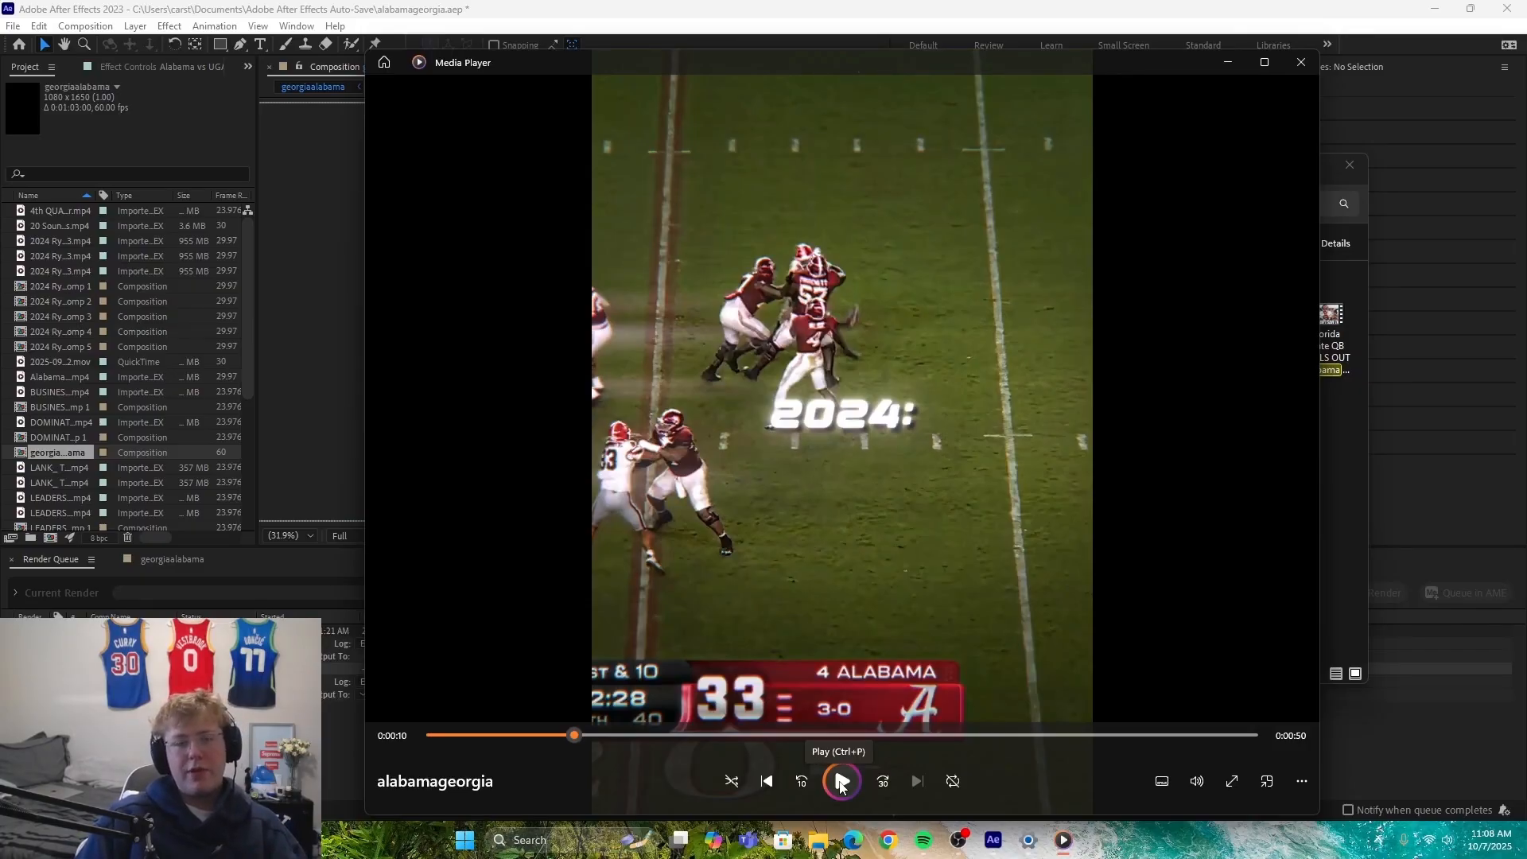
click(550, 736)
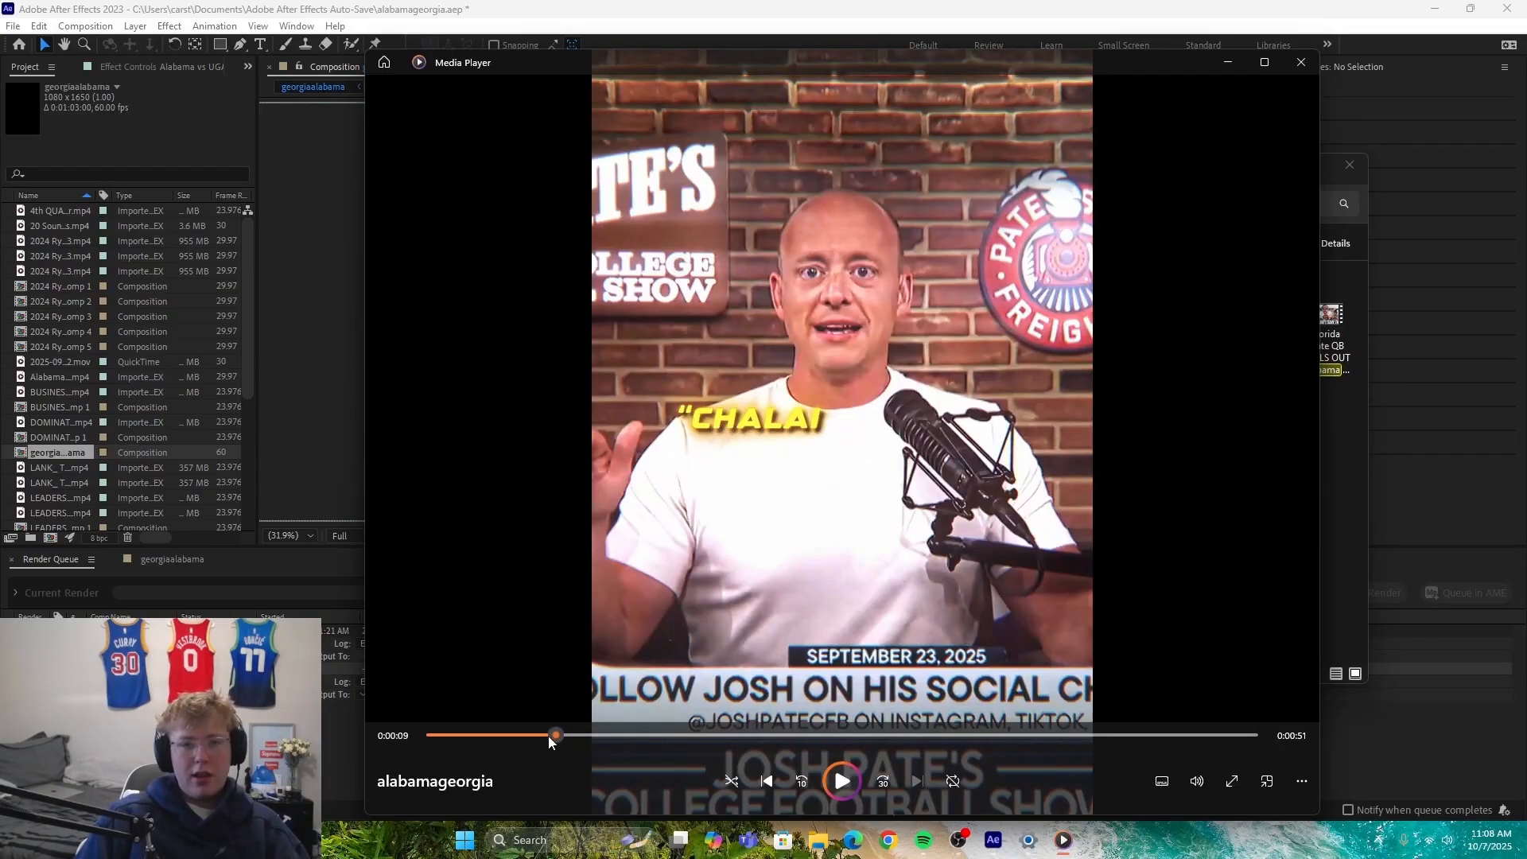
click(837, 782)
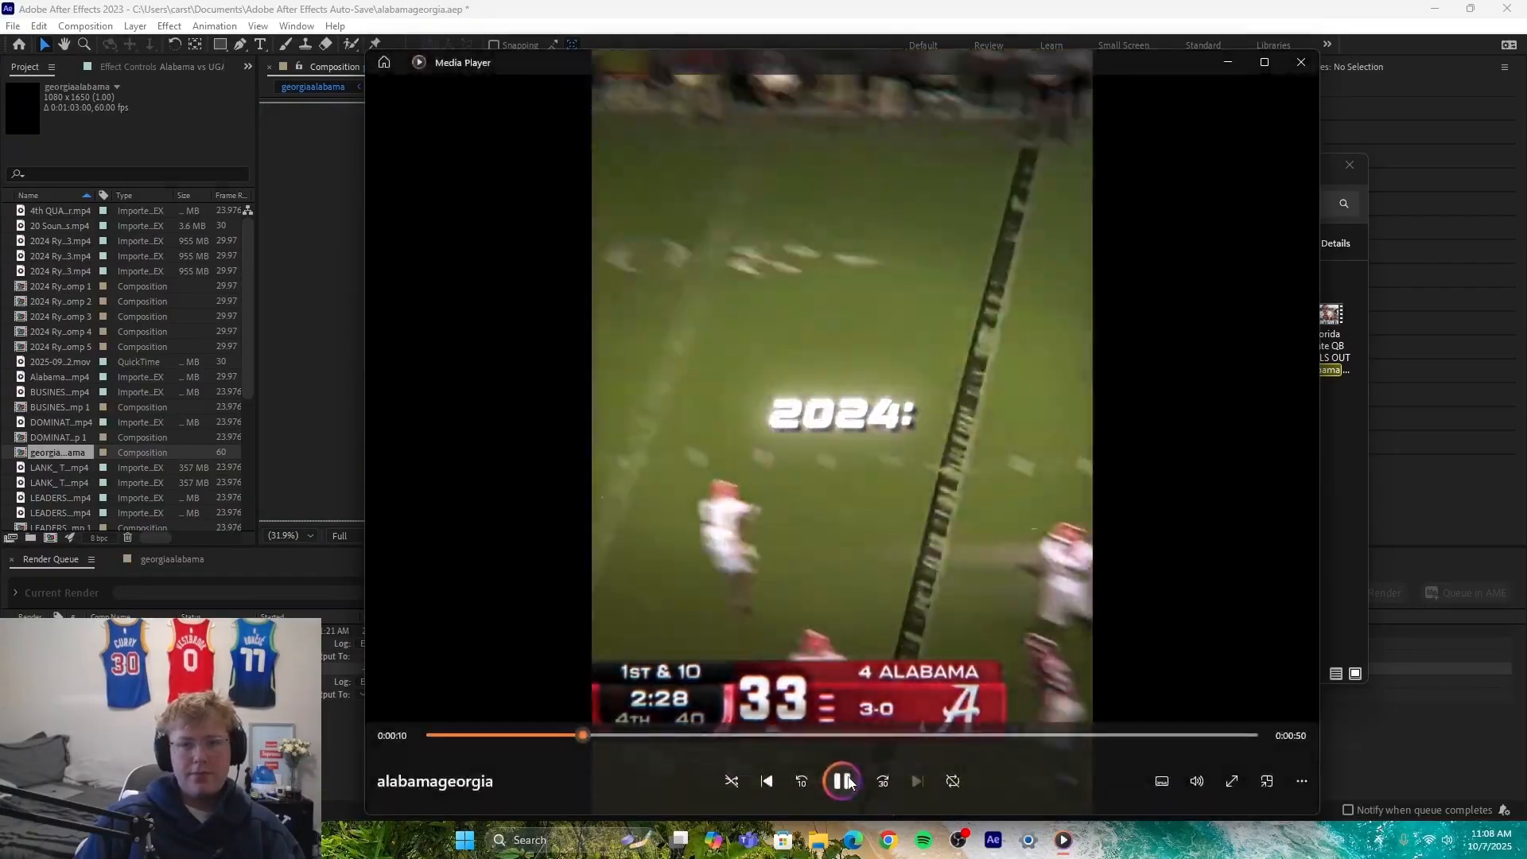
click(842, 781)
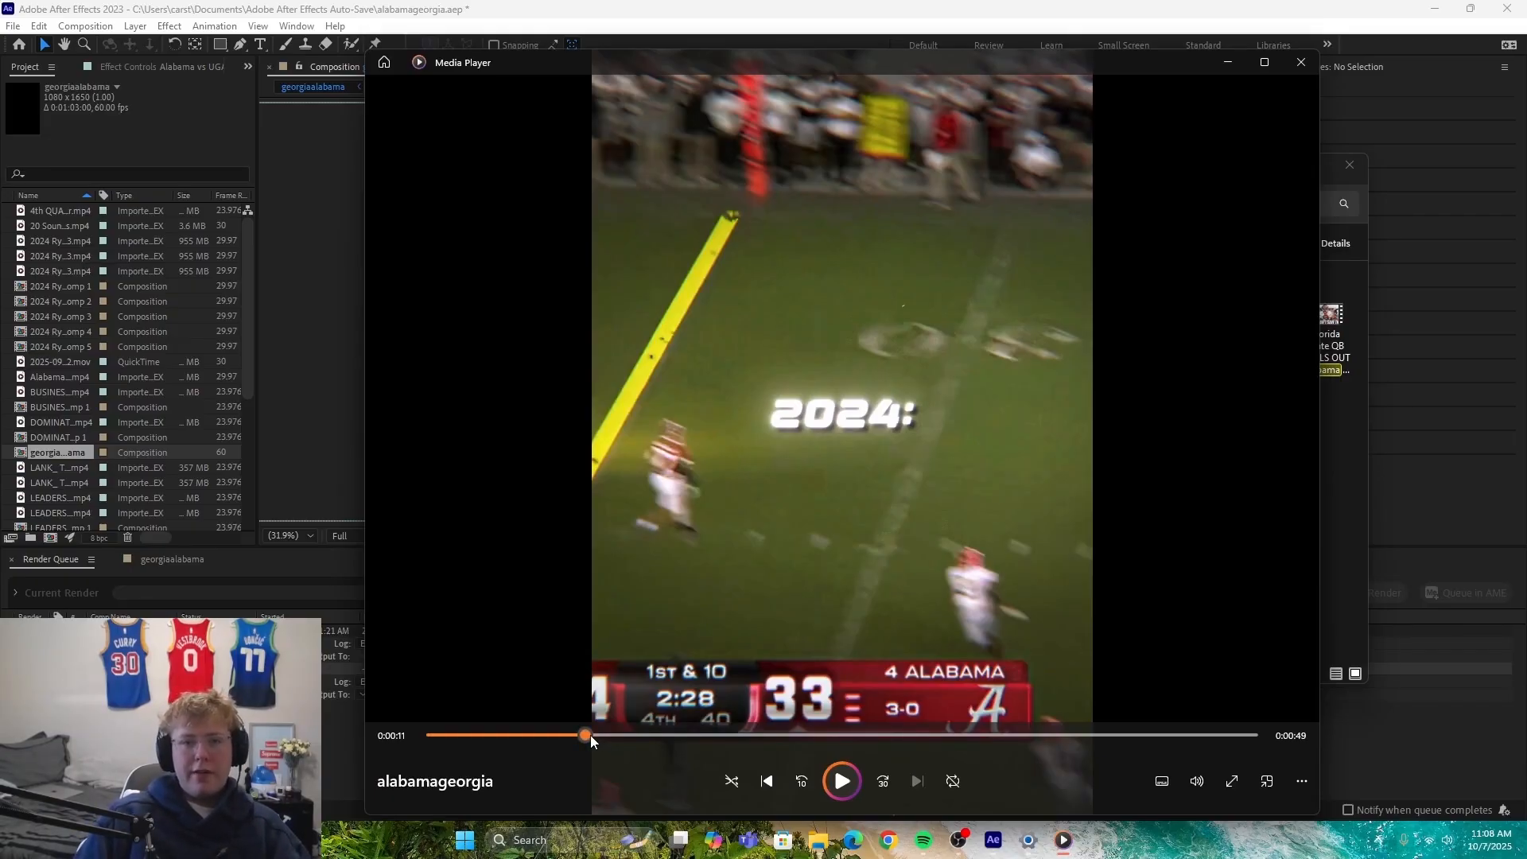
drag(585, 732, 605, 739)
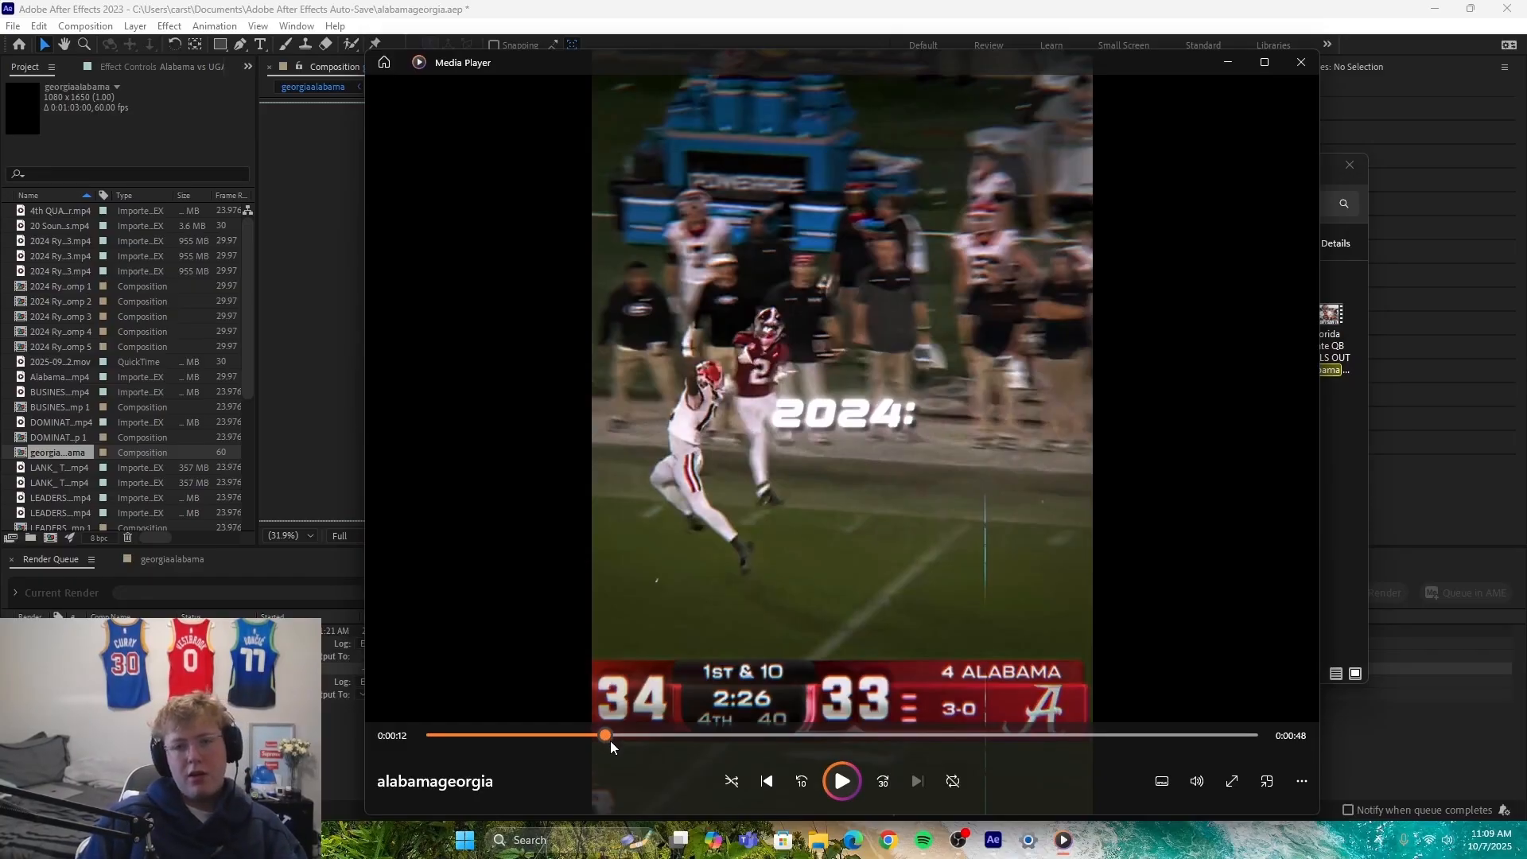
Step: Review the alabamageorgia edit from 0:00:12 to about 0:00:40, examining its captions and the cuts between football shots
drag(611, 737, 733, 746)
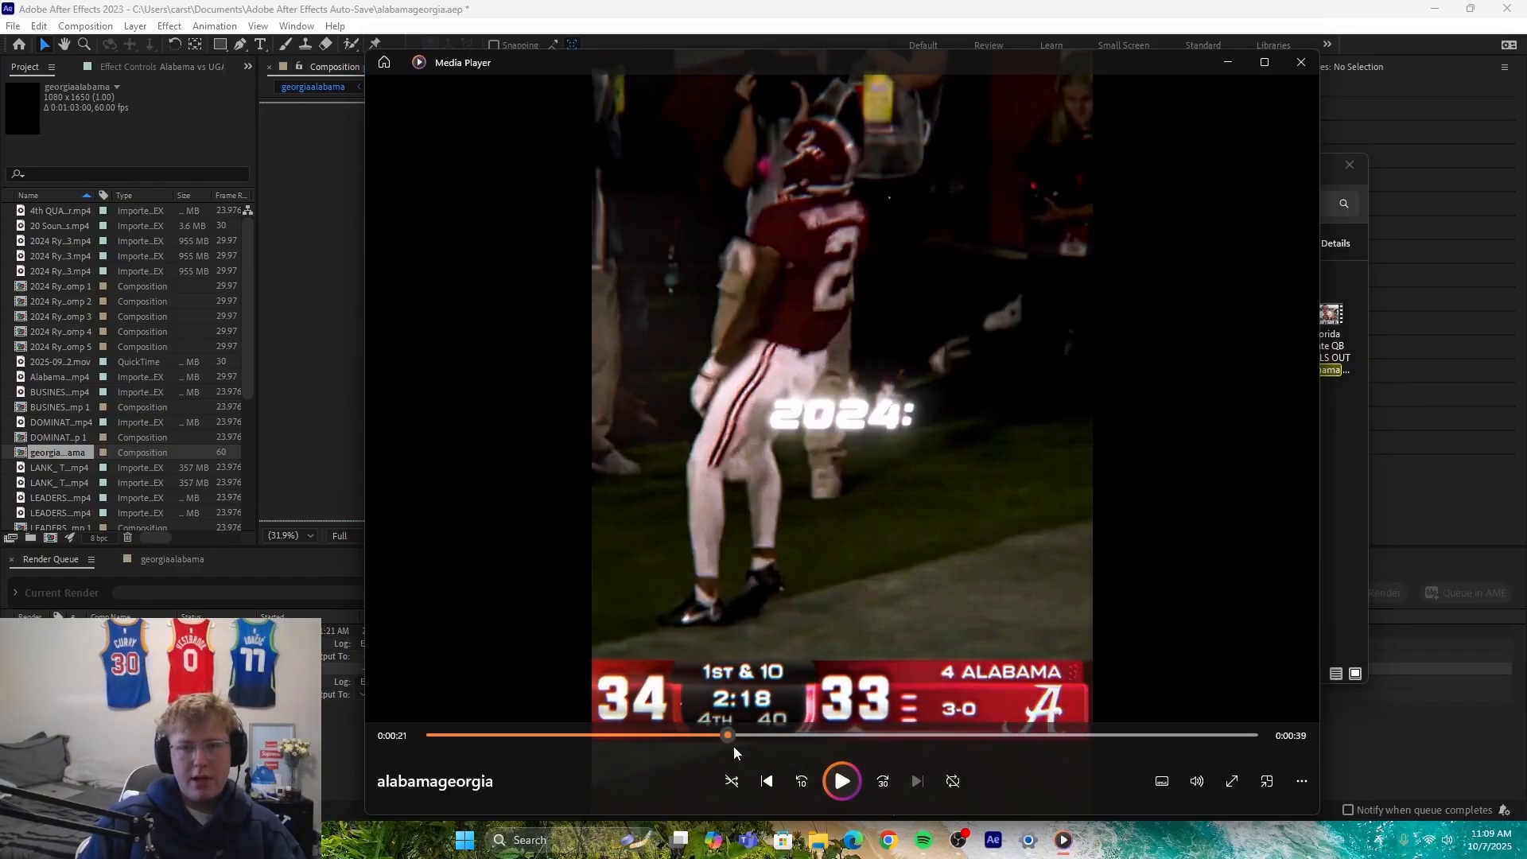
click(843, 782)
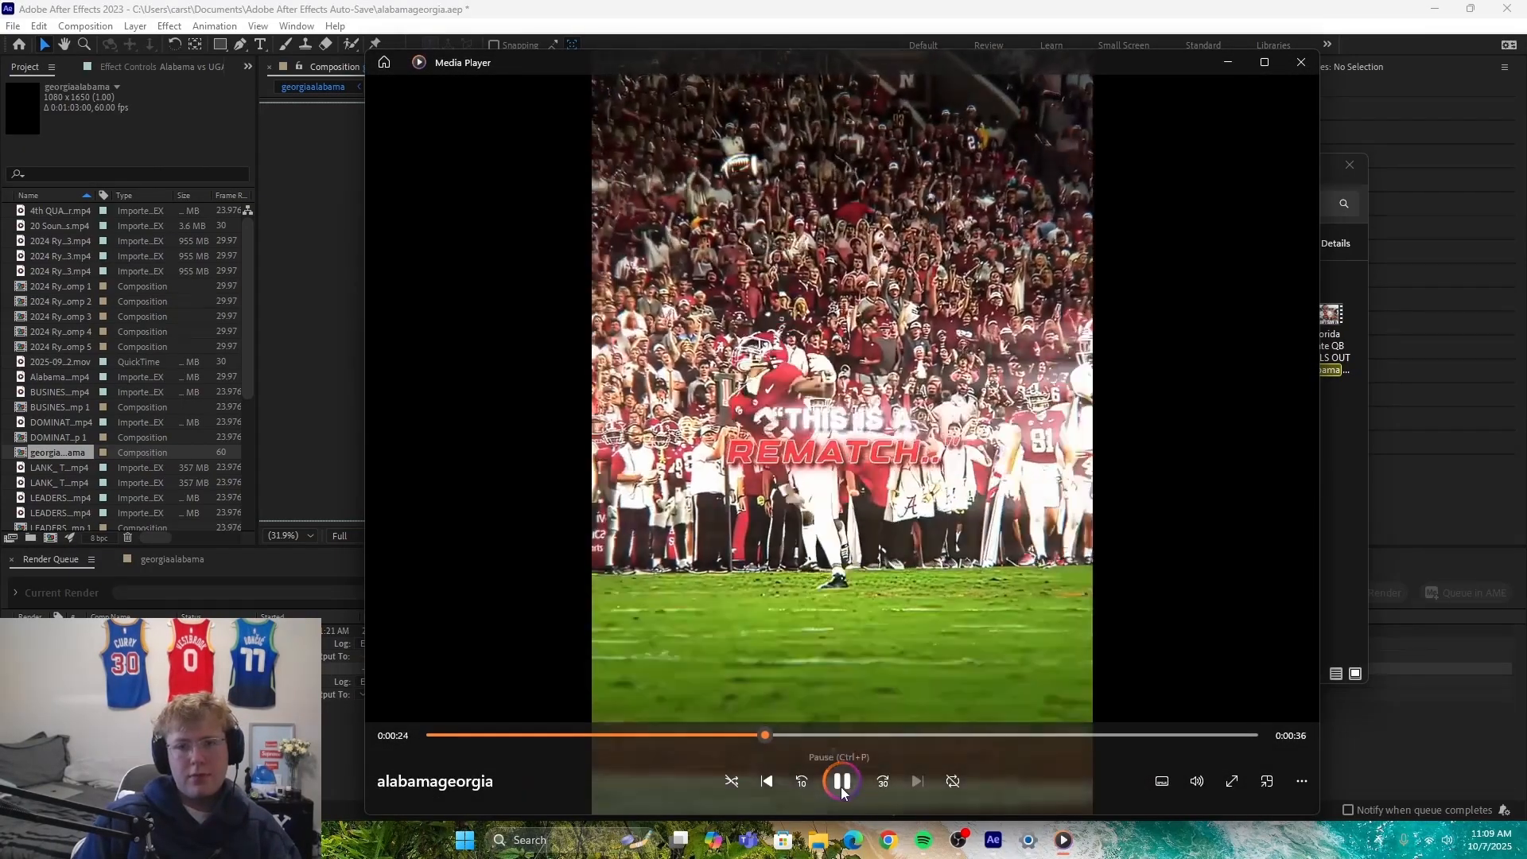
click(842, 784)
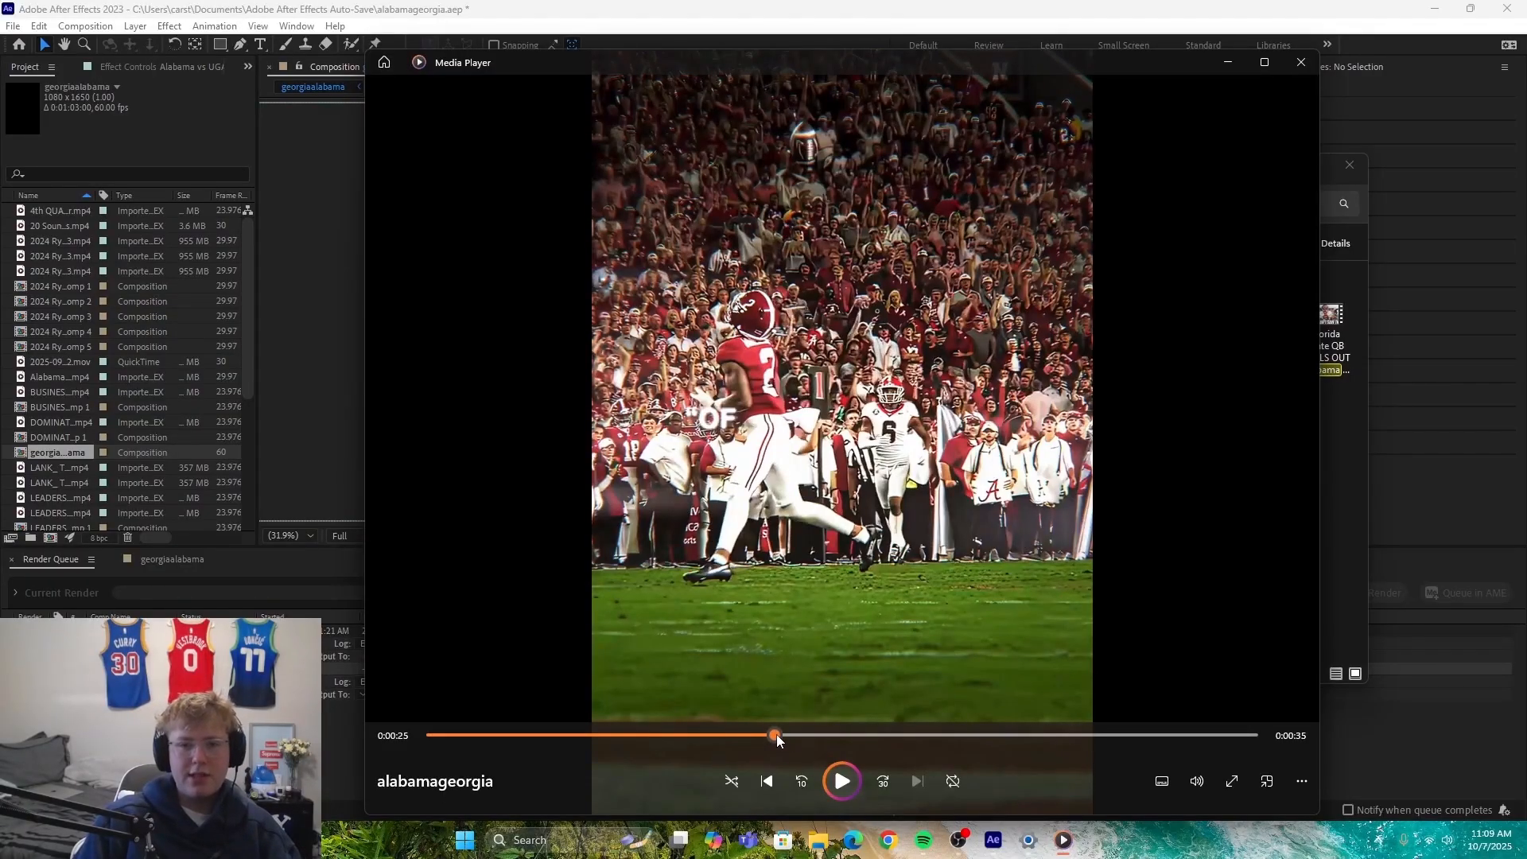
drag(776, 733, 854, 753)
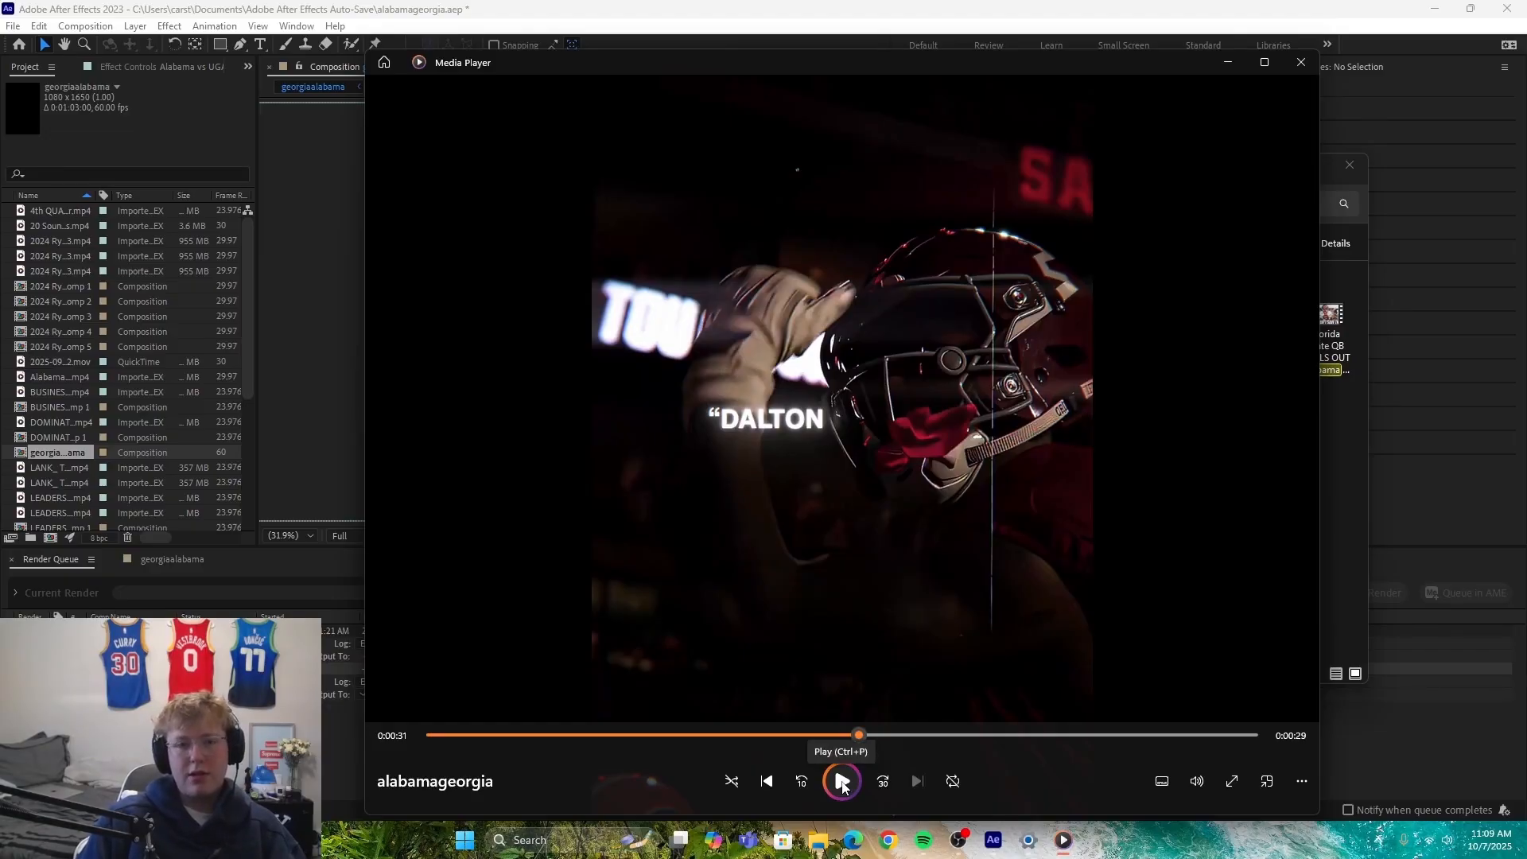
click(841, 782)
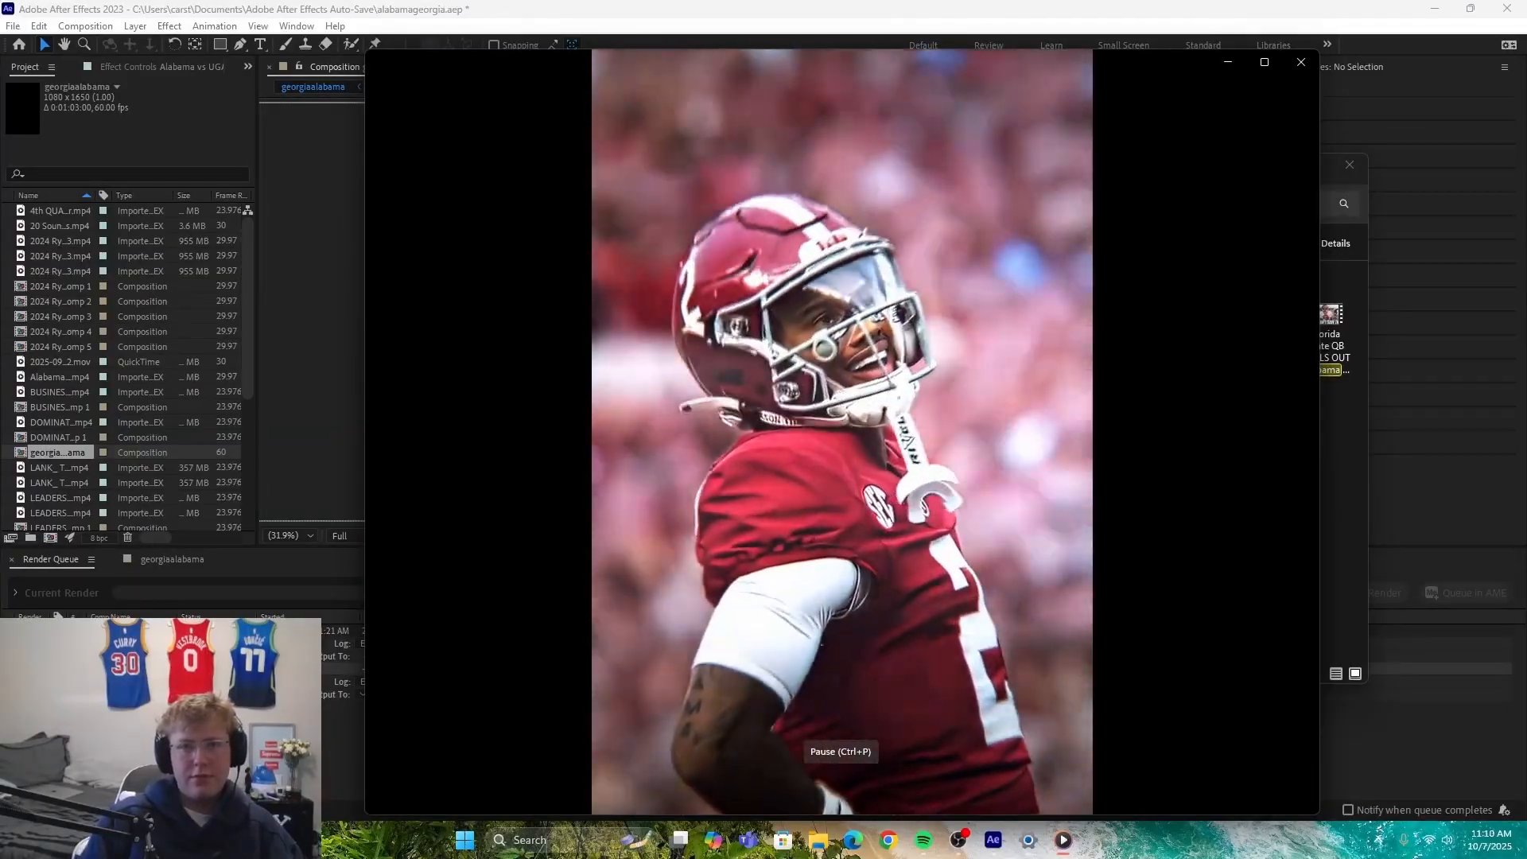
mouse_move(839, 786)
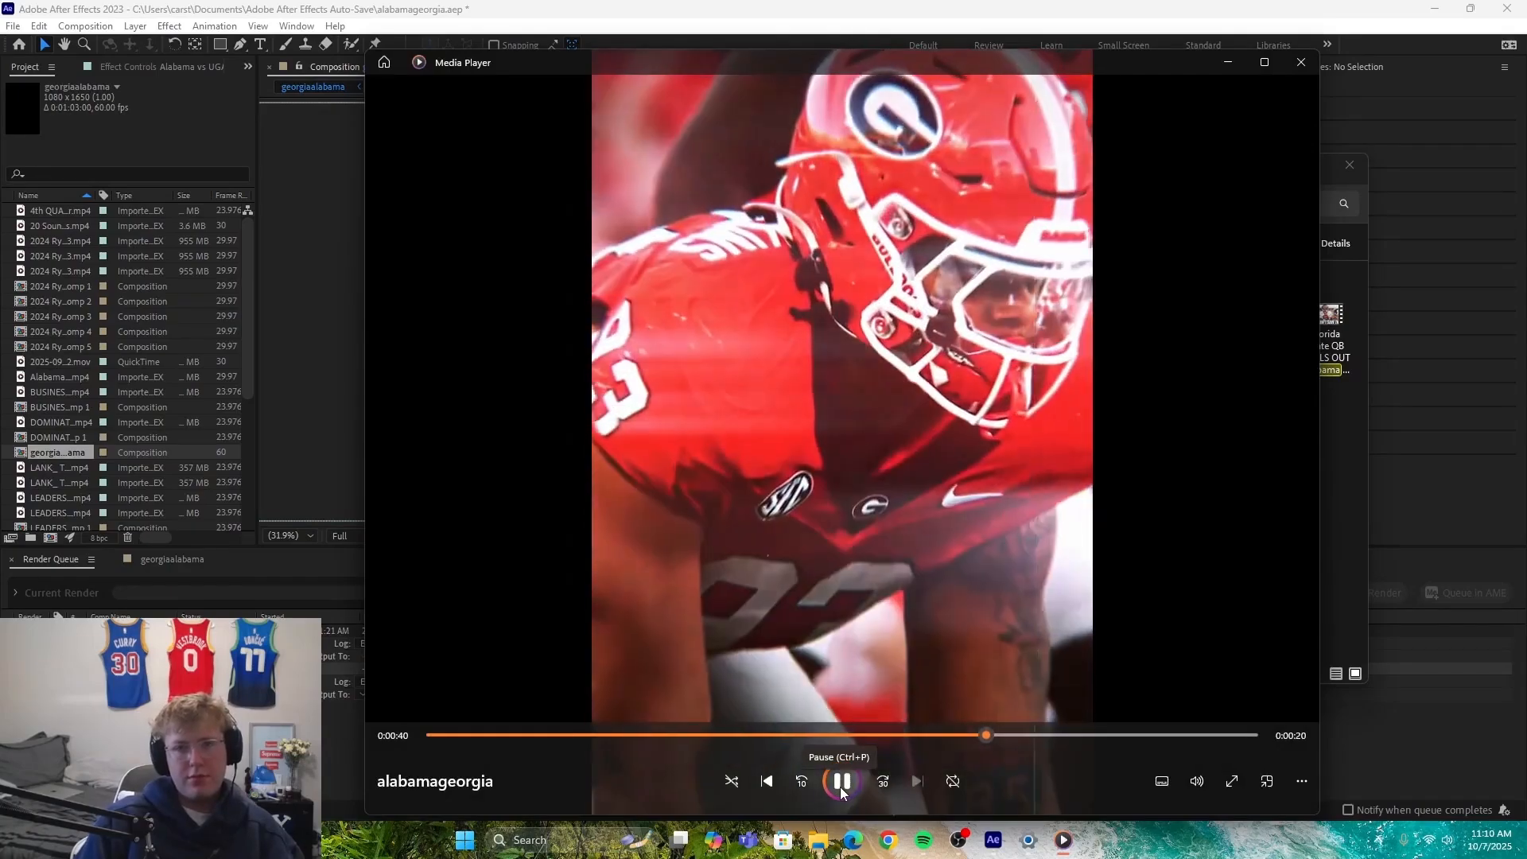
click(839, 785)
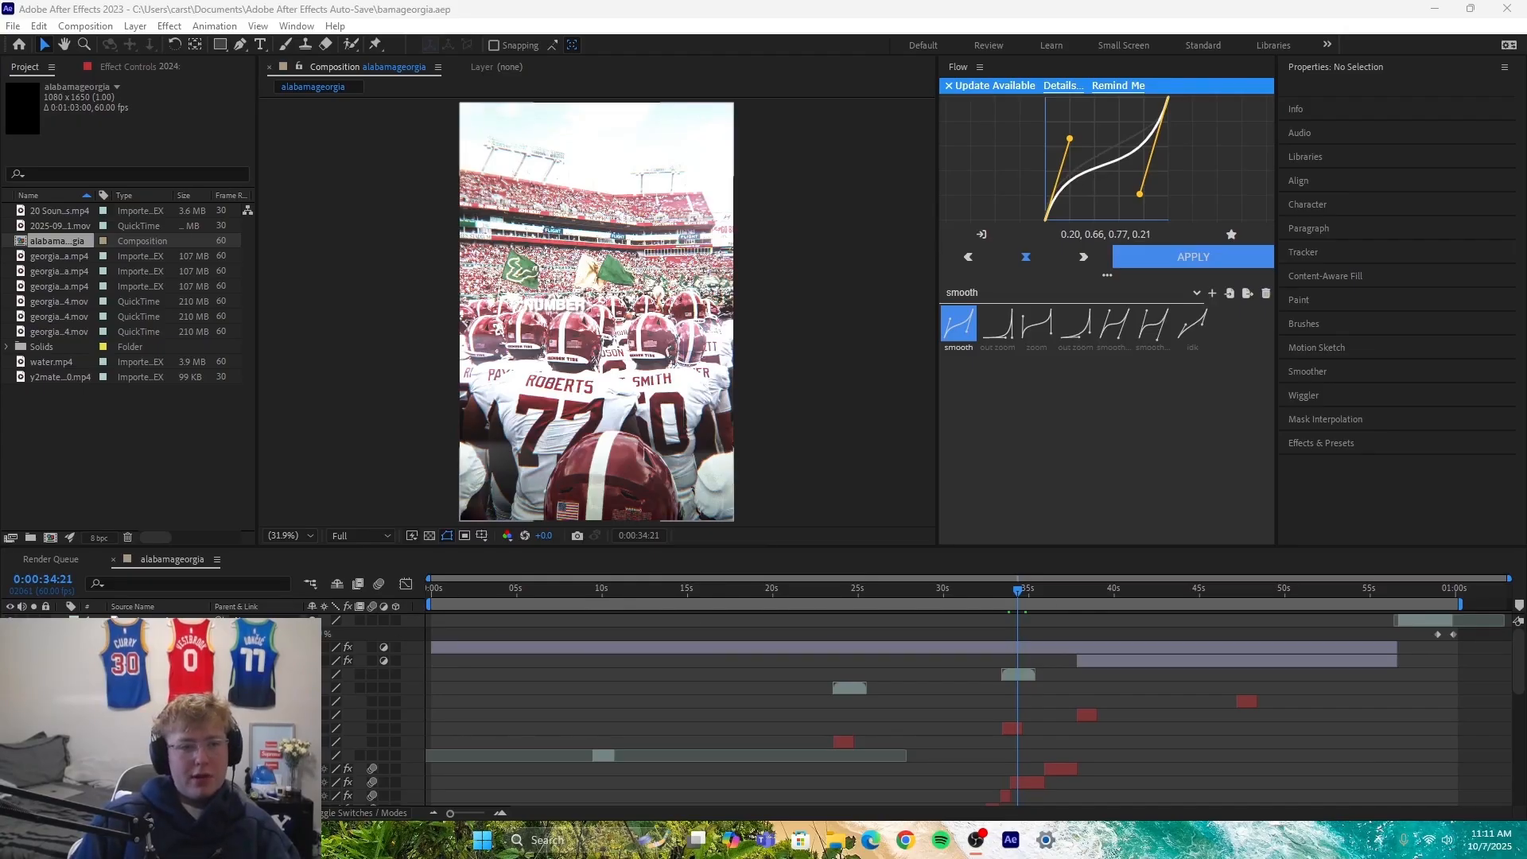
Step: Hide the full-length adjustment layer in the alabamageorgia composition and scrub through its opening from 0:00:00:00
click(10, 647)
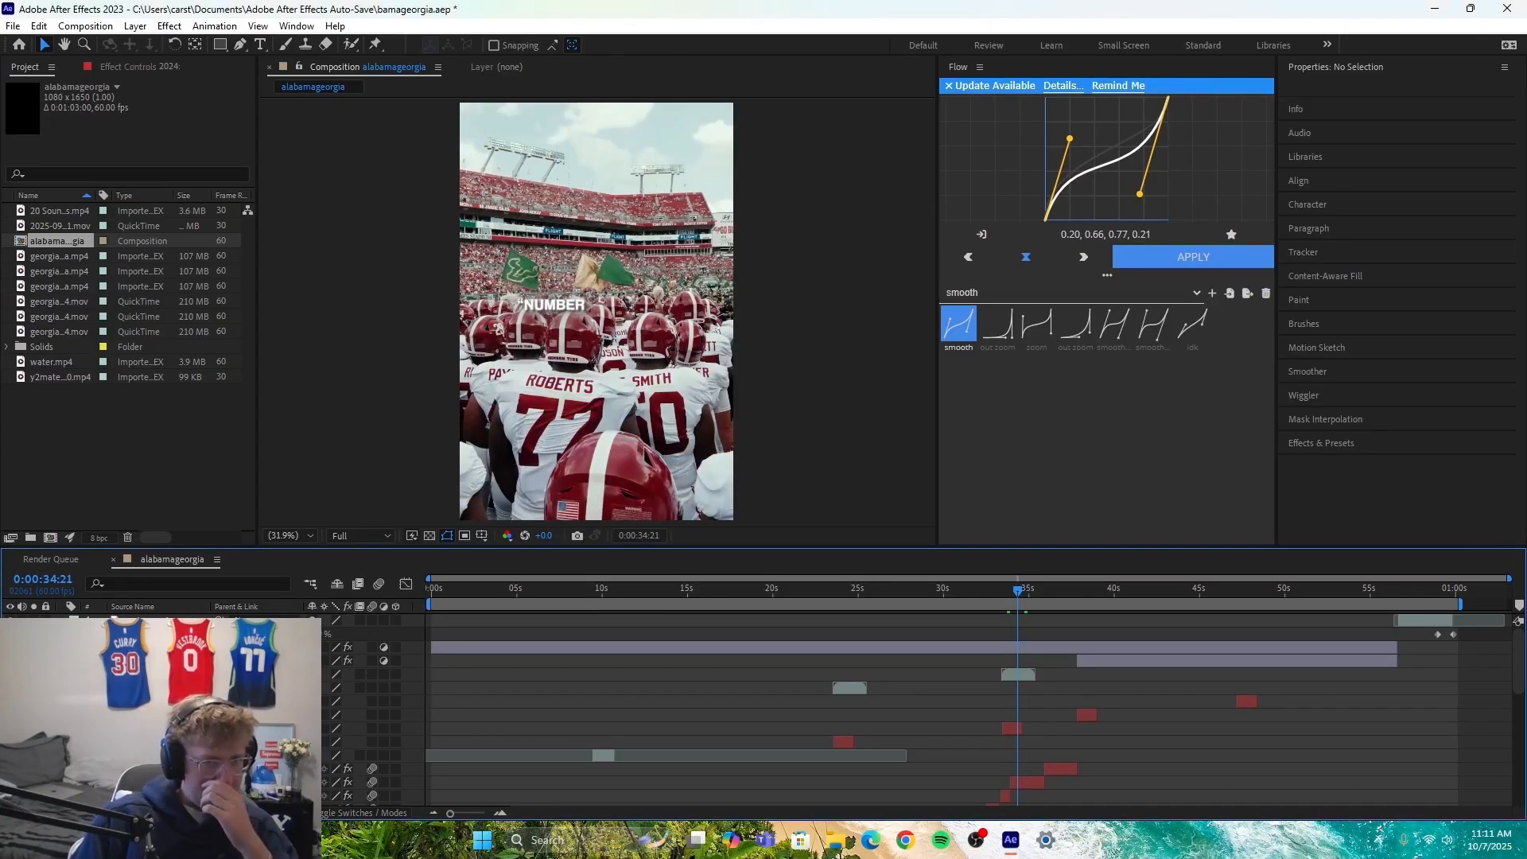
drag(1017, 591, 429, 593)
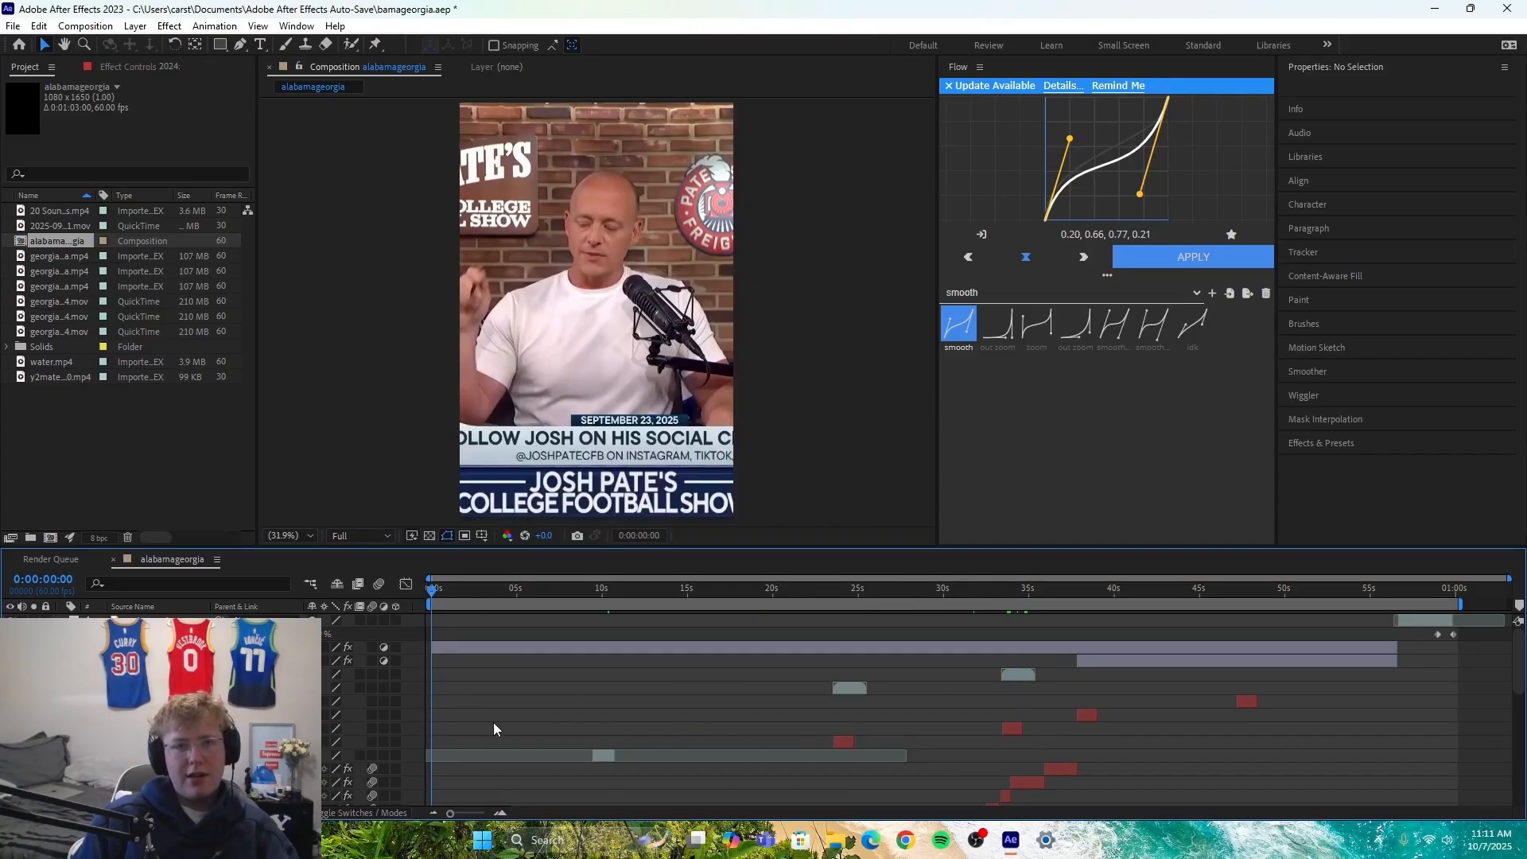
scroll(495, 724, up, 3)
scroll(496, 730, down, 3)
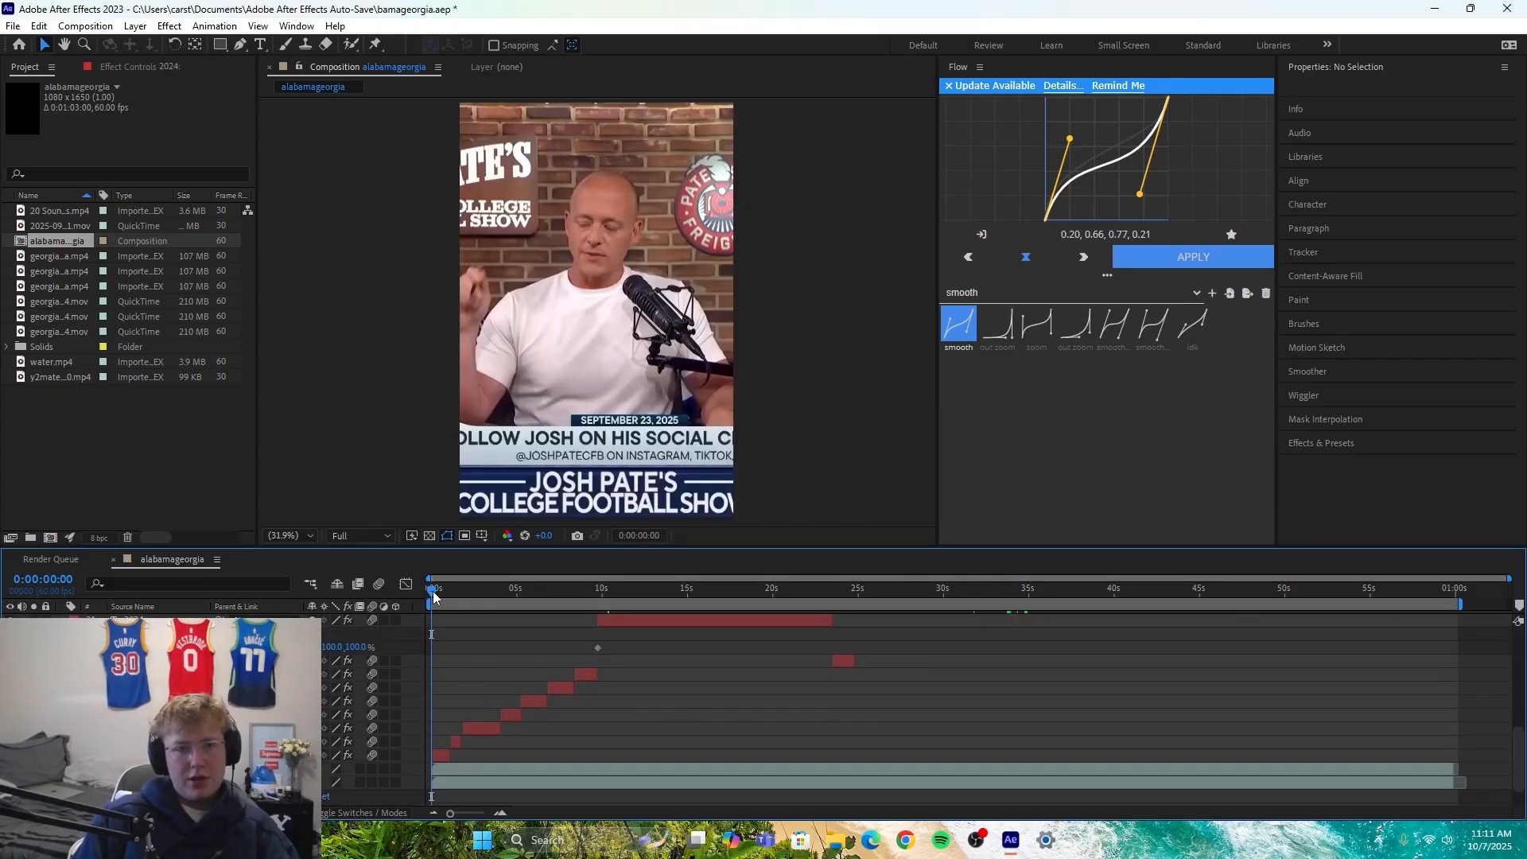
drag(433, 590, 449, 596)
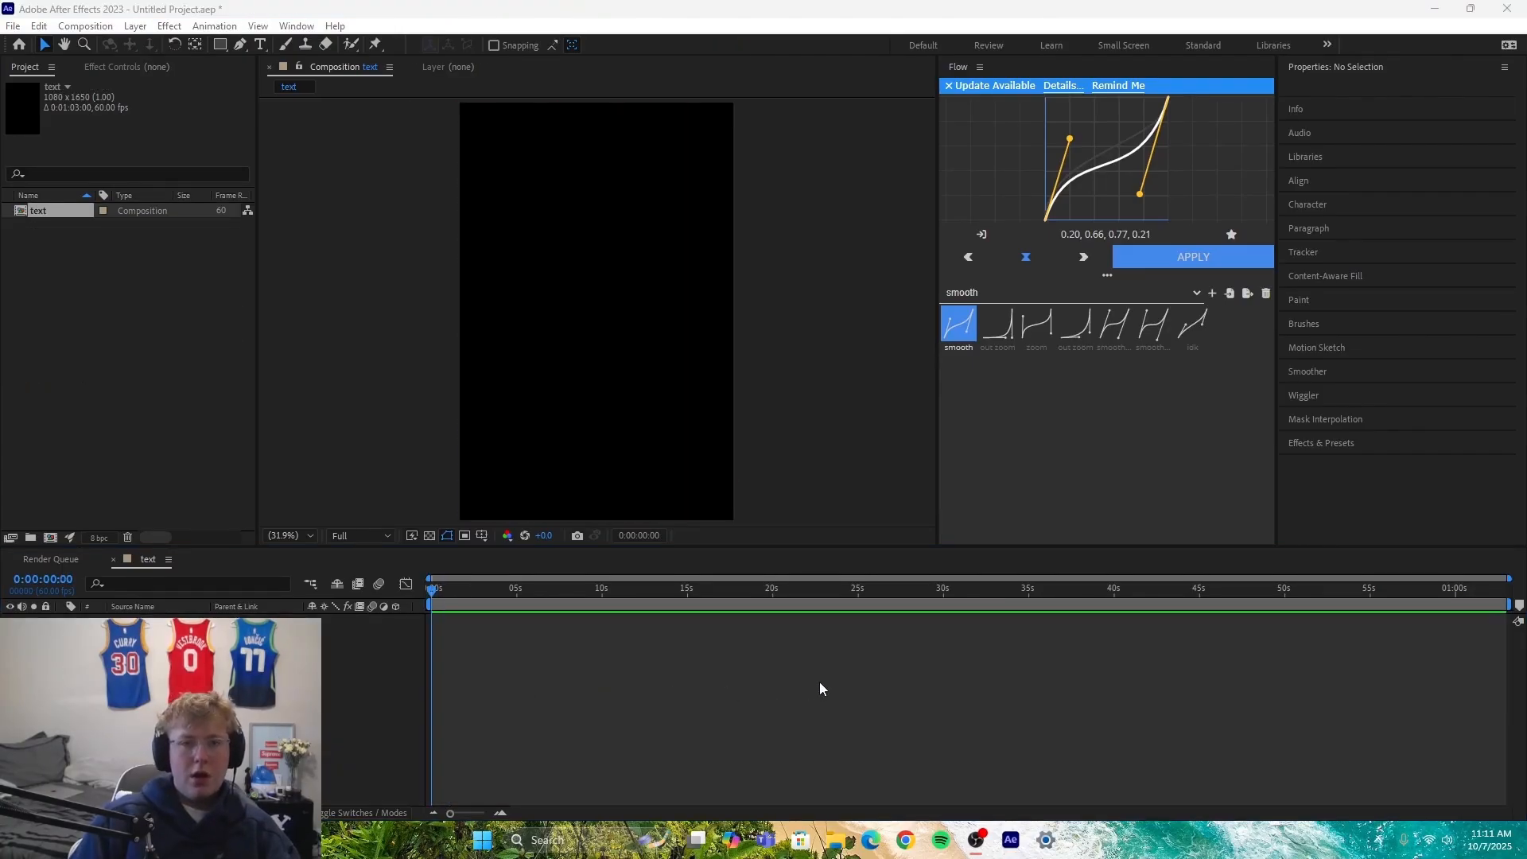
Step: Add a two-line text layer near the middle of the text composition reading ALABAMA / AT GEORGIA.." with a closing quotation mark
click(821, 689)
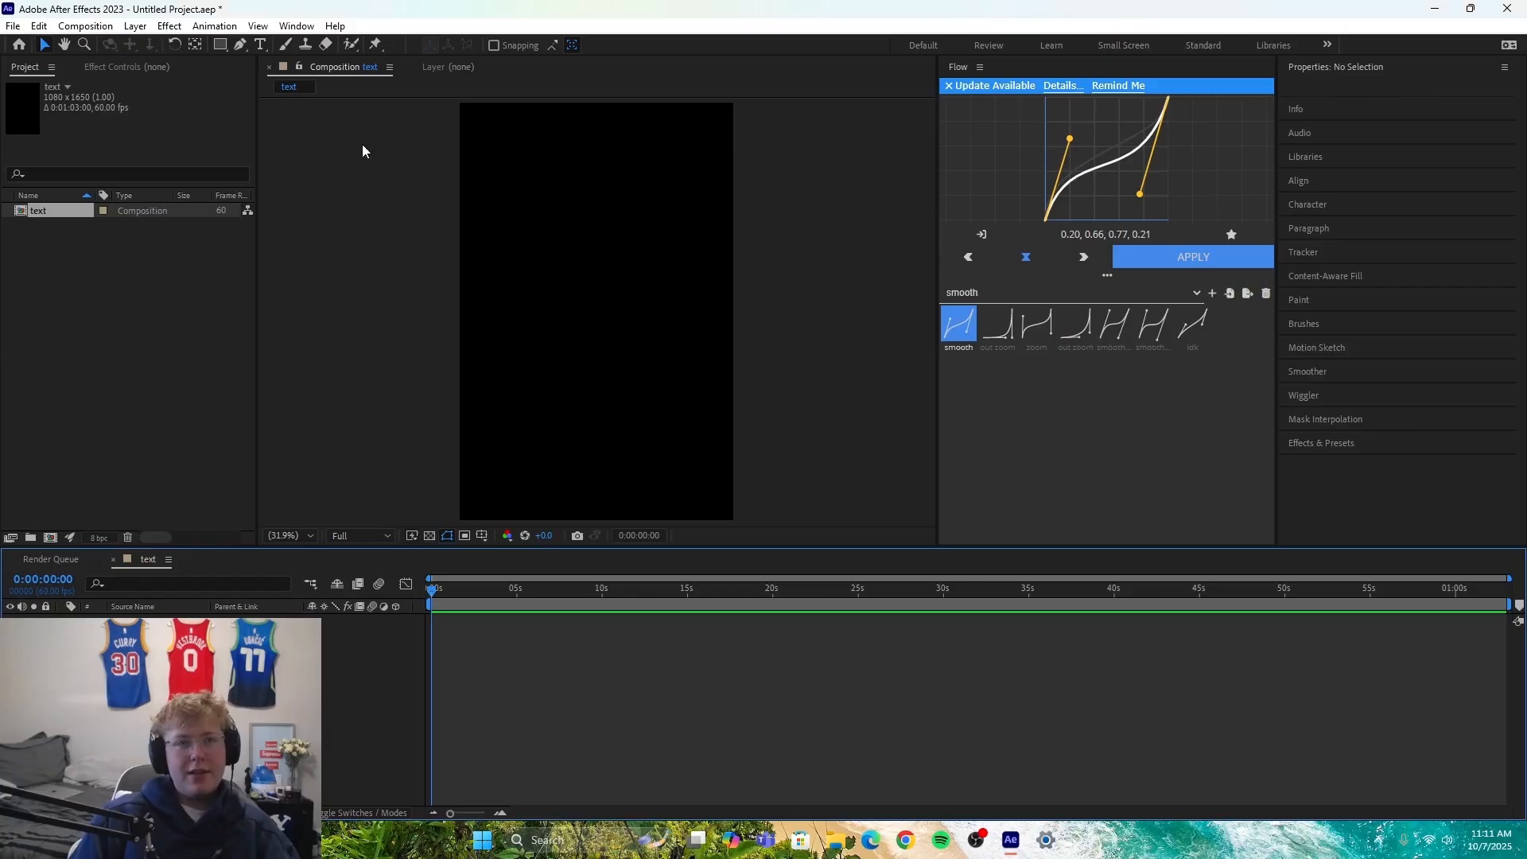
click(261, 44)
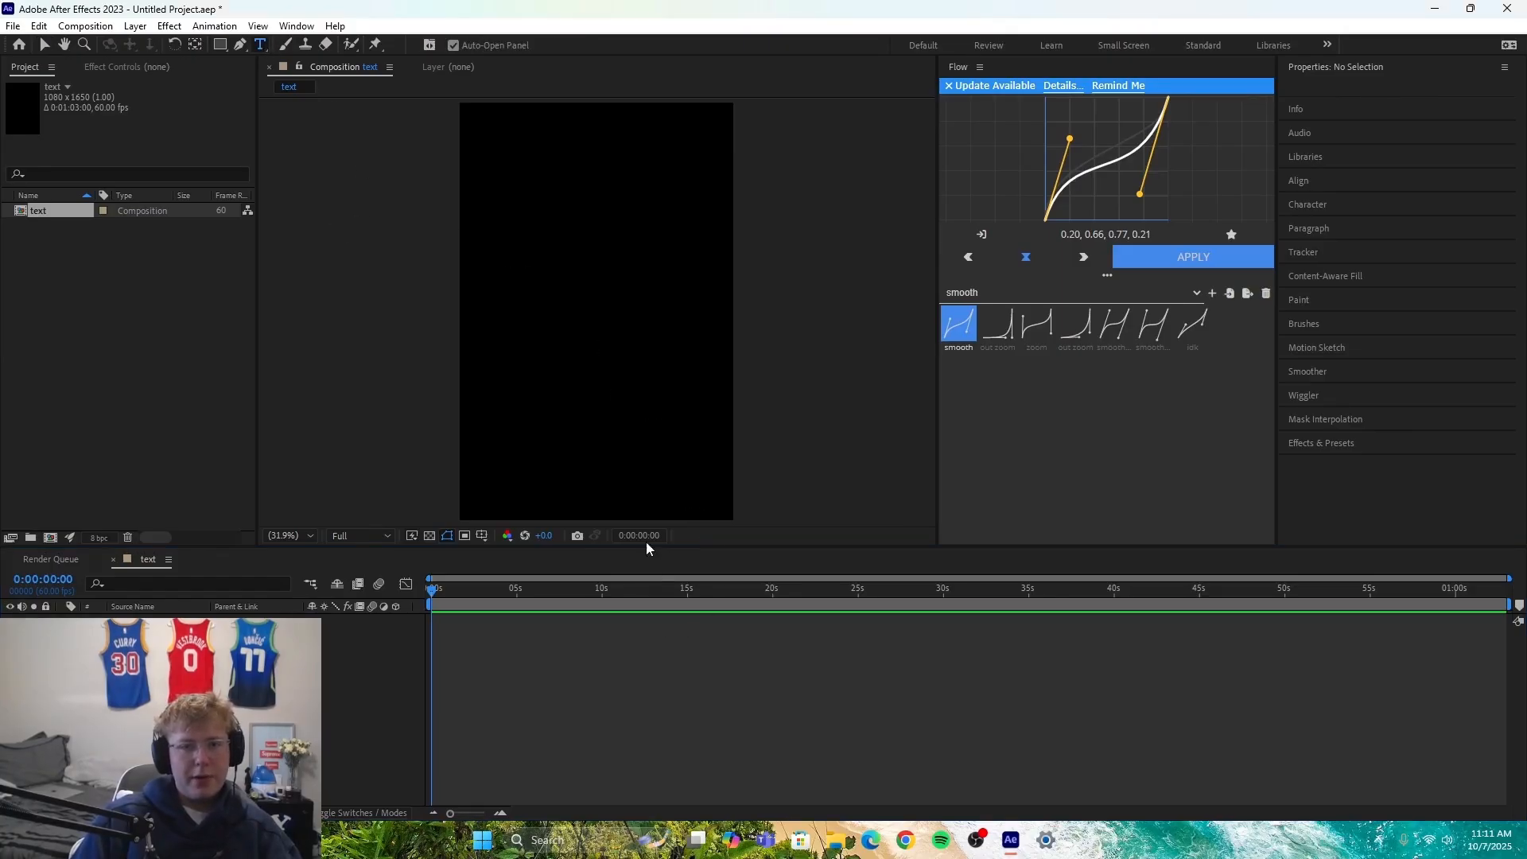
click(595, 294)
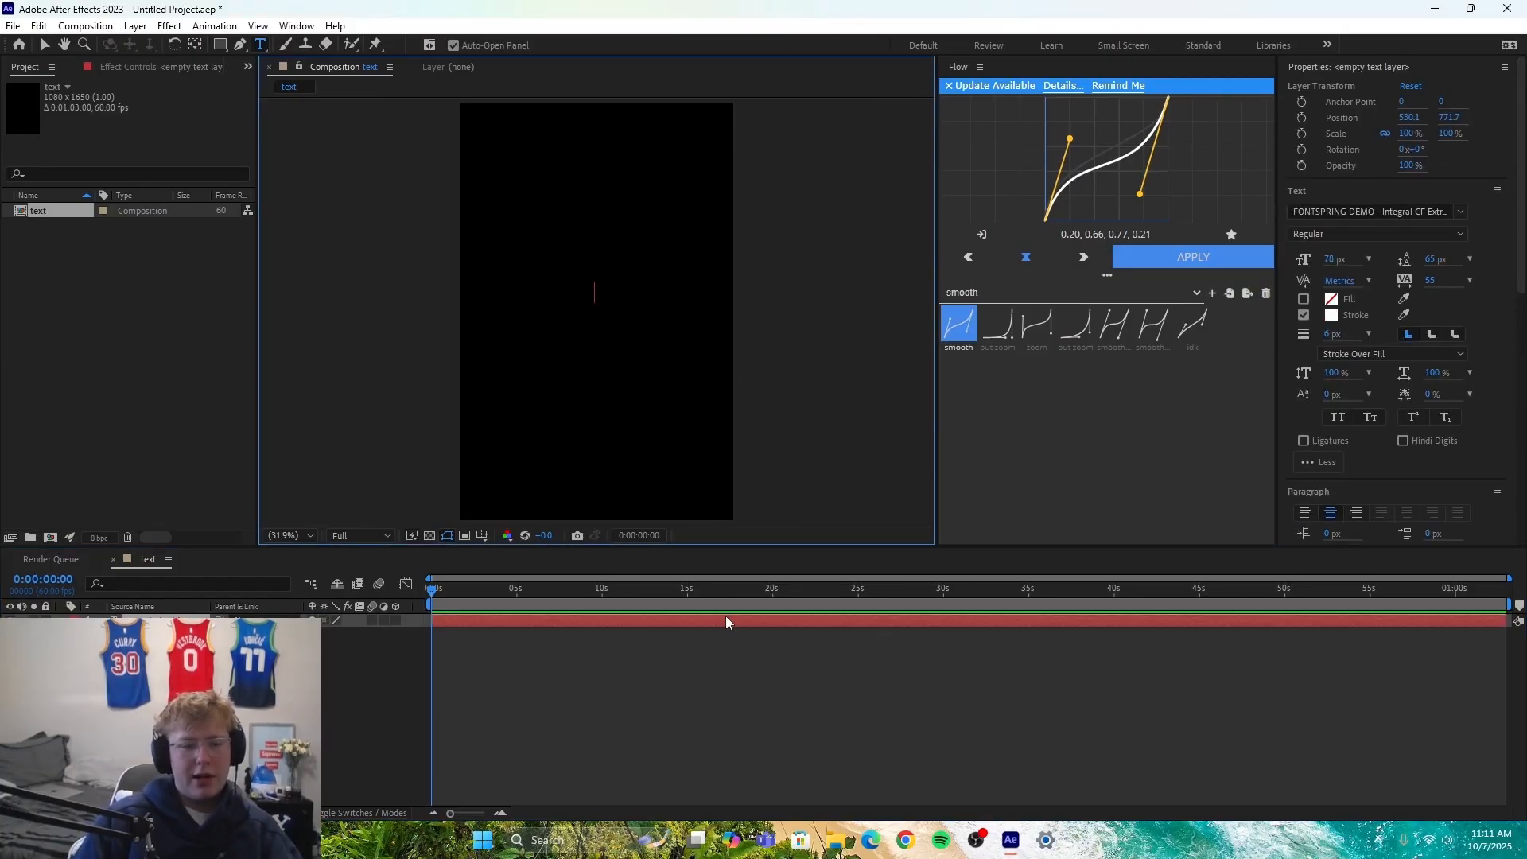
text(AL)
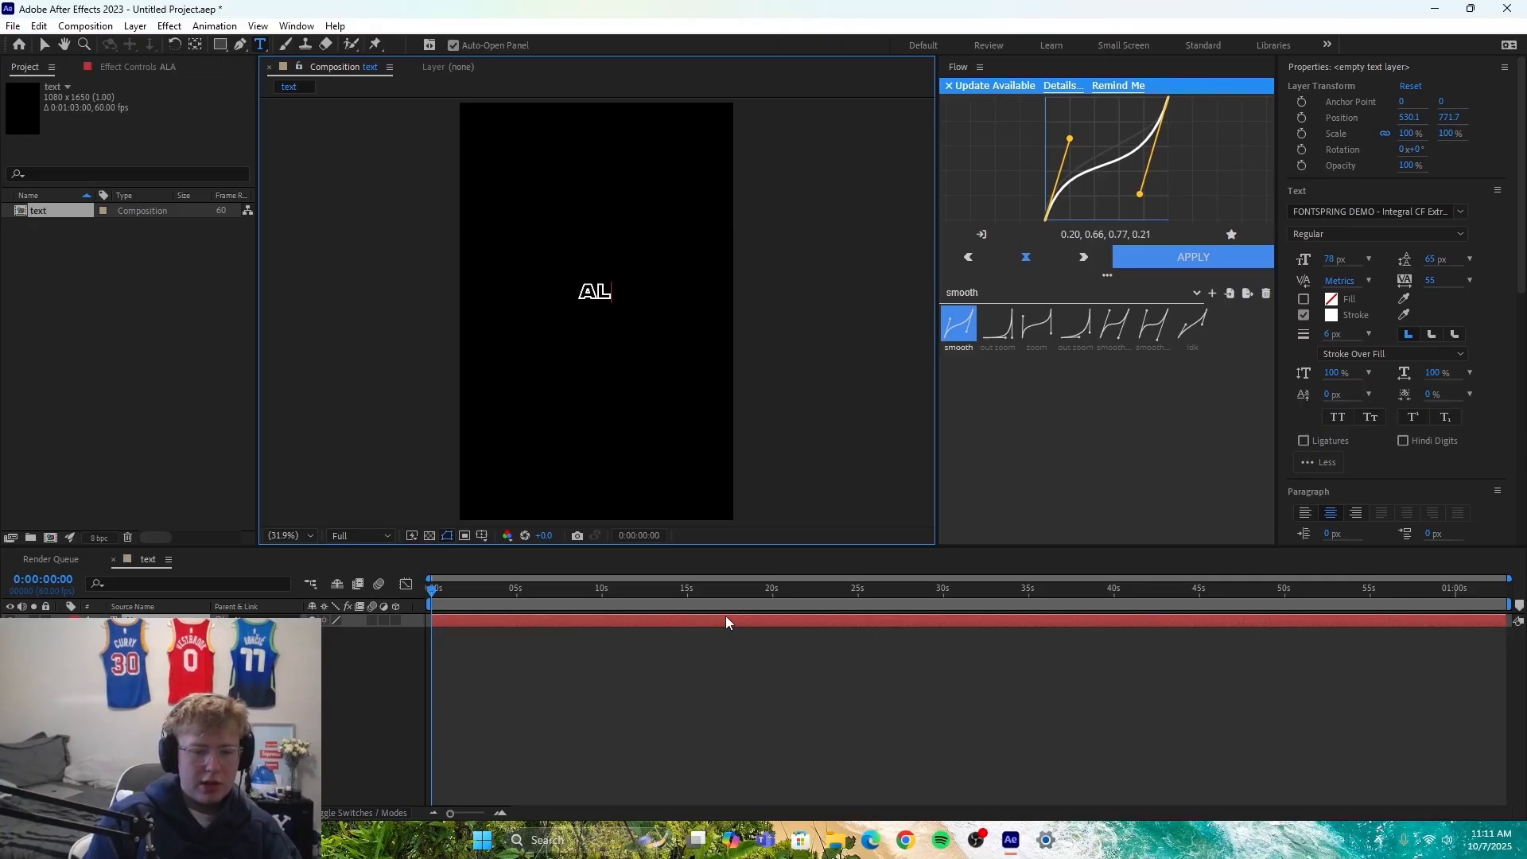
text(AMABAT)
key(BackSpace)
key(BackSpace)
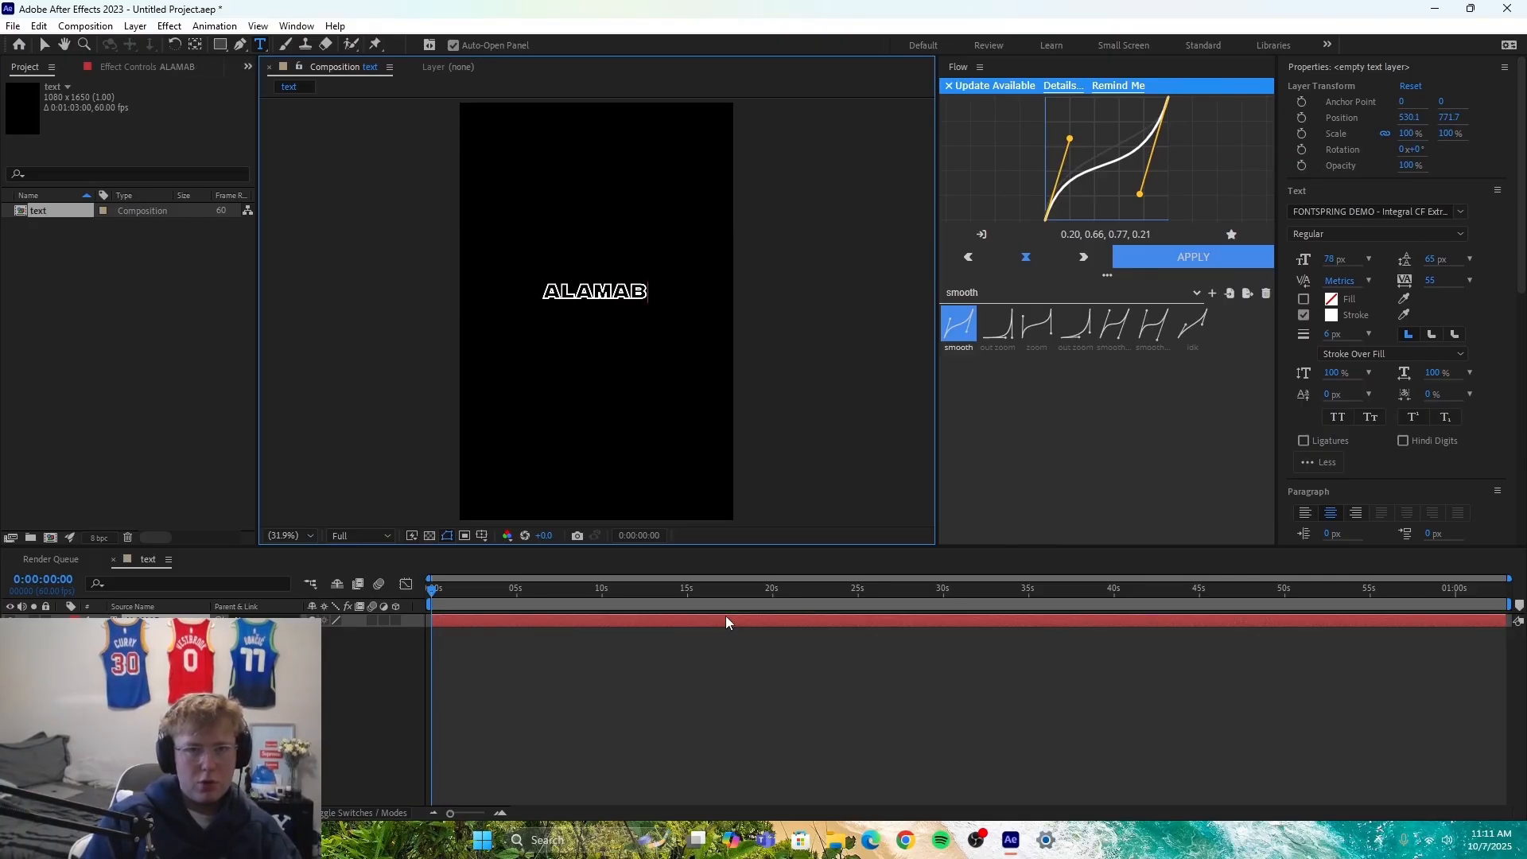
key(BackSpace)
key(BackSpace)
key(BackSpace)
text(BAMA)
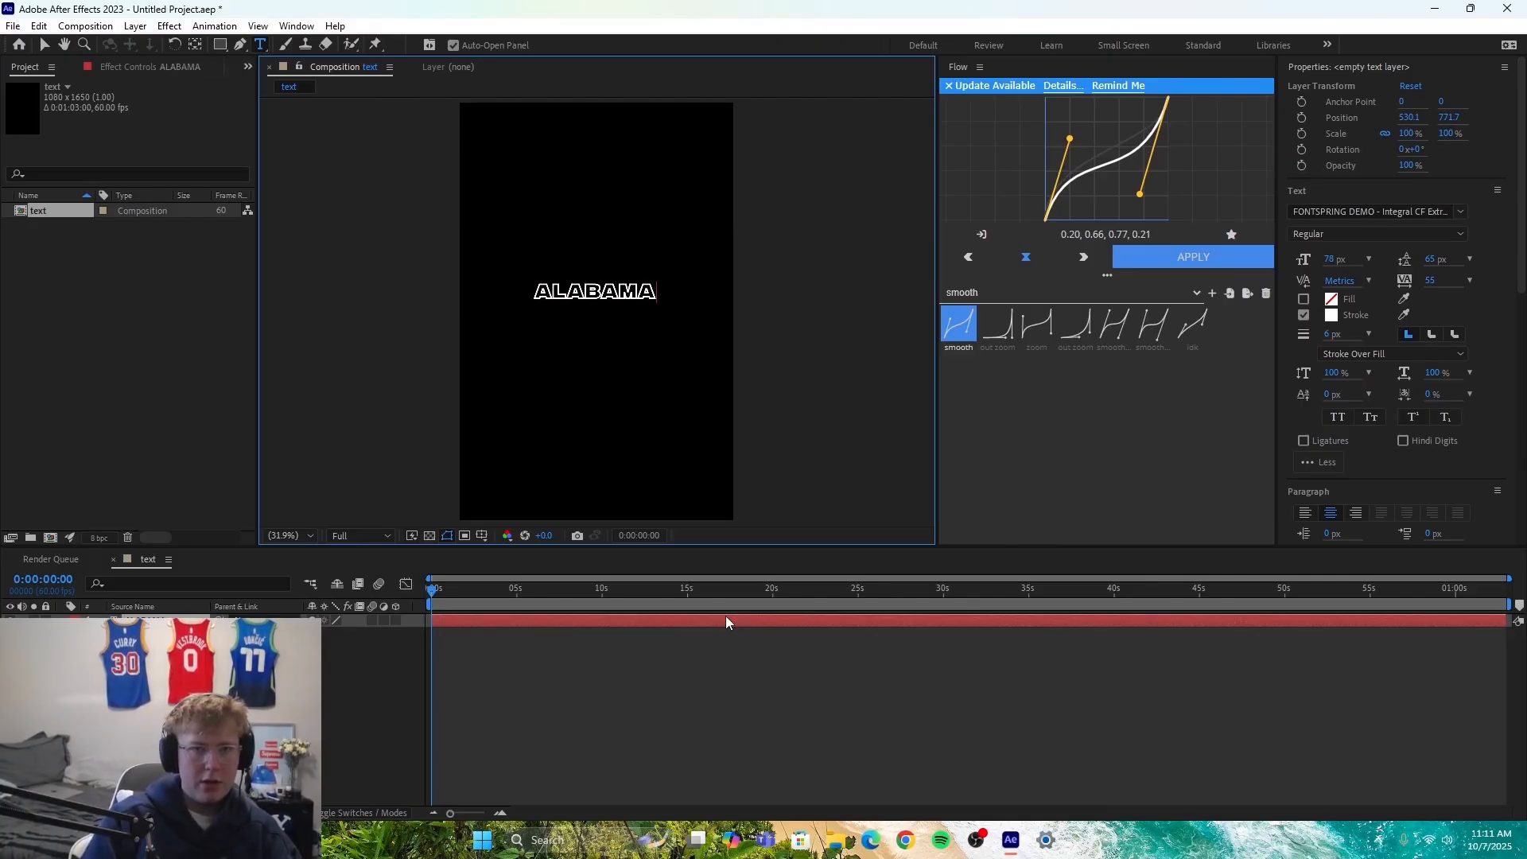
text( AT GEORG)
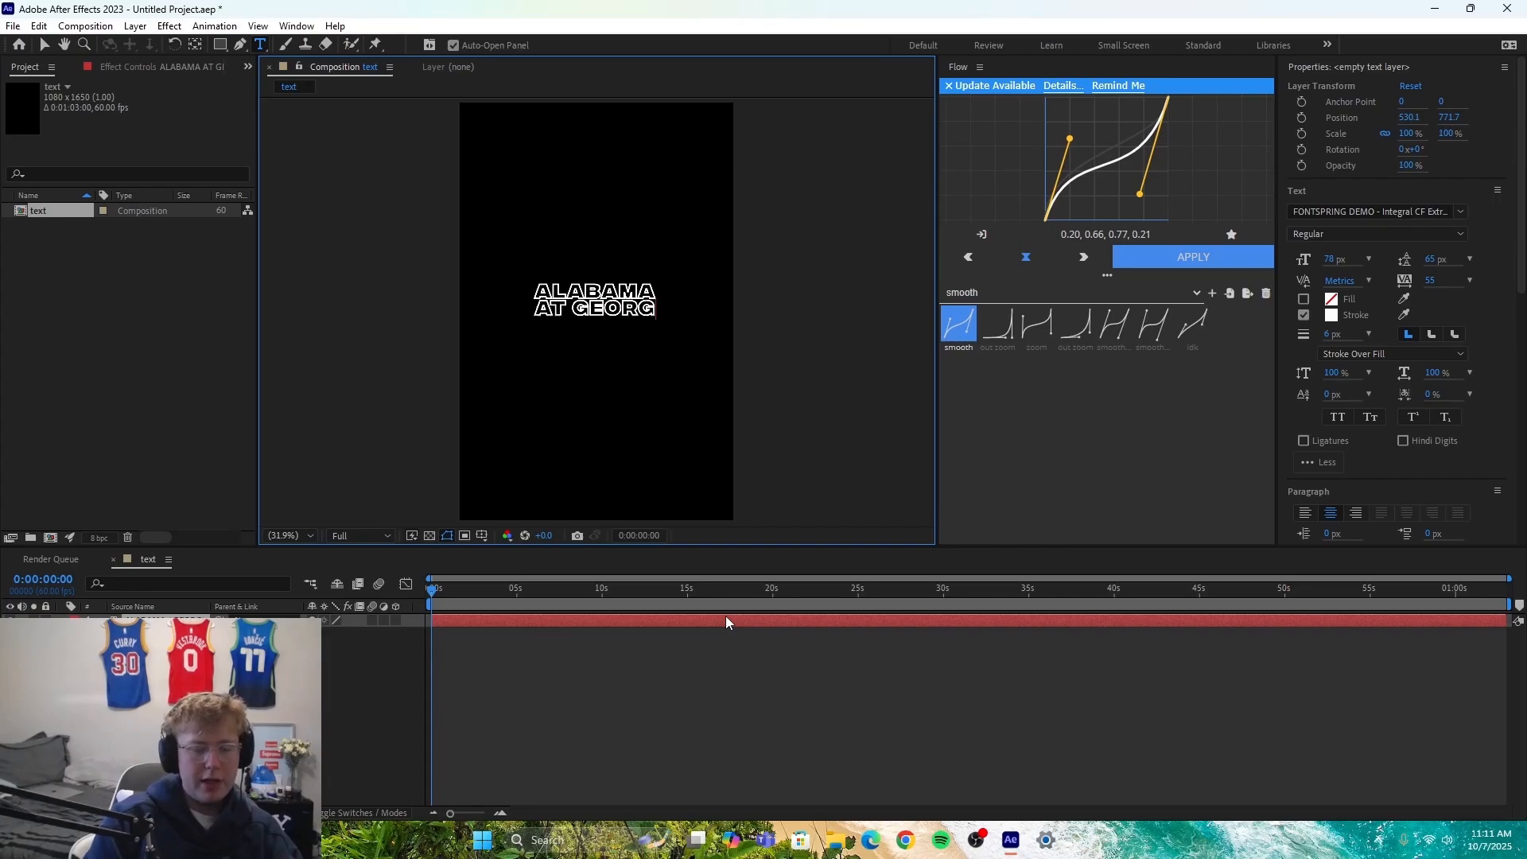
text(IA..)
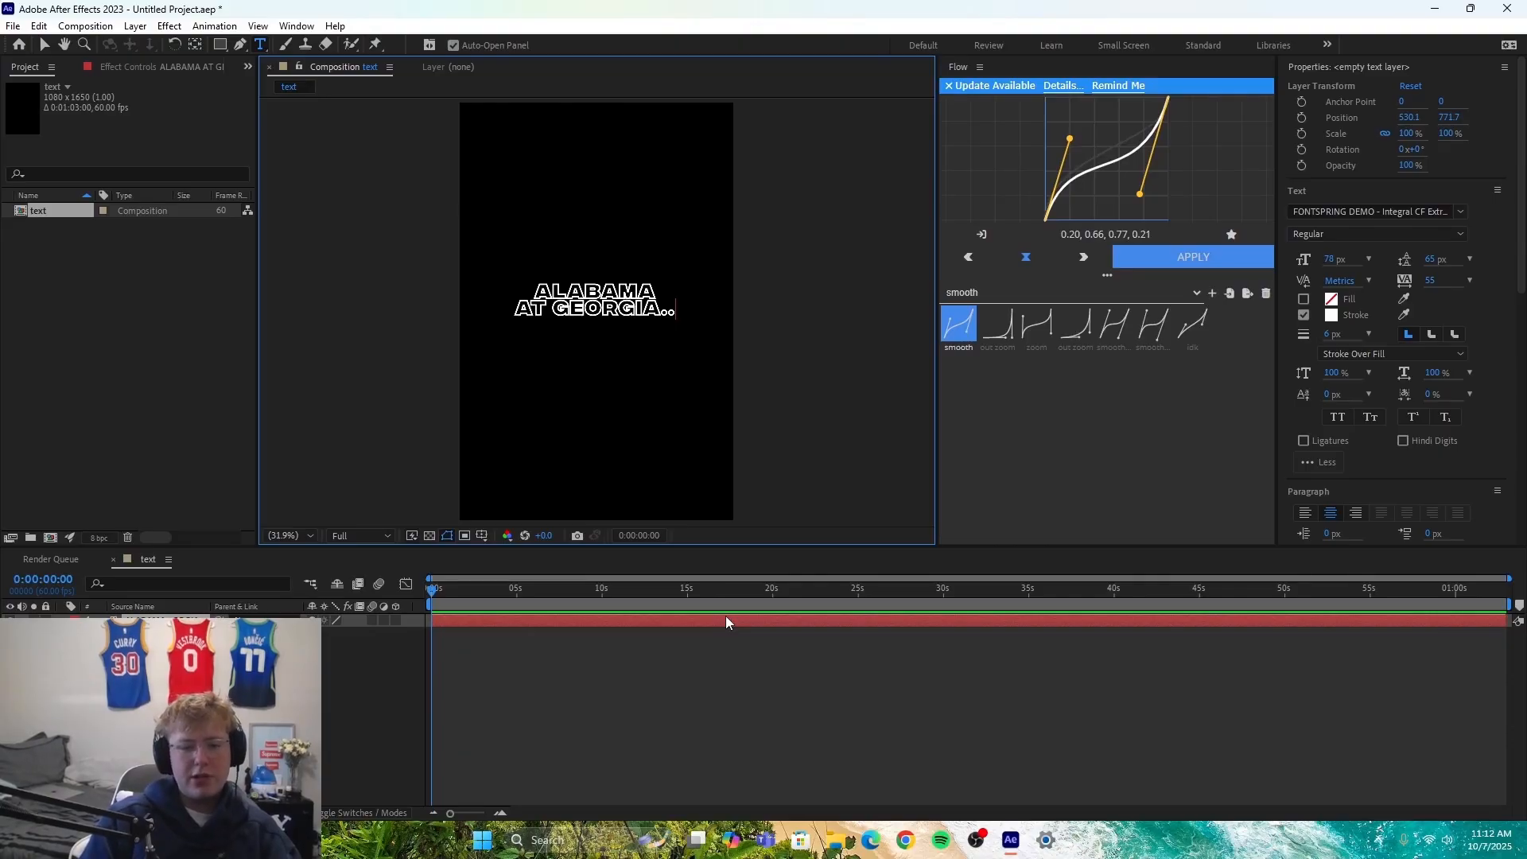
text(?)
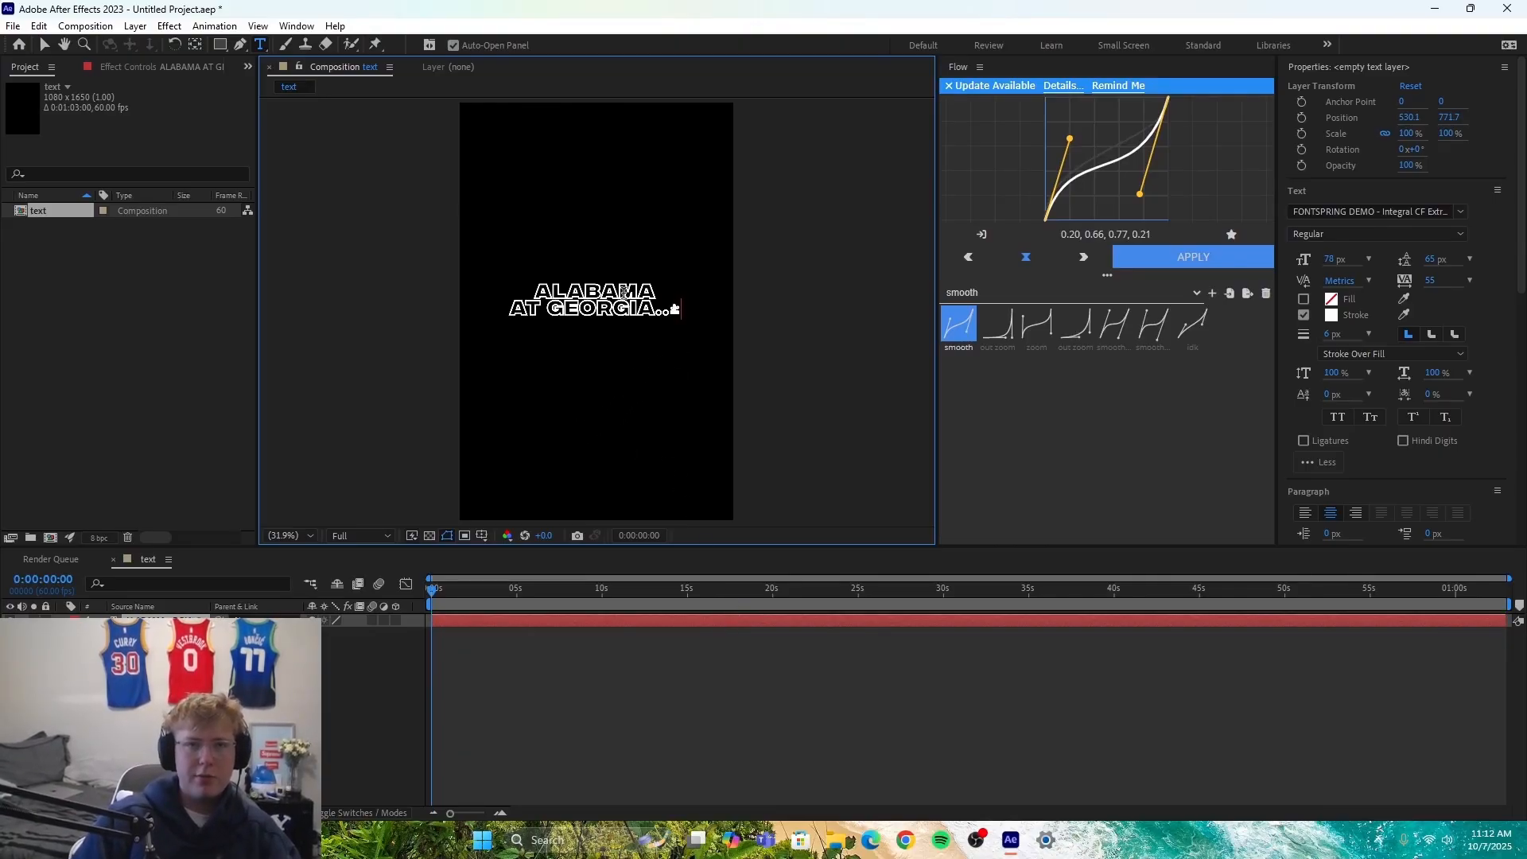
Step: Change the whole caption's font to Coolvetica Bold
key(ctrl+a)
click(1460, 212)
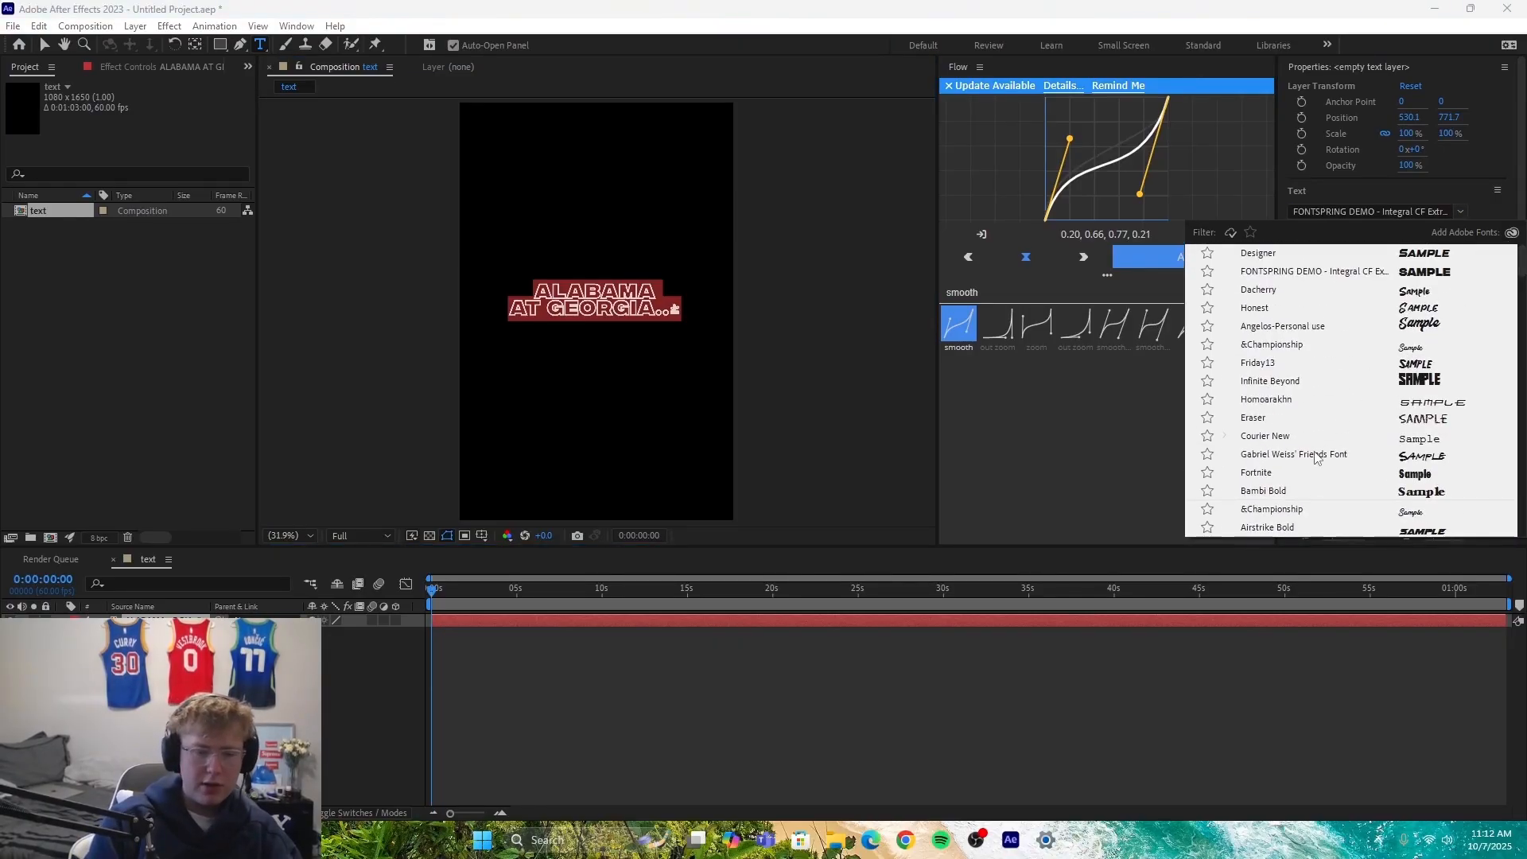
text(co)
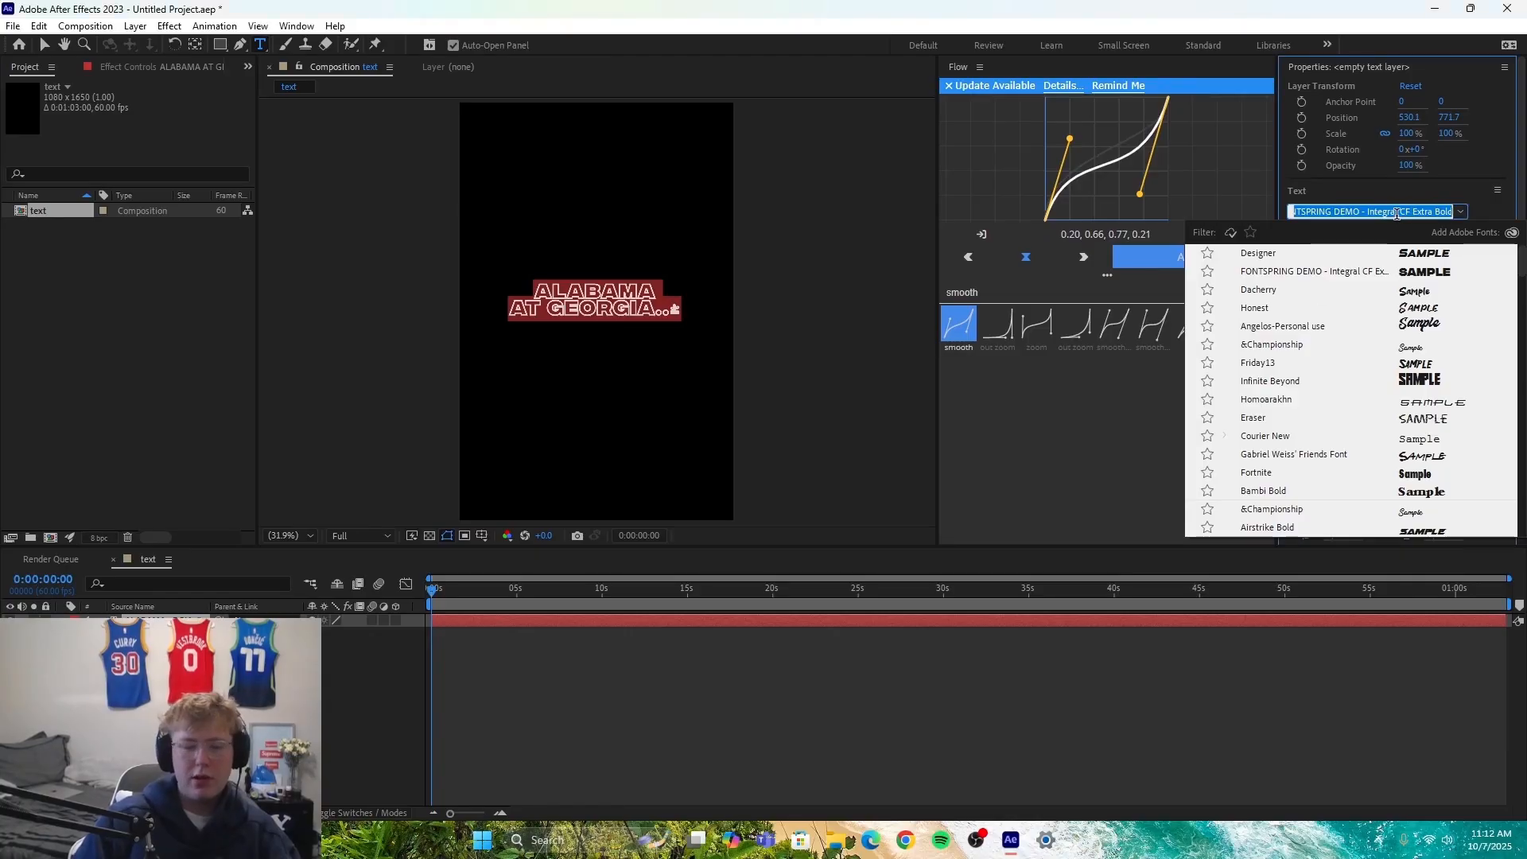
text(ol)
click(1390, 252)
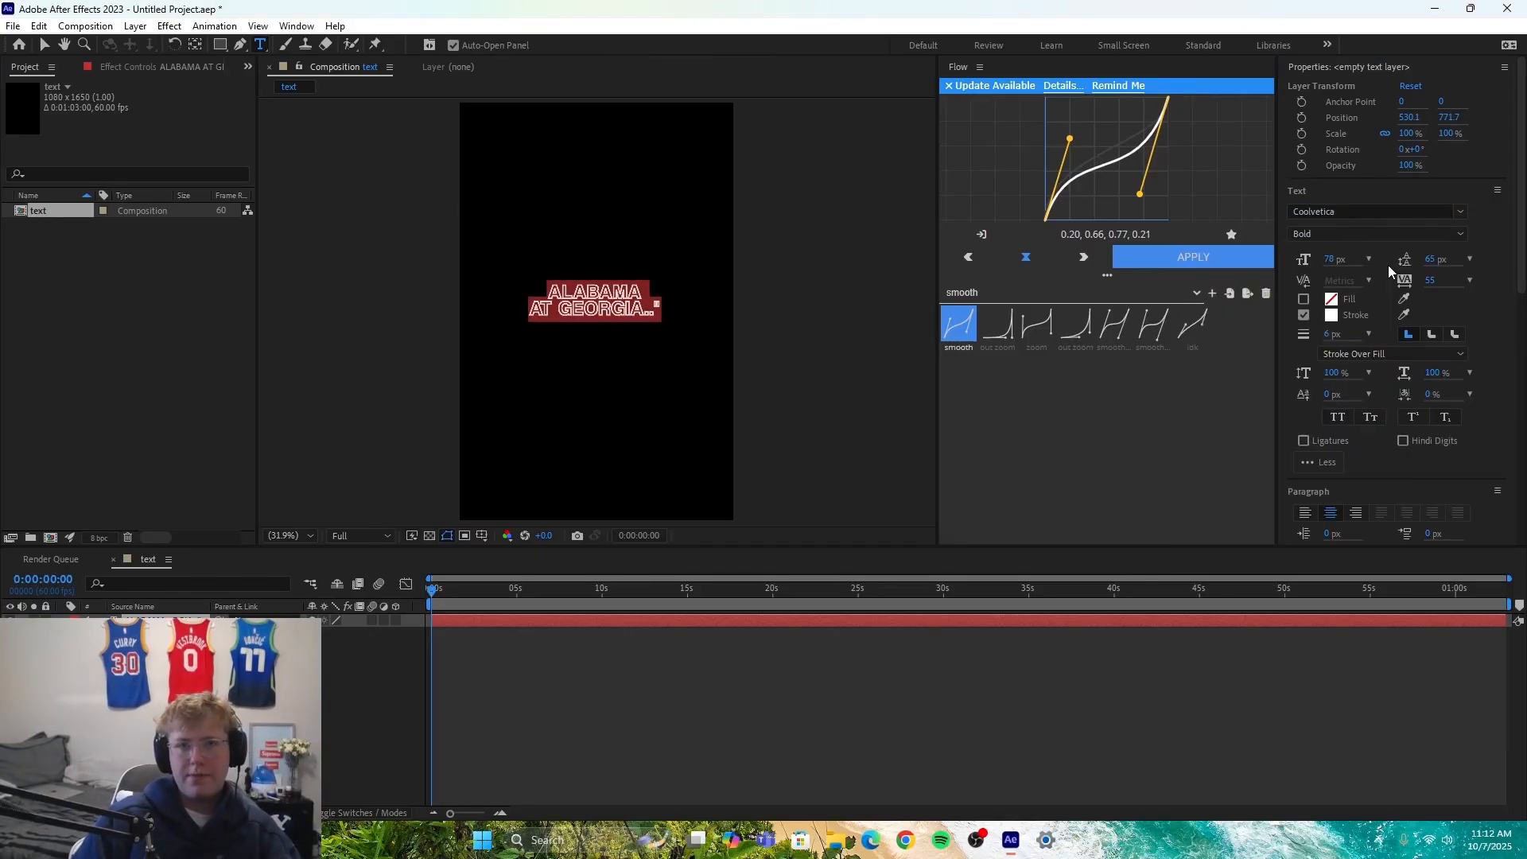
Step: Give the caption a solid white fill and remove its stroke
click(1303, 299)
click(1303, 315)
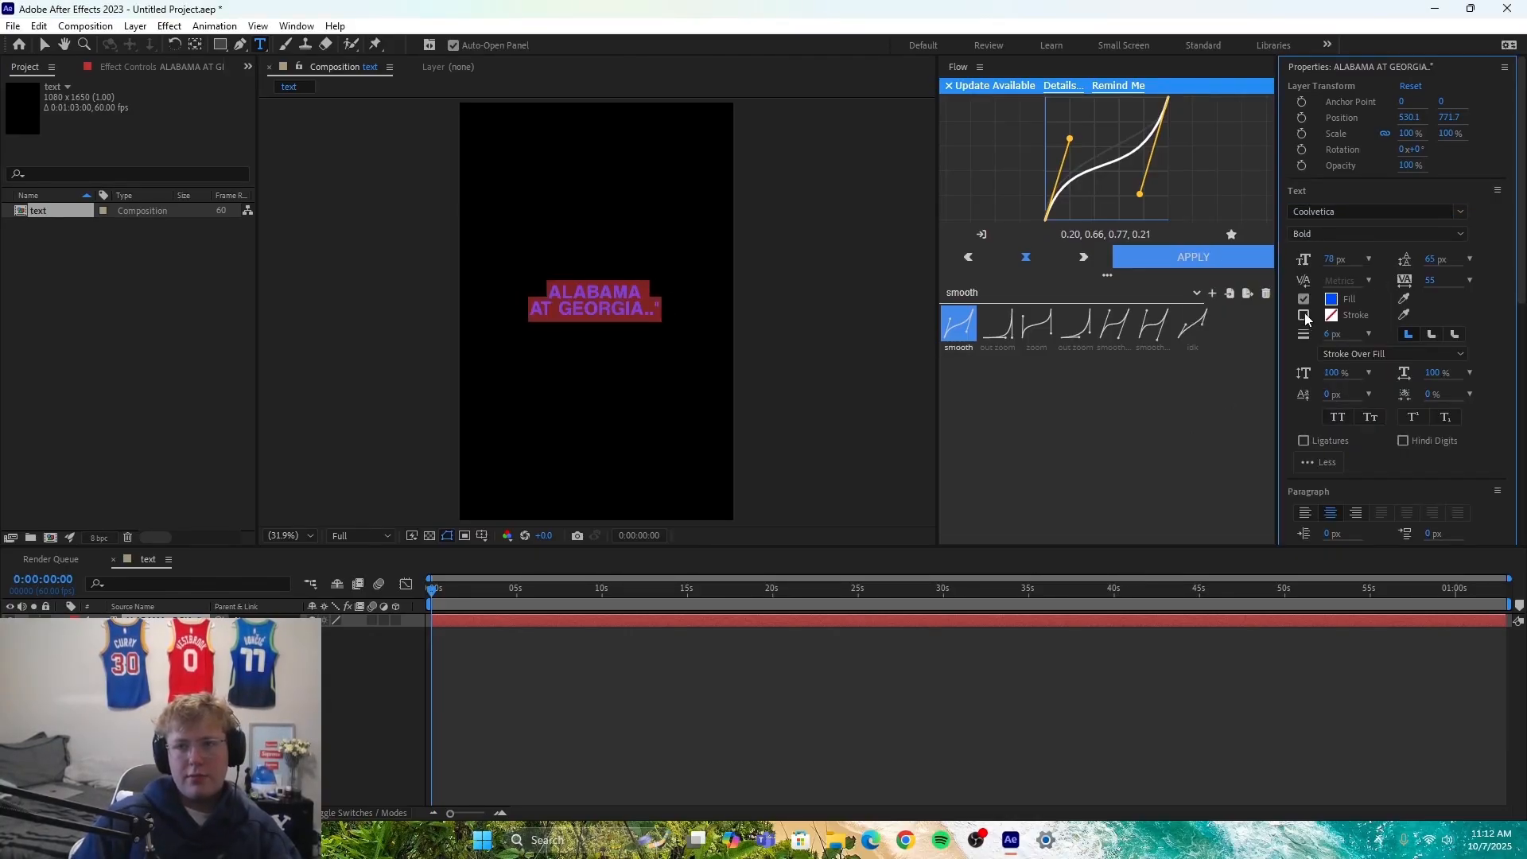
click(1331, 299)
drag(914, 350, 682, 263)
click(1207, 326)
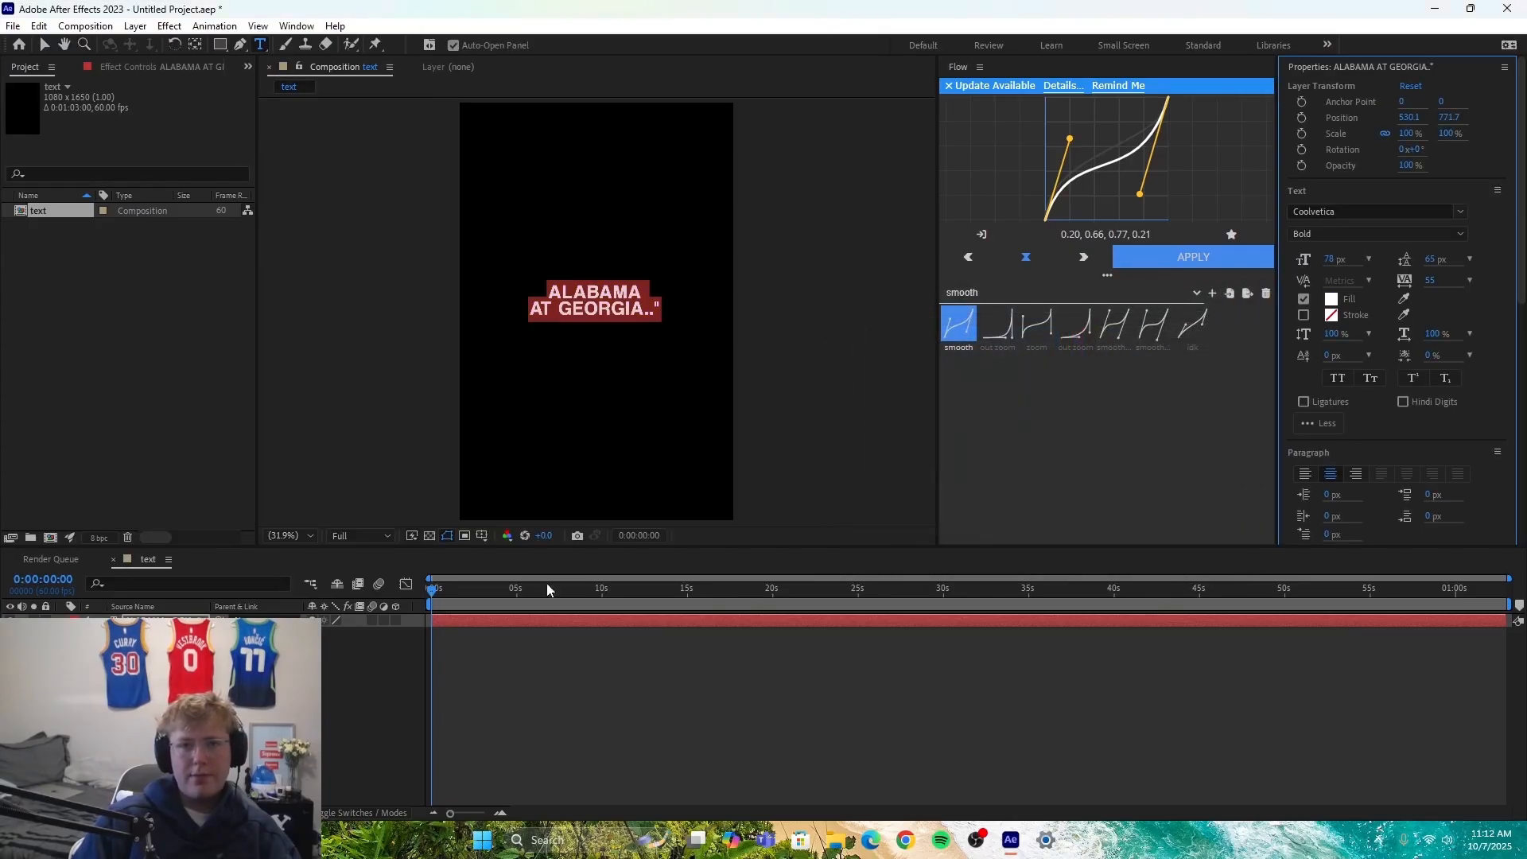
Step: Set the leading between the caption's two lines to 75 px
click(508, 630)
click(501, 626)
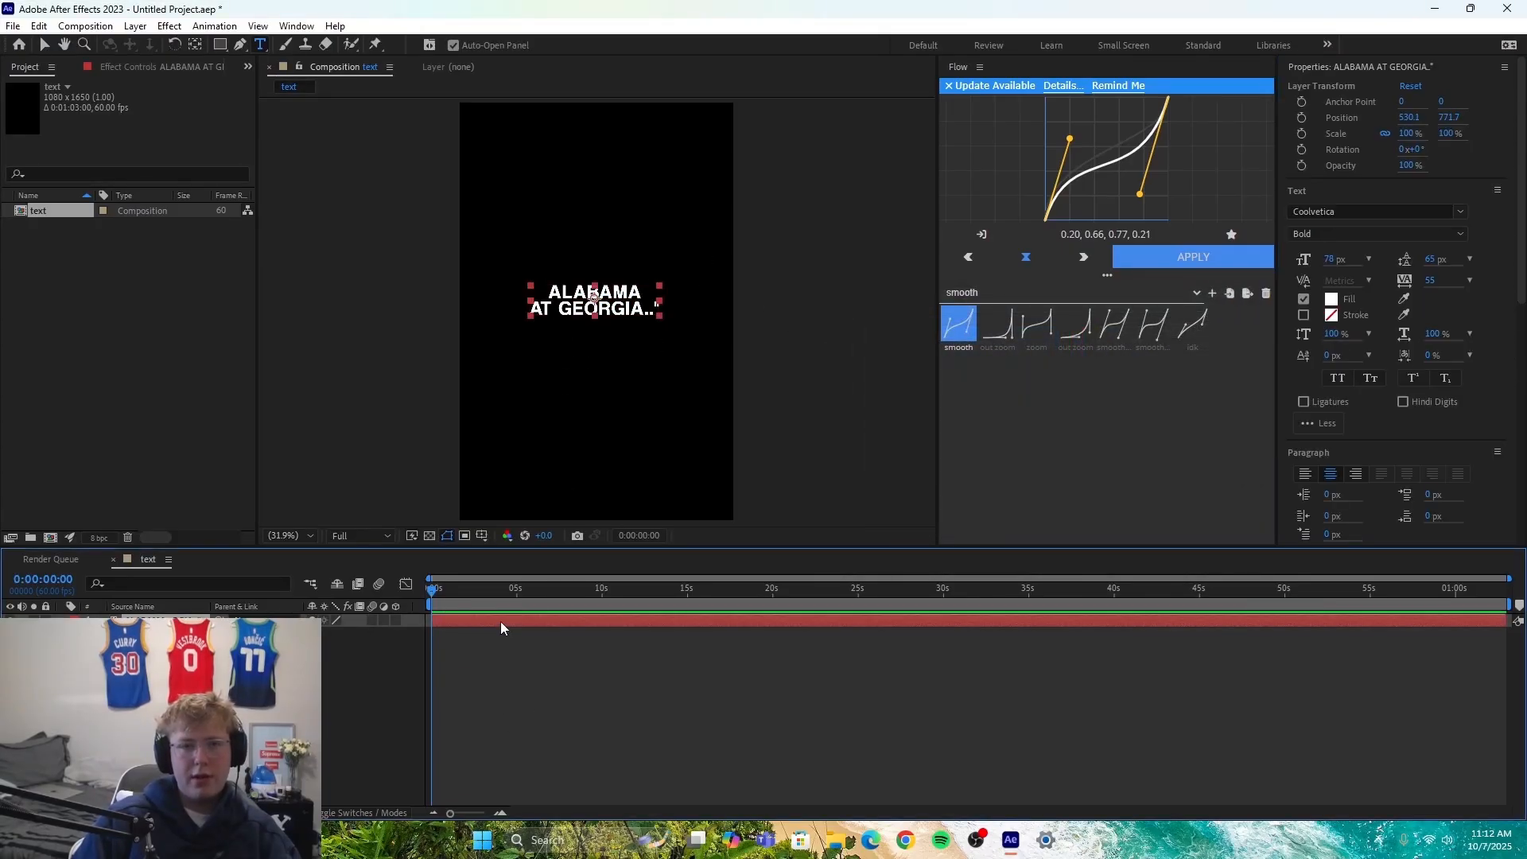
click(640, 277)
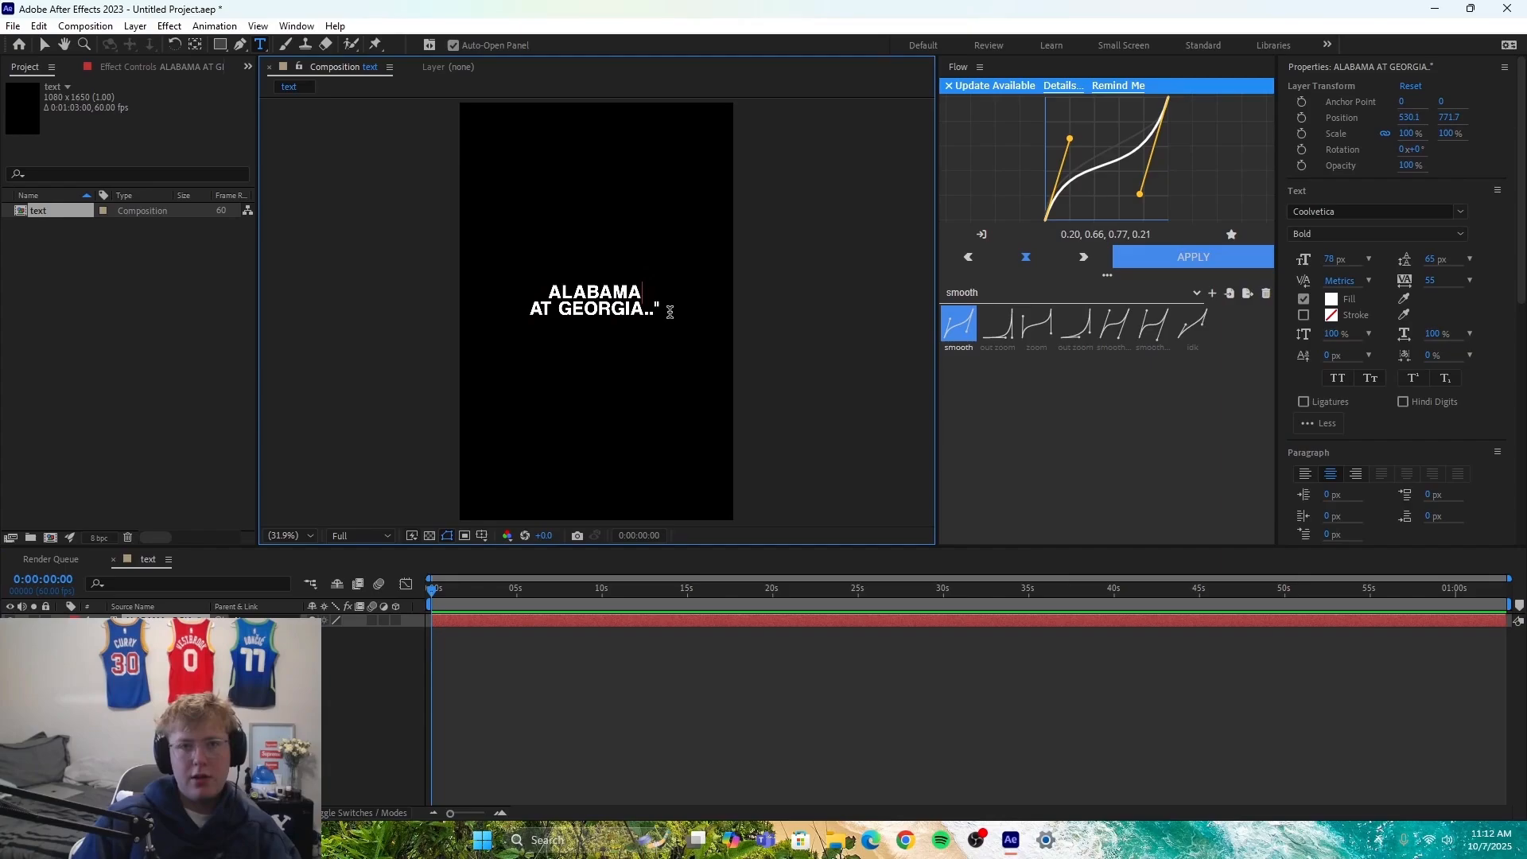
drag(668, 312, 557, 258)
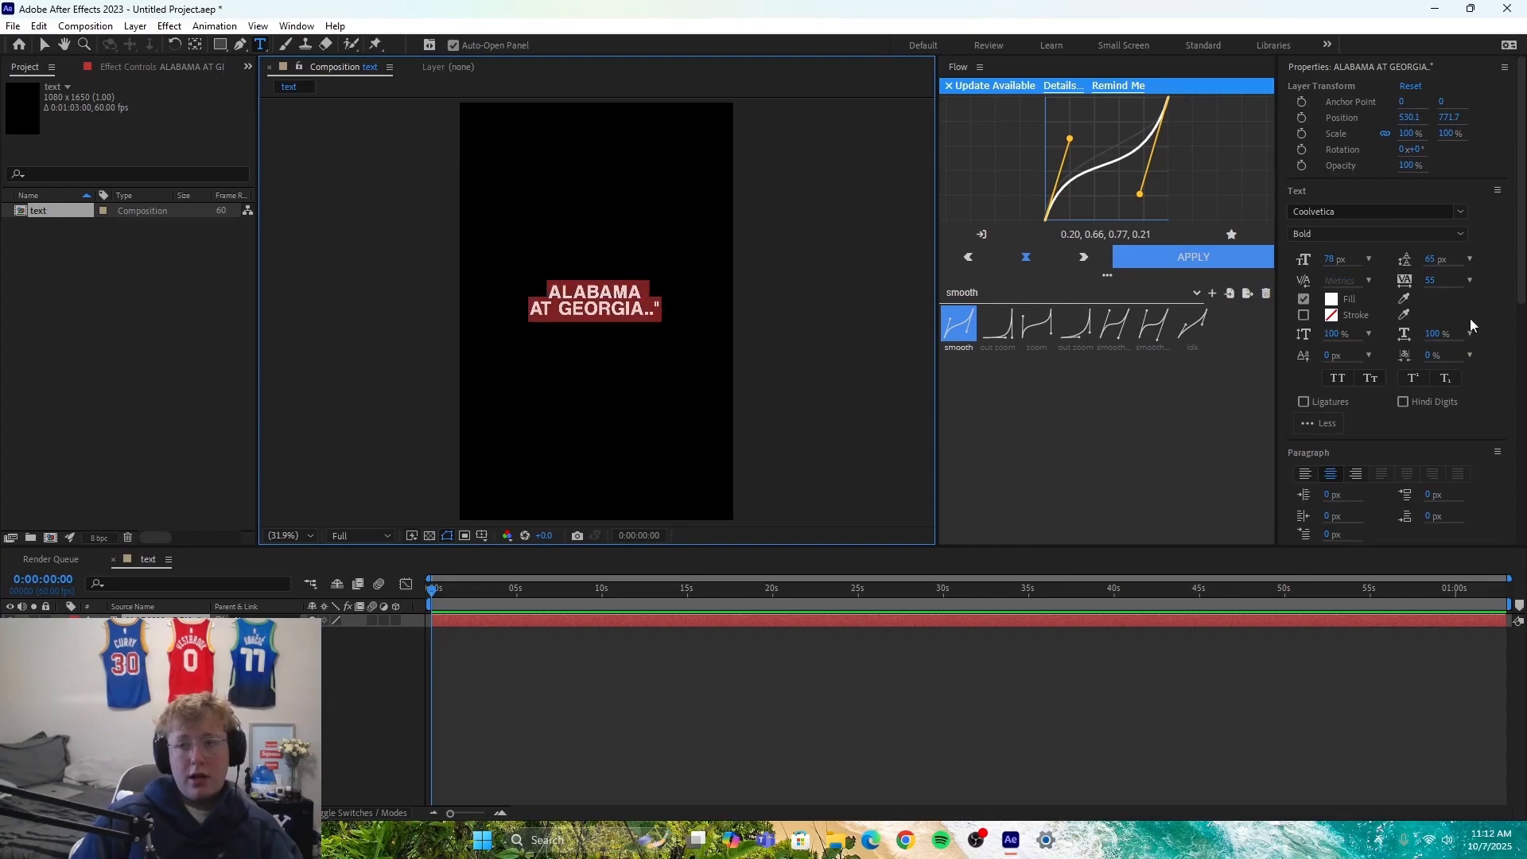
drag(1445, 261, 1452, 259)
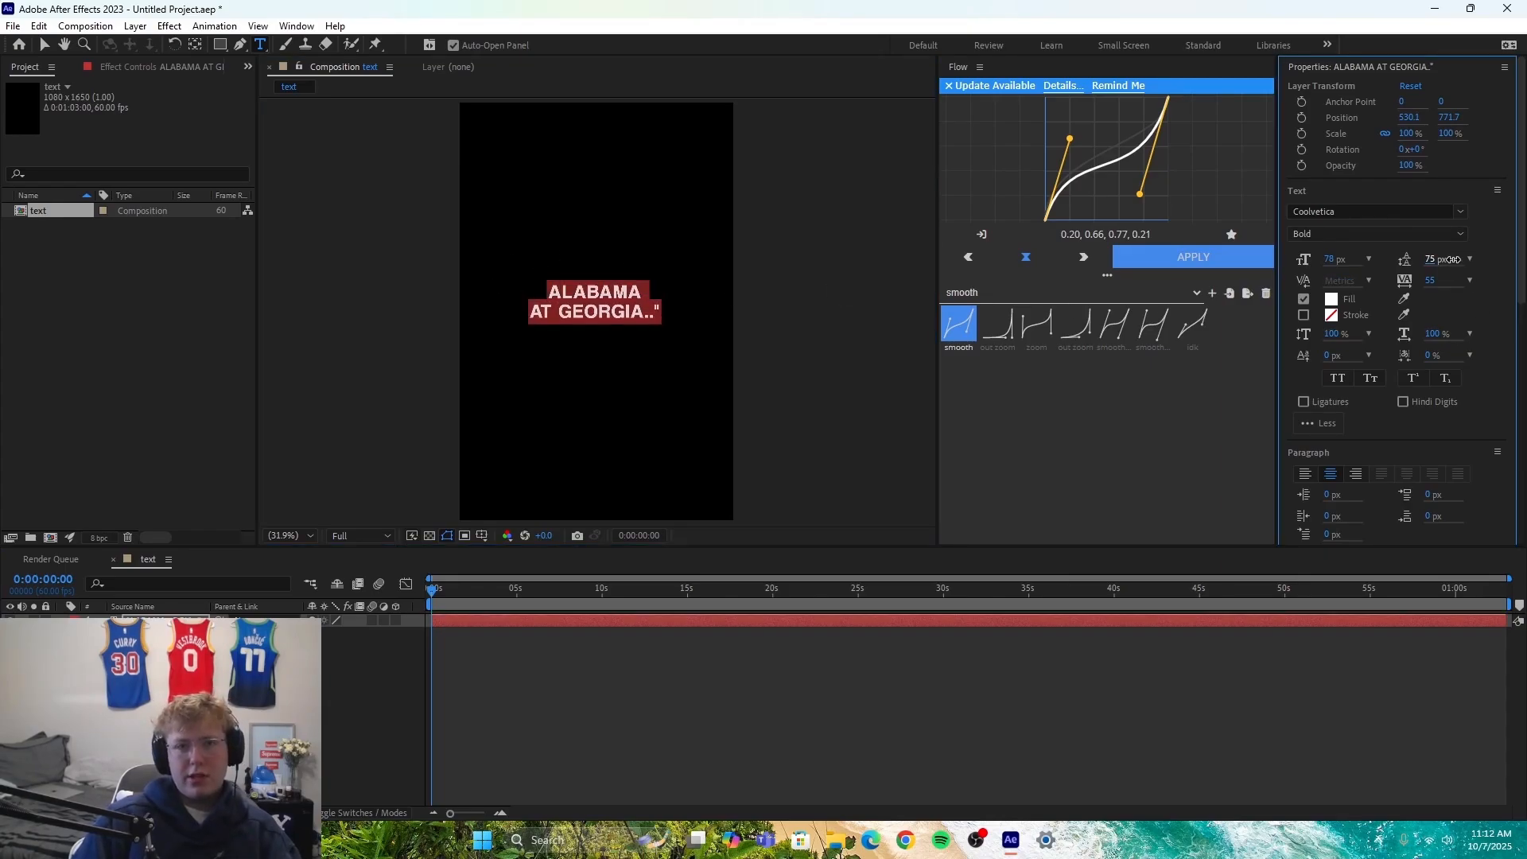
Step: Insert an opening quotation mark before ALABAMA in the caption
click(646, 797)
click(489, 621)
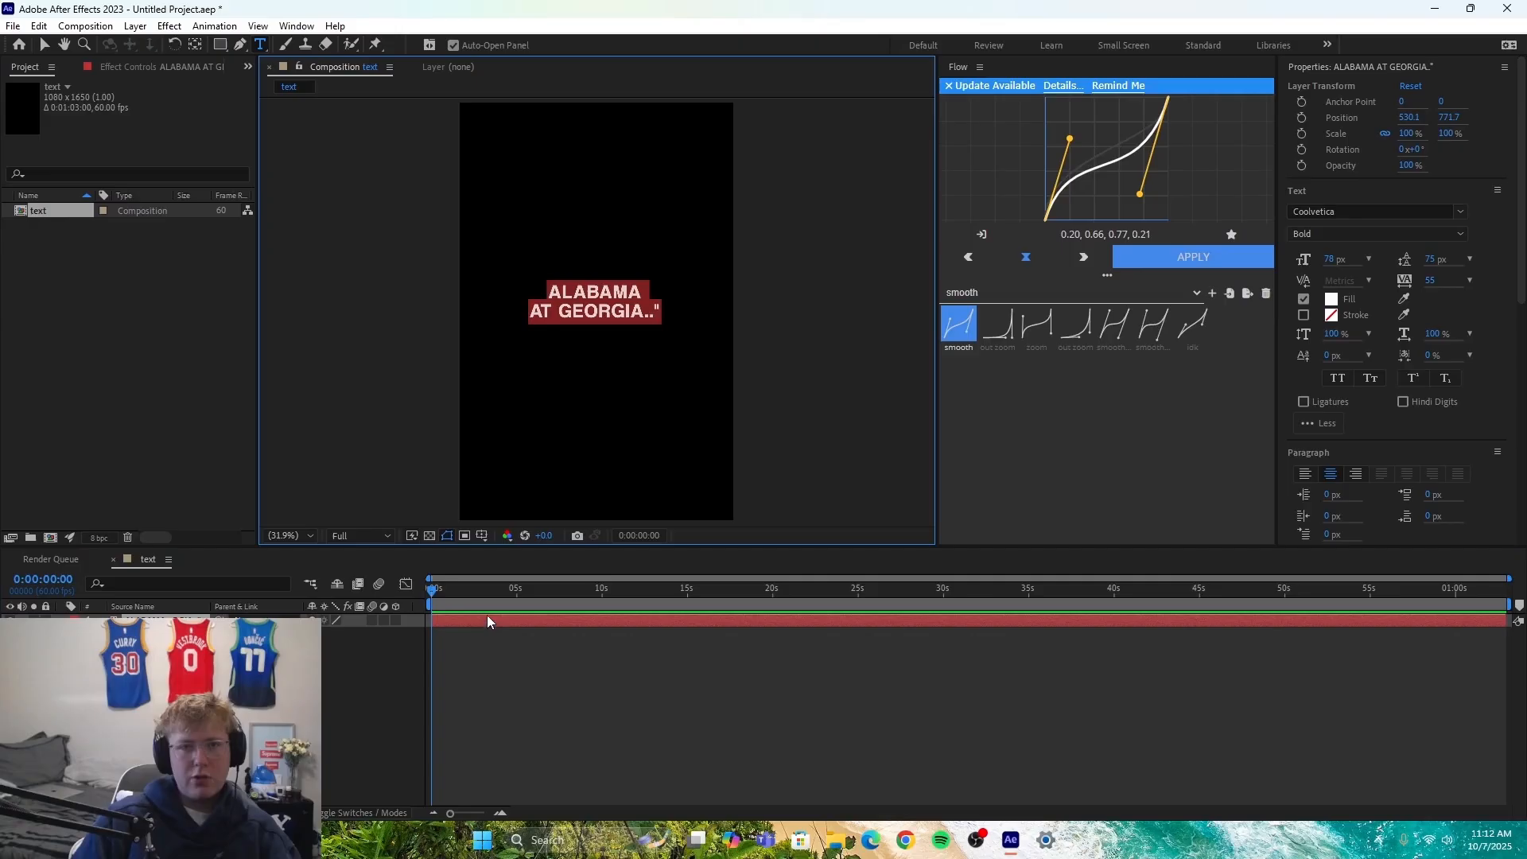
click(540, 271)
text(“)
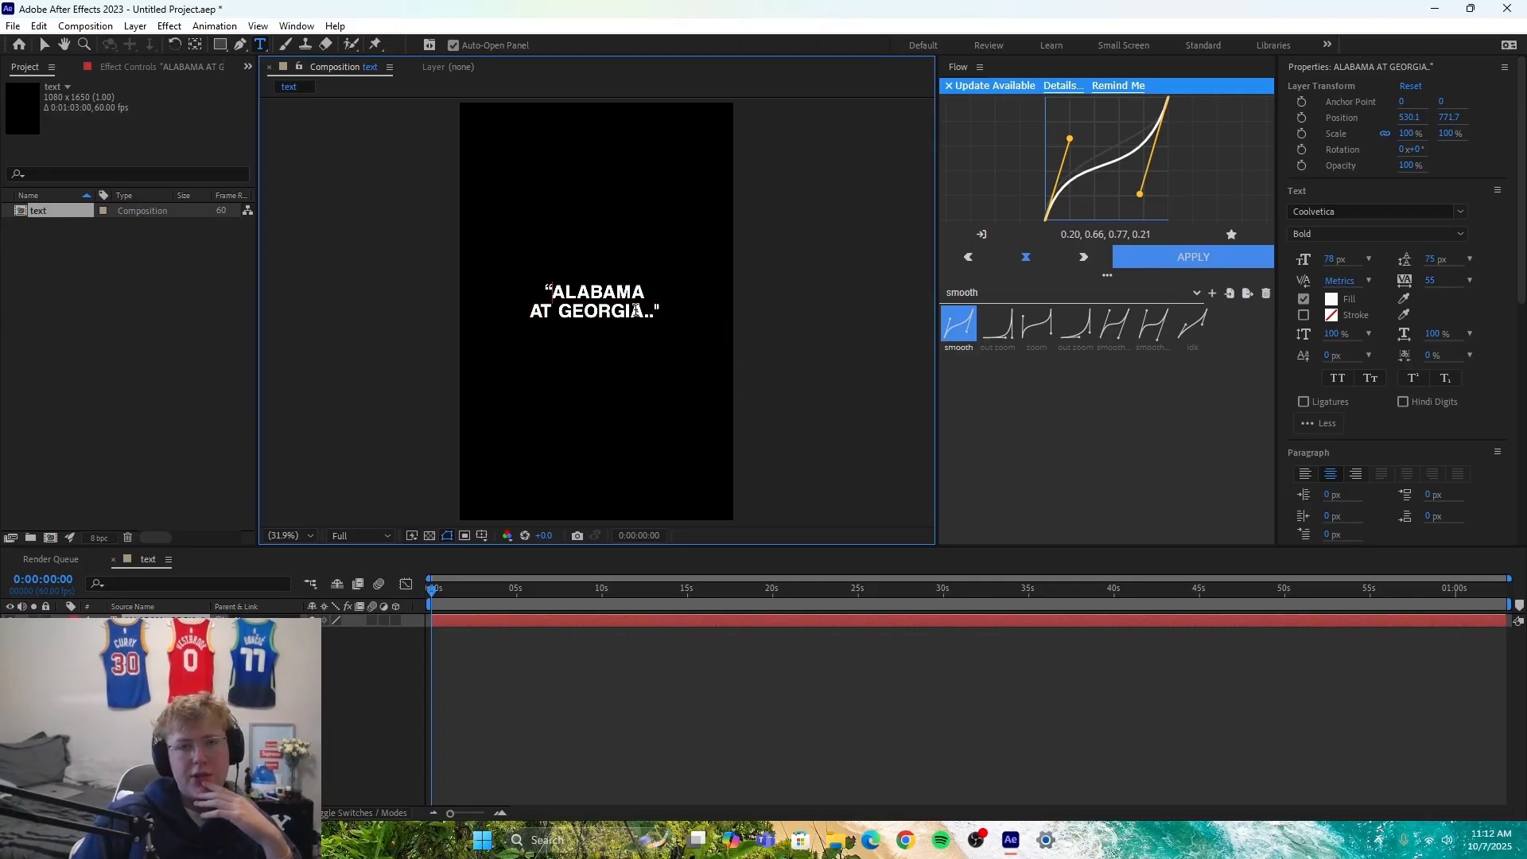
Step: Reduce the whole caption's font size to 66 px and deselect the text layer
click(458, 660)
click(488, 618)
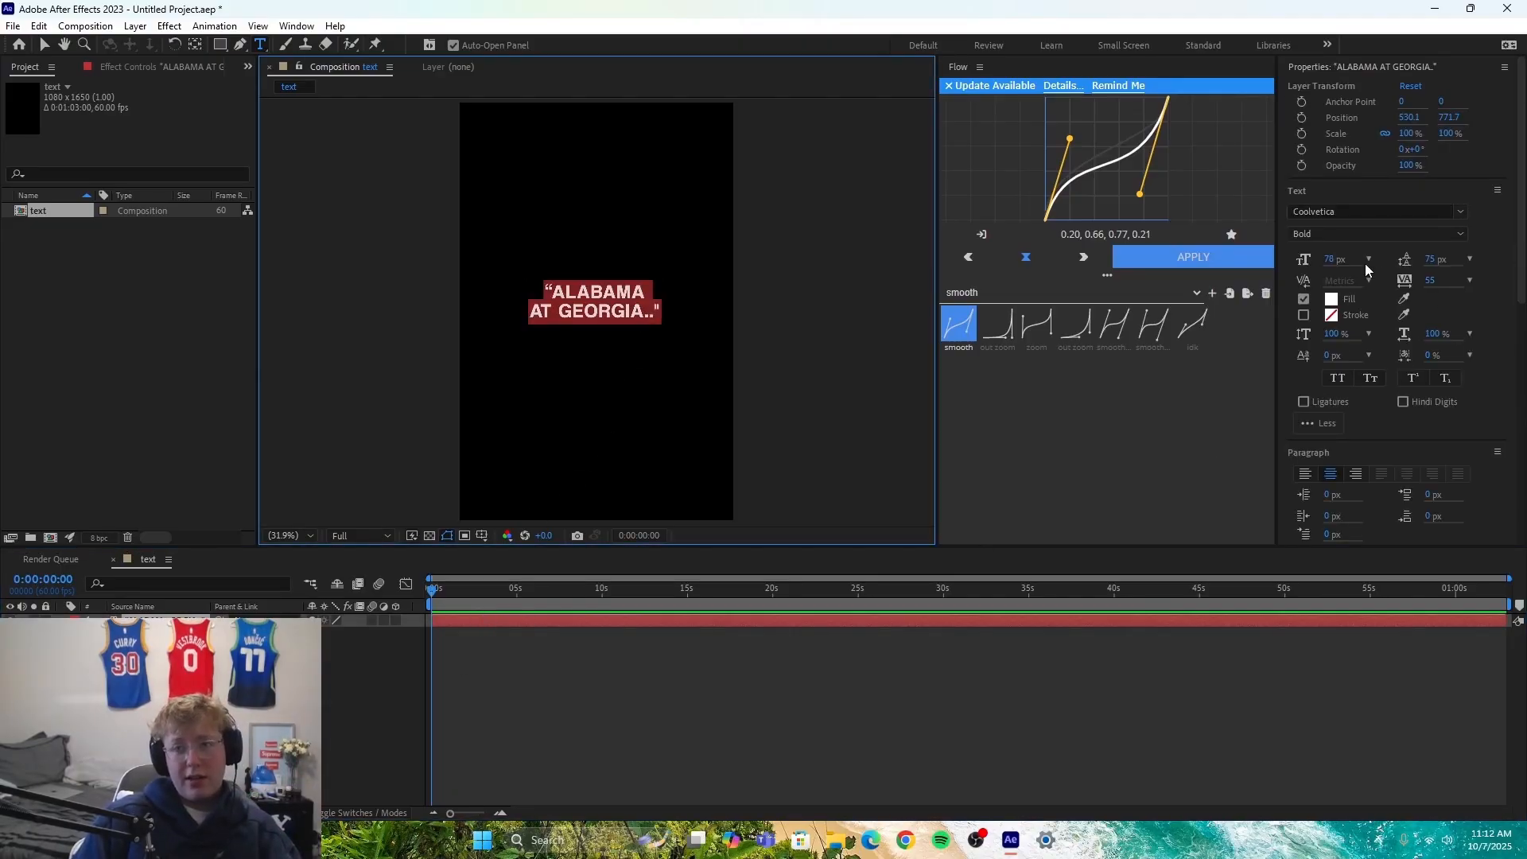
drag(1365, 264, 1362, 259)
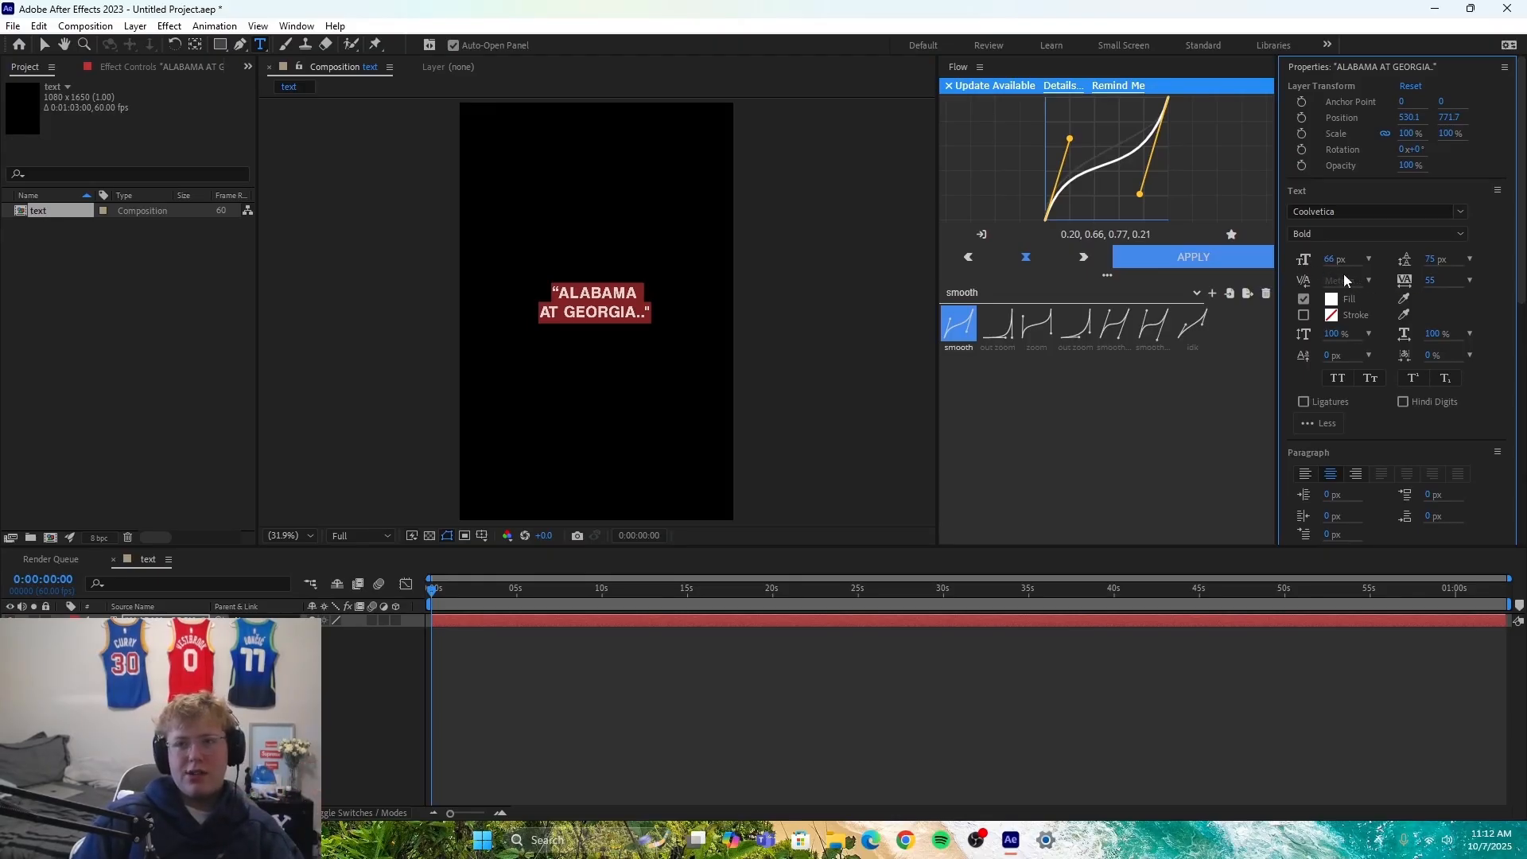
drag(1434, 259, 1436, 259)
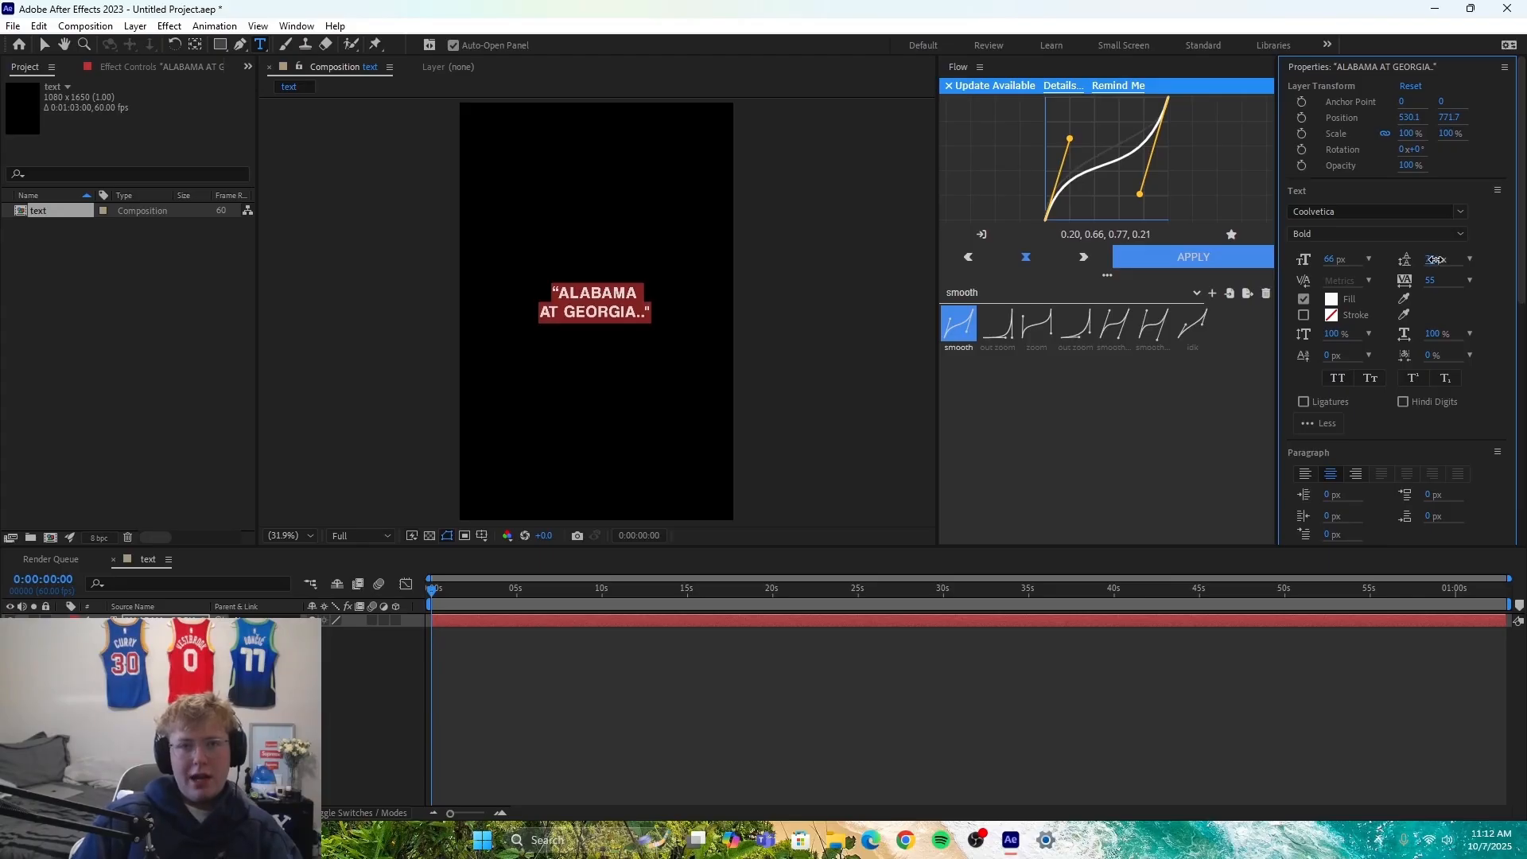
click(716, 690)
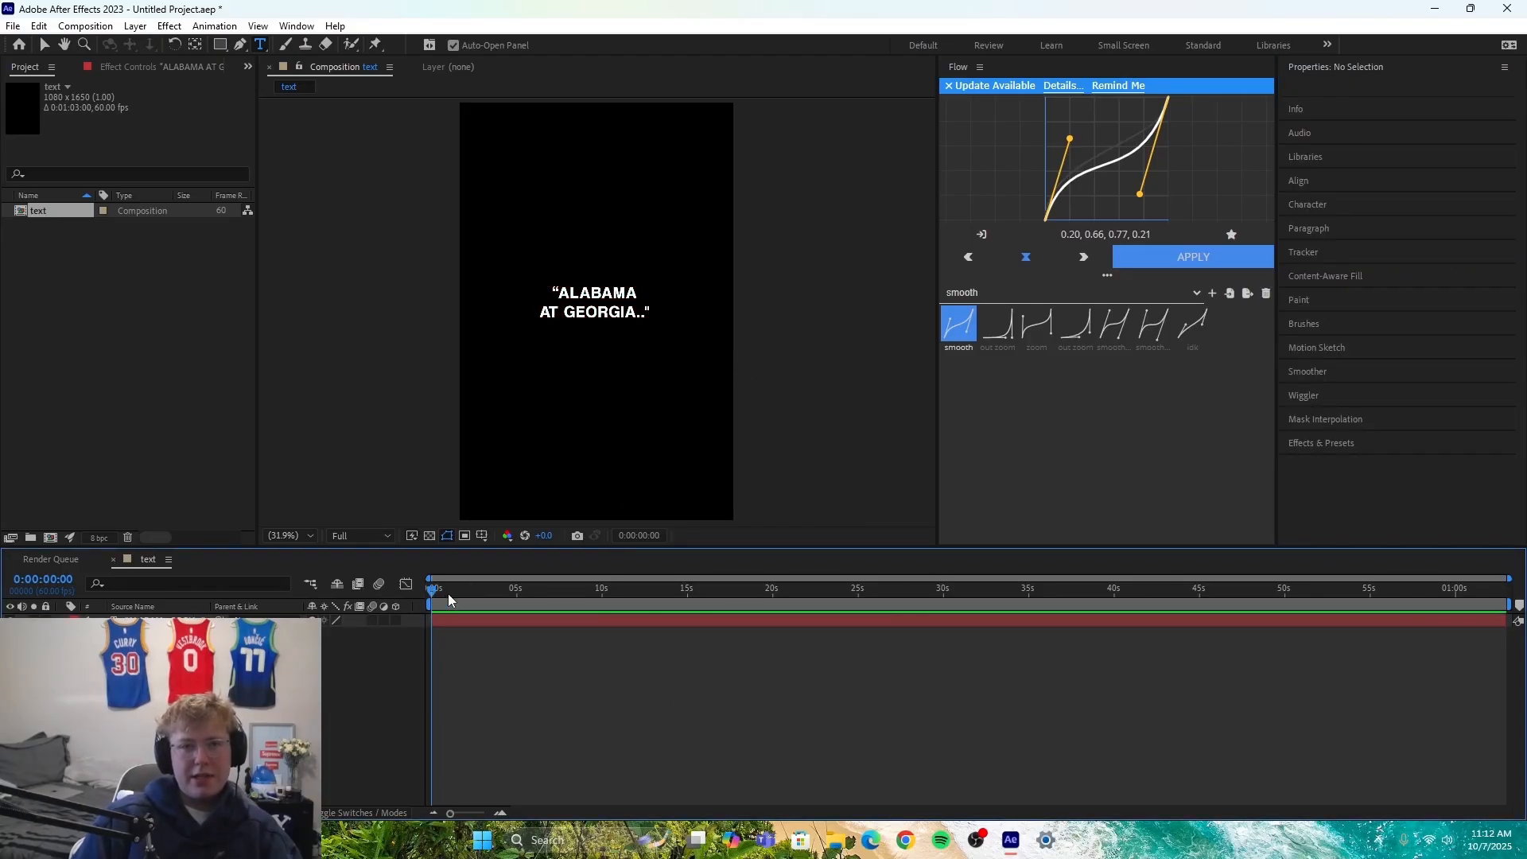
Step: Trim the caption layer so that it ends at about 0:00:02:22
drag(435, 604, 398, 593)
click(490, 617)
key(alt+bracketright)
click(495, 672)
click(477, 587)
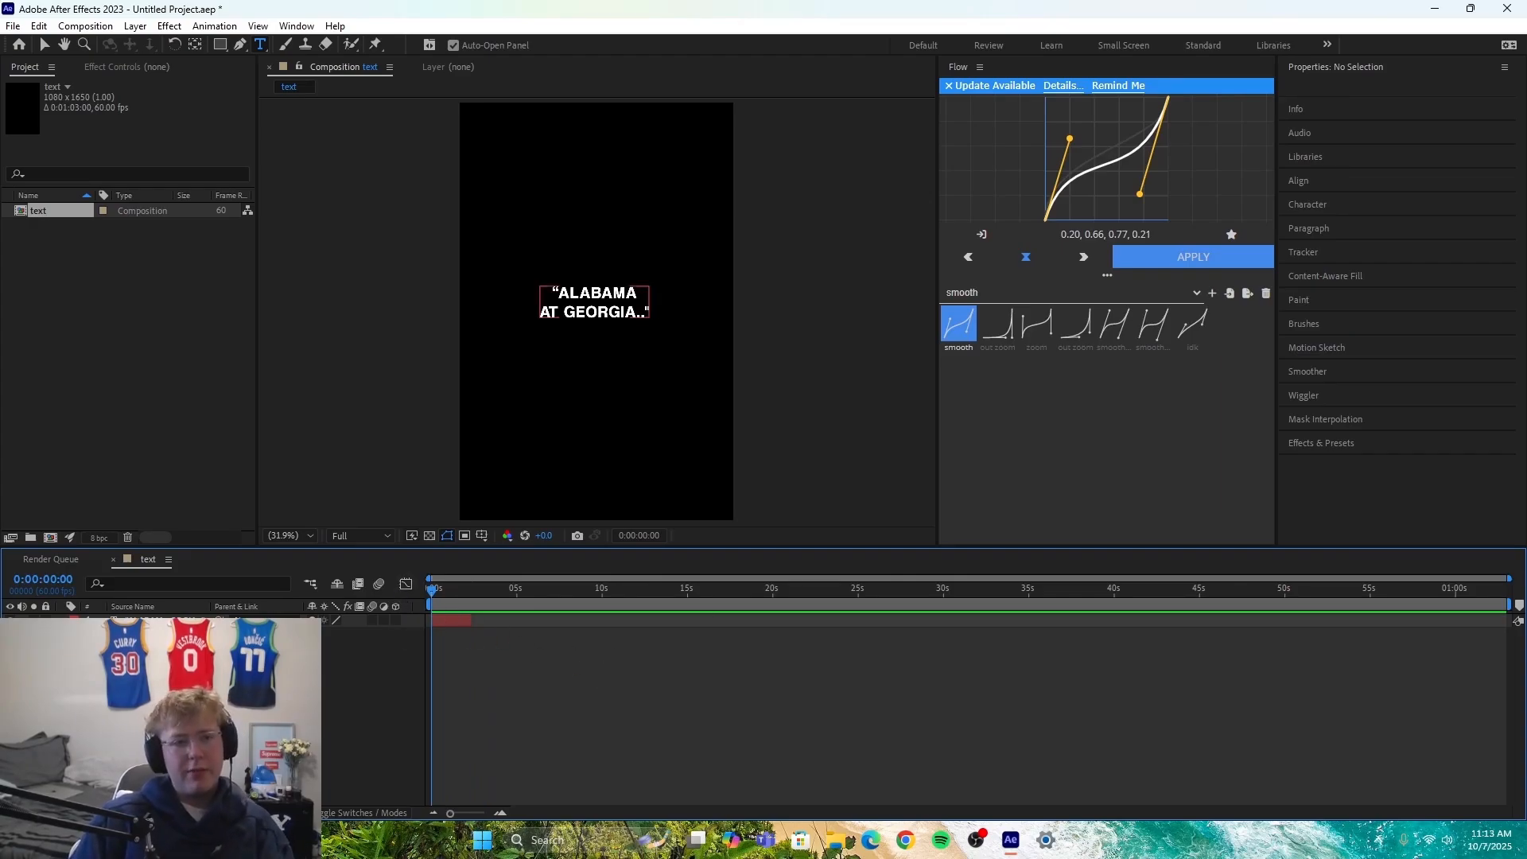
Step: Expand the caption layer's text properties, add an Opacity text animator and lower its opacity to 0%
click(60, 619)
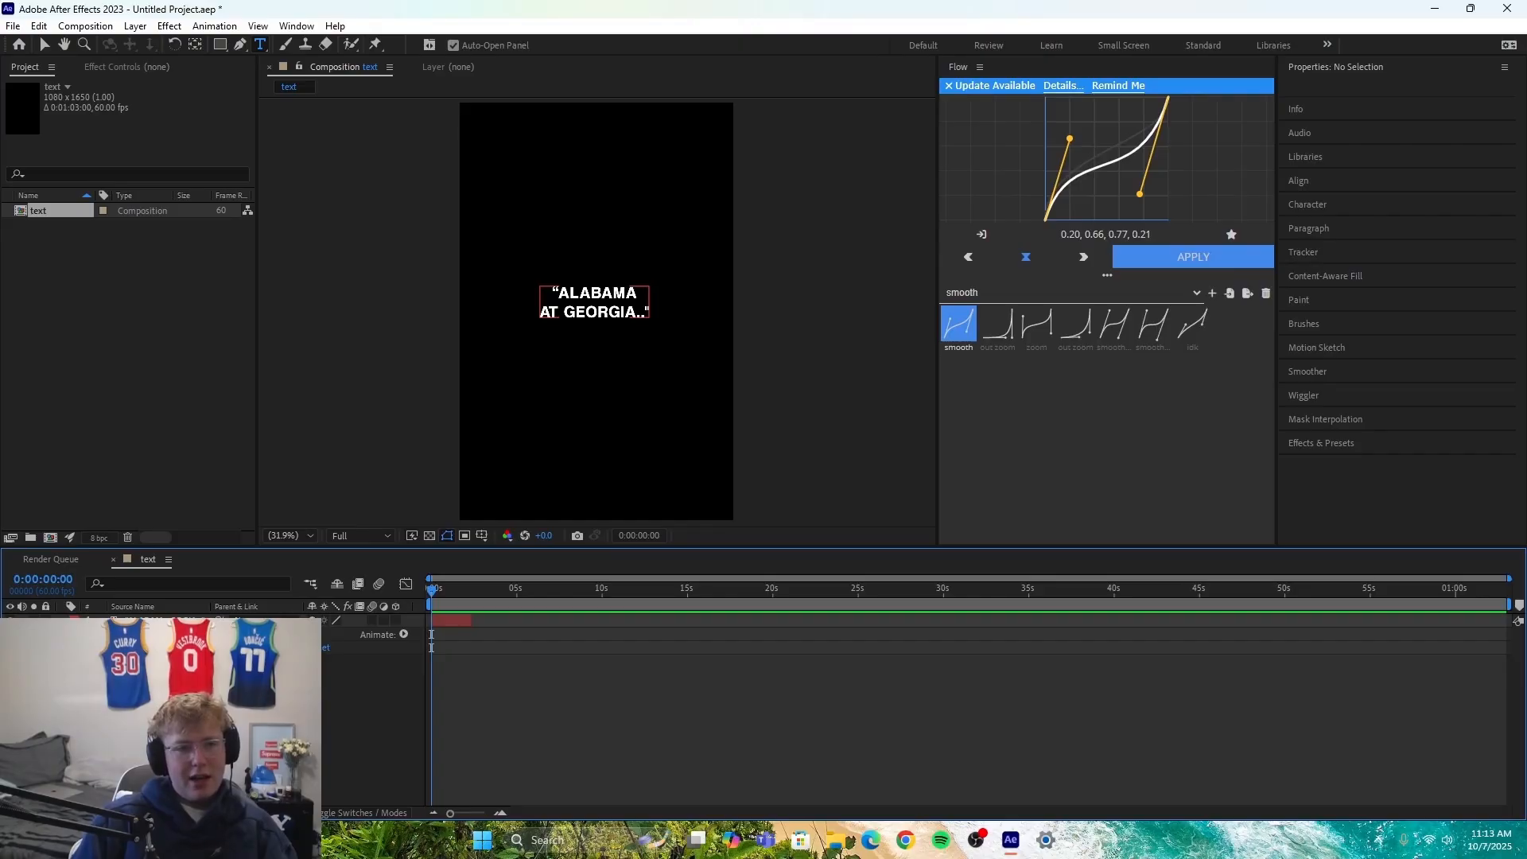
click(60, 620)
click(60, 619)
click(403, 634)
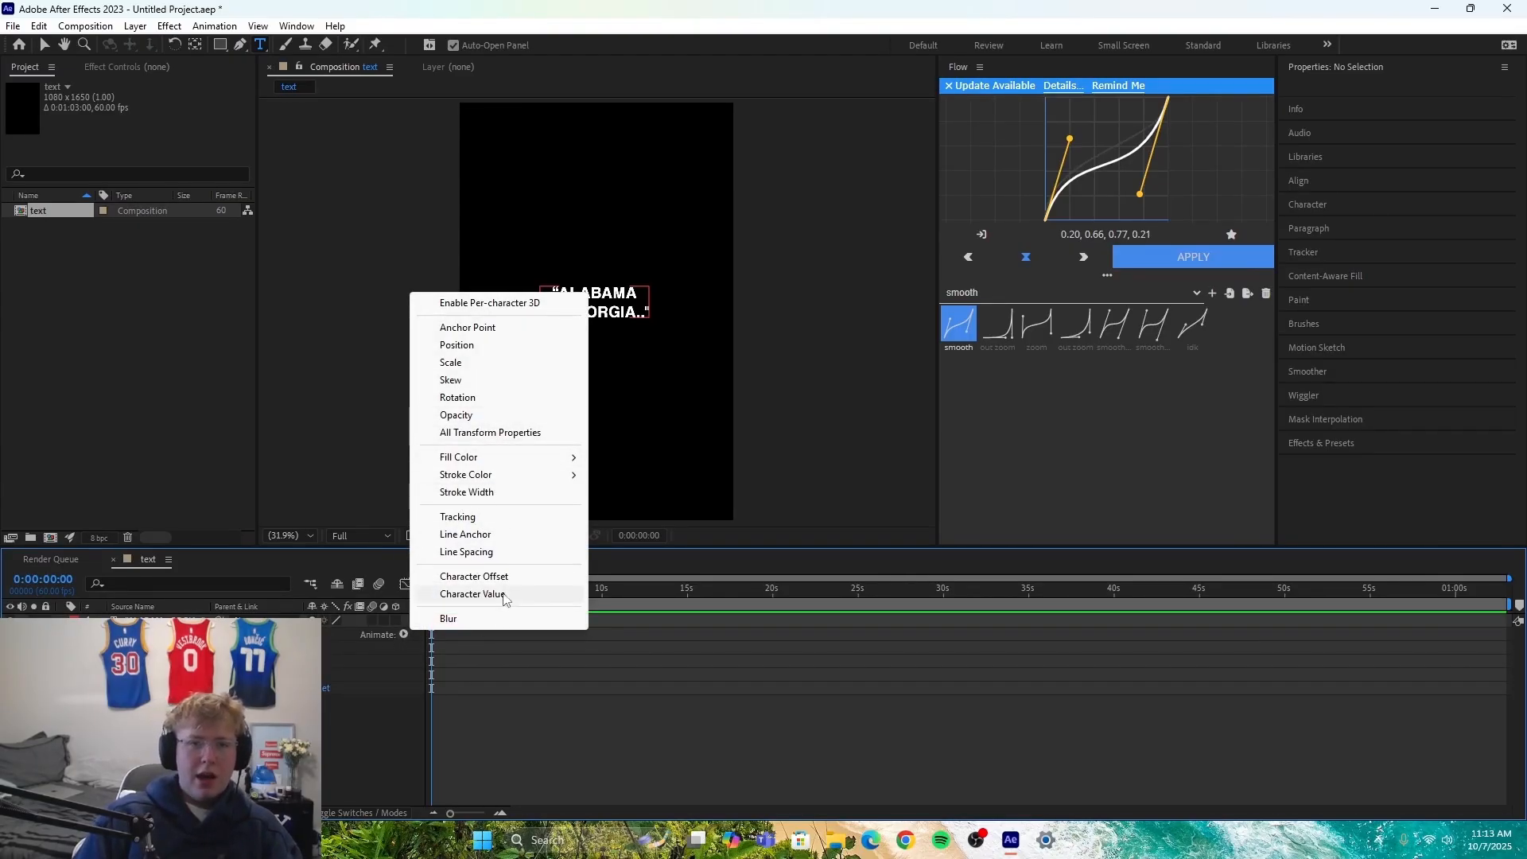
click(469, 414)
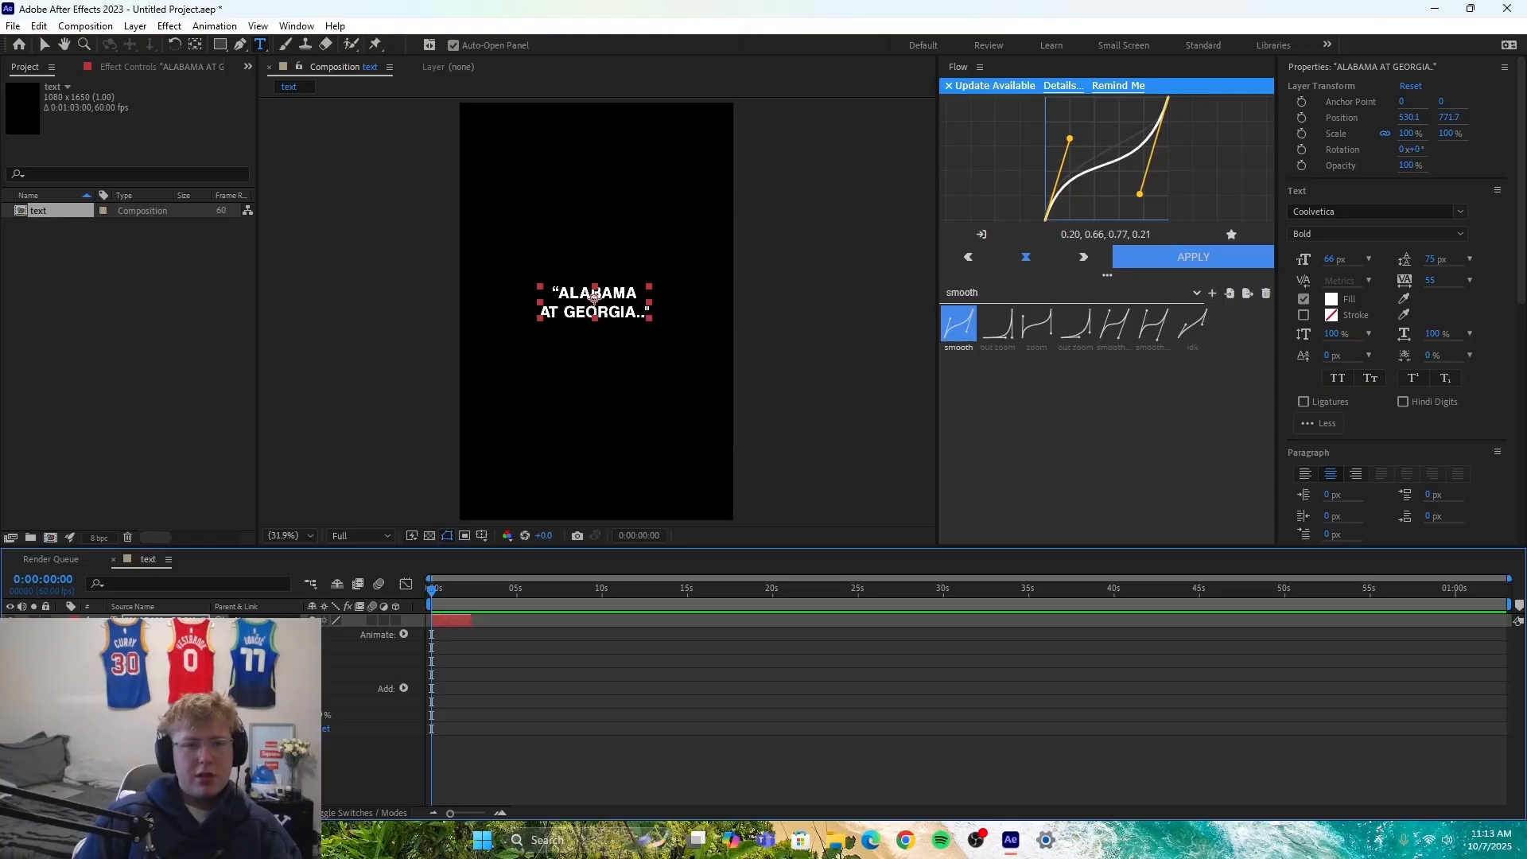
drag(312, 714, 231, 714)
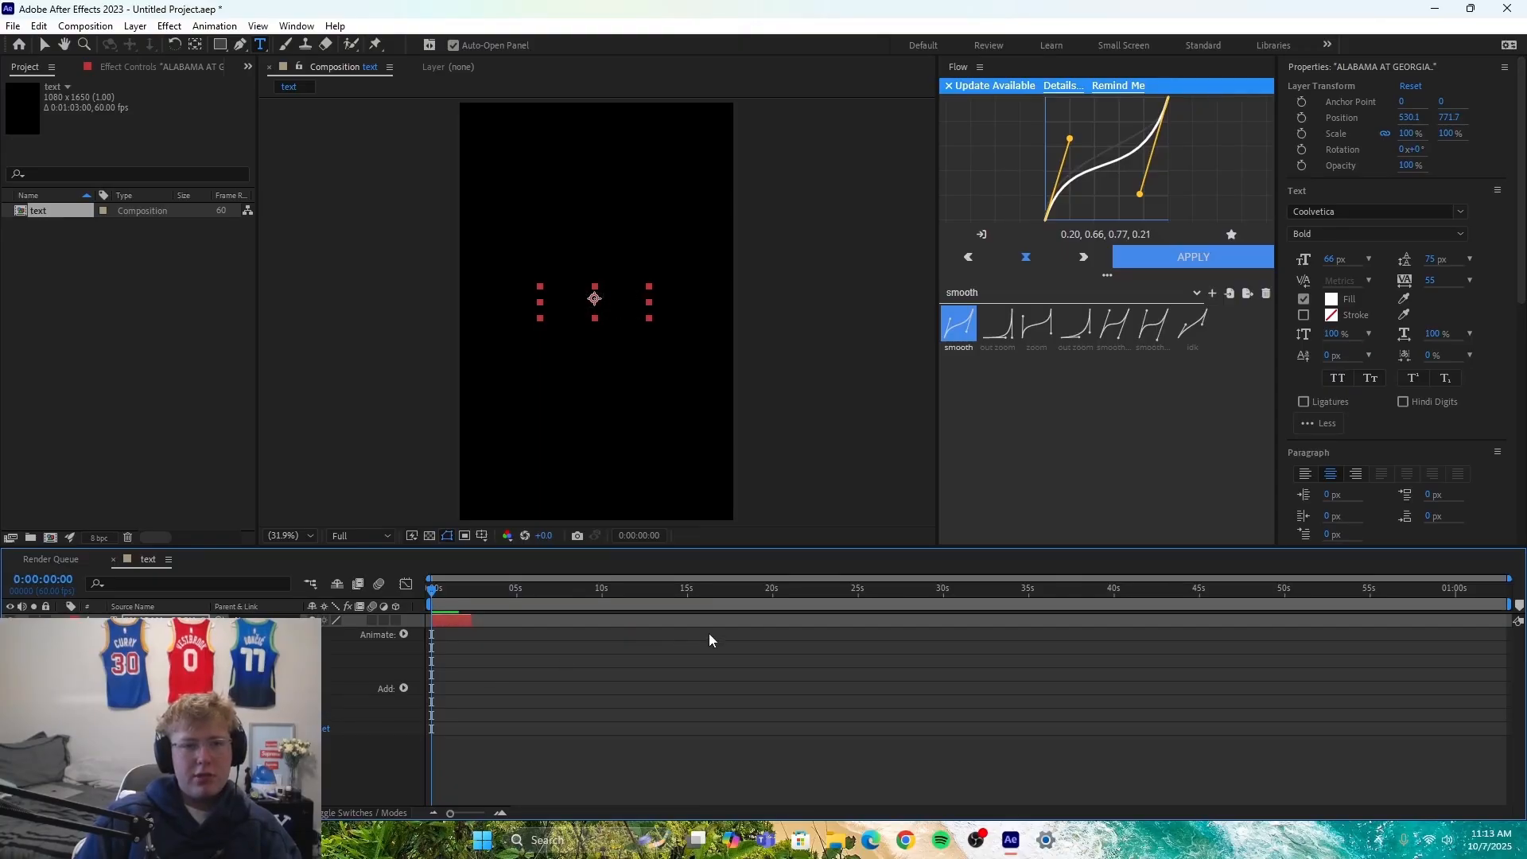
Step: Add a Blur property to the caption's text animator and set it to 19.0, 19.0
click(403, 689)
mouse_move(435, 700)
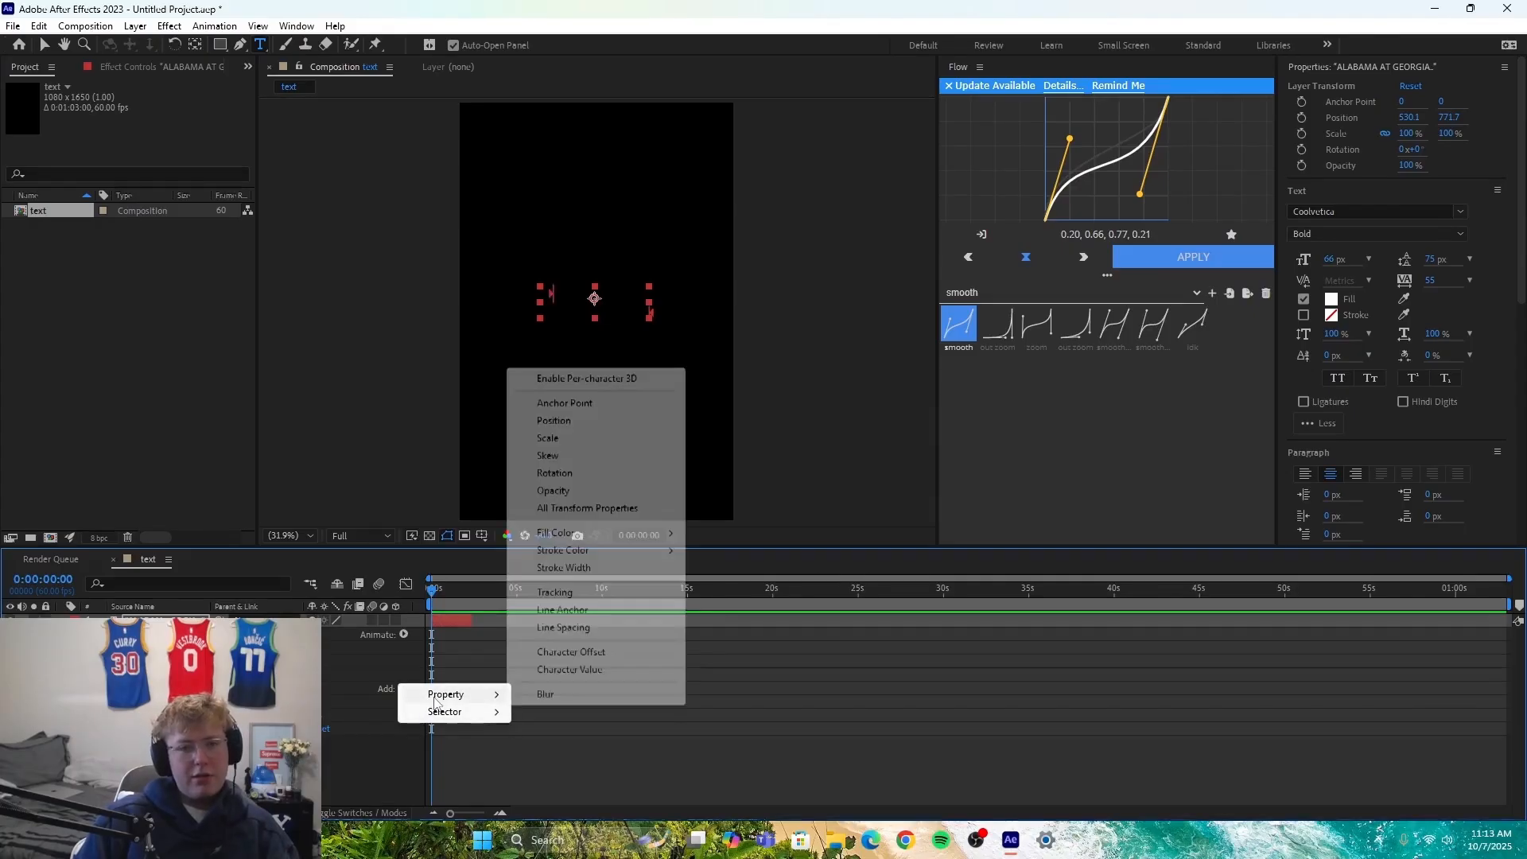
click(548, 694)
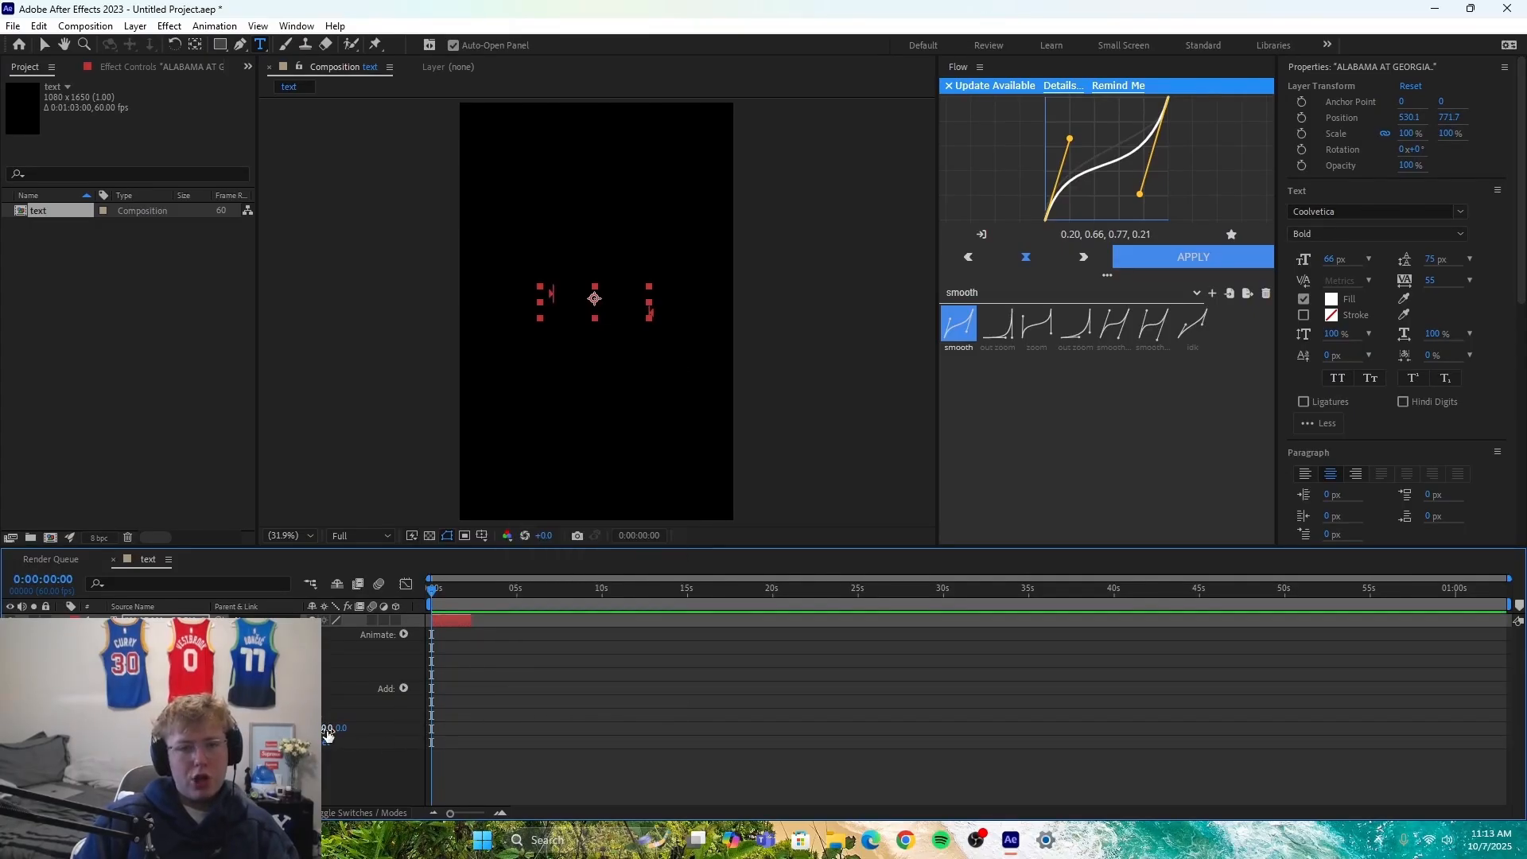
drag(327, 734, 342, 734)
Step: Keyframe the range selector's Start from 0% at the beginning to 100% at 0:00:02:22, and scrub through the reveal
click(440, 588)
click(429, 590)
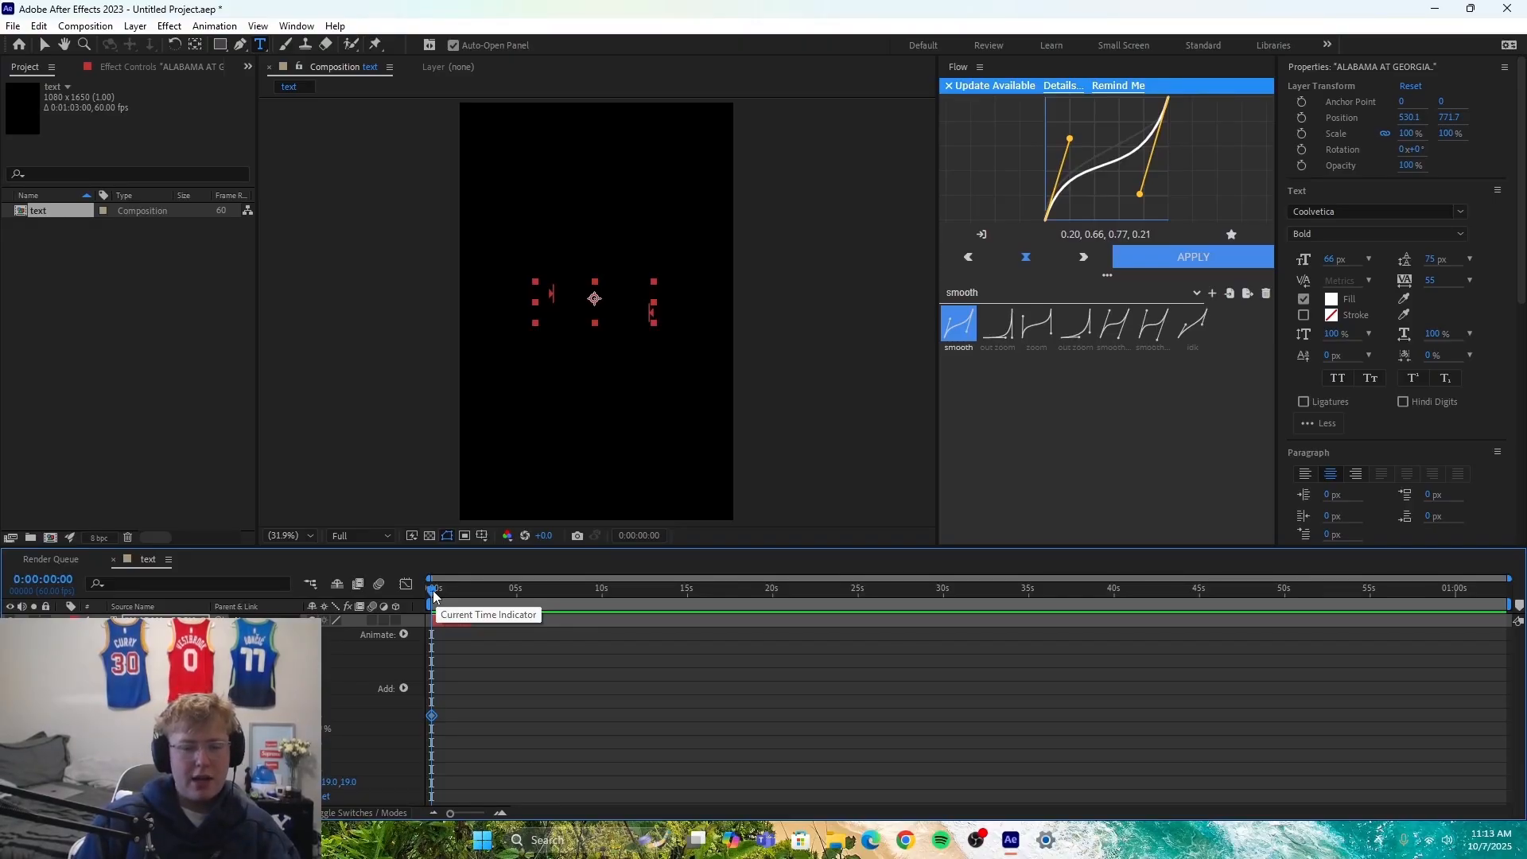
drag(433, 590, 472, 590)
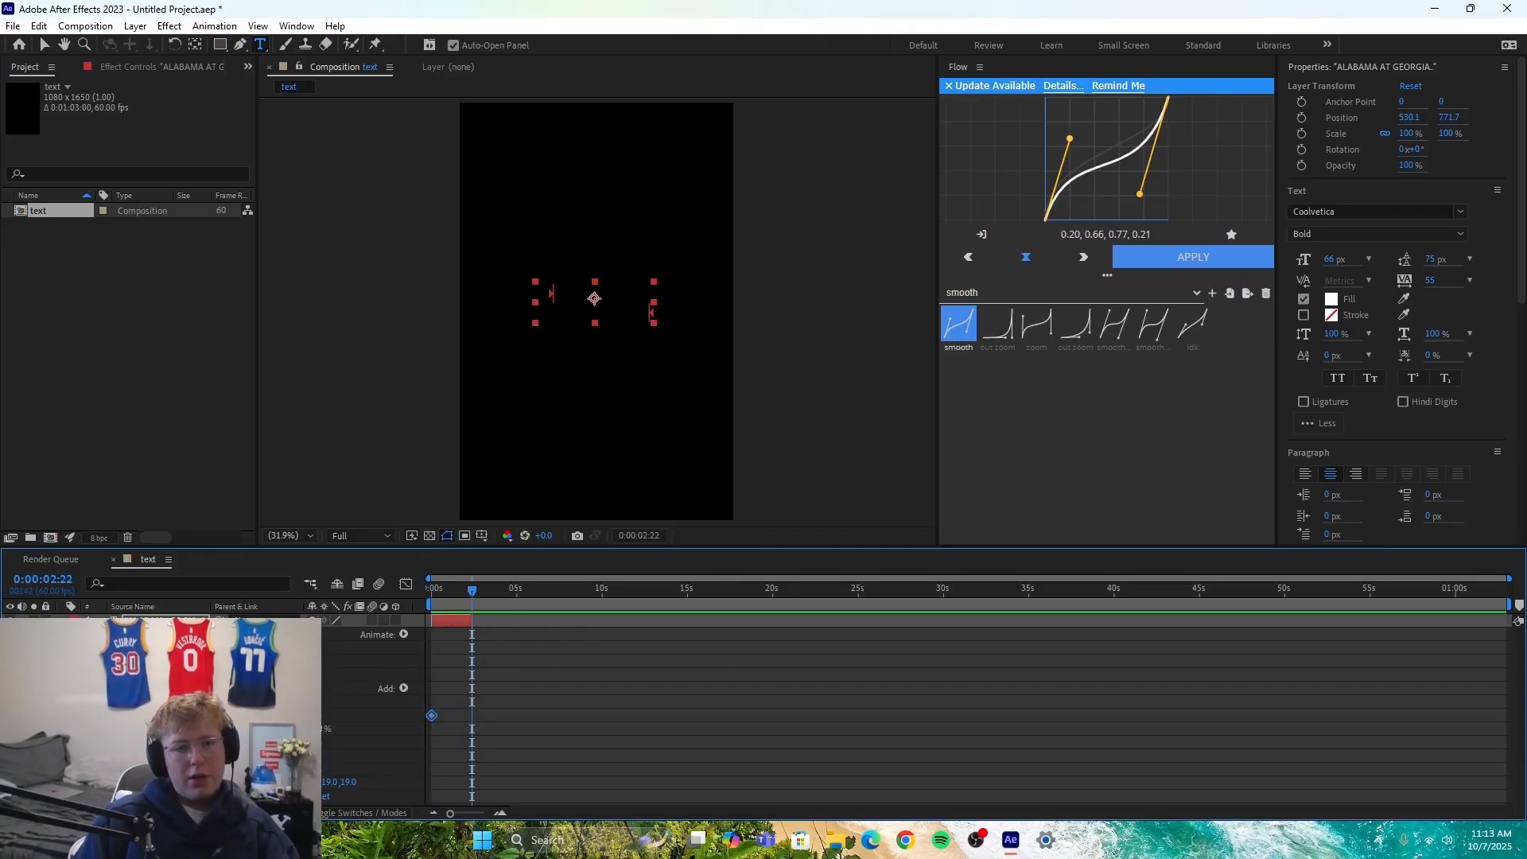
drag(316, 715, 419, 710)
key(Home)
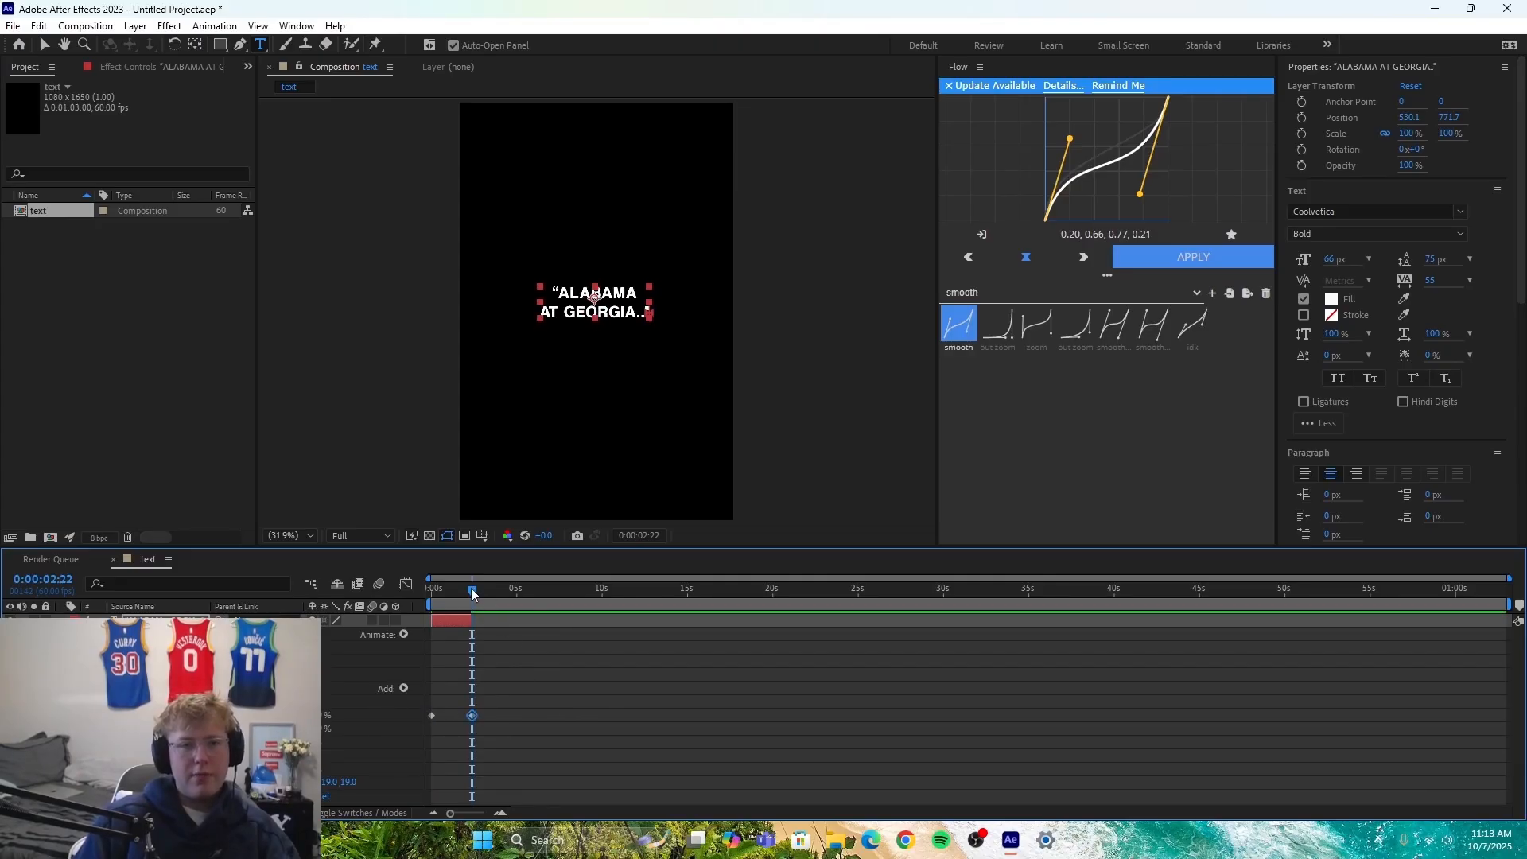
drag(431, 604, 455, 636)
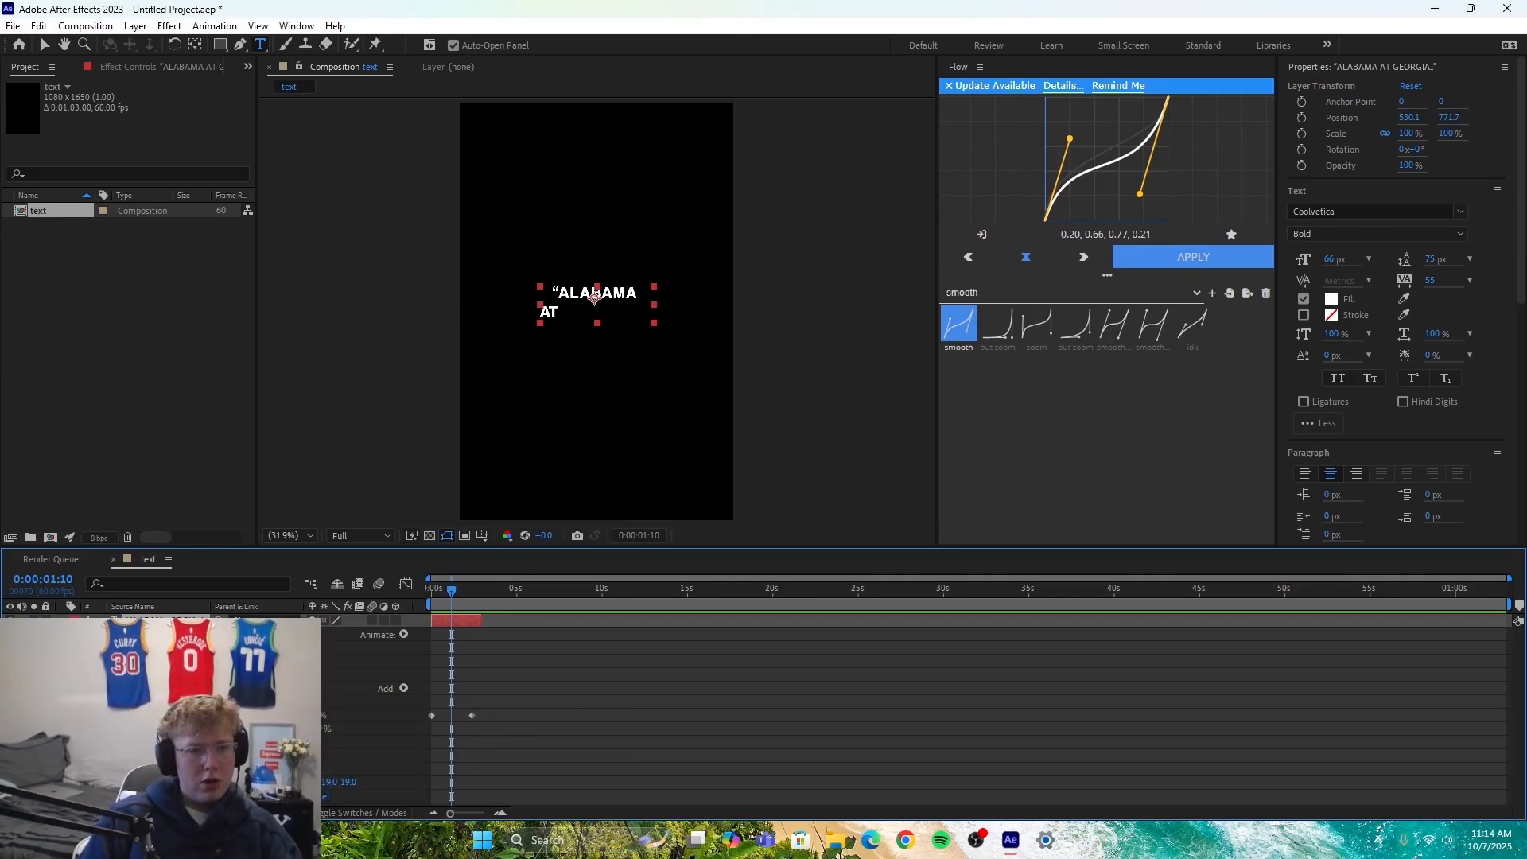
Step: Base the caption's range selector on Words instead of Characters
scroll(374, 708, down, 2)
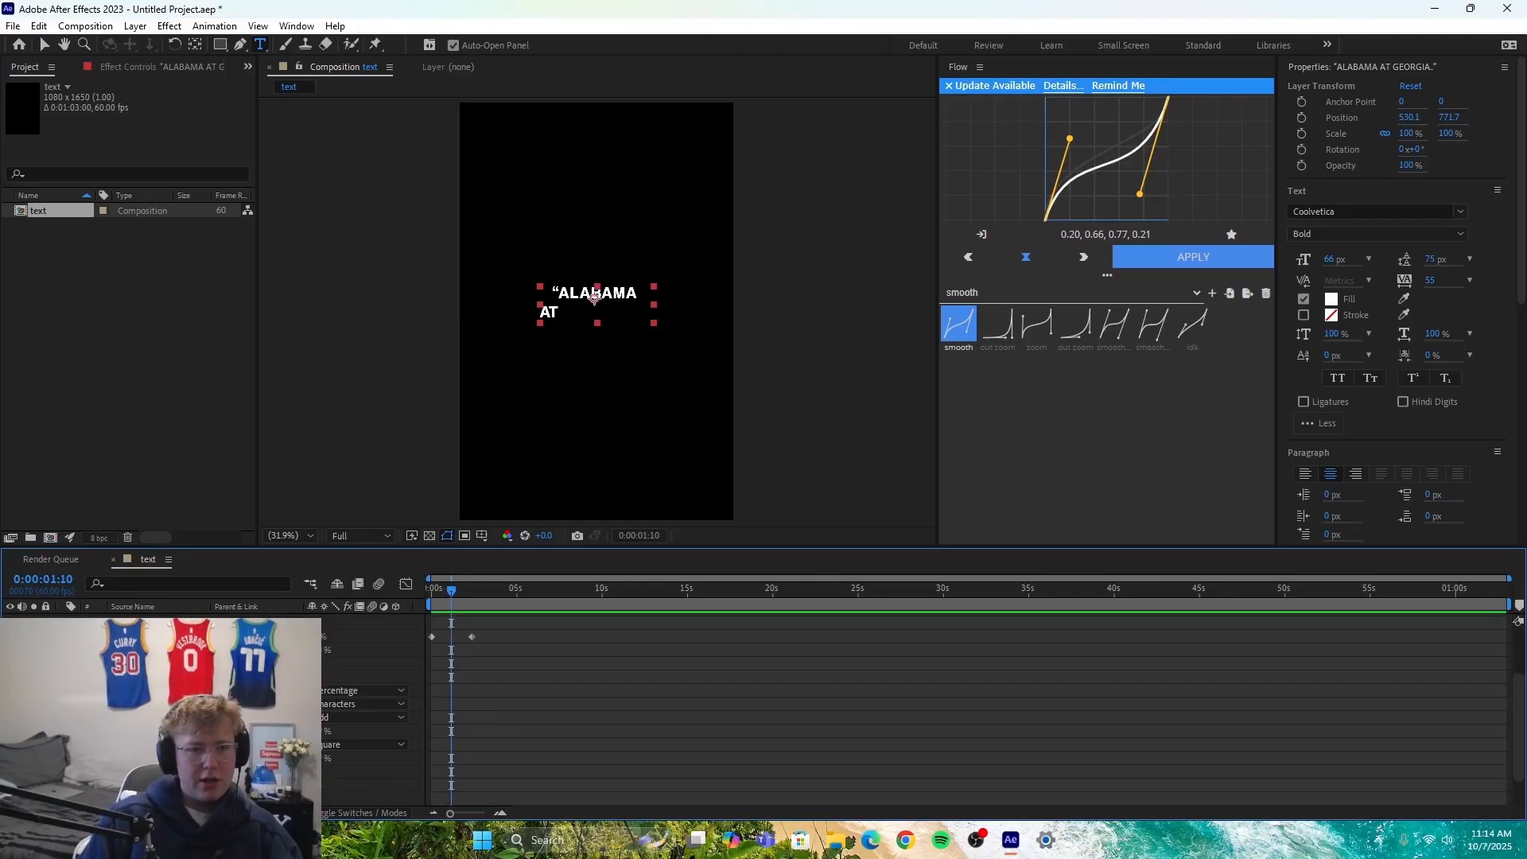
click(355, 692)
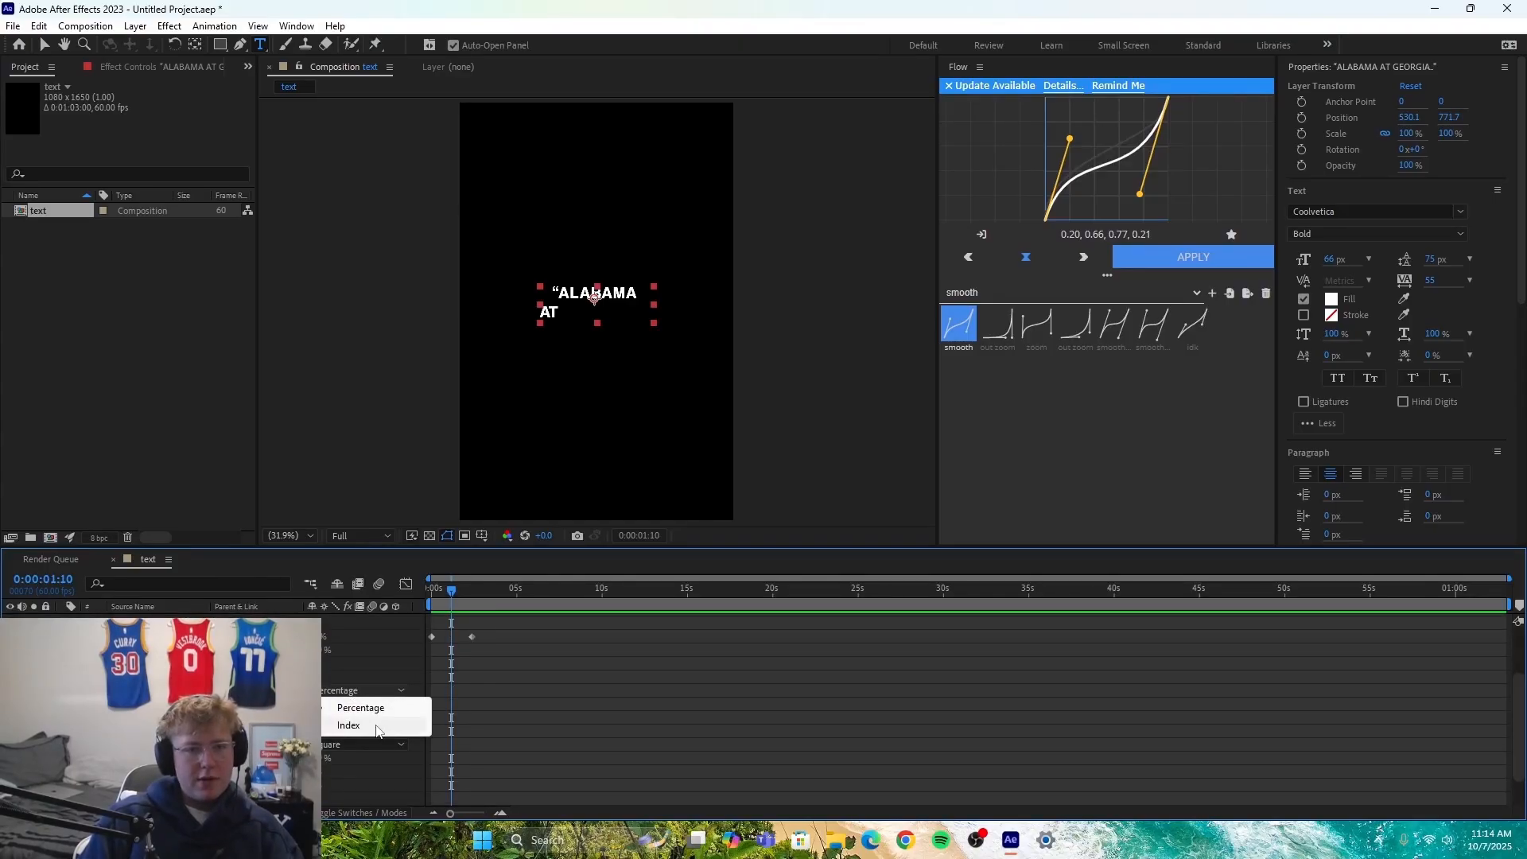
click(363, 671)
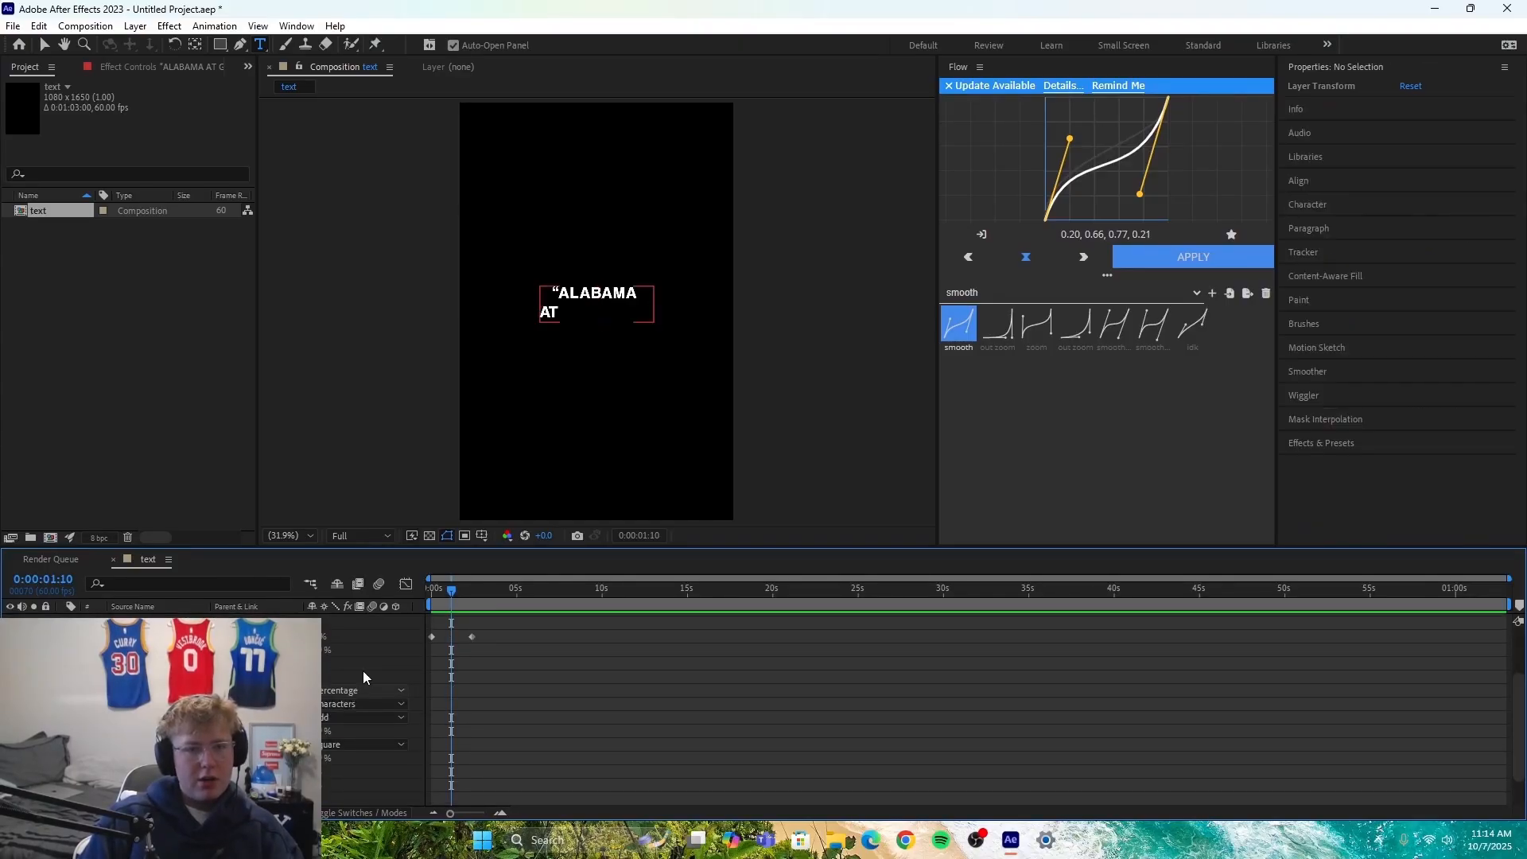
click(362, 711)
click(350, 756)
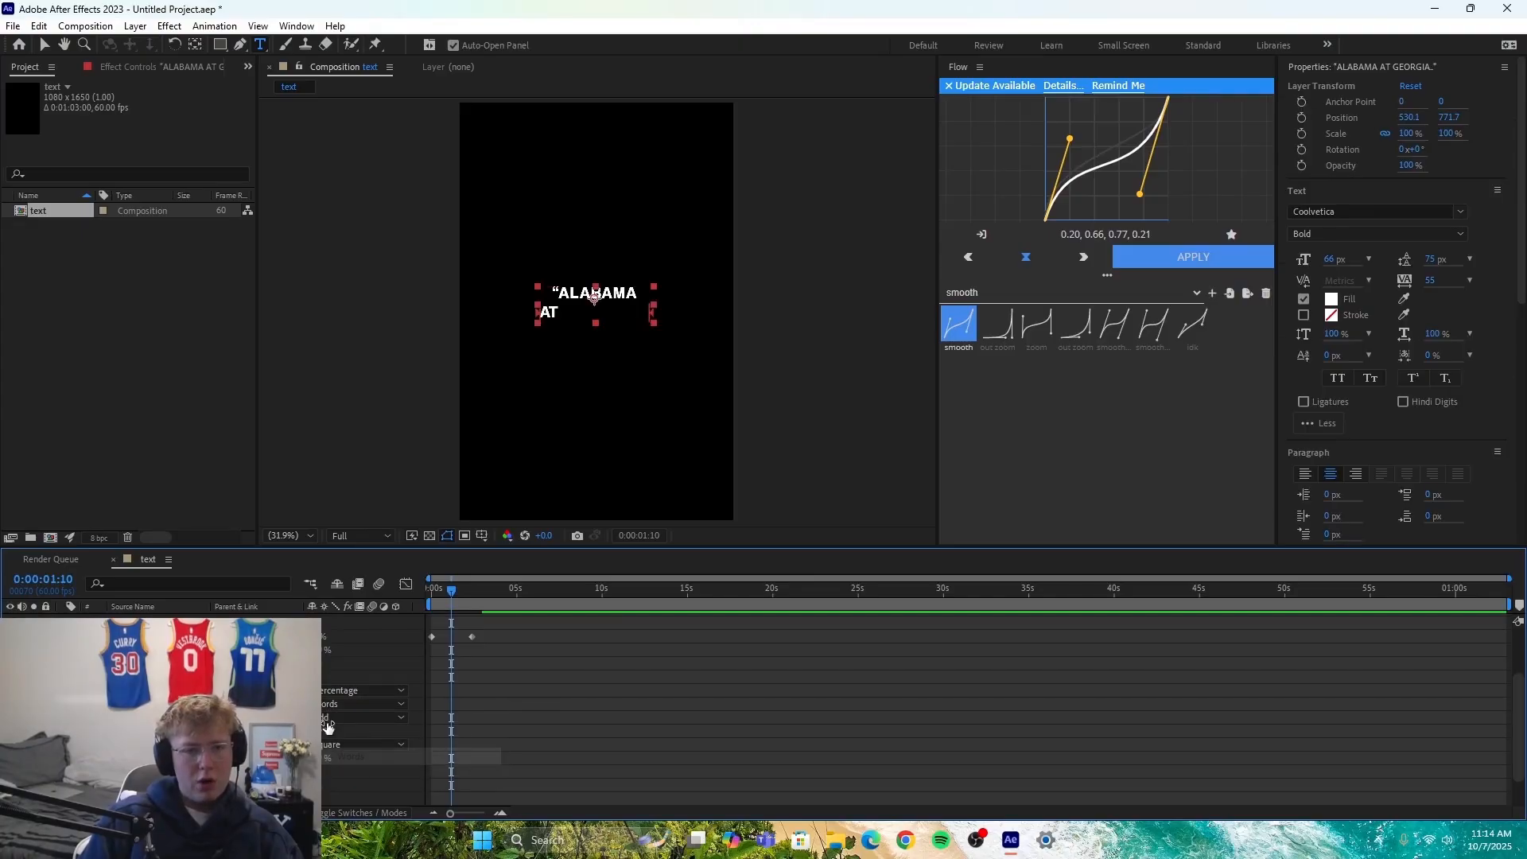
Step: Play and scrub the caption from the start to check the word-by-word reveal
scroll(589, 733, up, 3)
drag(450, 590, 431, 593)
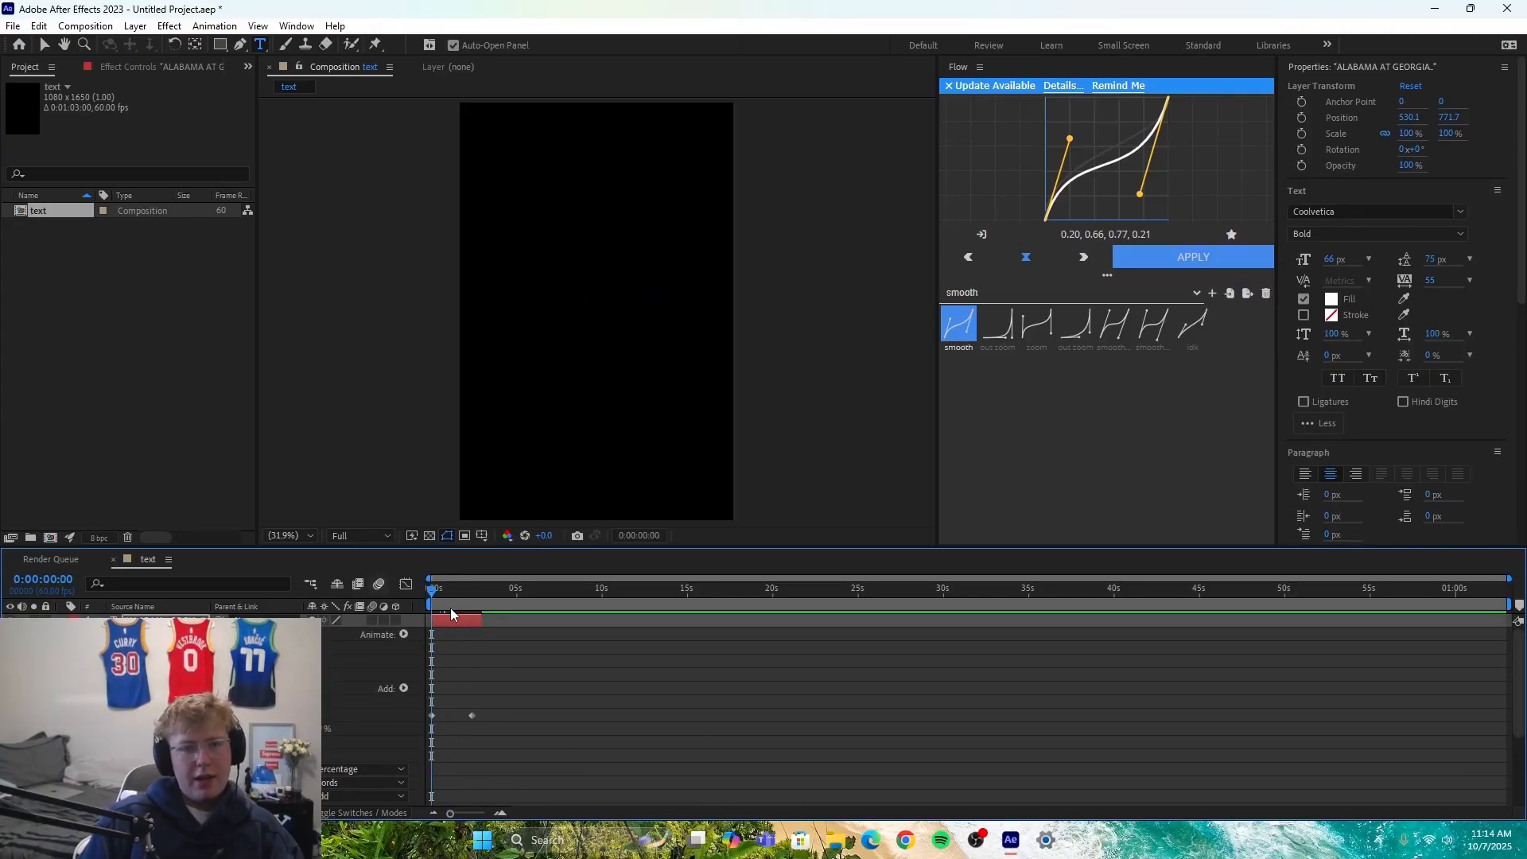
key(space)
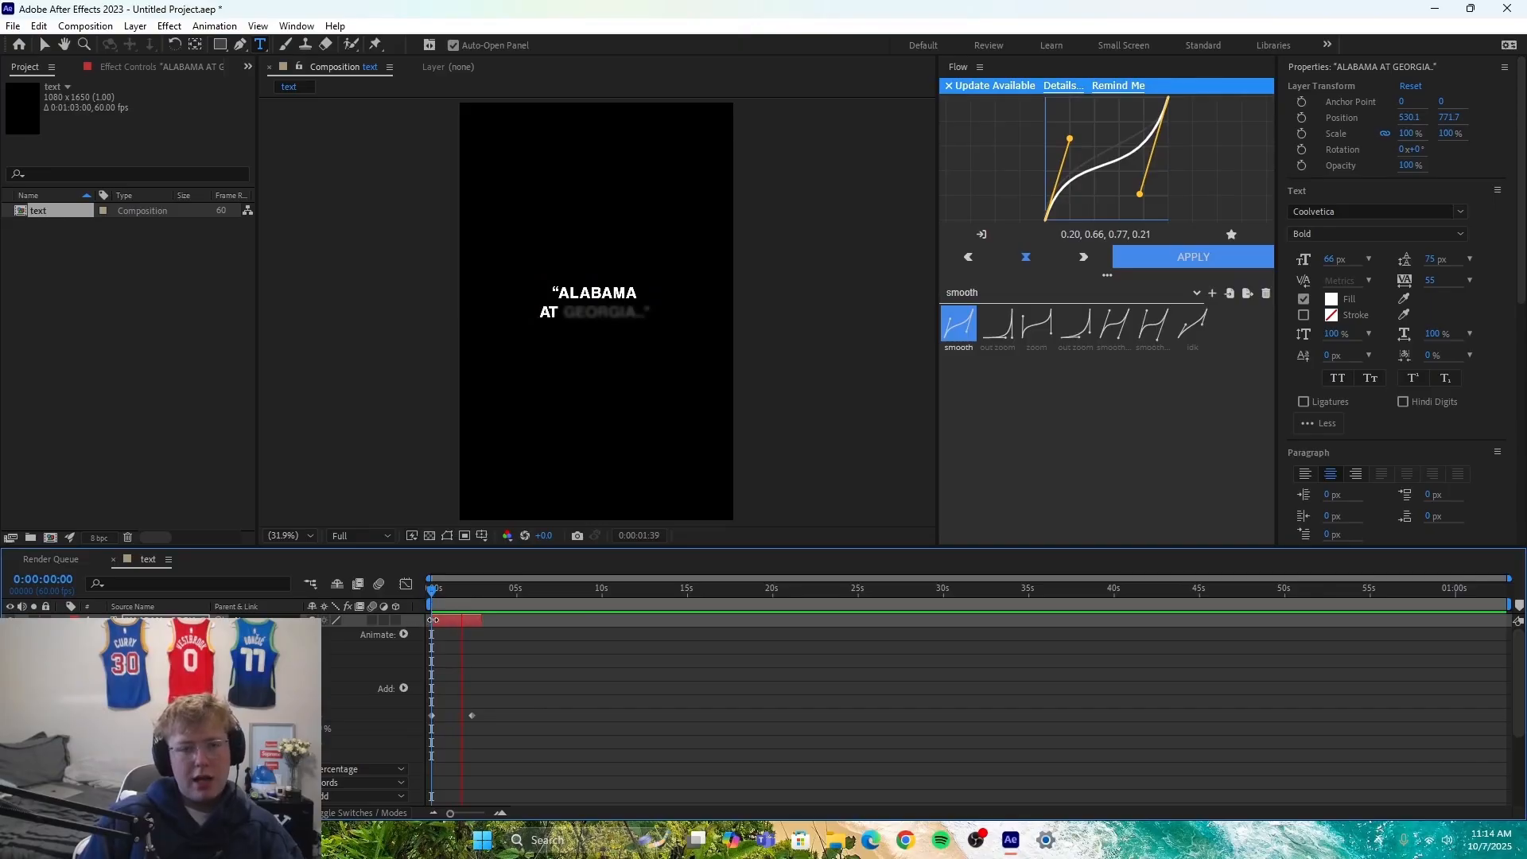
click(444, 597)
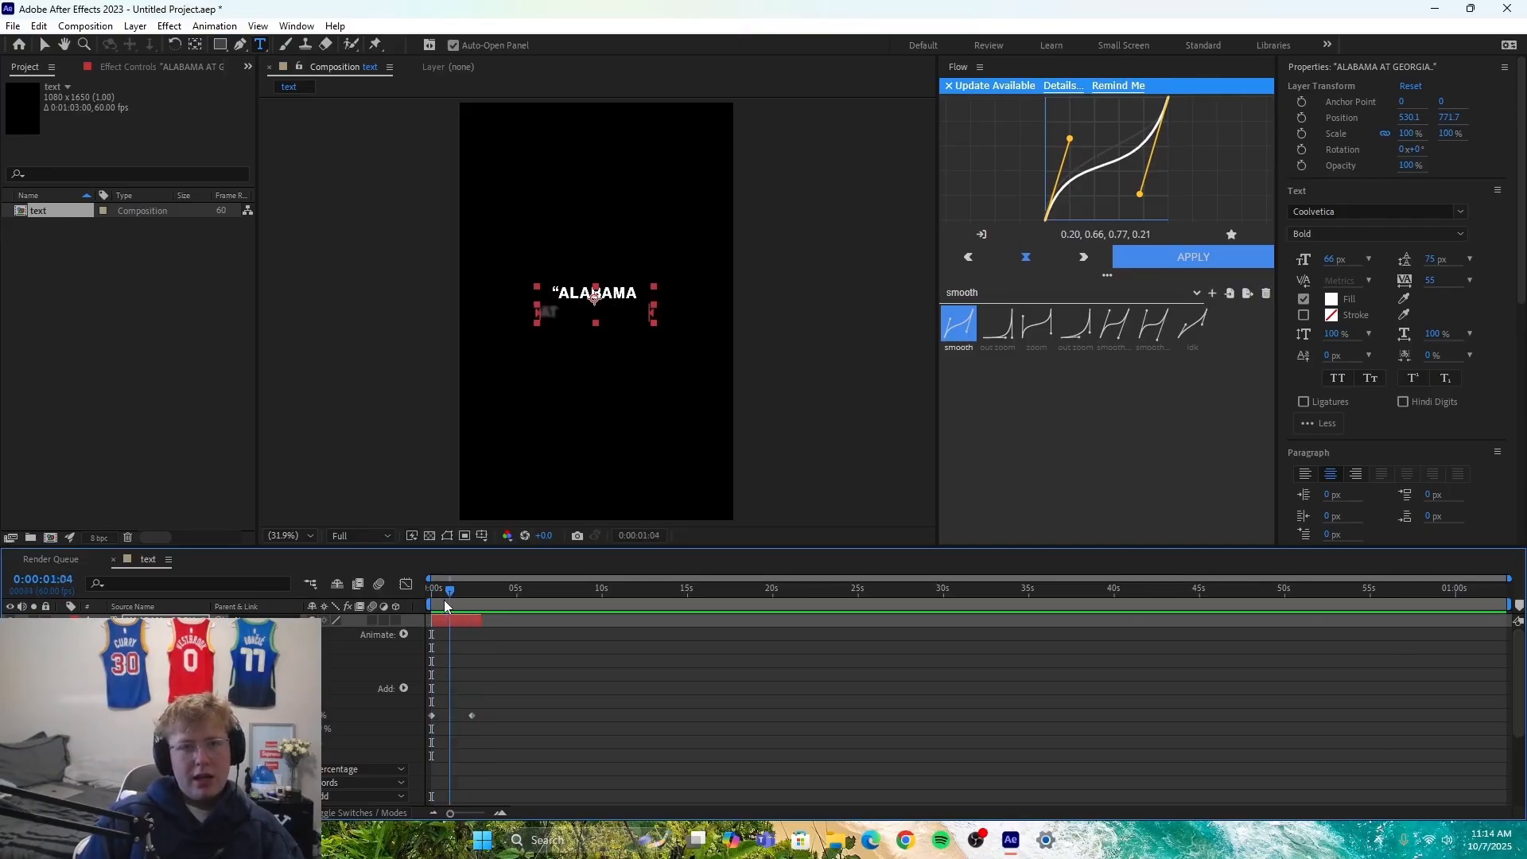
drag(444, 600, 472, 613)
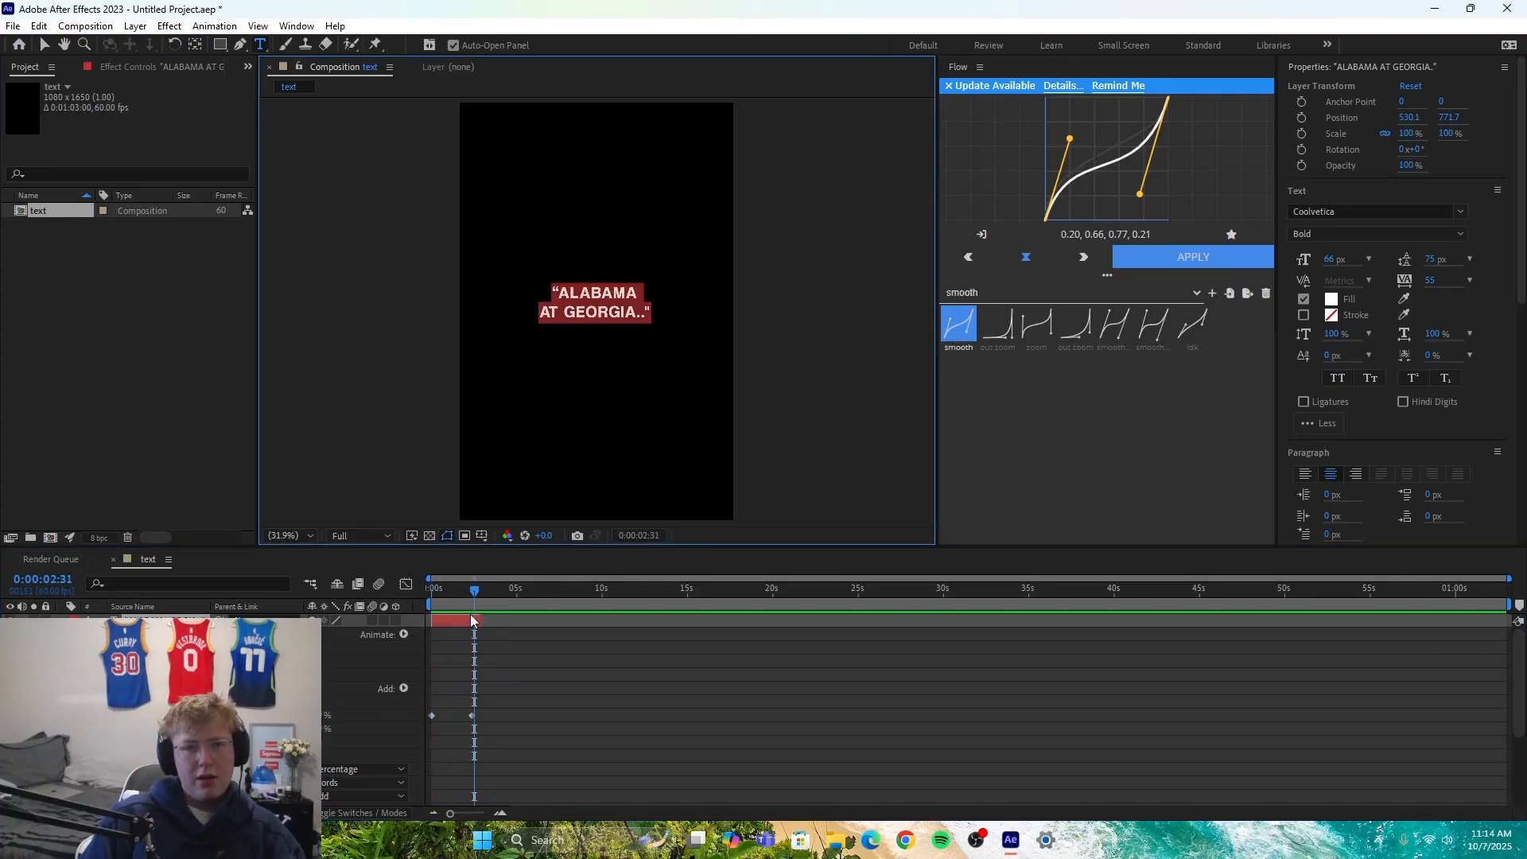
click(484, 678)
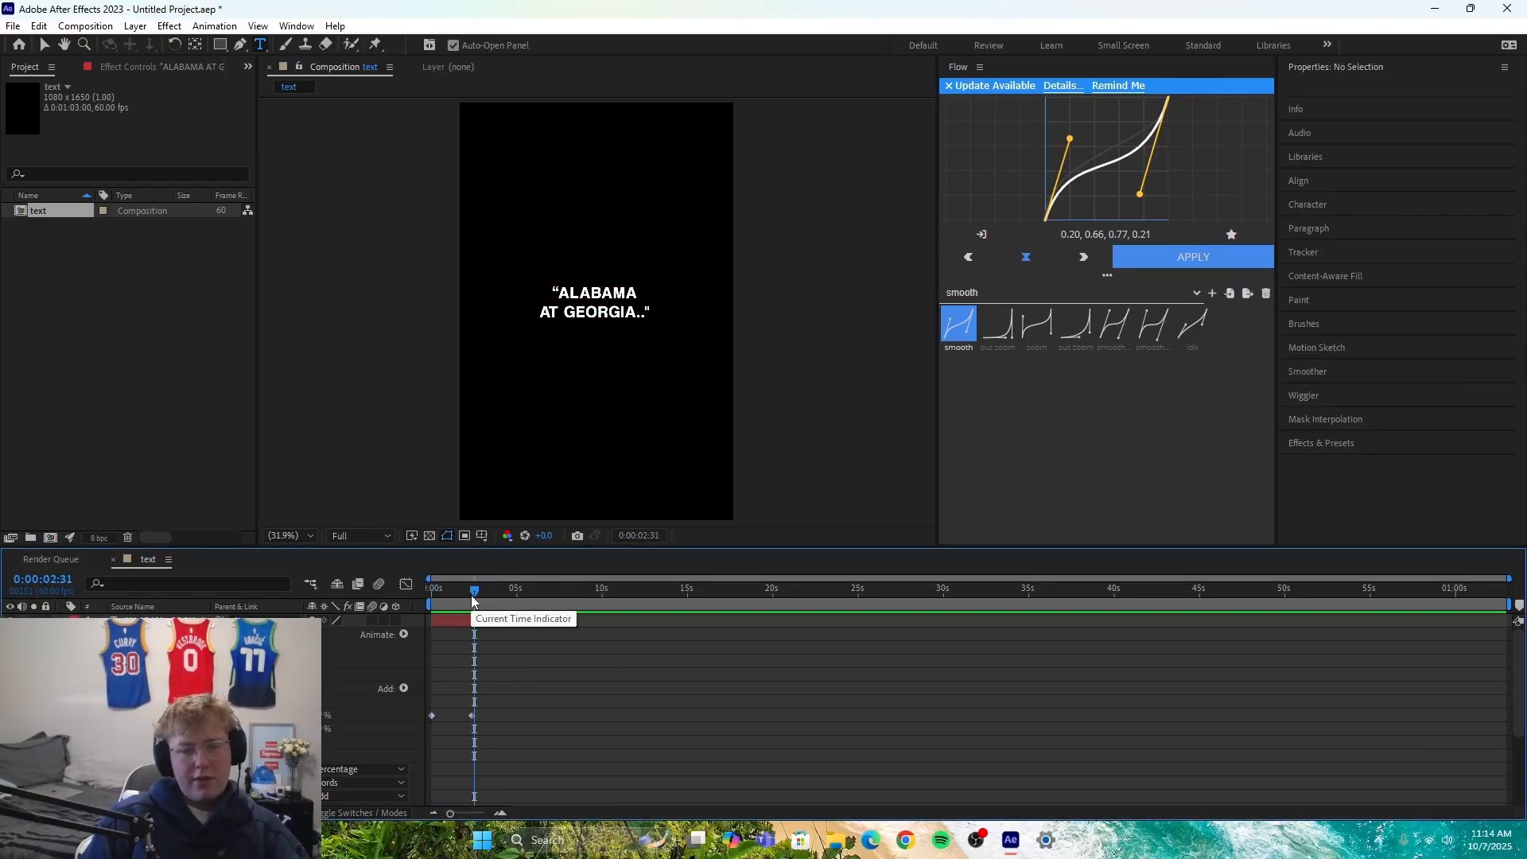
drag(475, 600, 375, 604)
key(space)
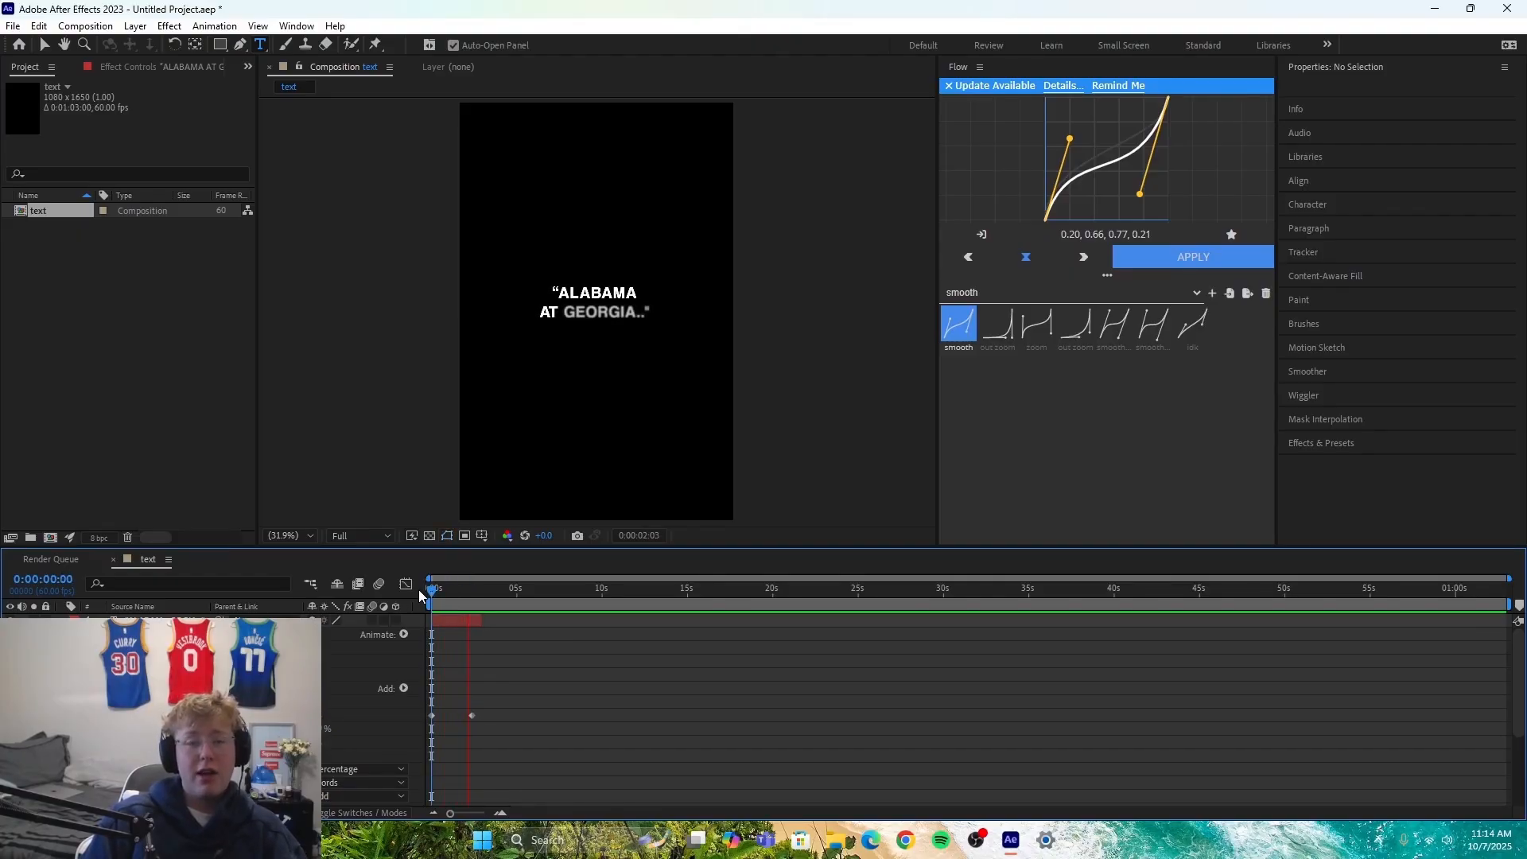
Step: Speed up the word reveal by moving its 100% Start keyframe back to about the one-second mark, and preview it
drag(429, 594, 446, 601)
drag(474, 717, 451, 717)
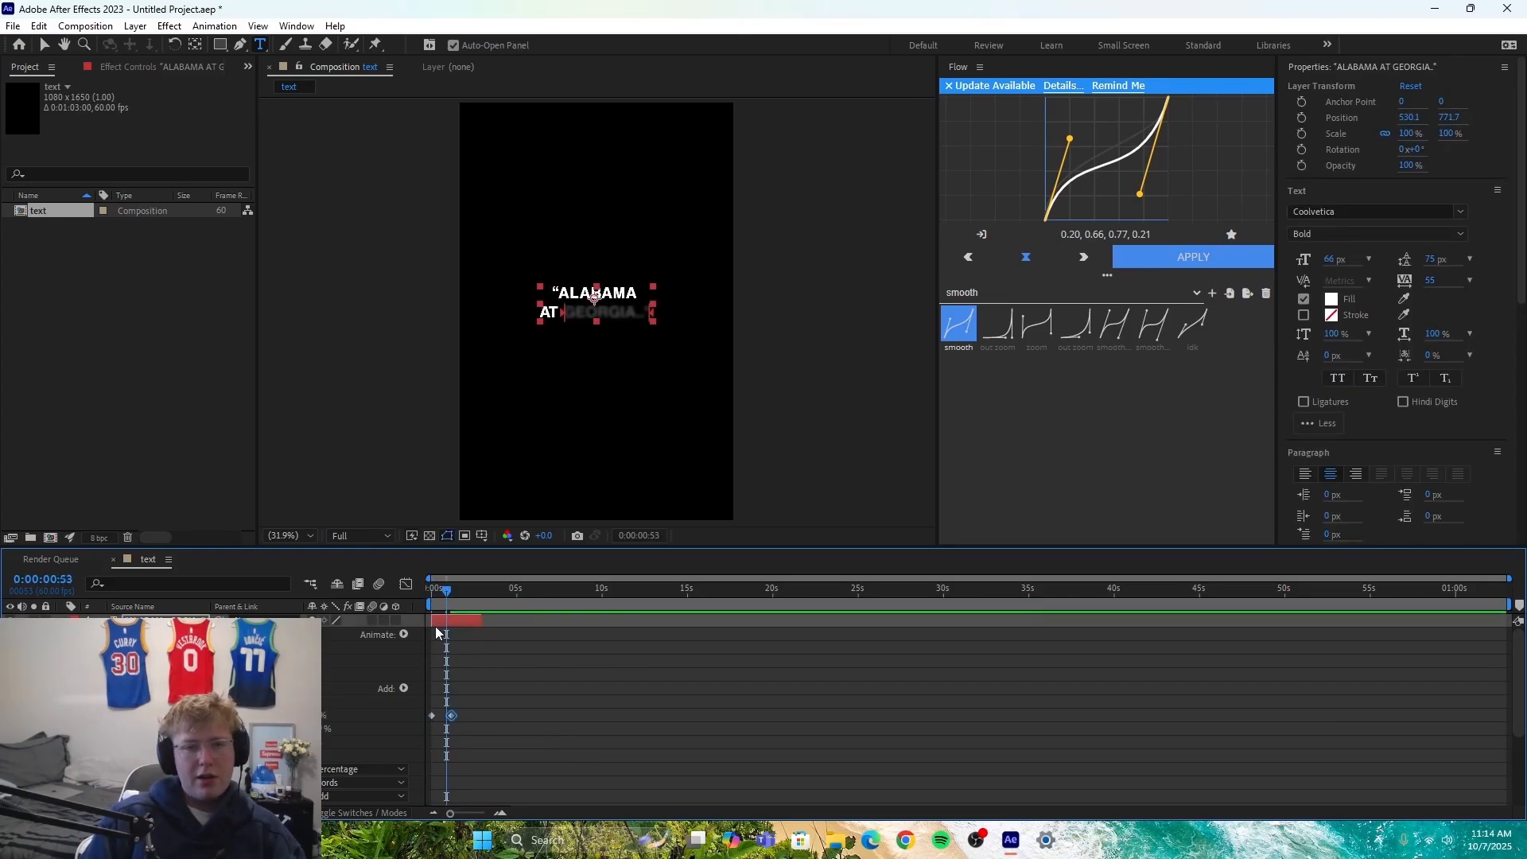
drag(445, 595, 414, 605)
key(space)
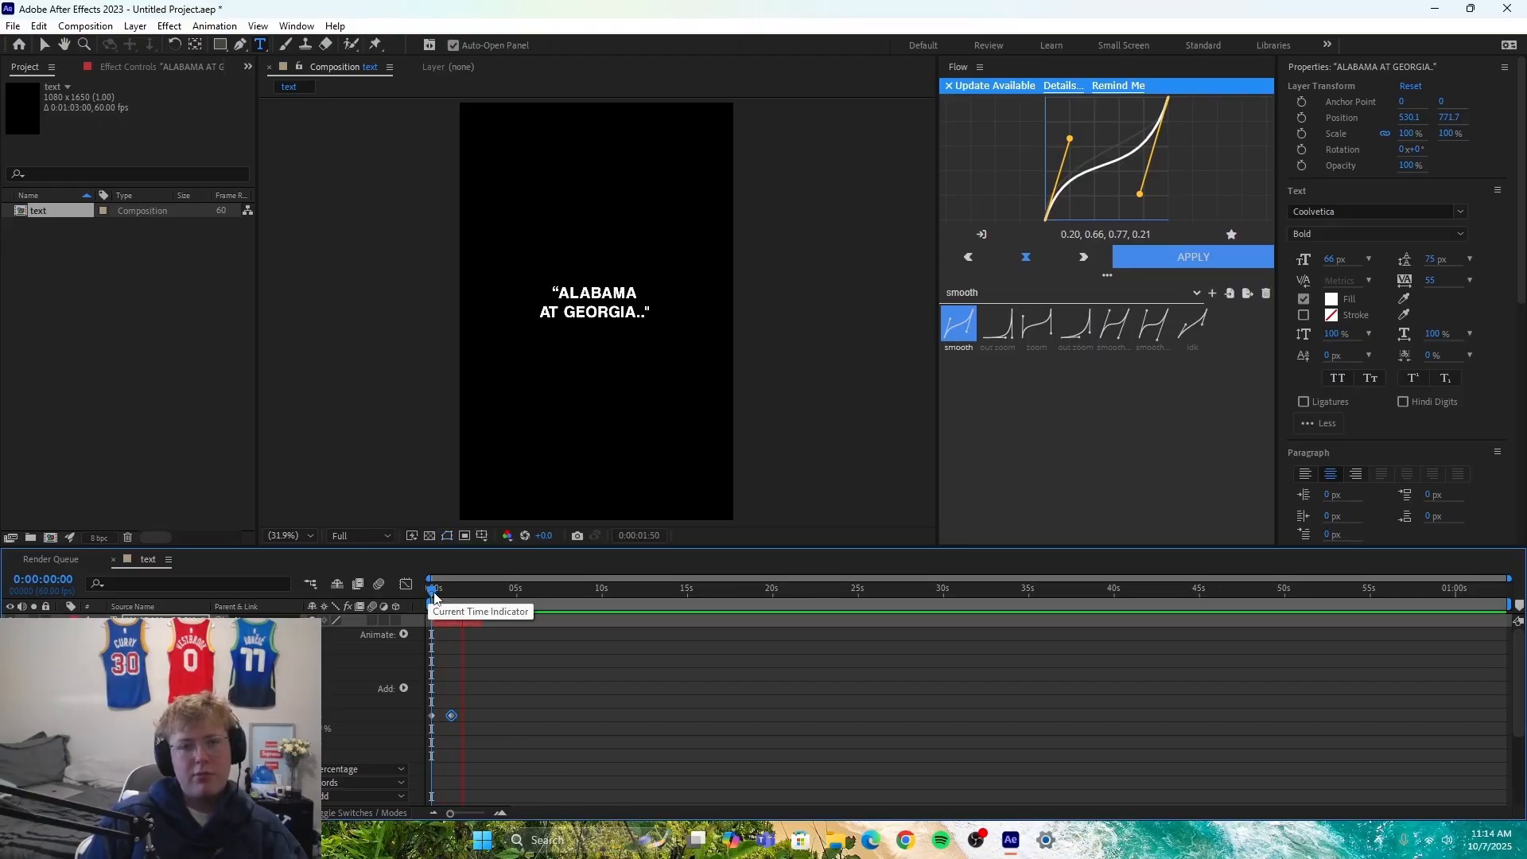
drag(434, 594, 417, 596)
drag(450, 716, 448, 721)
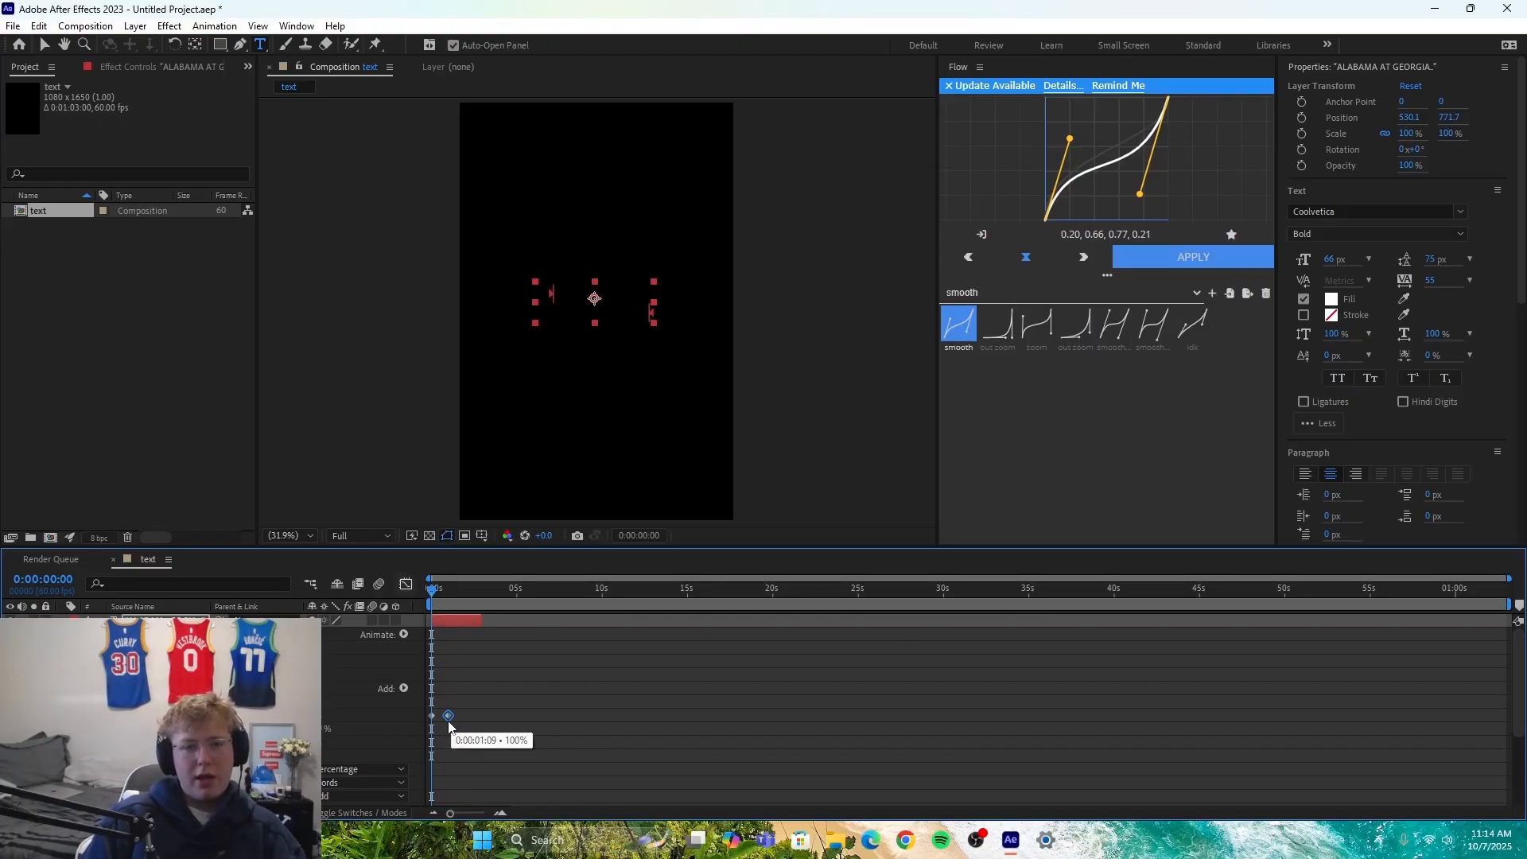
click(483, 691)
key(space)
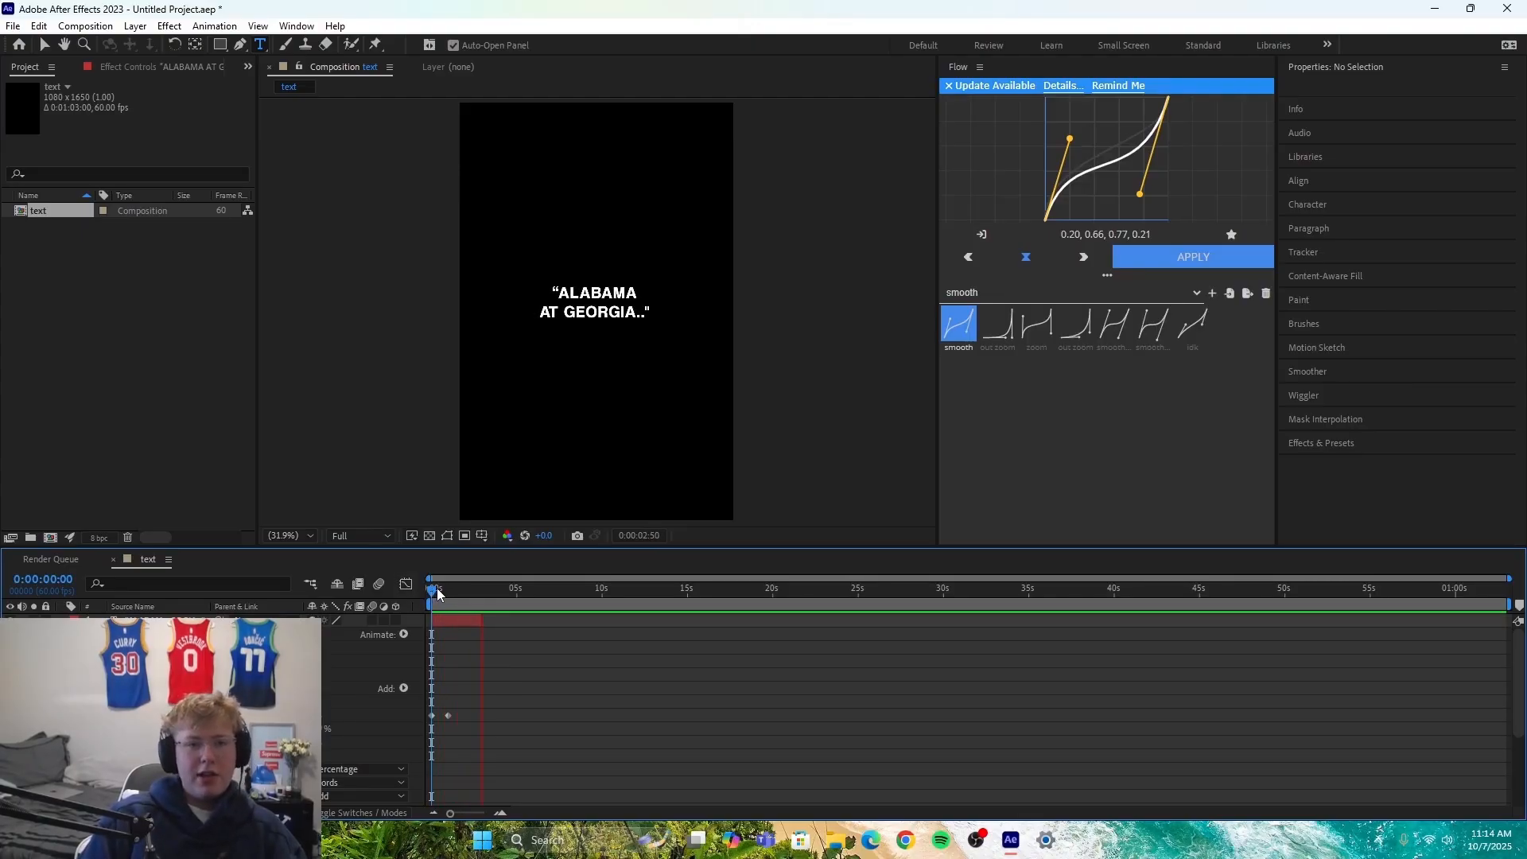
Step: Duplicate the caption layer, place the copy so it starts where the original ends, and preview the sequence
drag(436, 589, 466, 594)
key(u)
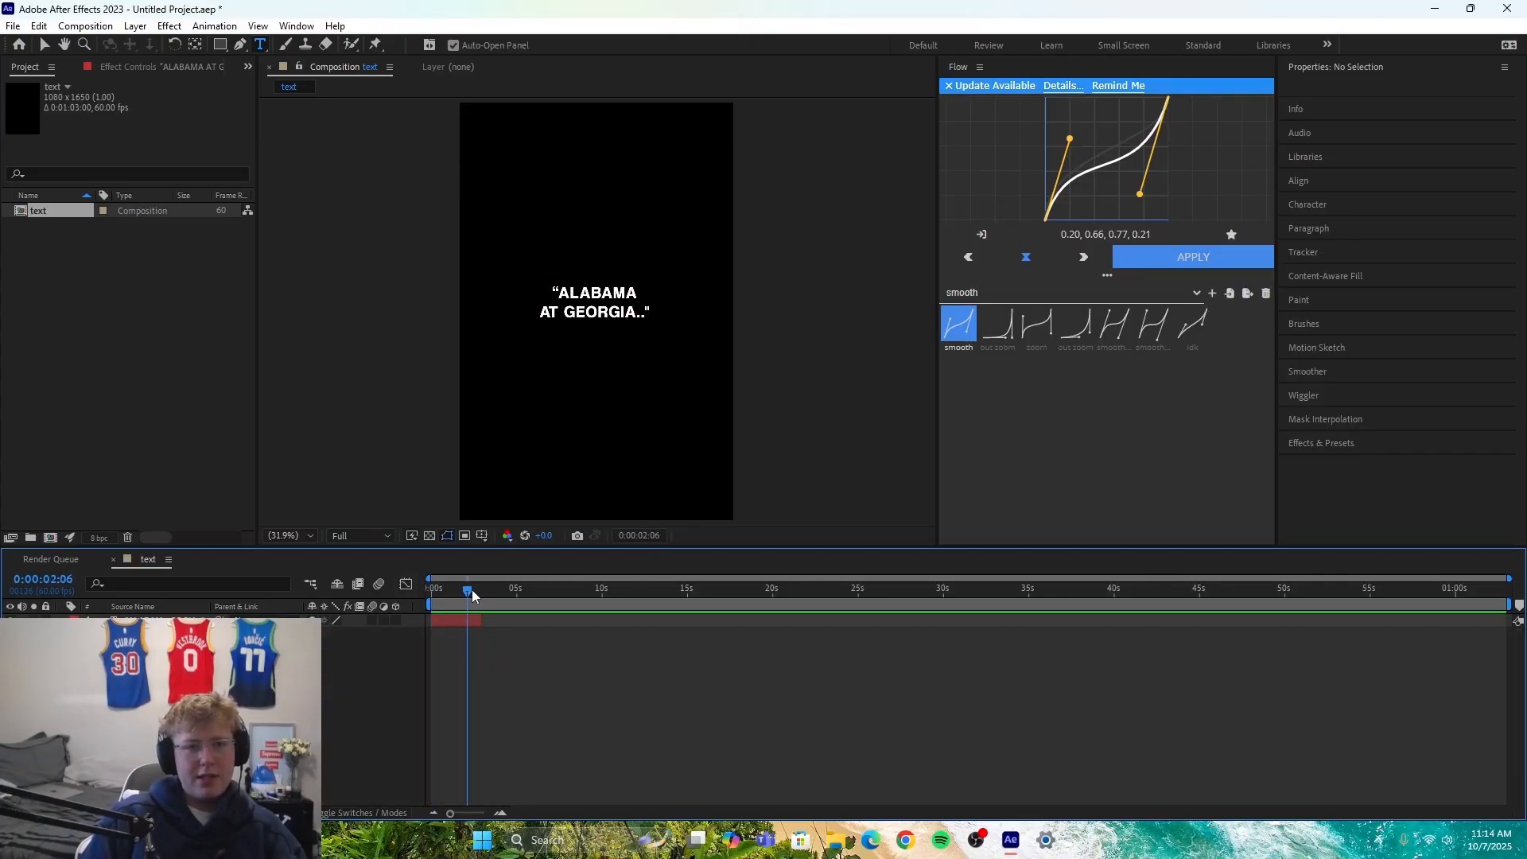
drag(470, 589, 470, 624)
click(469, 625)
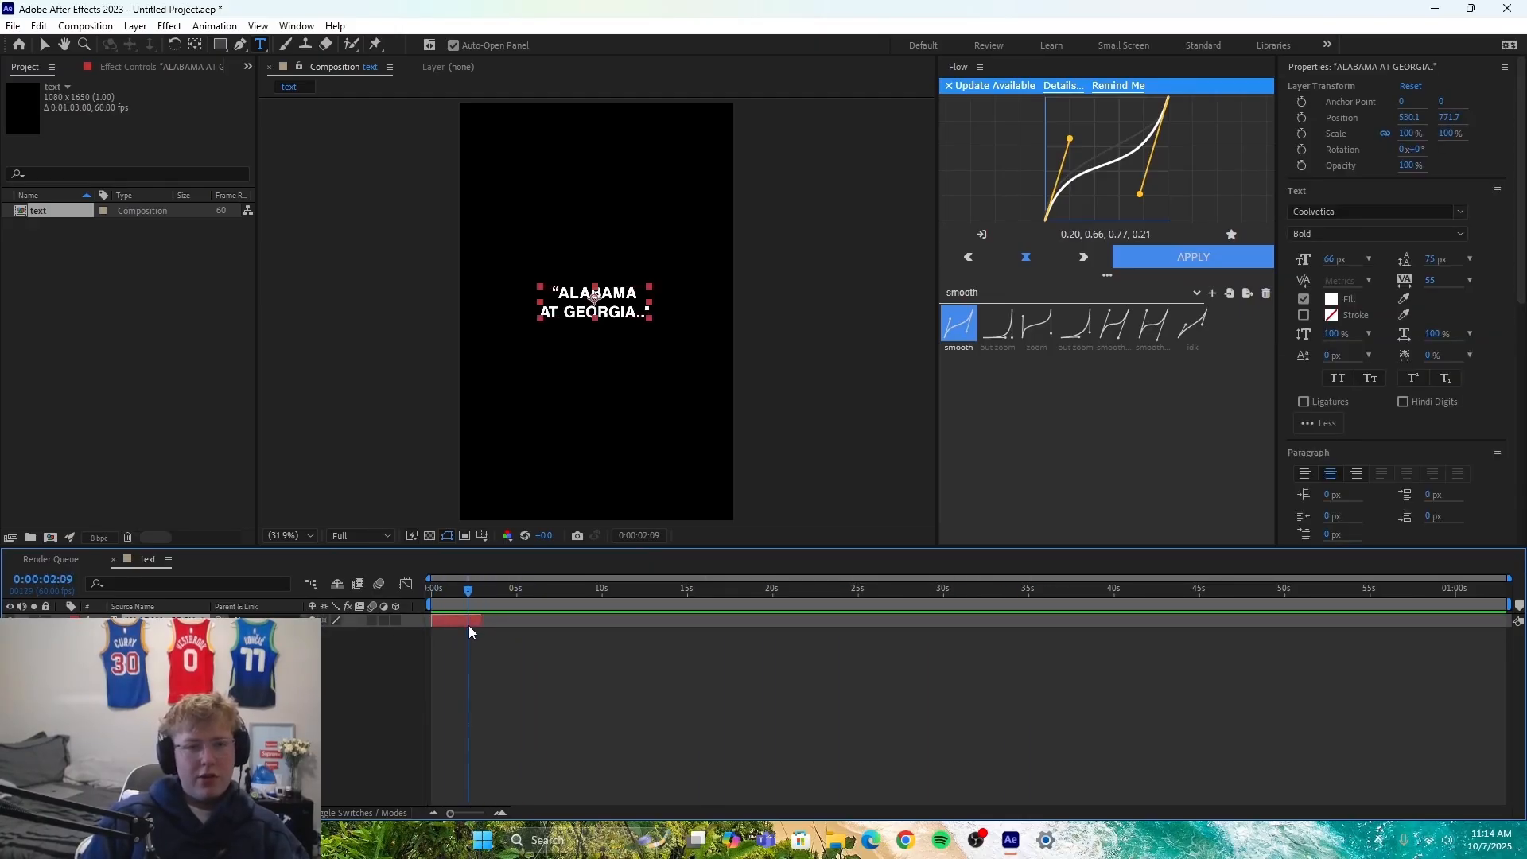
key(ctrl+d)
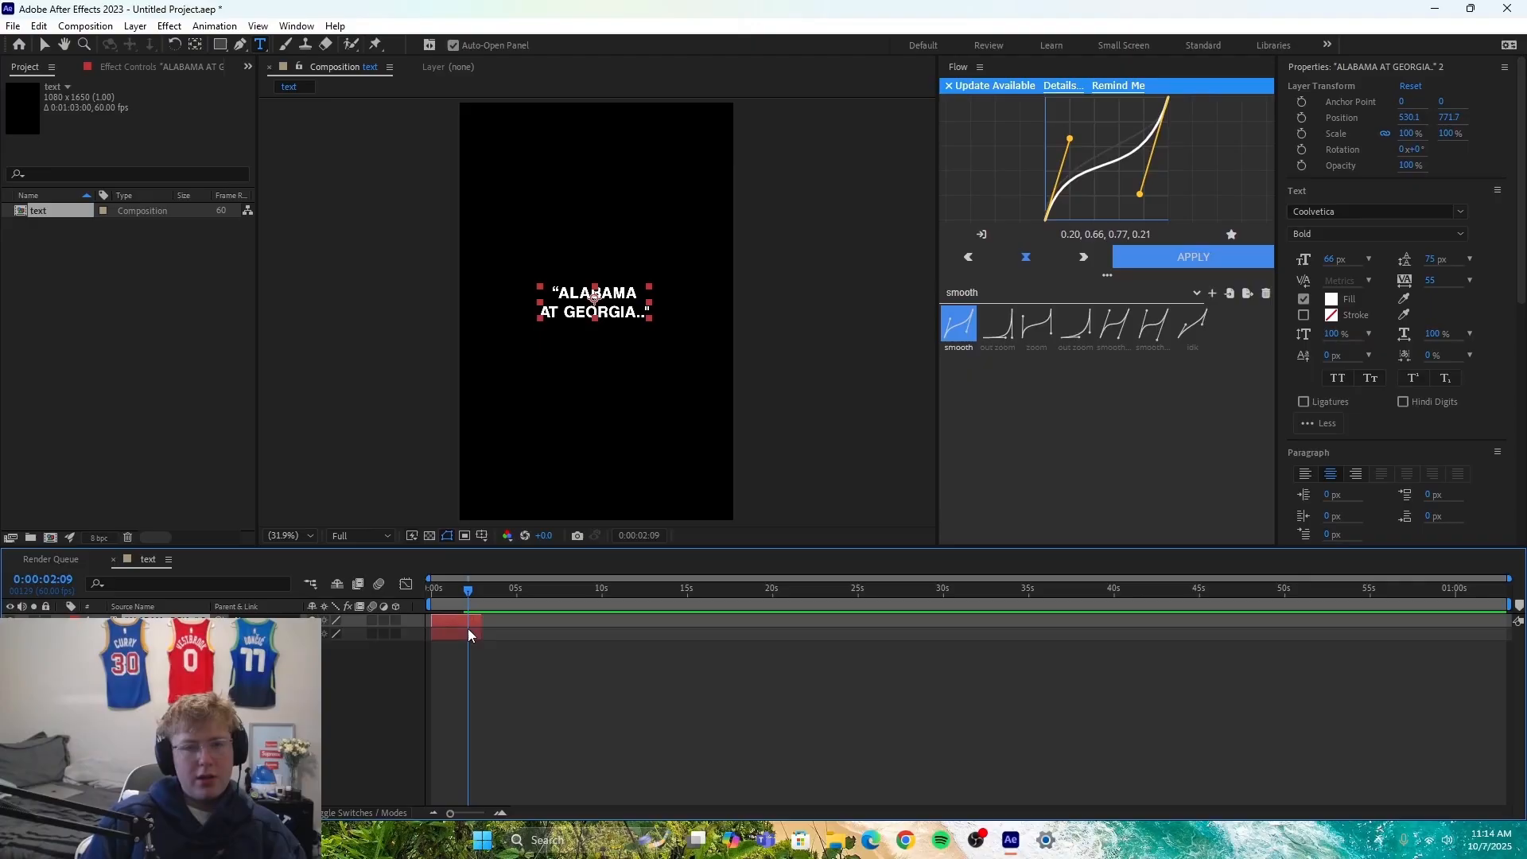
drag(450, 621, 503, 642)
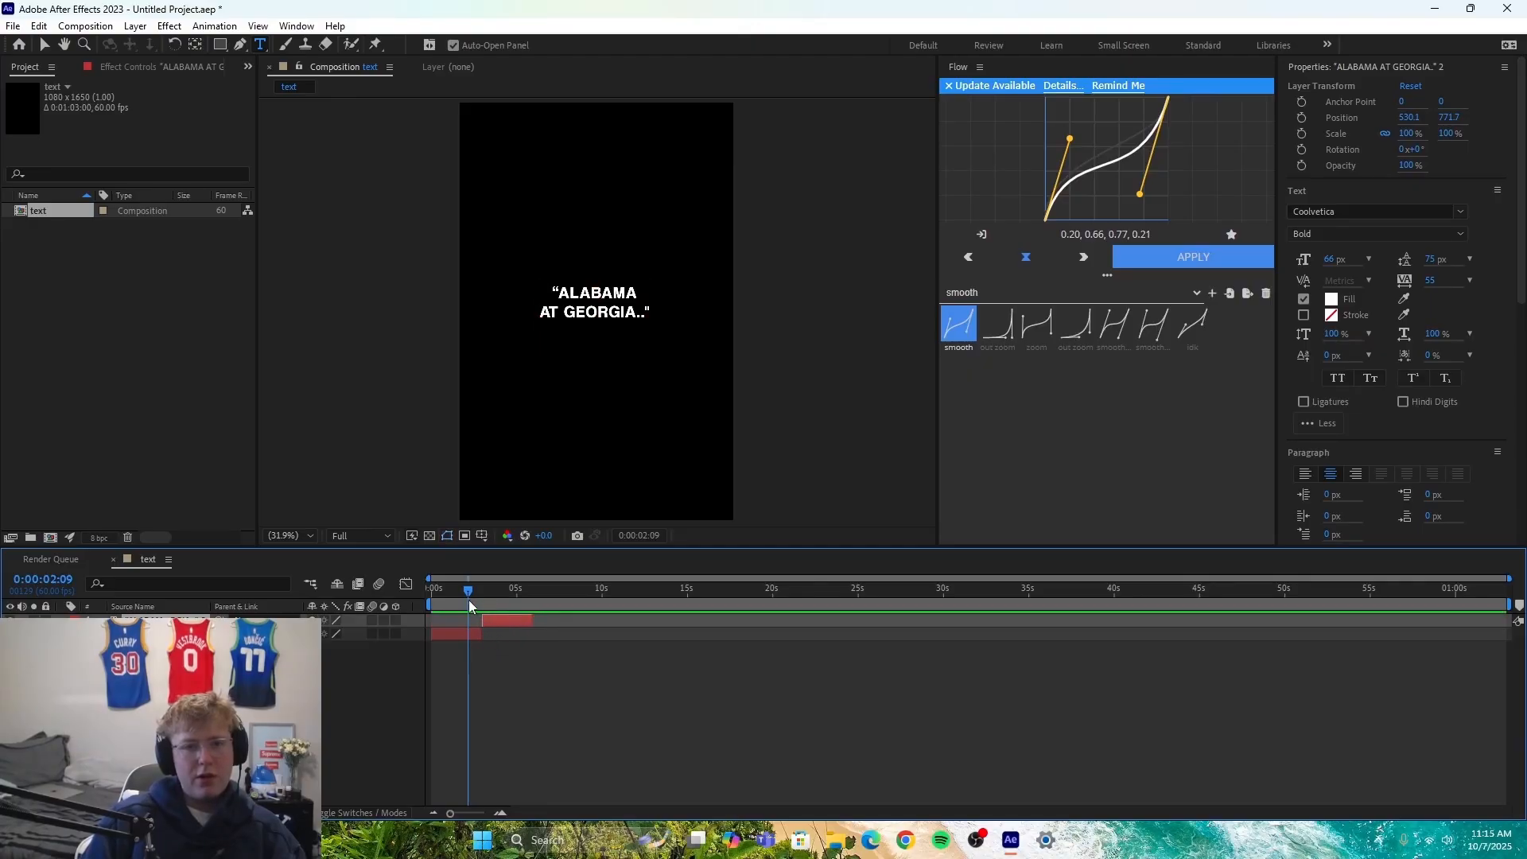
key(space)
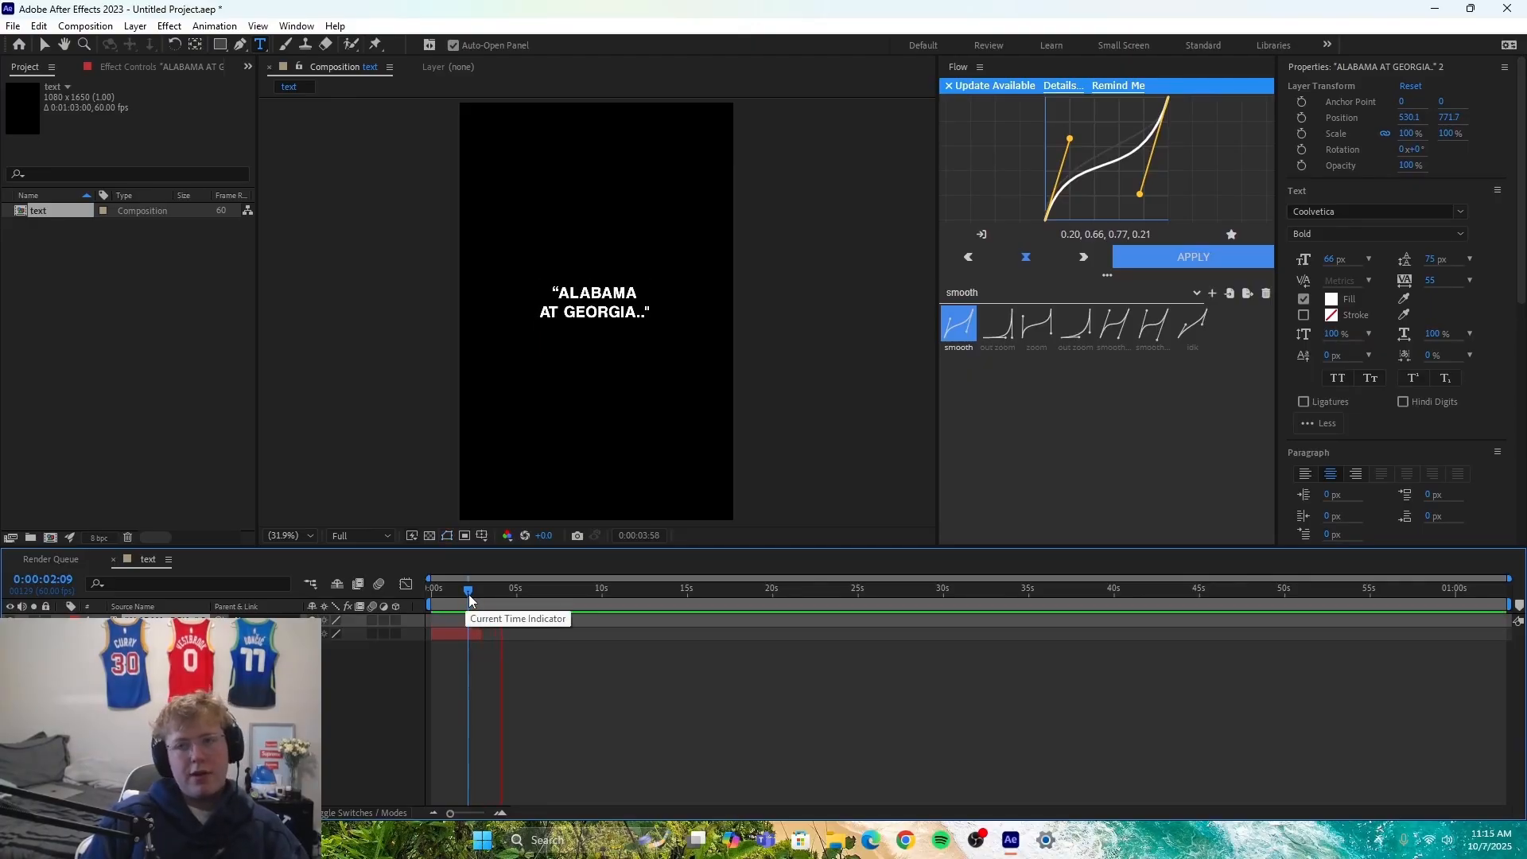
Step: Colour the second line, "AT GEORGIA..", of the original caption red (FF0000)
drag(468, 602, 448, 631)
click(465, 646)
click(468, 634)
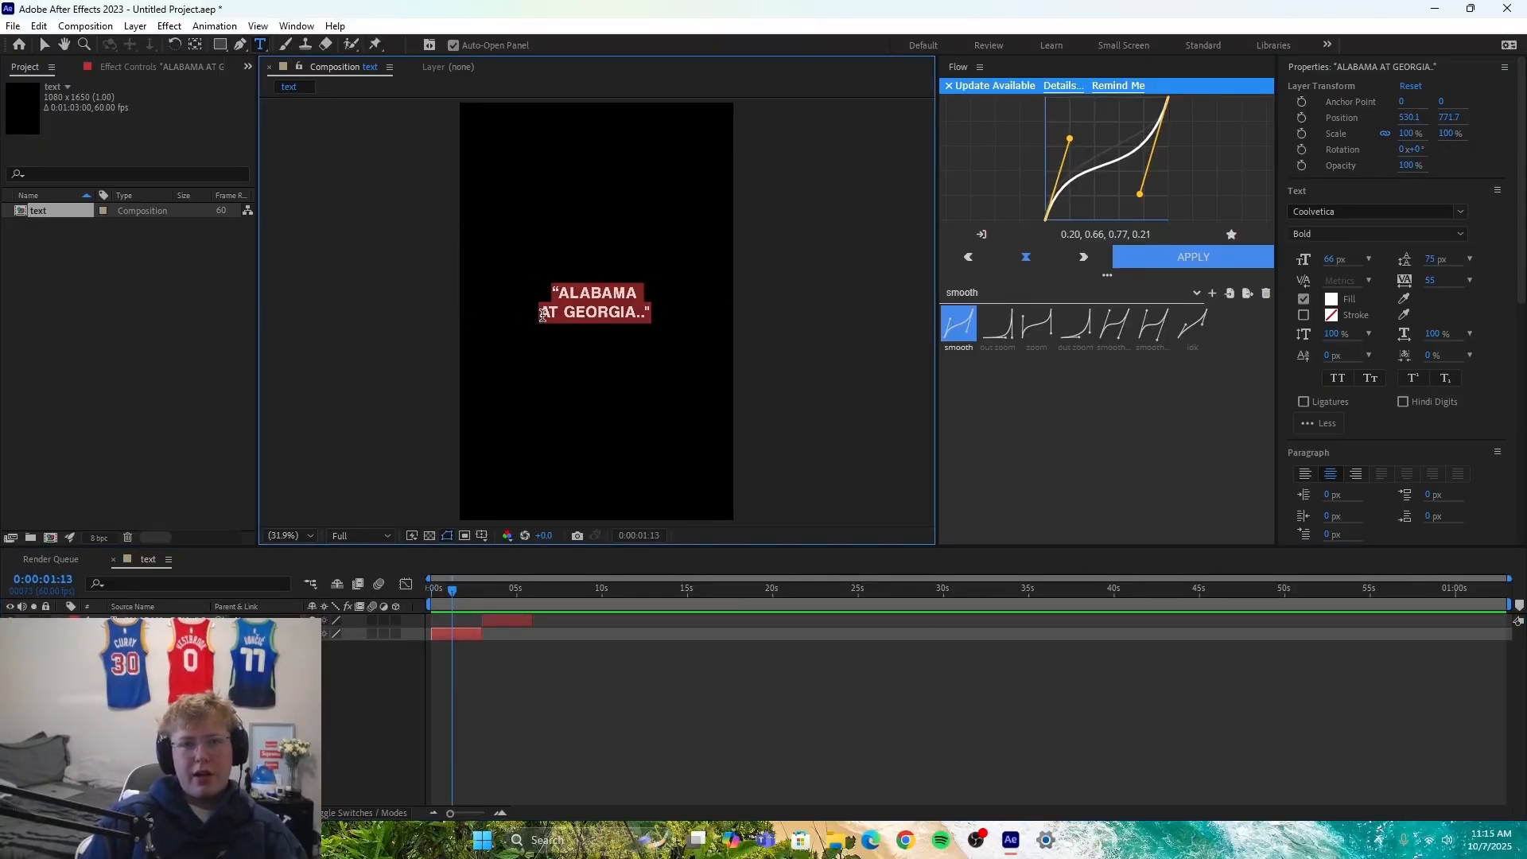
click(469, 680)
click(469, 632)
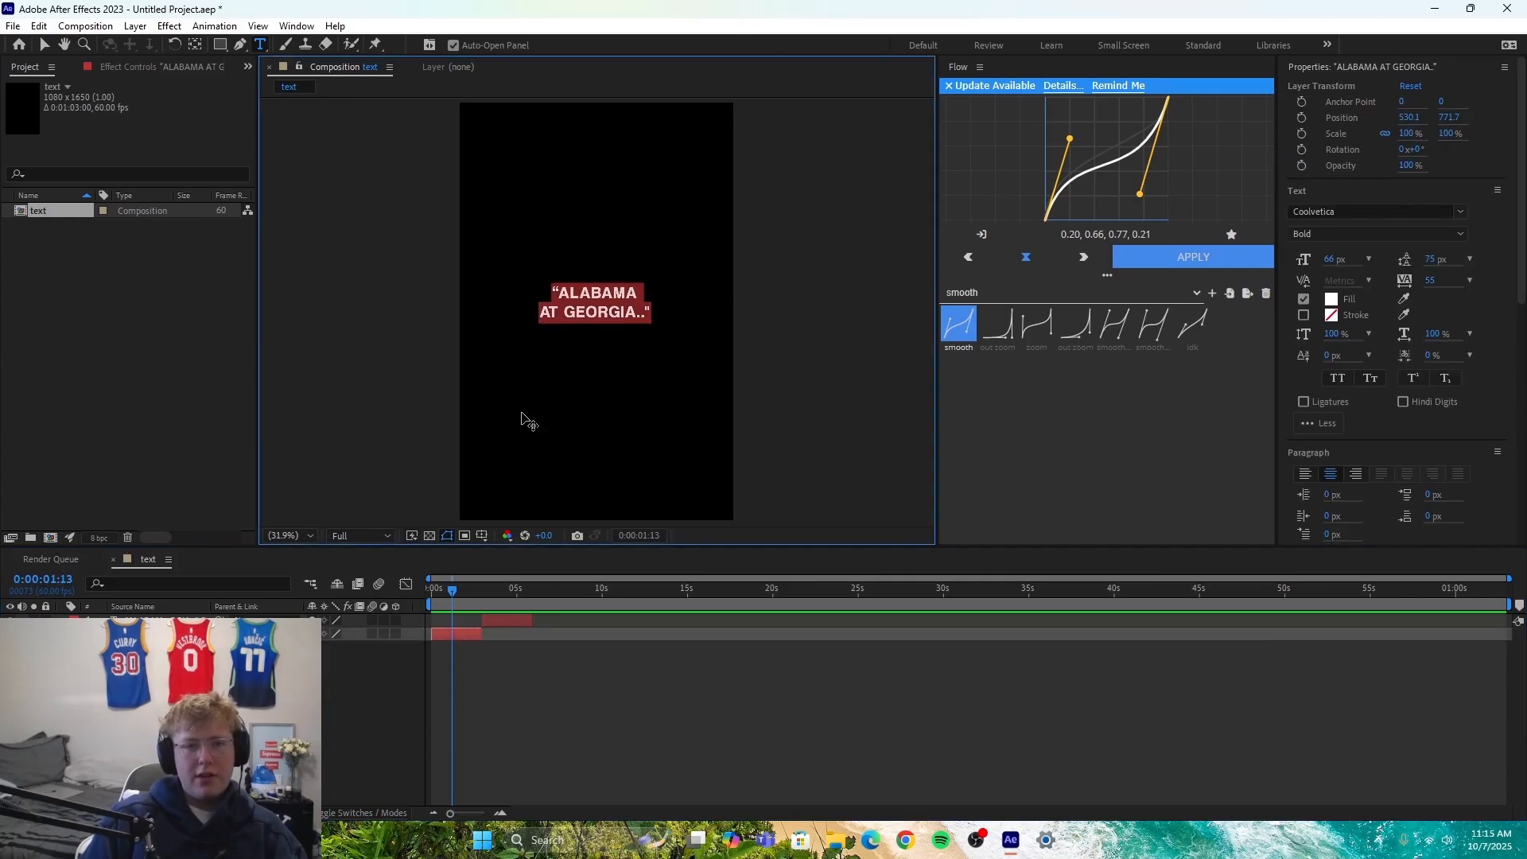
drag(540, 315, 703, 301)
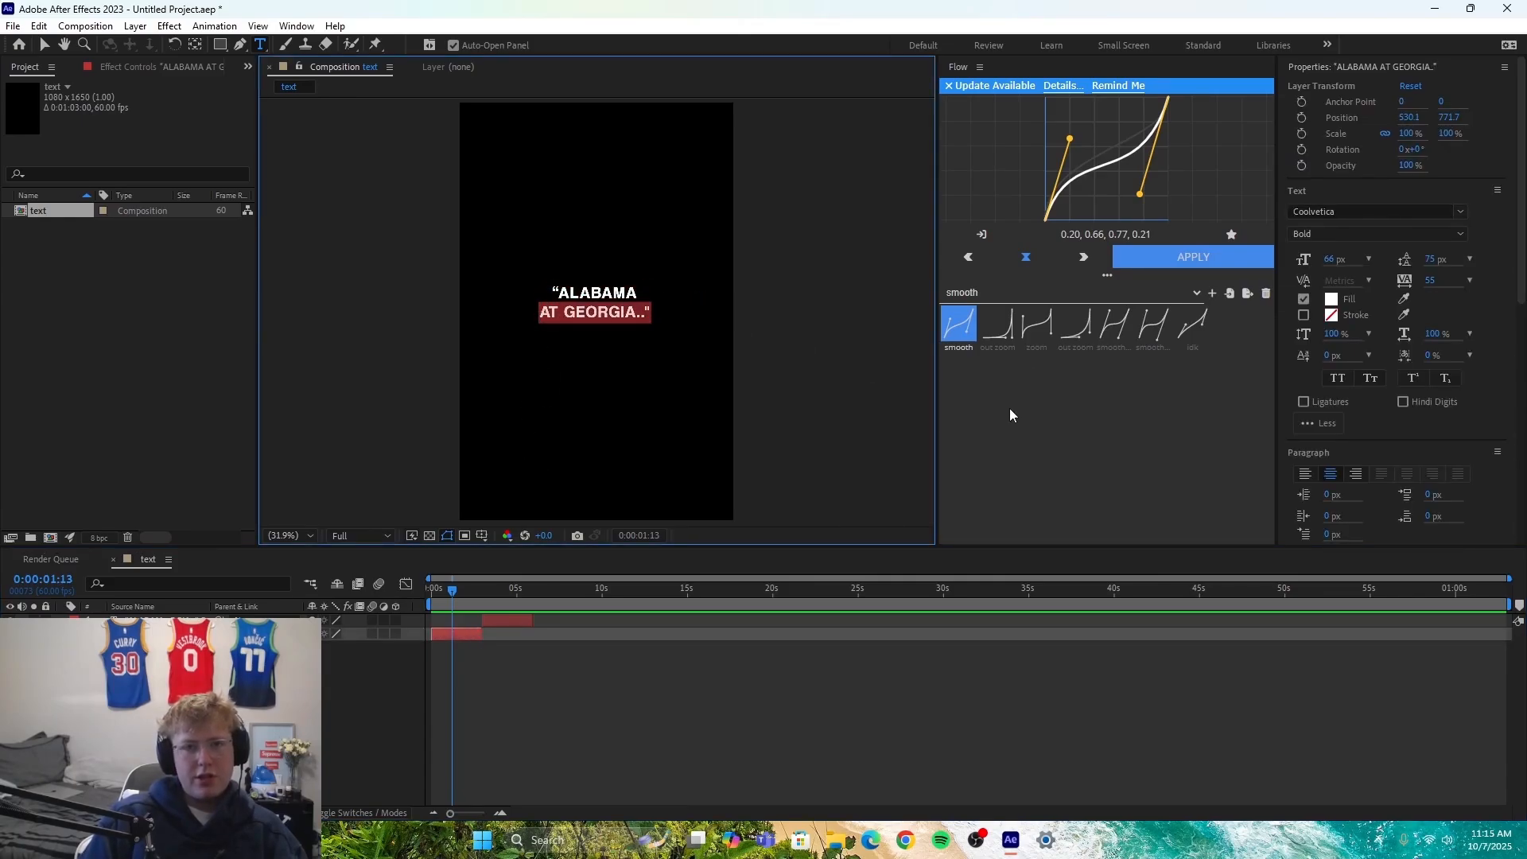
click(1330, 299)
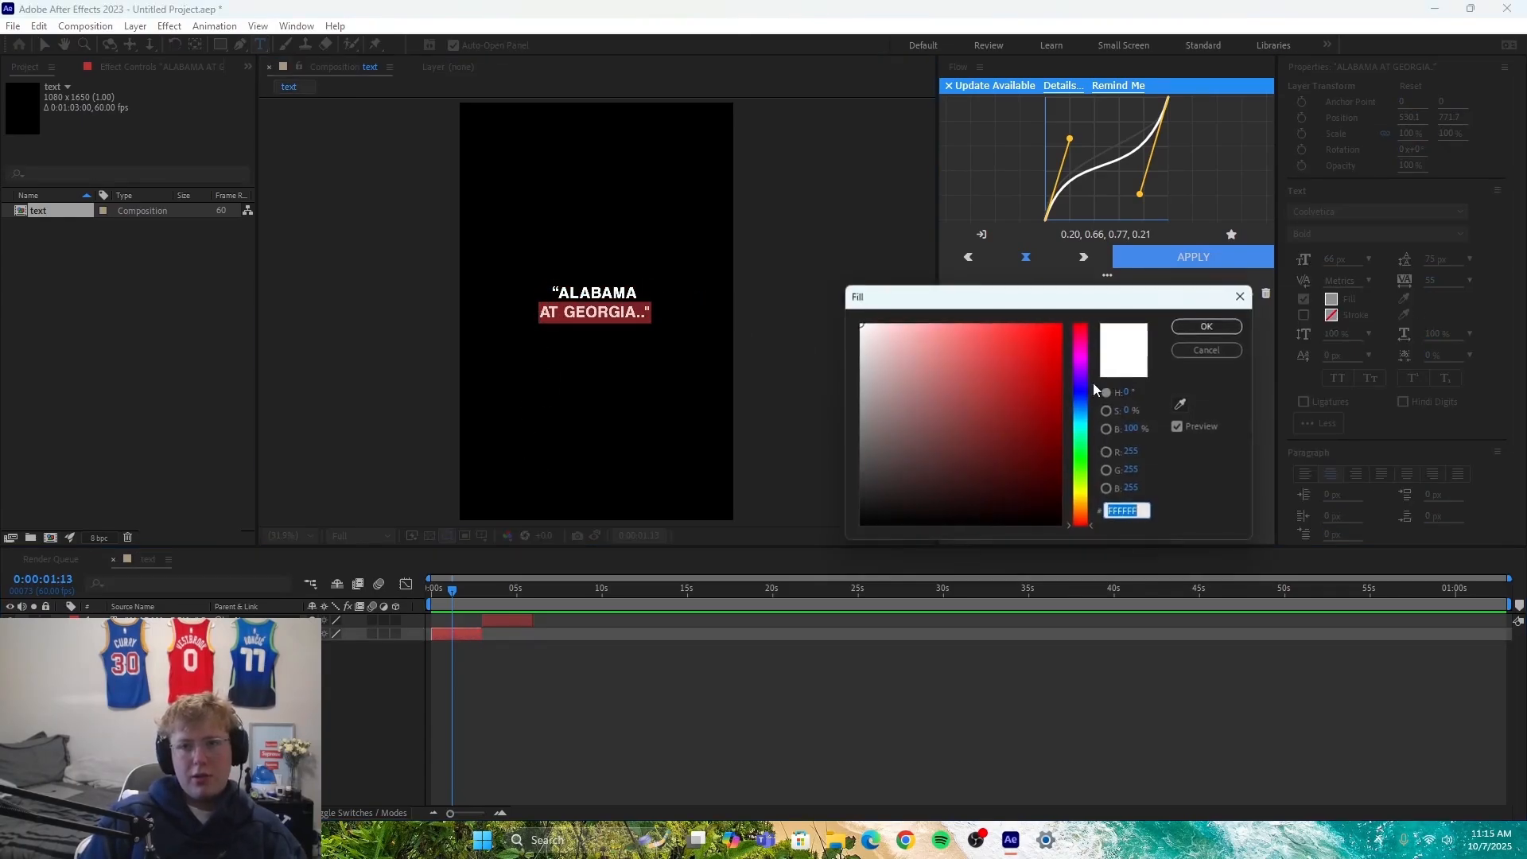
click(1060, 325)
click(1230, 325)
Step: Try the original caption's second line in blue (0048FF), and return it to red (FF0000)
click(1331, 298)
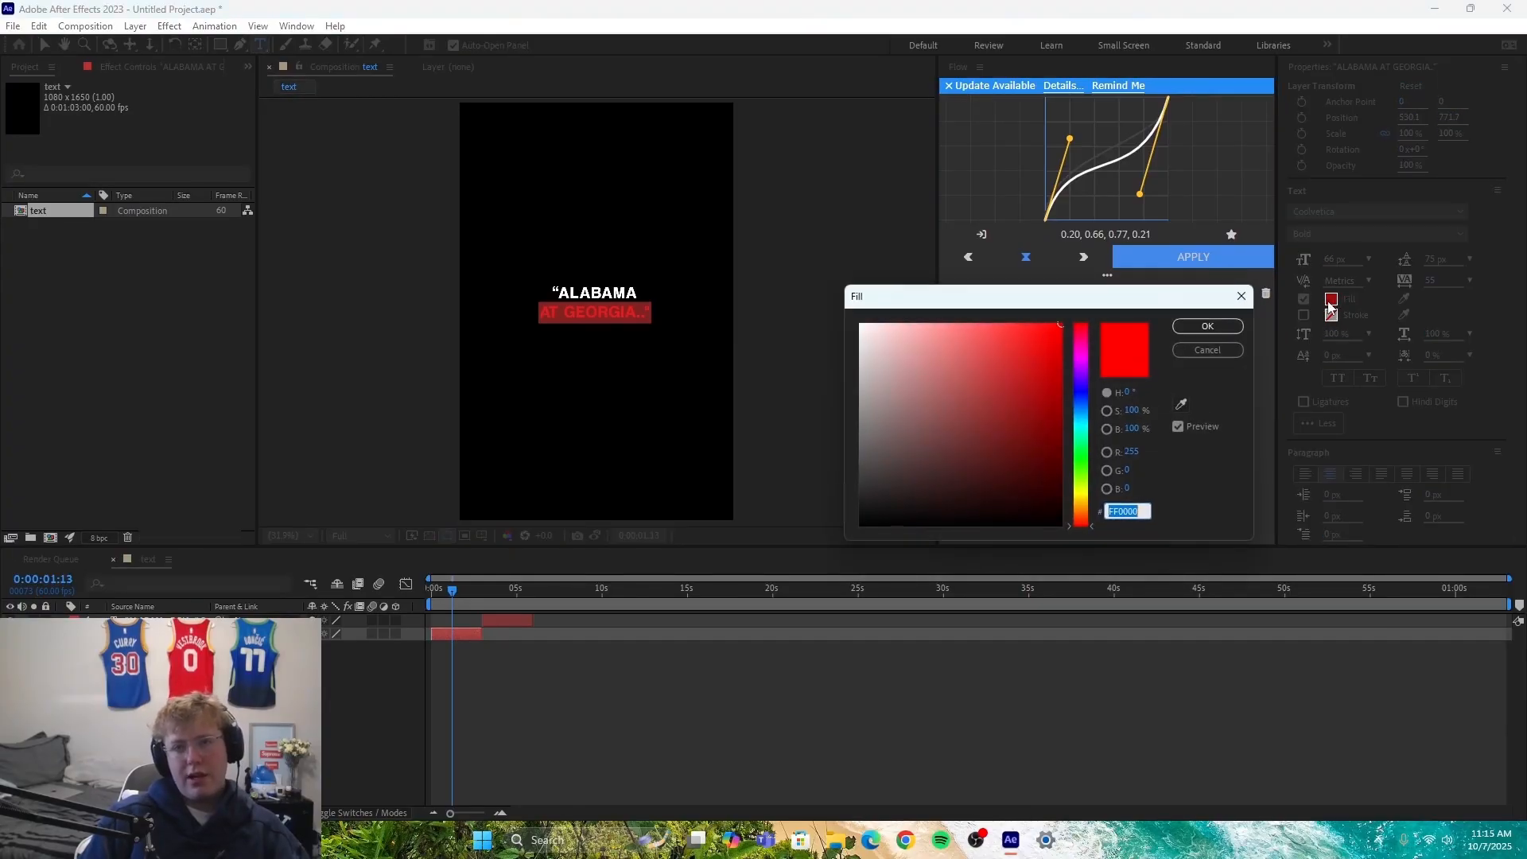
click(1079, 399)
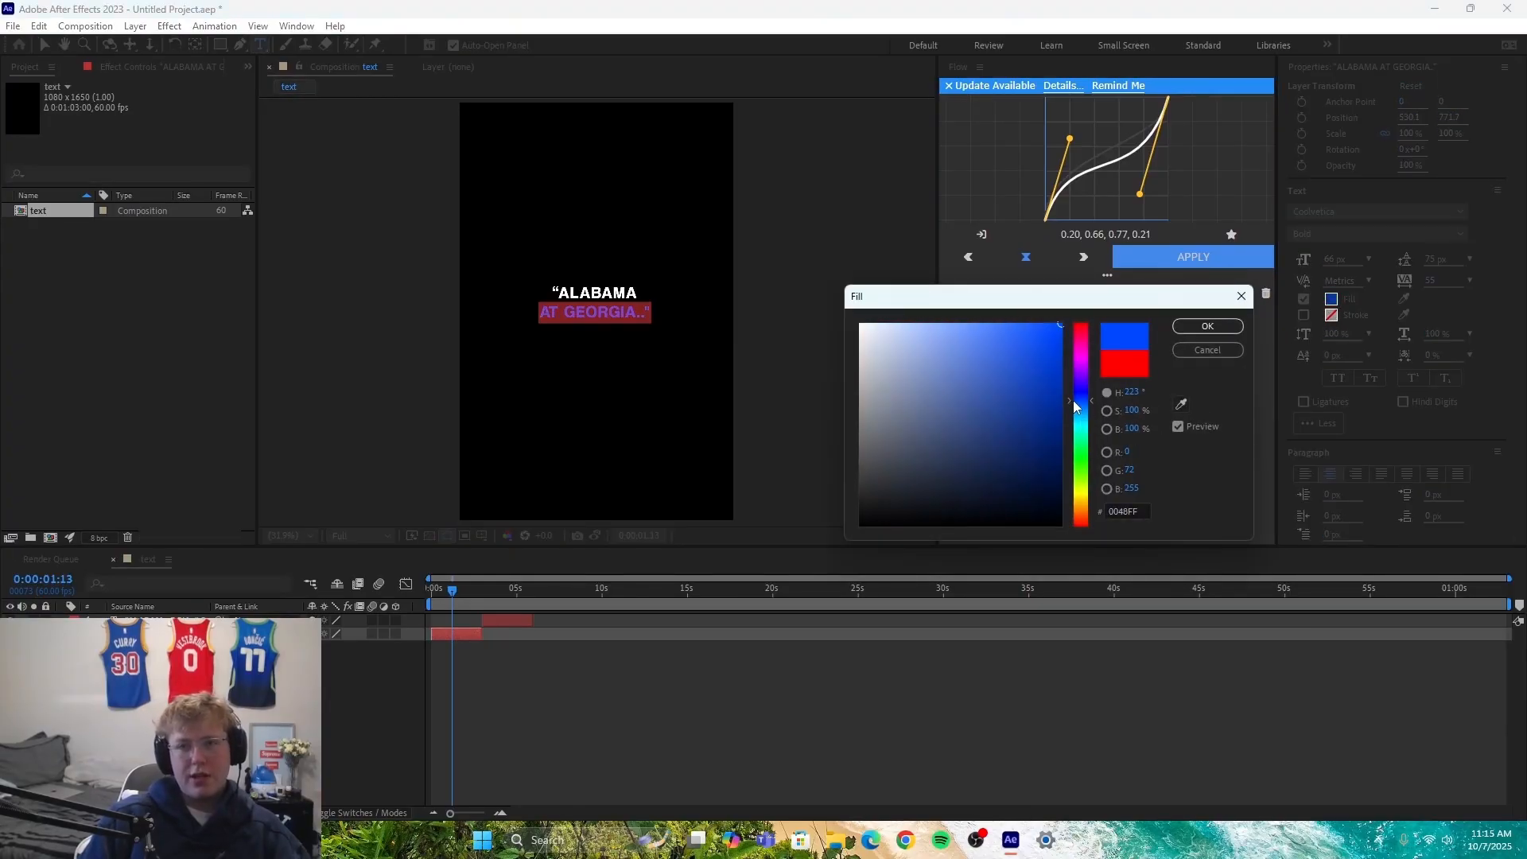
click(1207, 326)
click(627, 679)
double_click(466, 636)
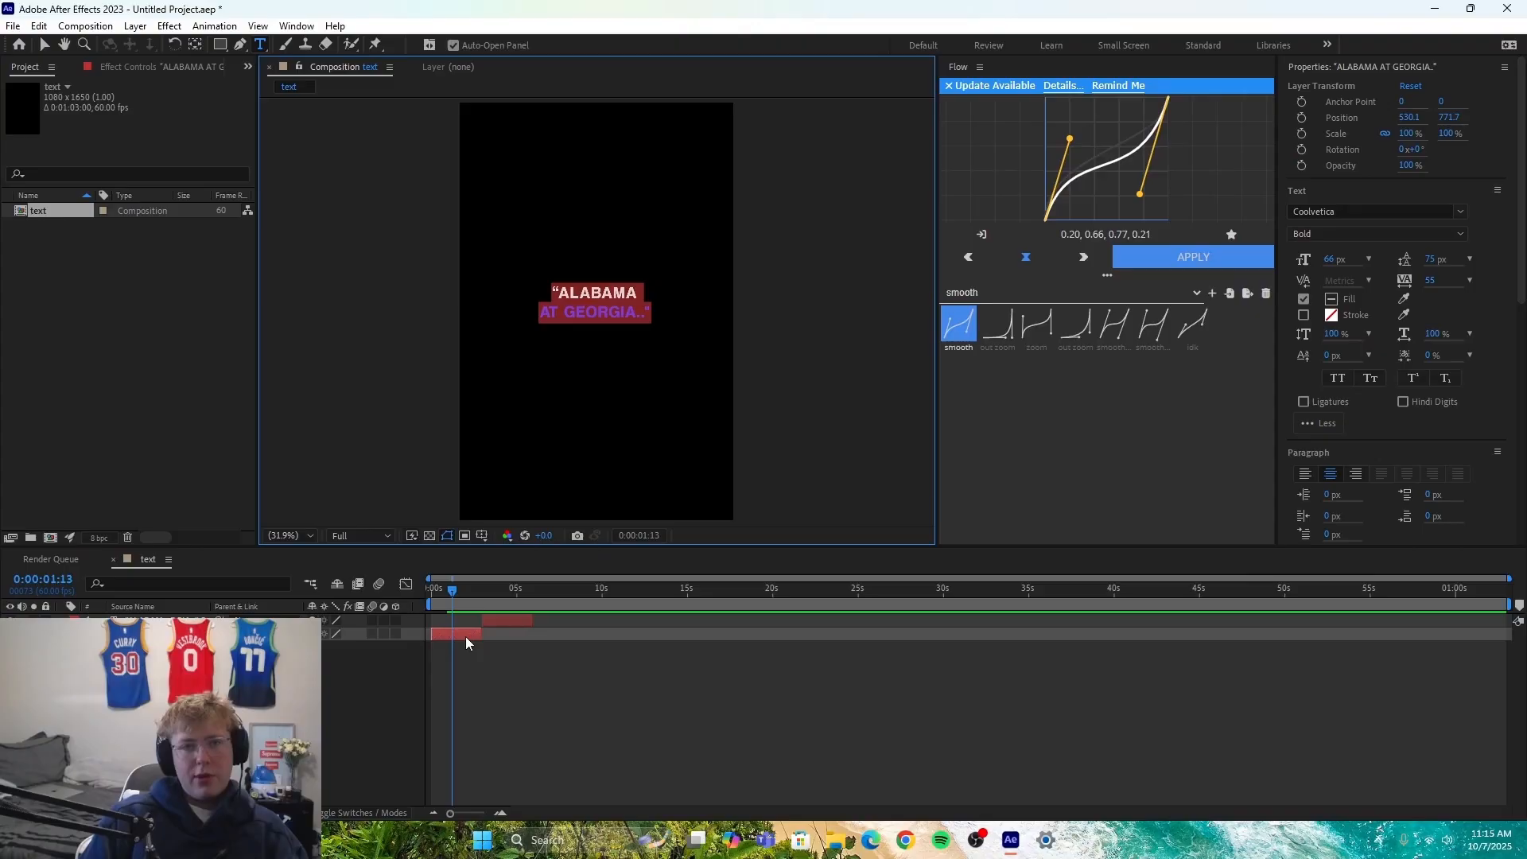
drag(530, 312, 732, 318)
click(1330, 299)
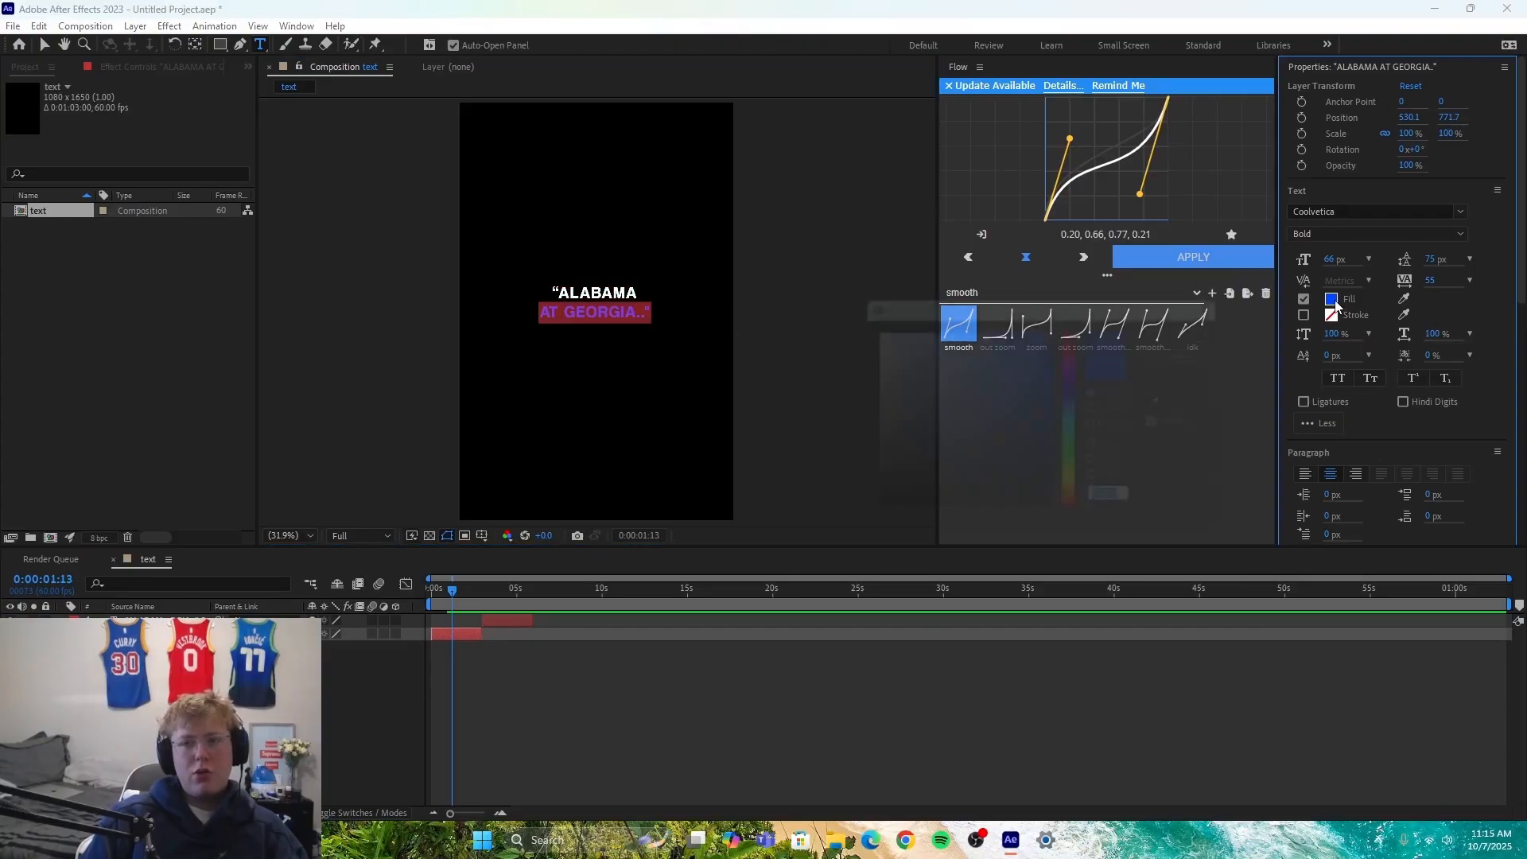
drag(1086, 364, 1081, 326)
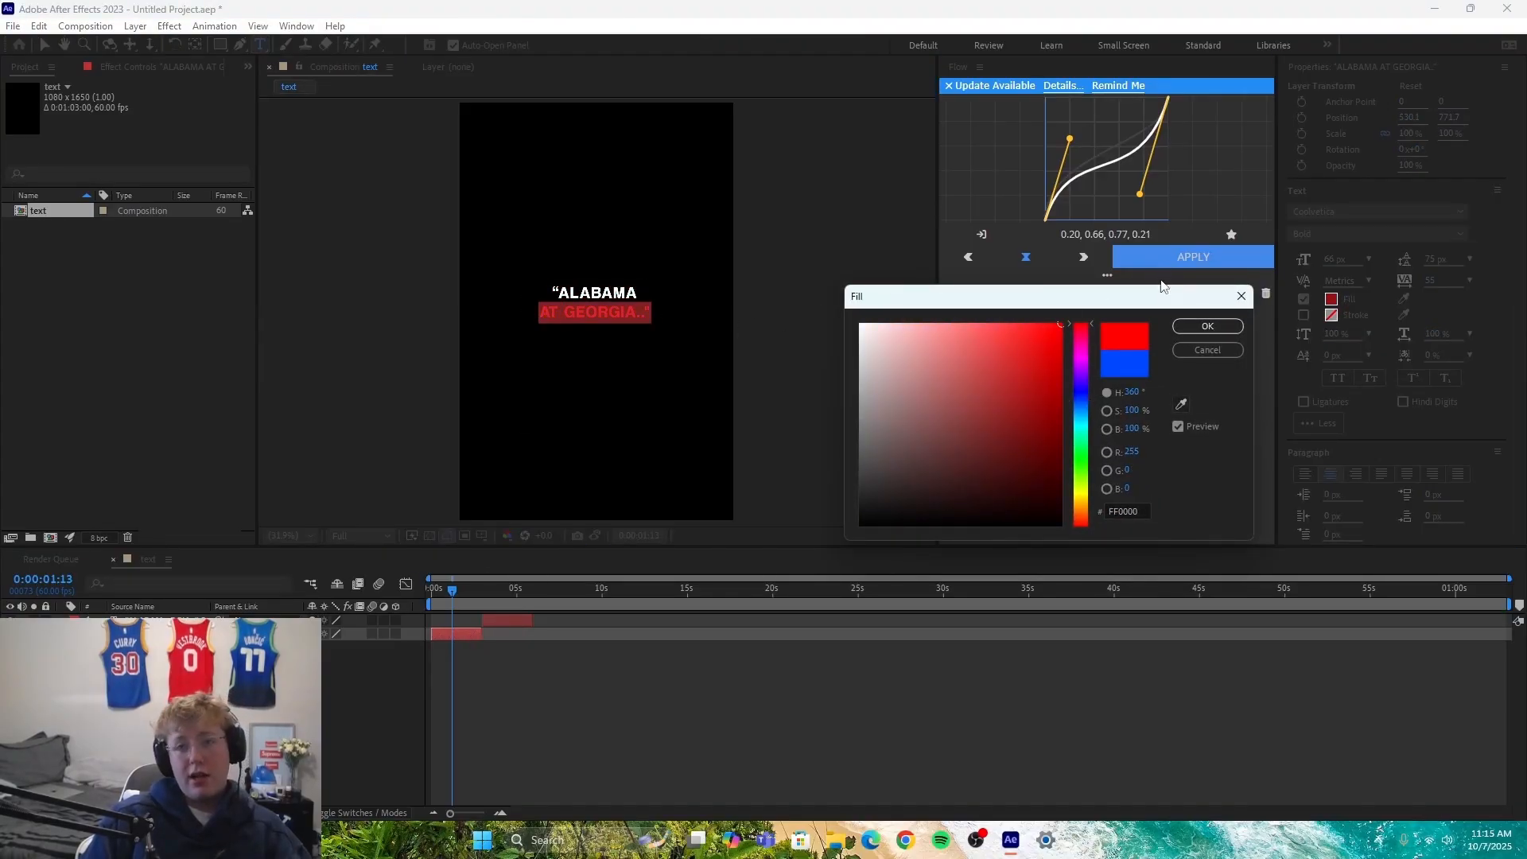
click(1207, 326)
click(668, 680)
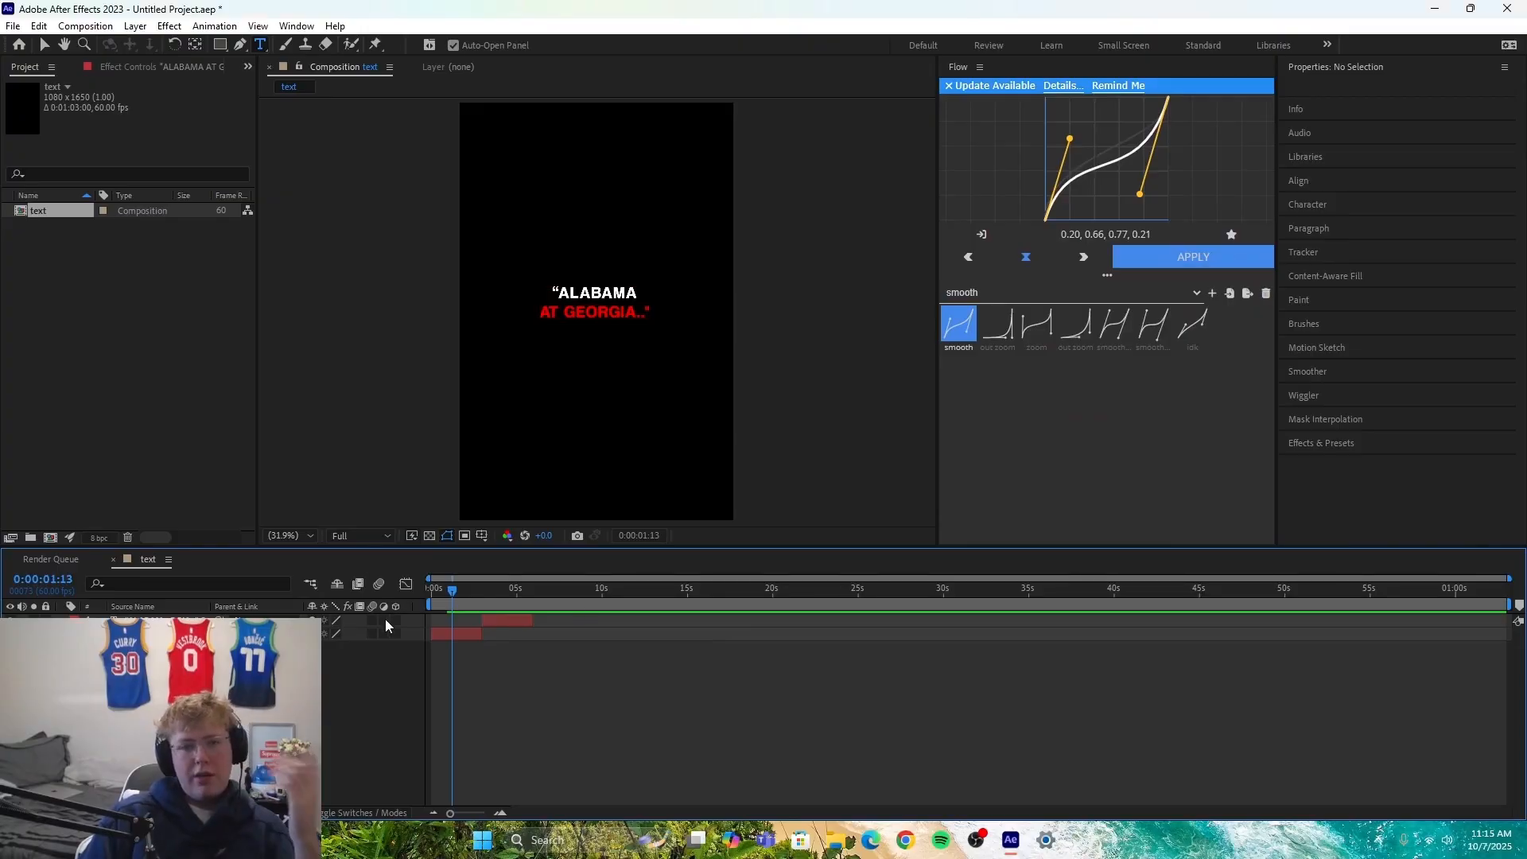
Step: Find the Stylize Glow effect by searching for "glow" and apply it to the original caption layer
click(441, 633)
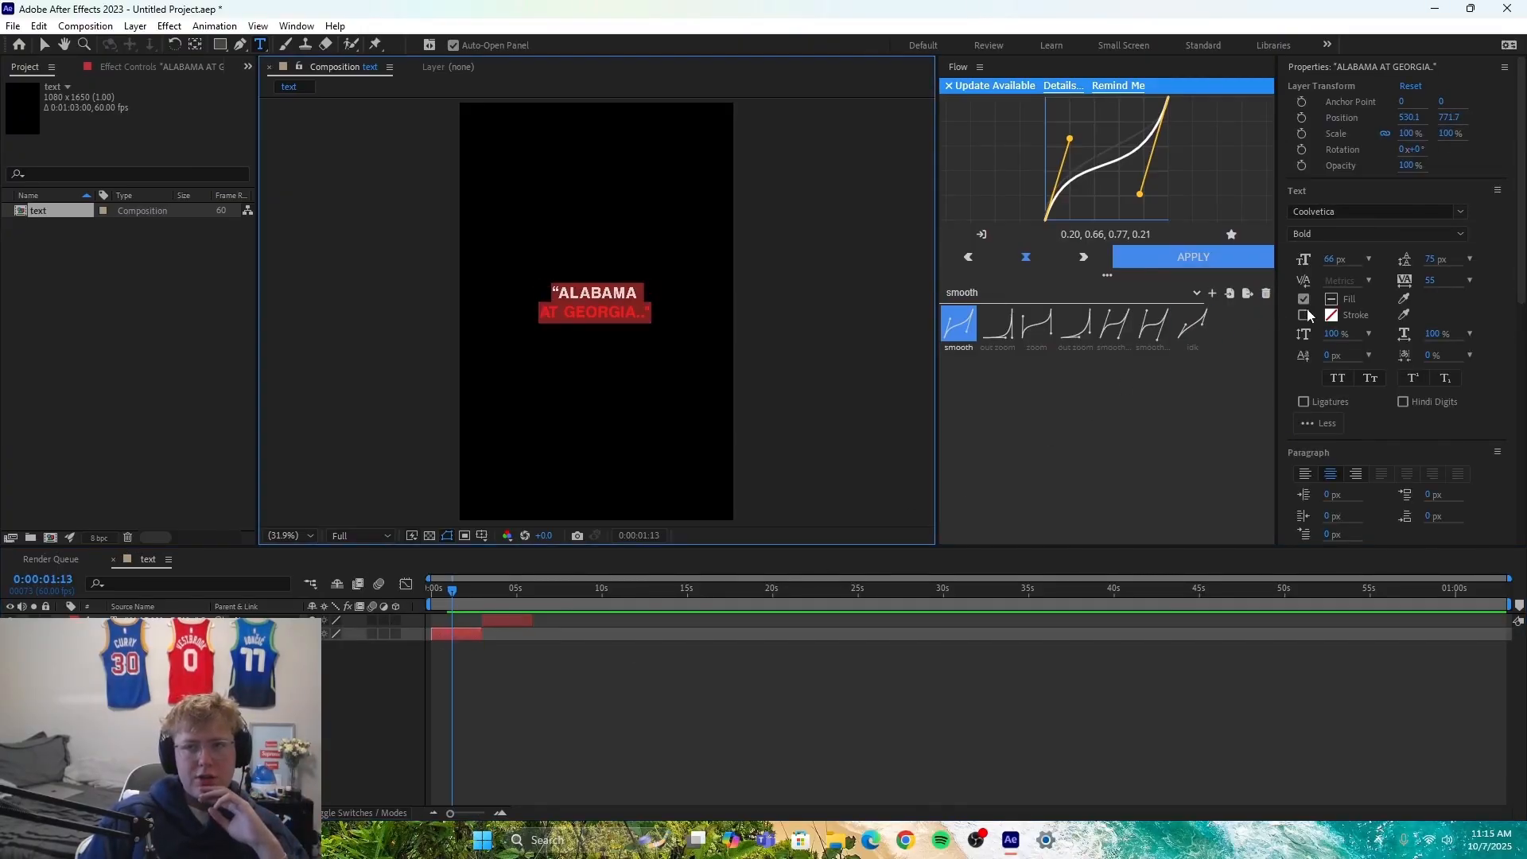
scroll(1405, 435, down, 5)
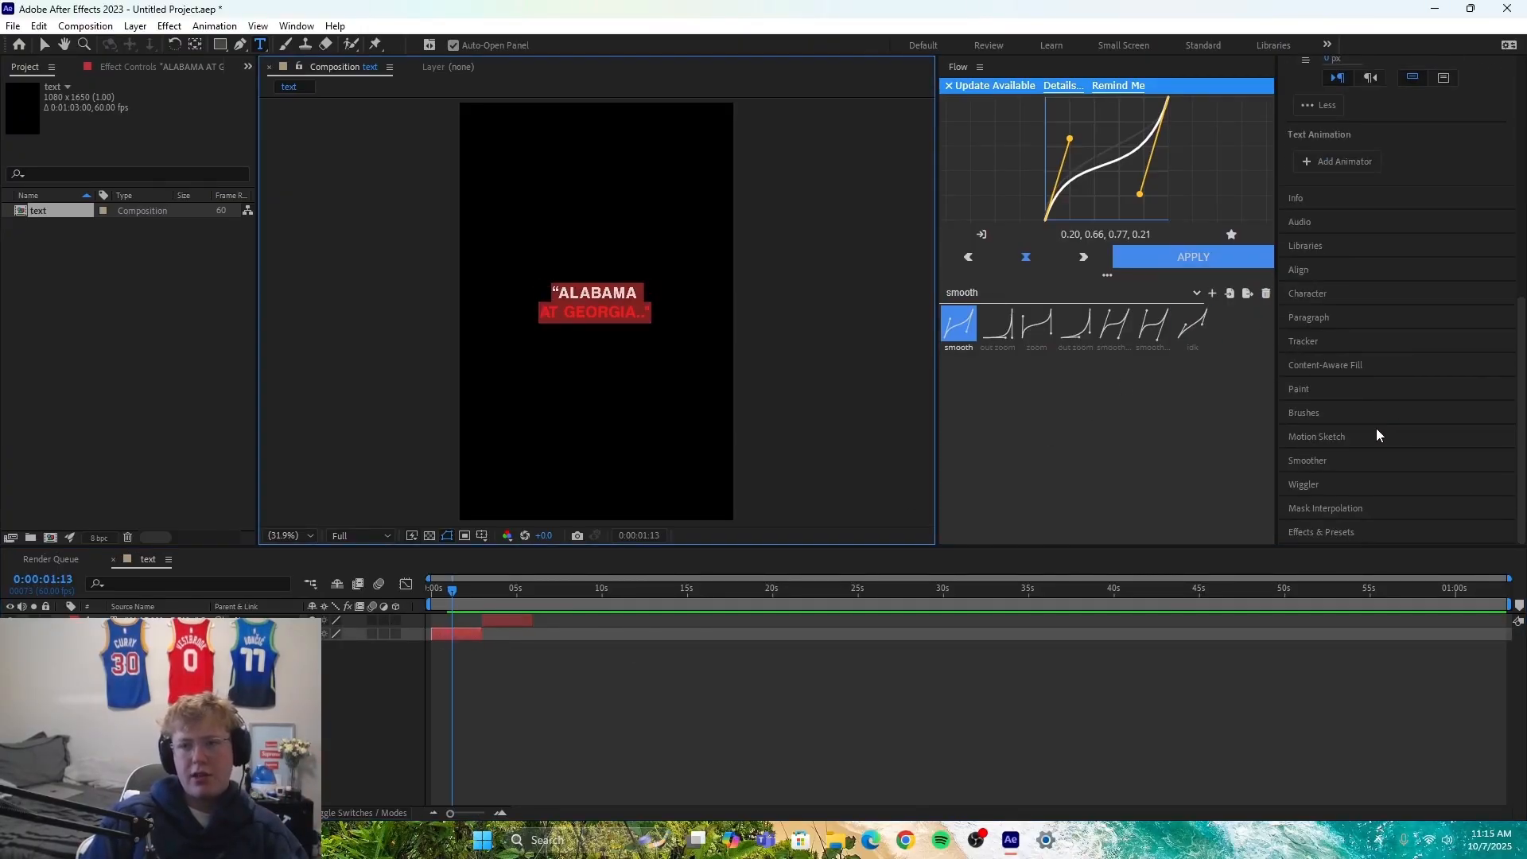
click(537, 652)
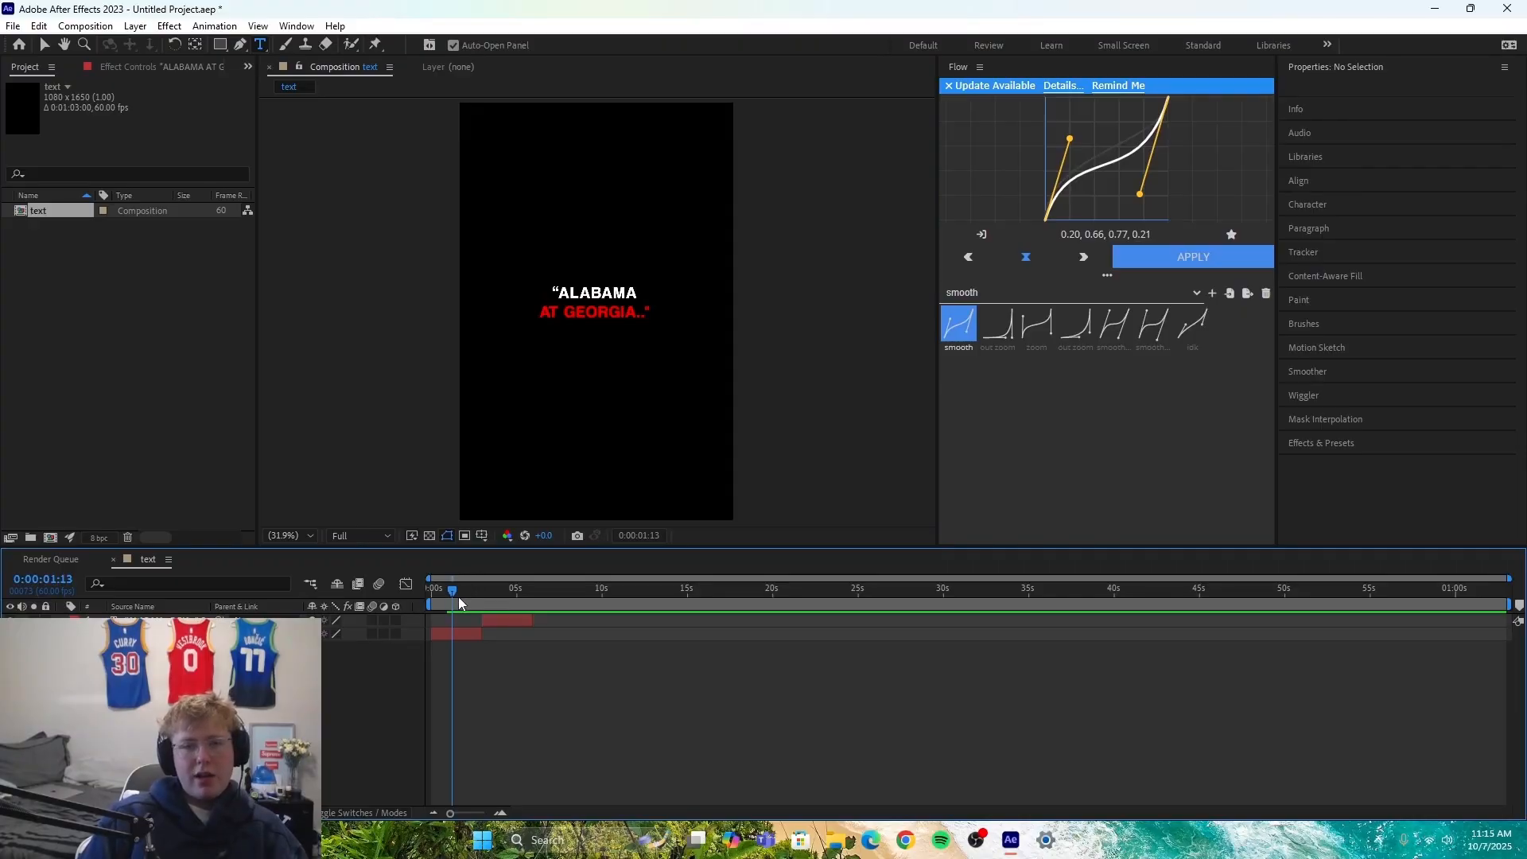
click(1366, 447)
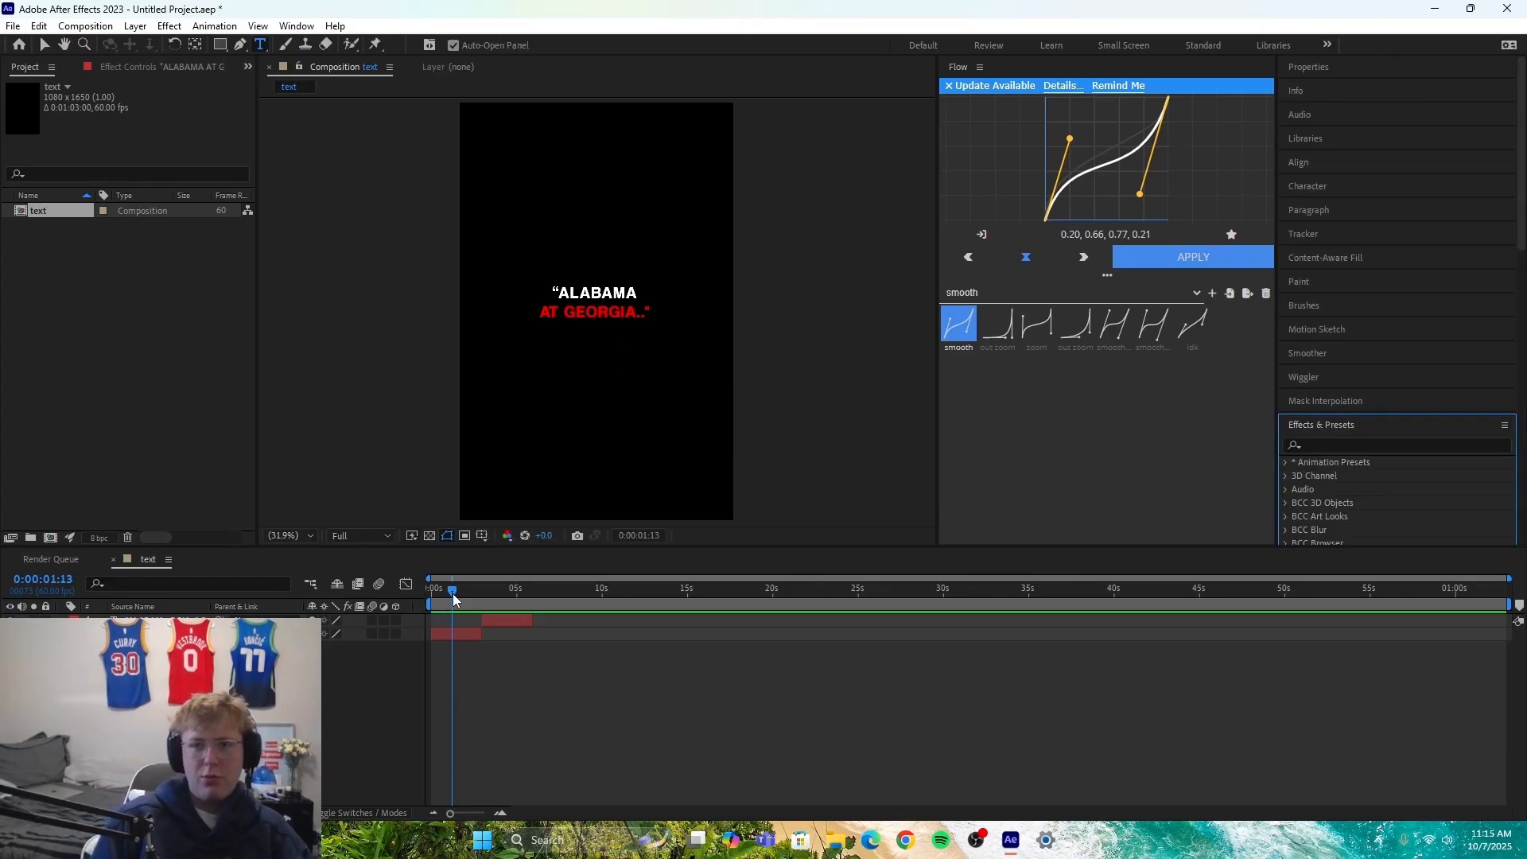
click(1344, 446)
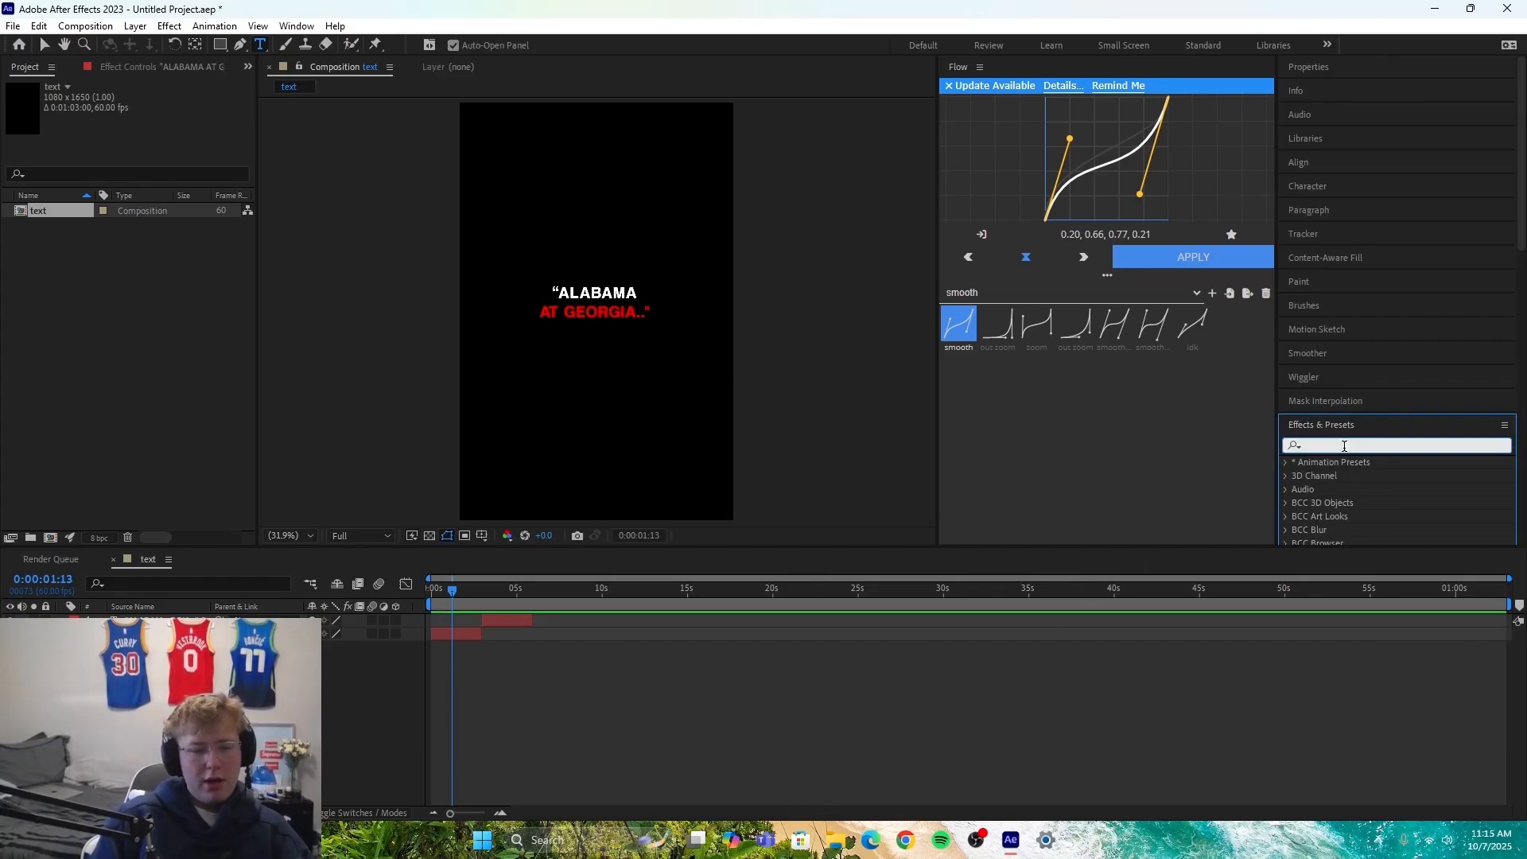
text(glow)
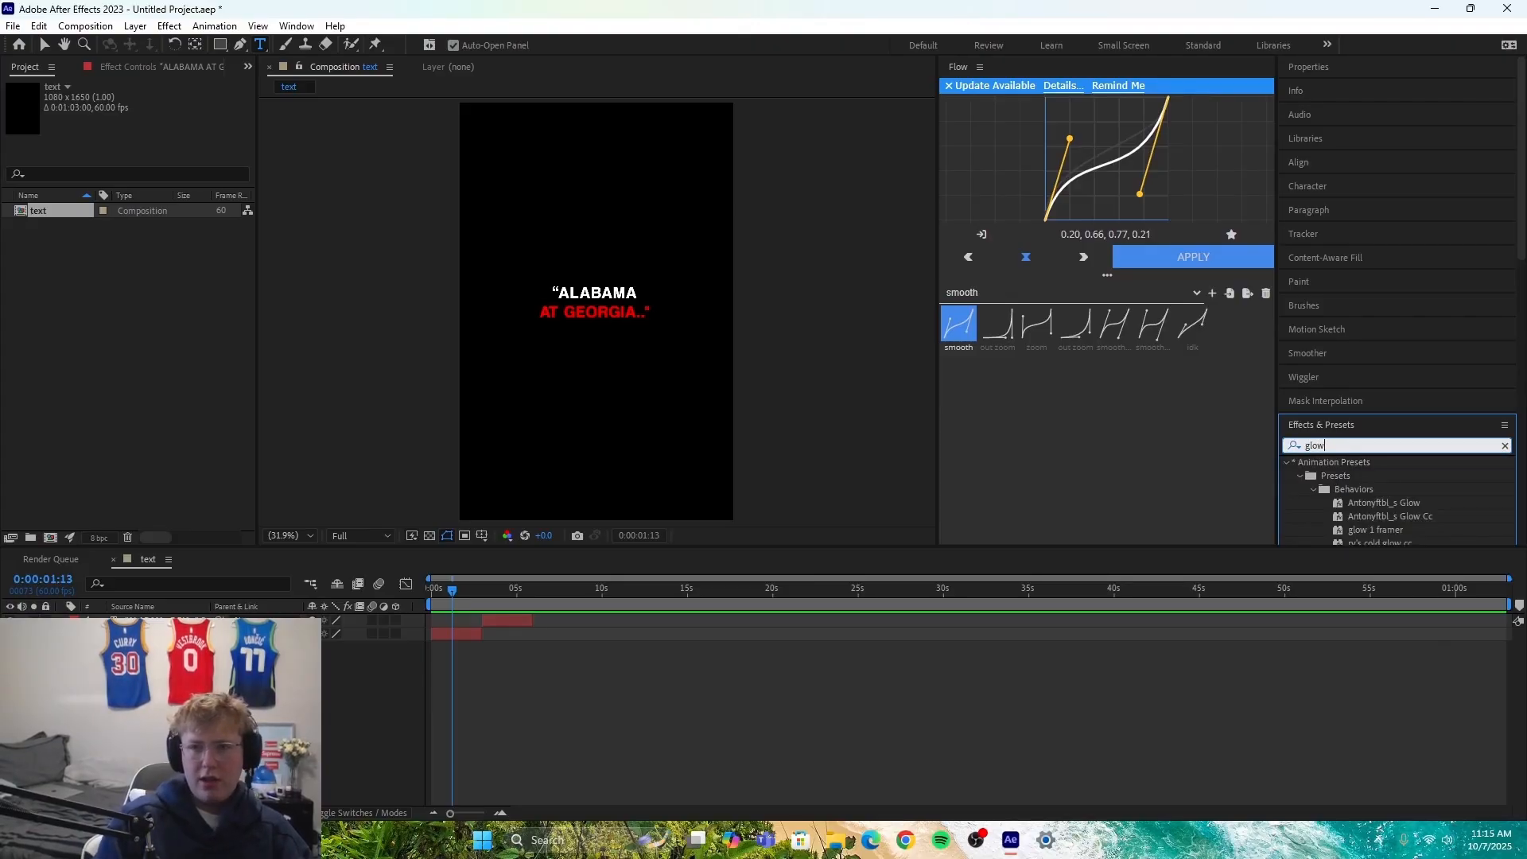
scroll(1395, 483, down, 5)
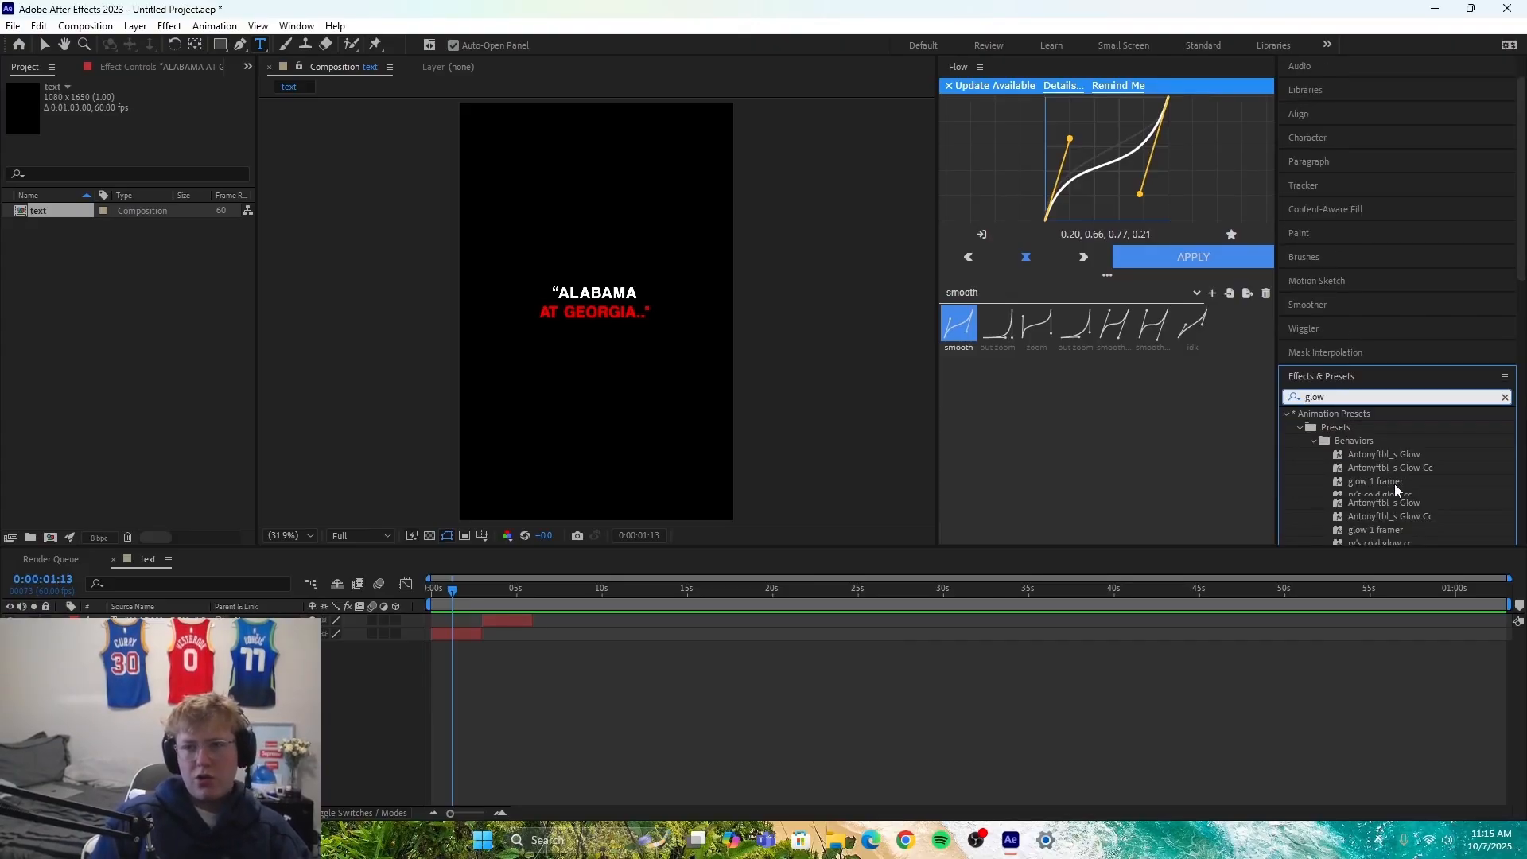
scroll(1388, 485, down, 5)
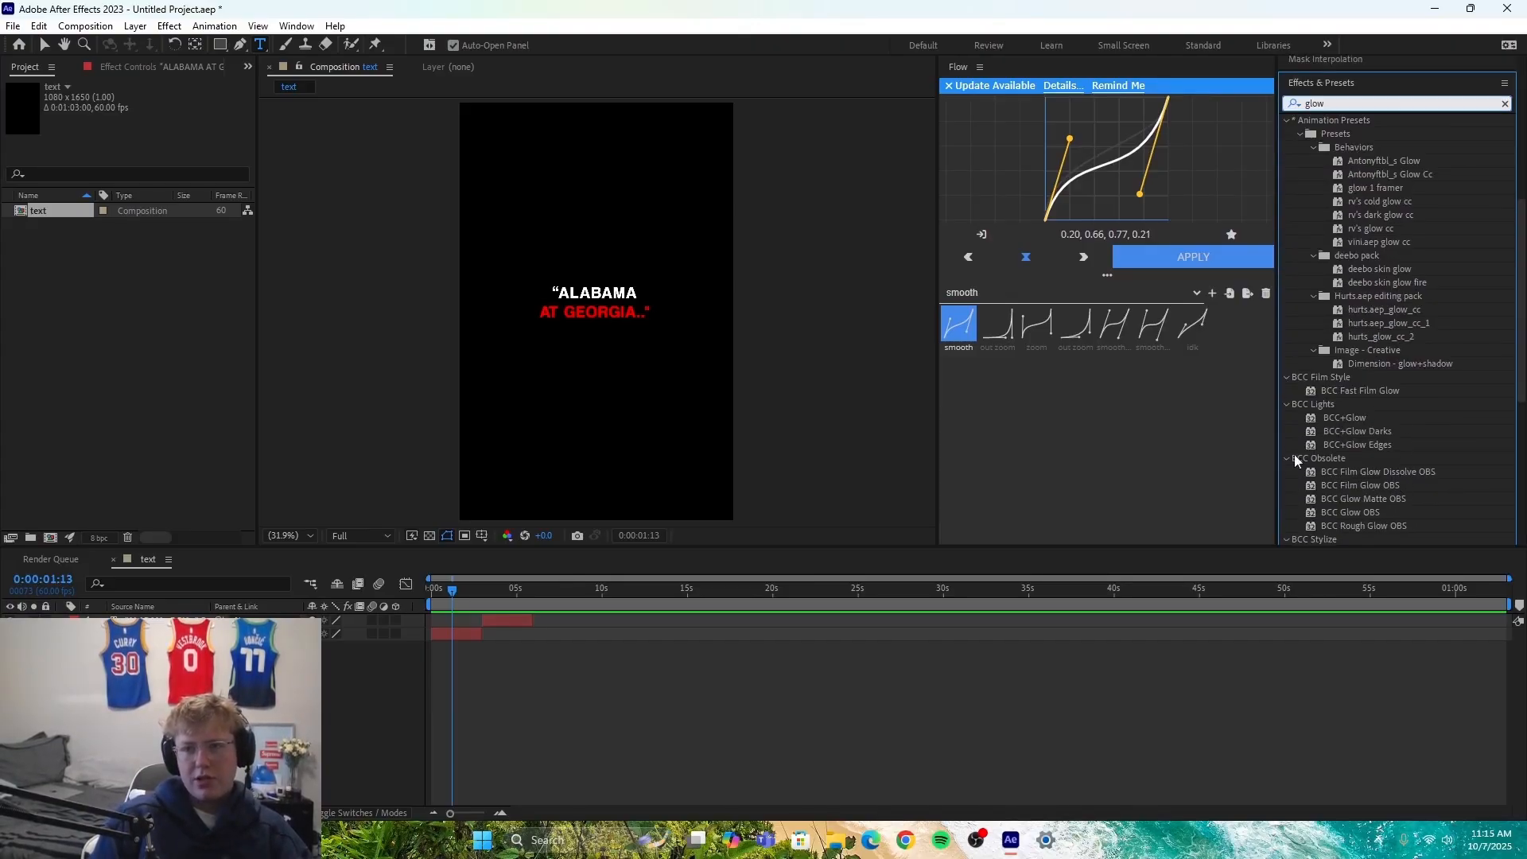
scroll(1361, 350, down, 2)
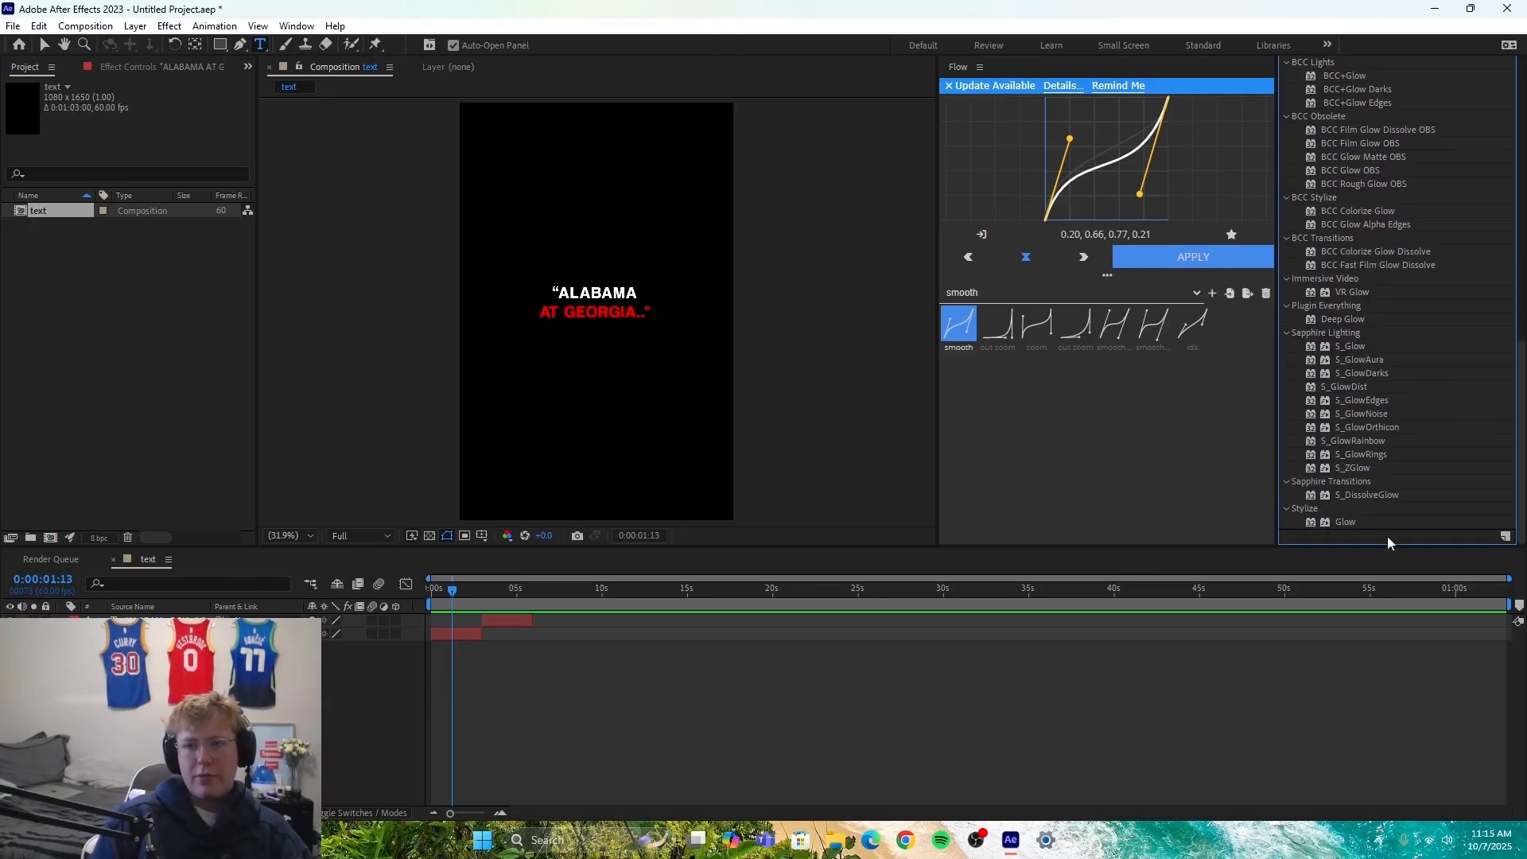
drag(1344, 523, 503, 636)
click(689, 650)
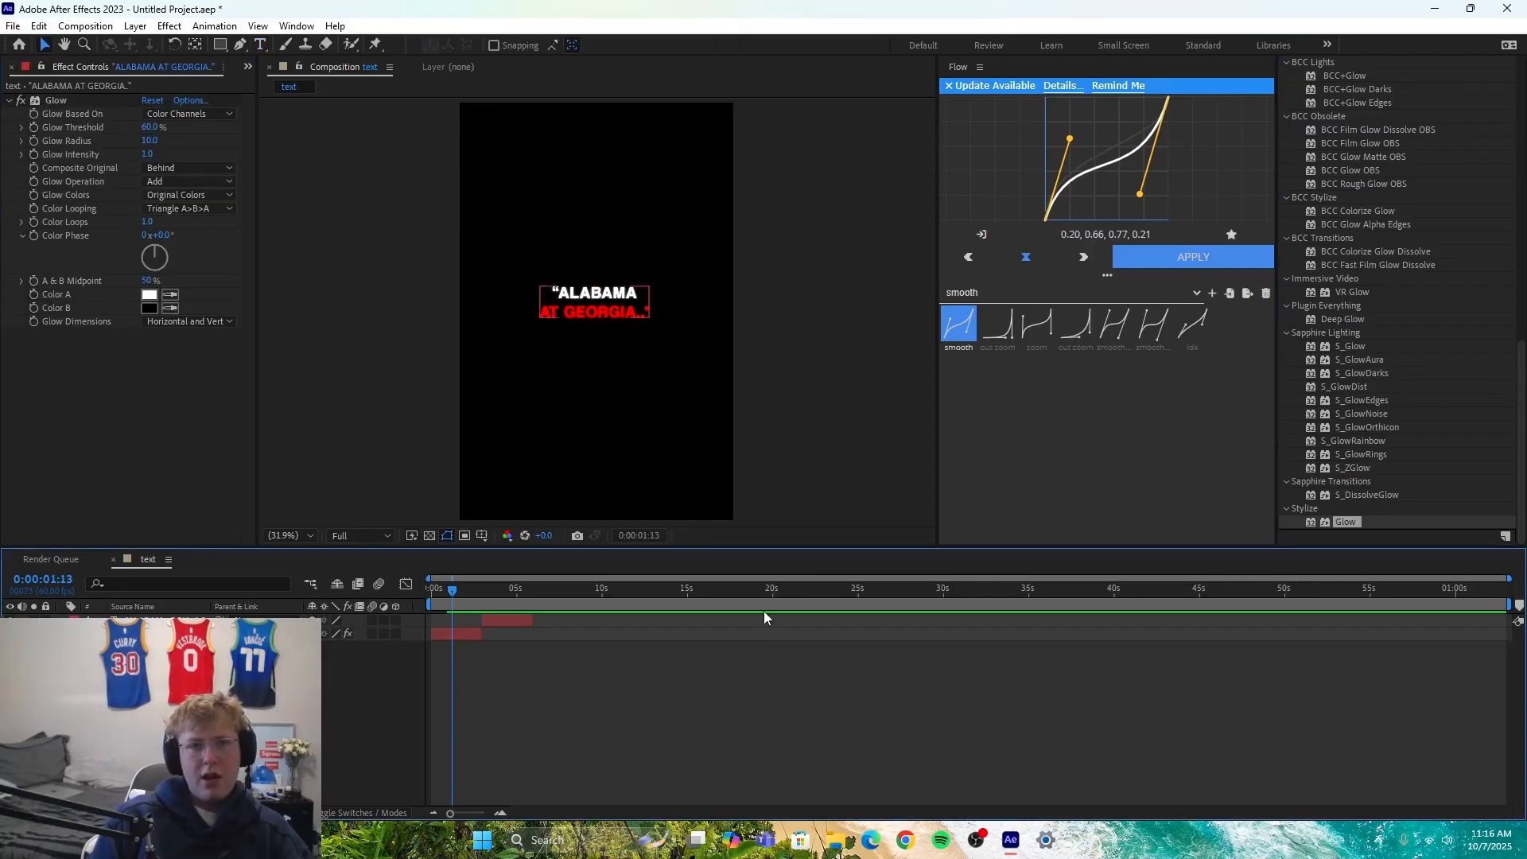
Step: Lower the Glow Threshold on the original caption to 32.2%
click(451, 636)
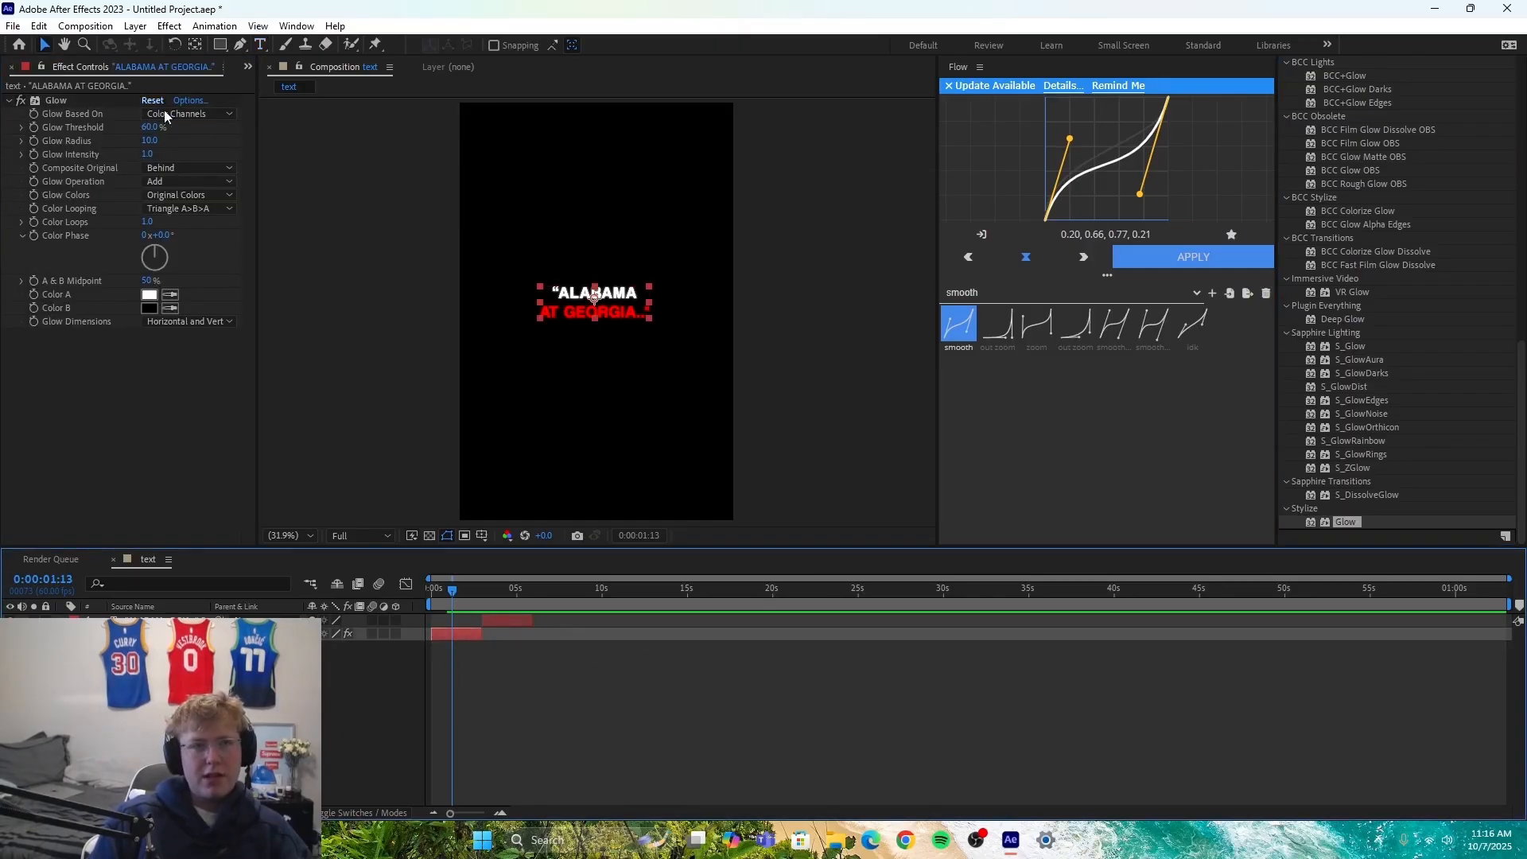
drag(149, 128, 69, 133)
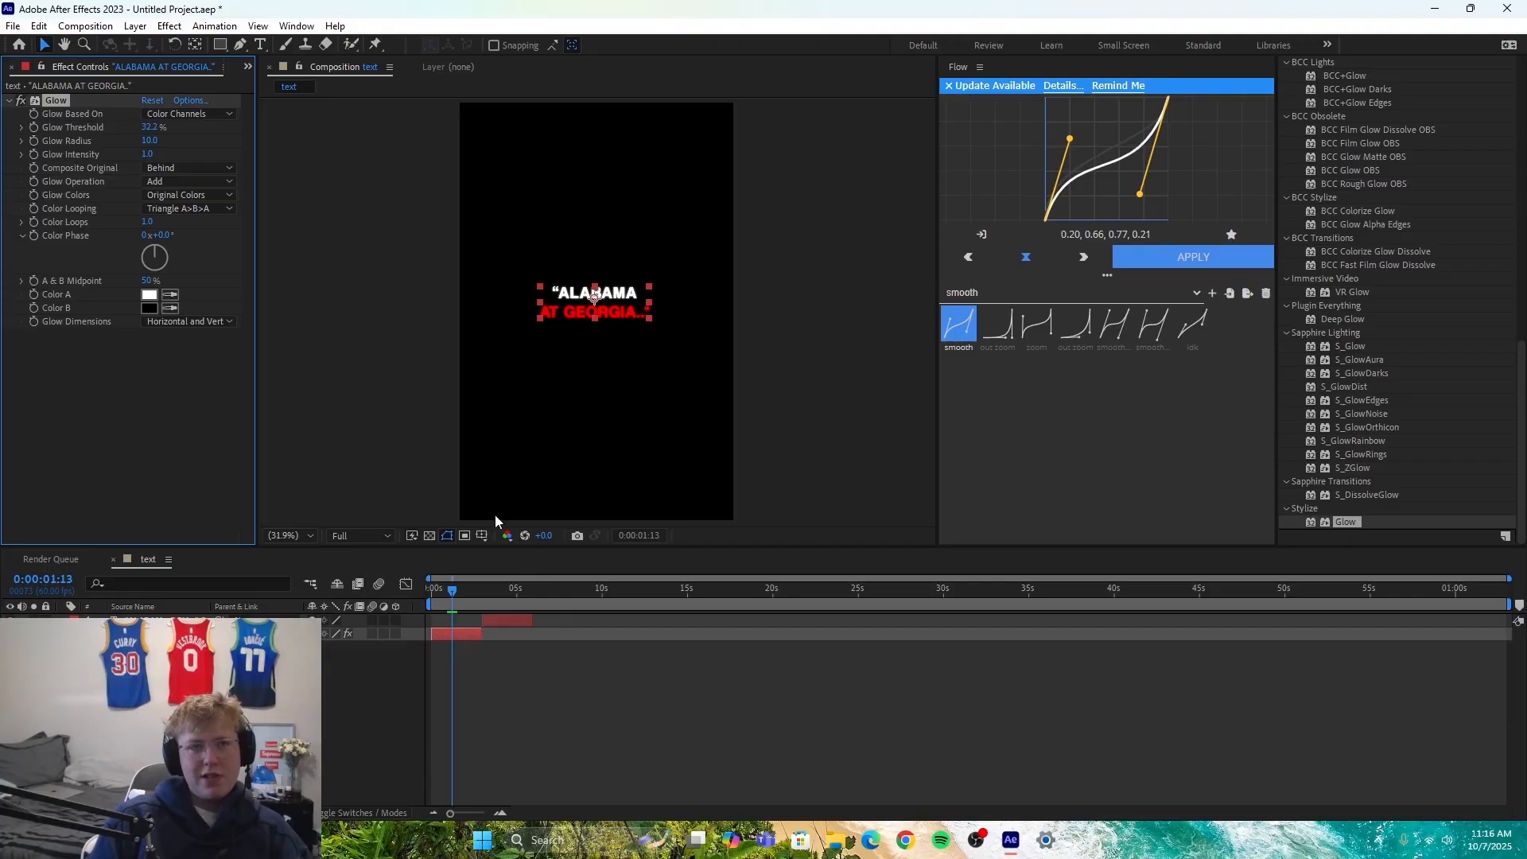
click(943, 613)
Step: Clear the effects search and delete the Glow effect from the original caption
scroll(1395, 365, up, 10)
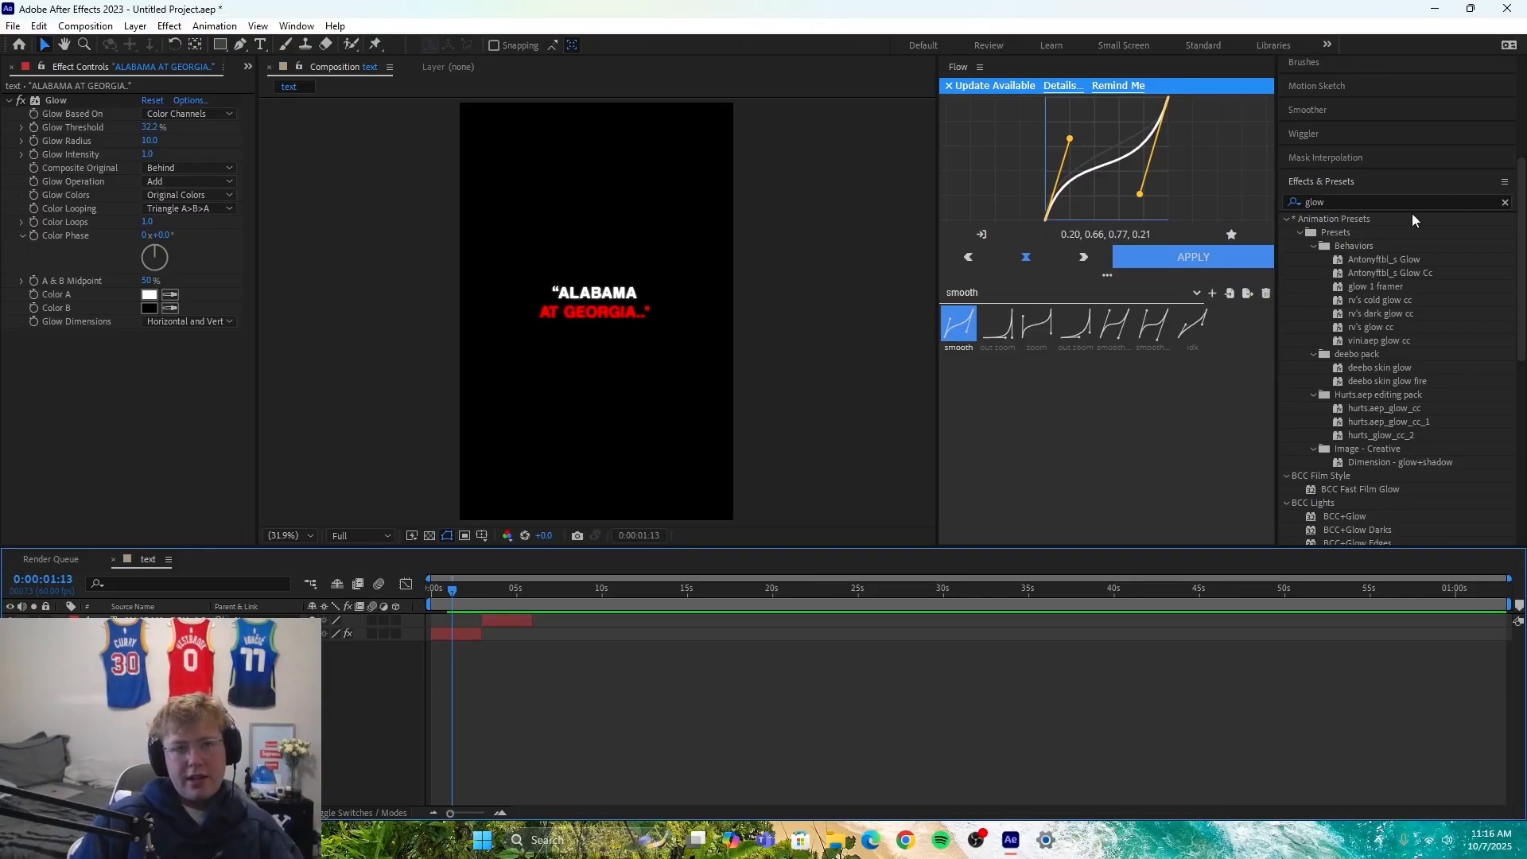
click(1504, 203)
click(868, 707)
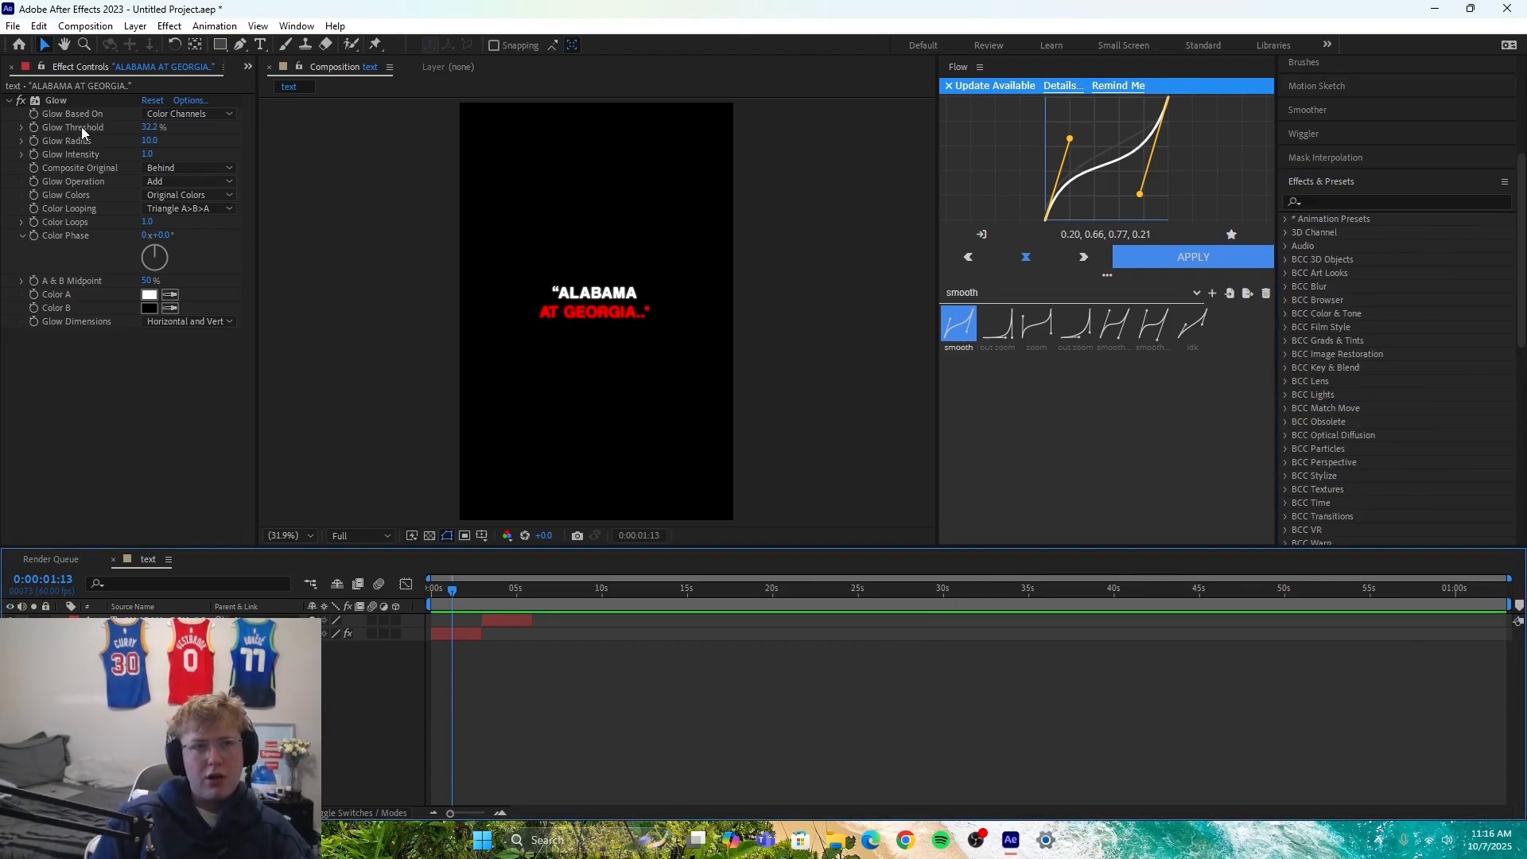
click(70, 103)
key(Delete)
Step: Apply the "mitch text with fade" user preset to the original caption and scrub through it to check the look
click(1394, 199)
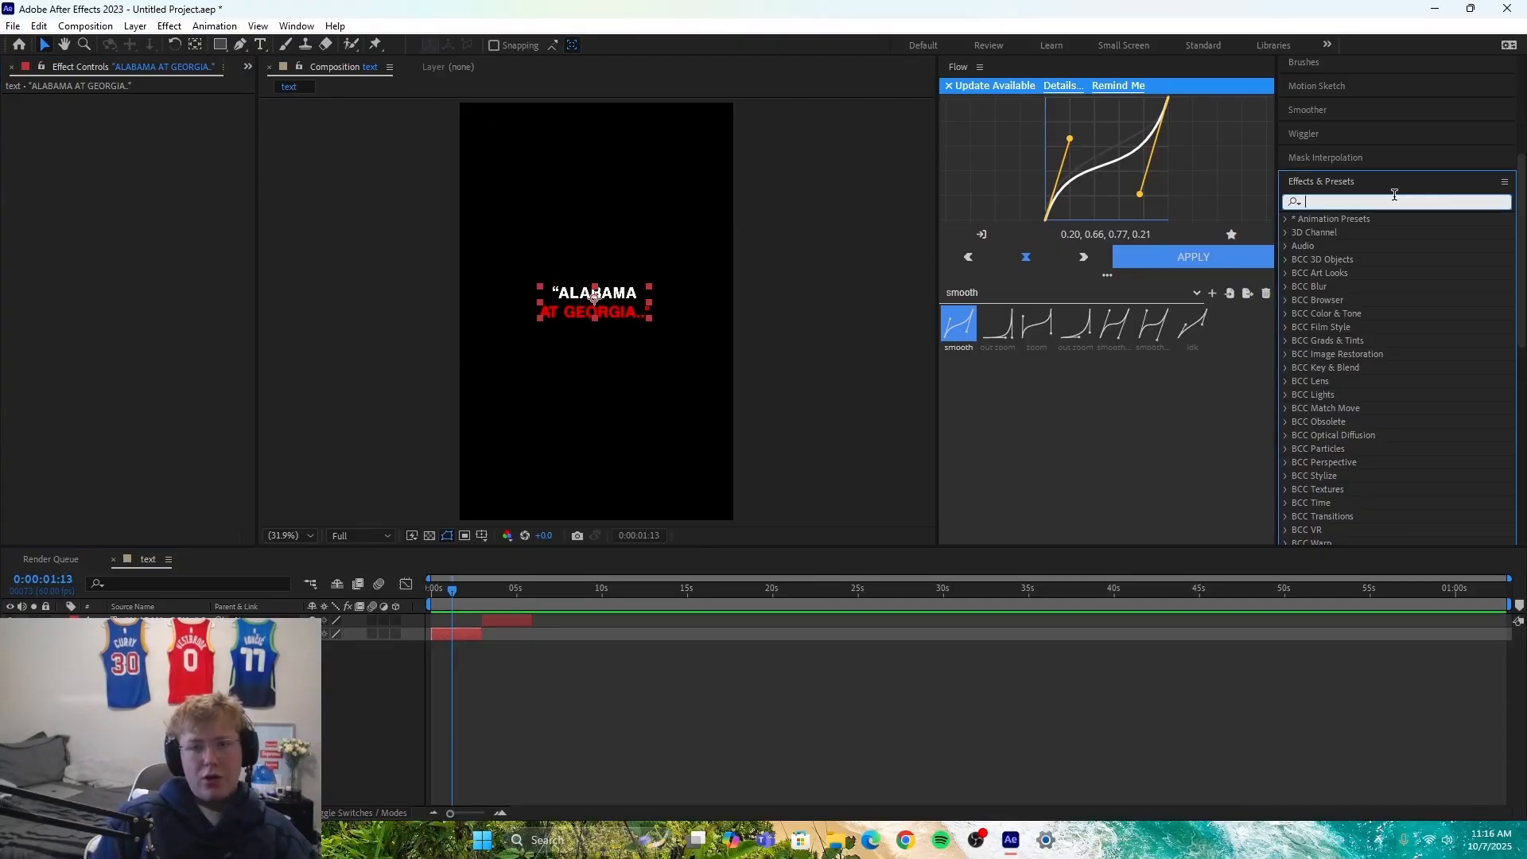
text(mitch)
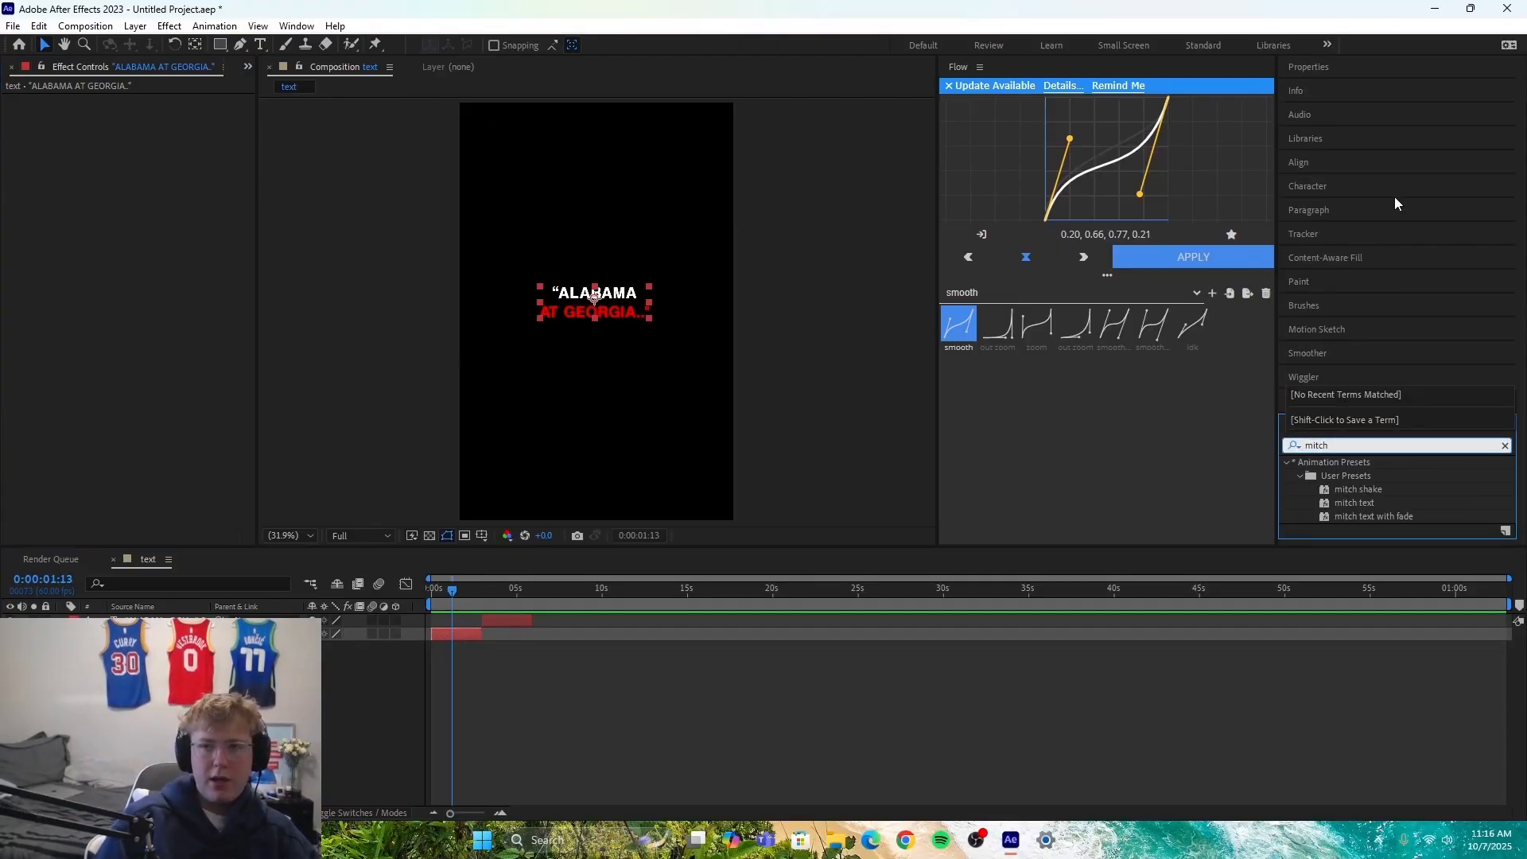
drag(1373, 516, 502, 648)
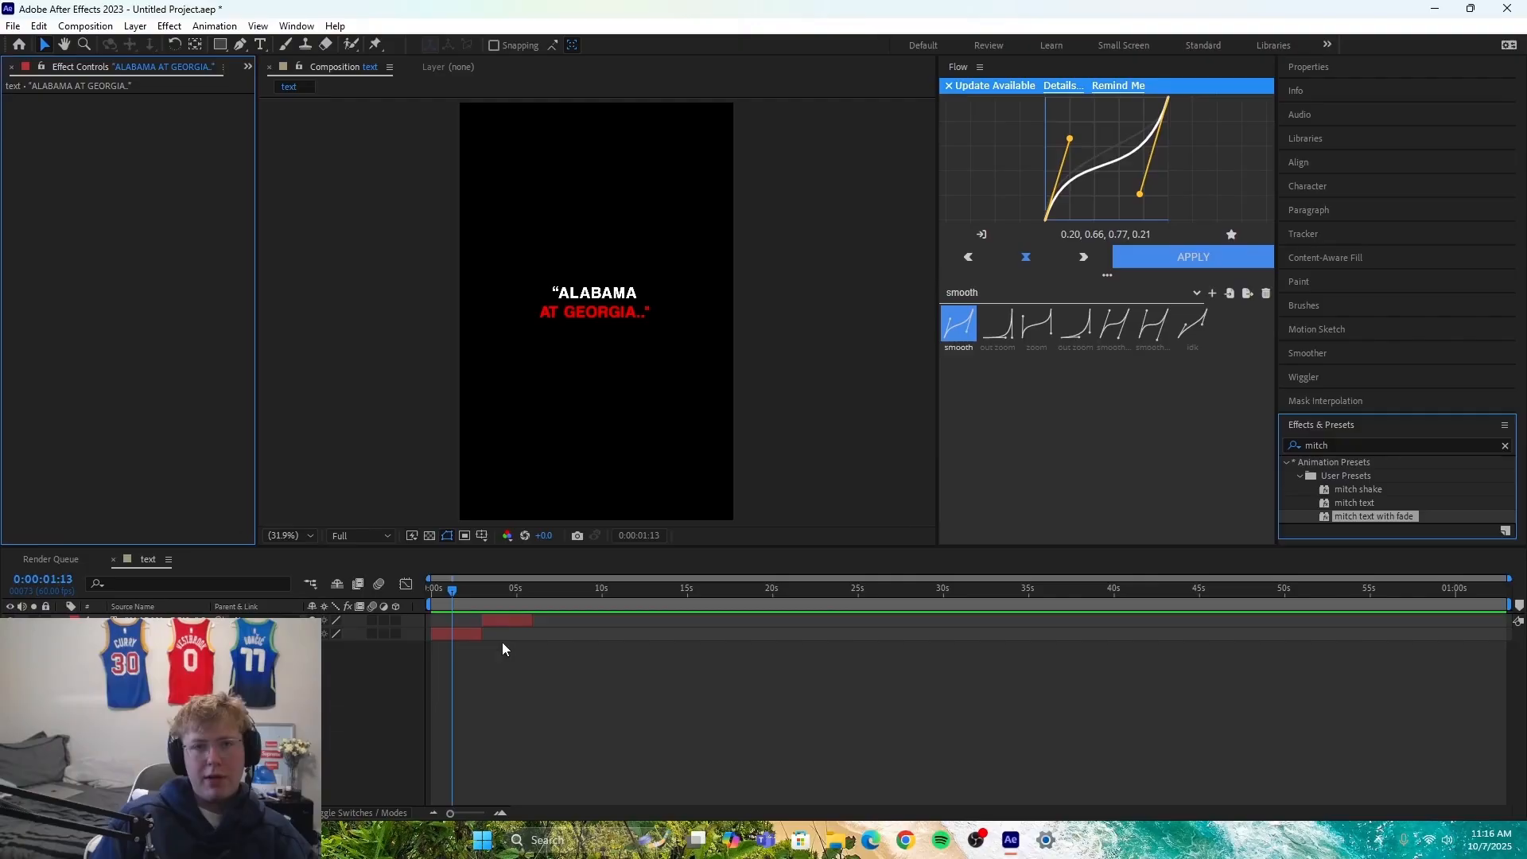
mouse_move(452, 593)
mouse_down()
mouse_move(472, 604)
mouse_move(420, 600)
mouse_move(474, 608)
mouse_up()
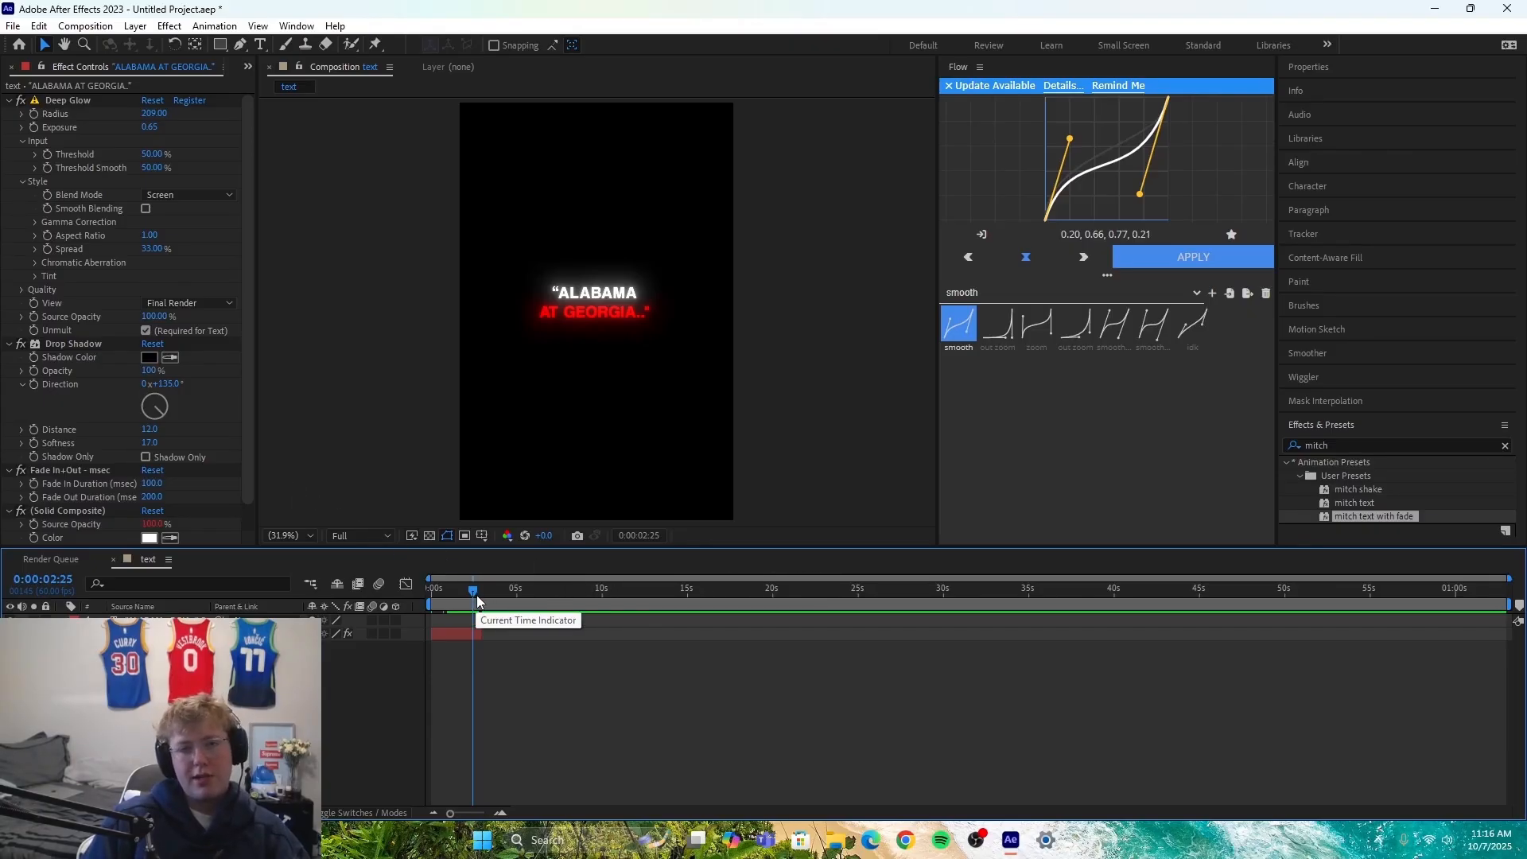
drag(477, 596, 422, 595)
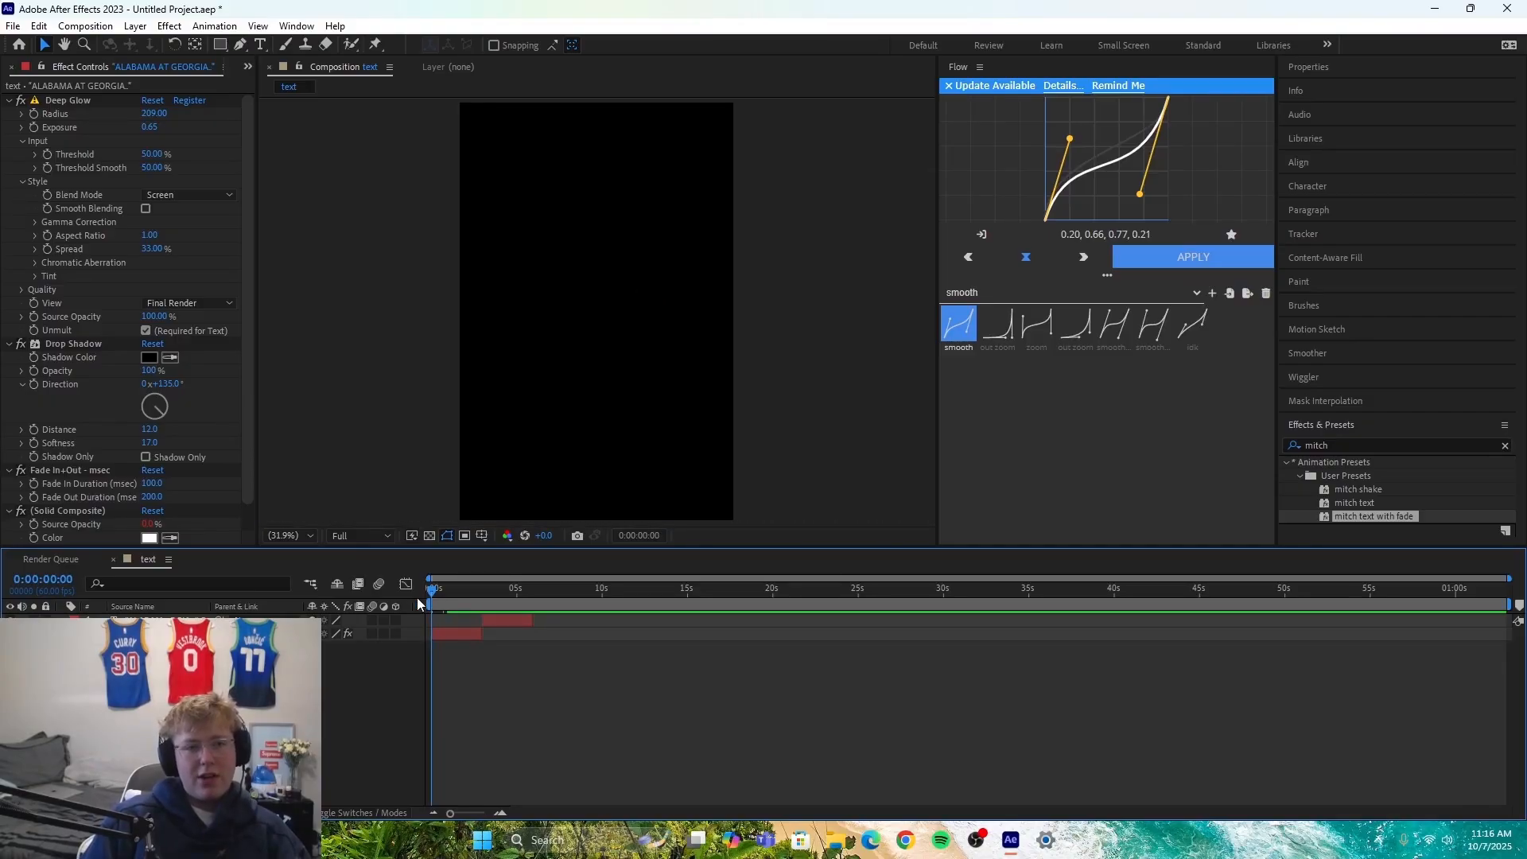
Step: Remove the preset's Deep Glow and Drop Shadow effects from the original caption, and preview the fade from the start
click(59, 99)
key(Delete)
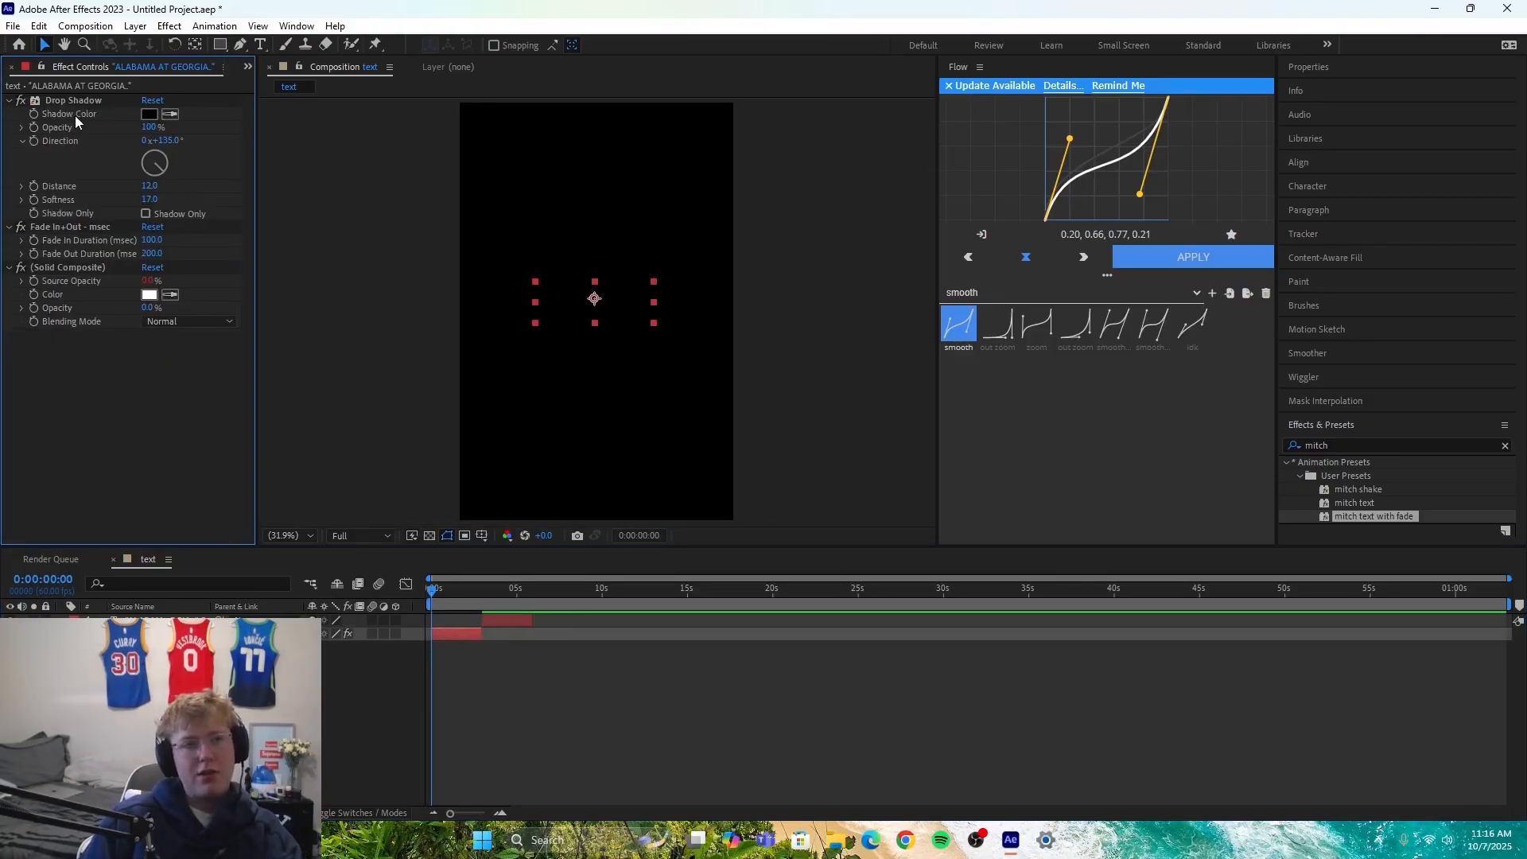
key(Delete)
click(512, 726)
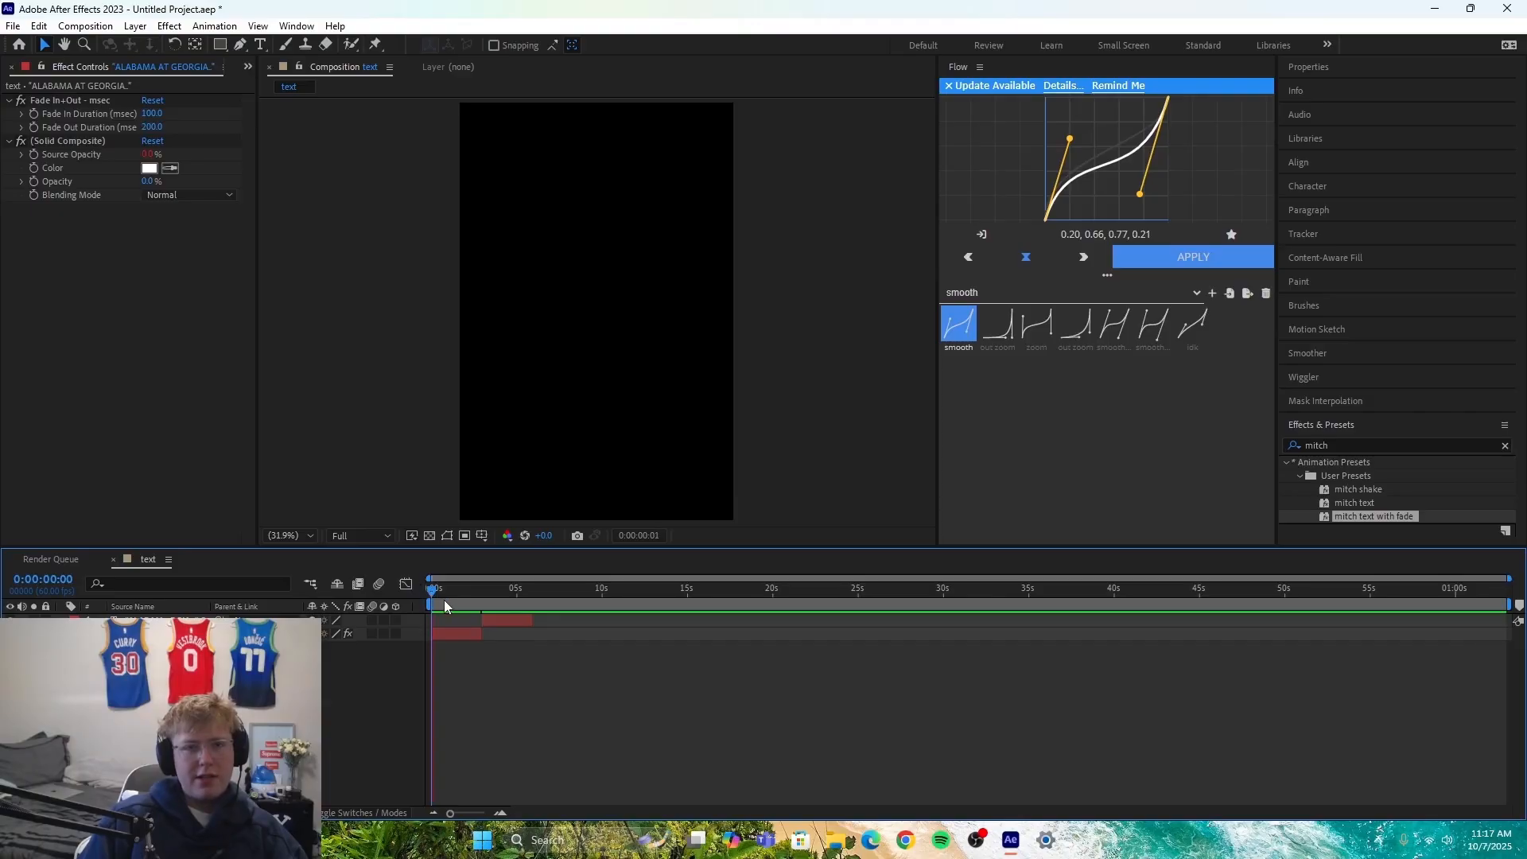
mouse_move(429, 593)
mouse_down()
mouse_move(454, 594)
mouse_move(409, 589)
mouse_up()
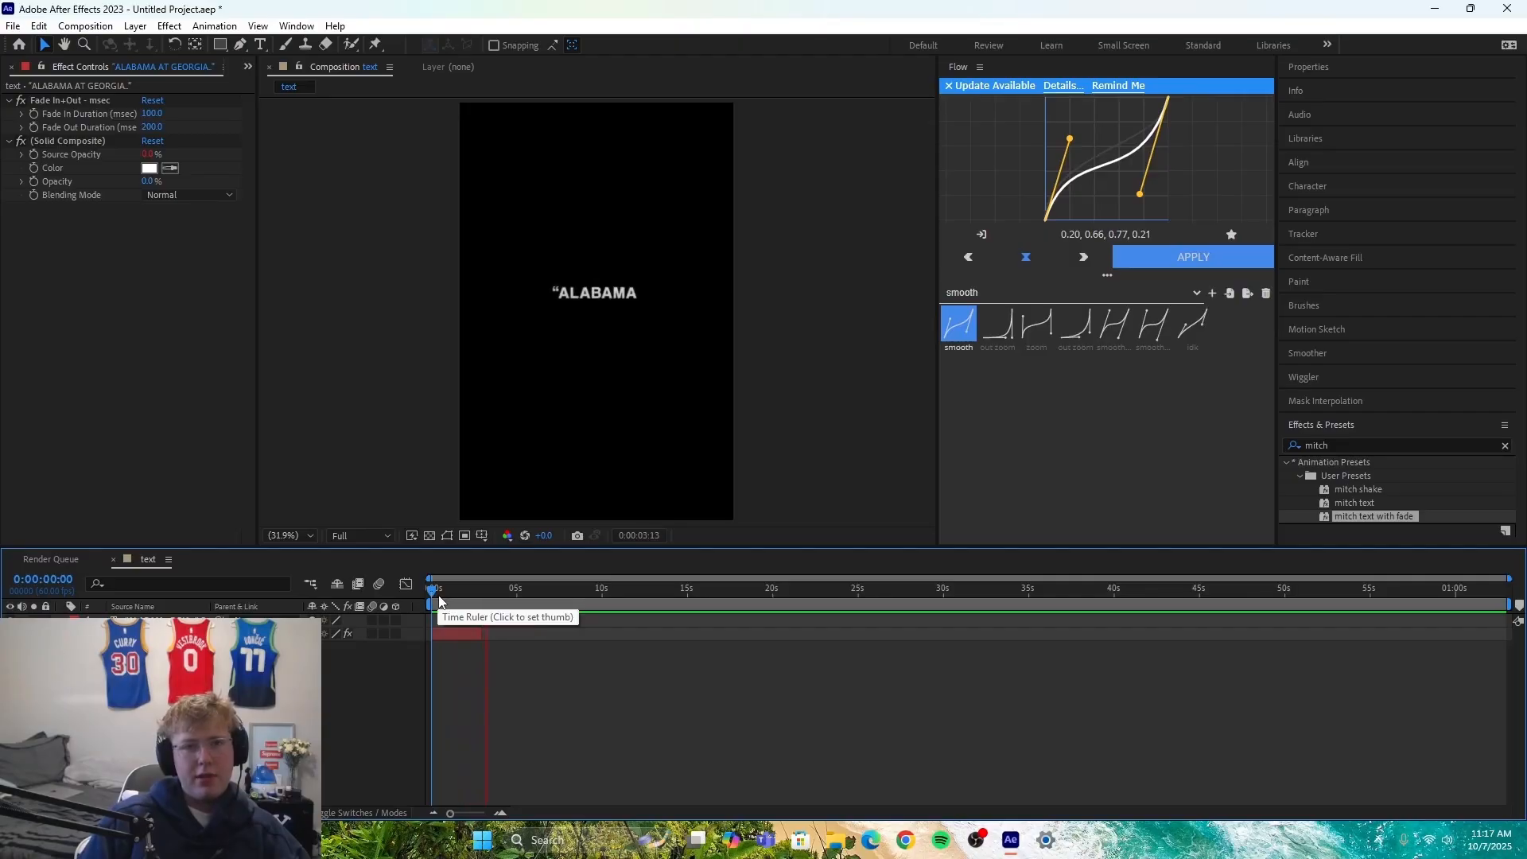
drag(438, 596, 466, 616)
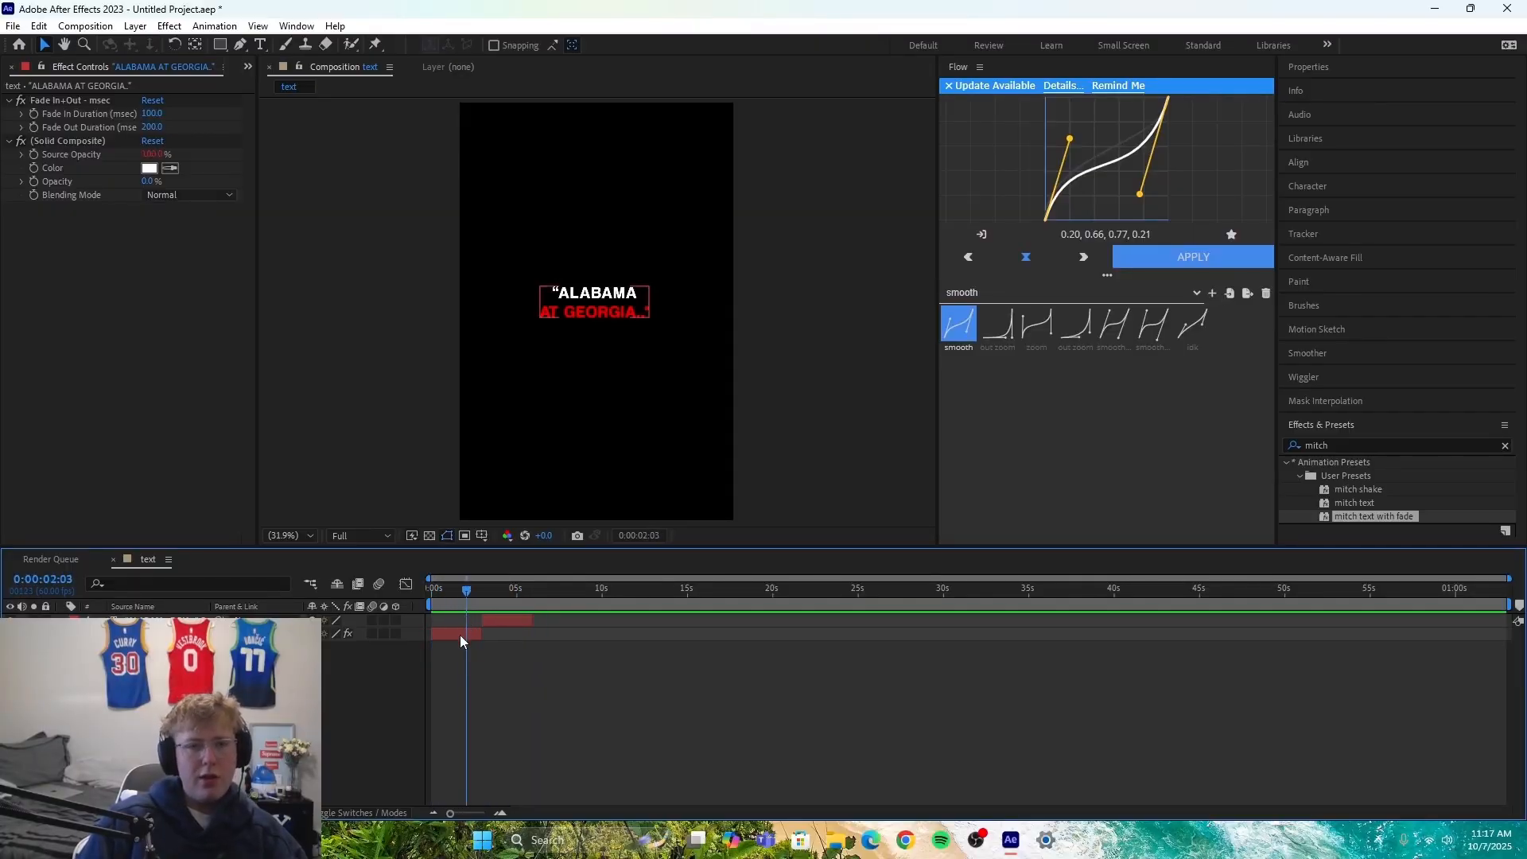
Step: Keyframe the original caption's Scale from 100% at its first frame to about 111% at its last frame
click(461, 636)
key(Home)
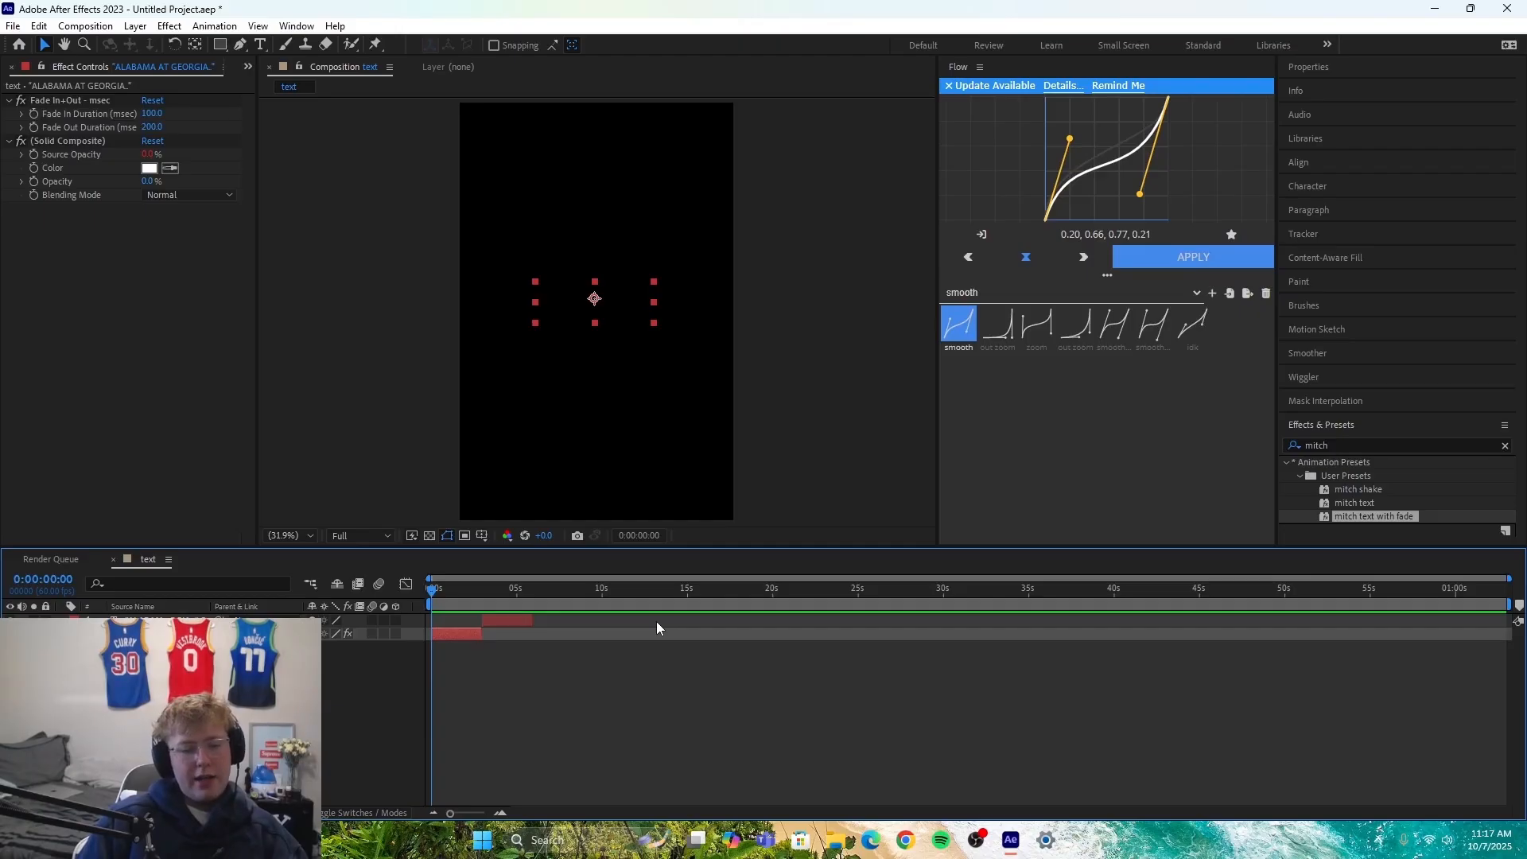
key(s)
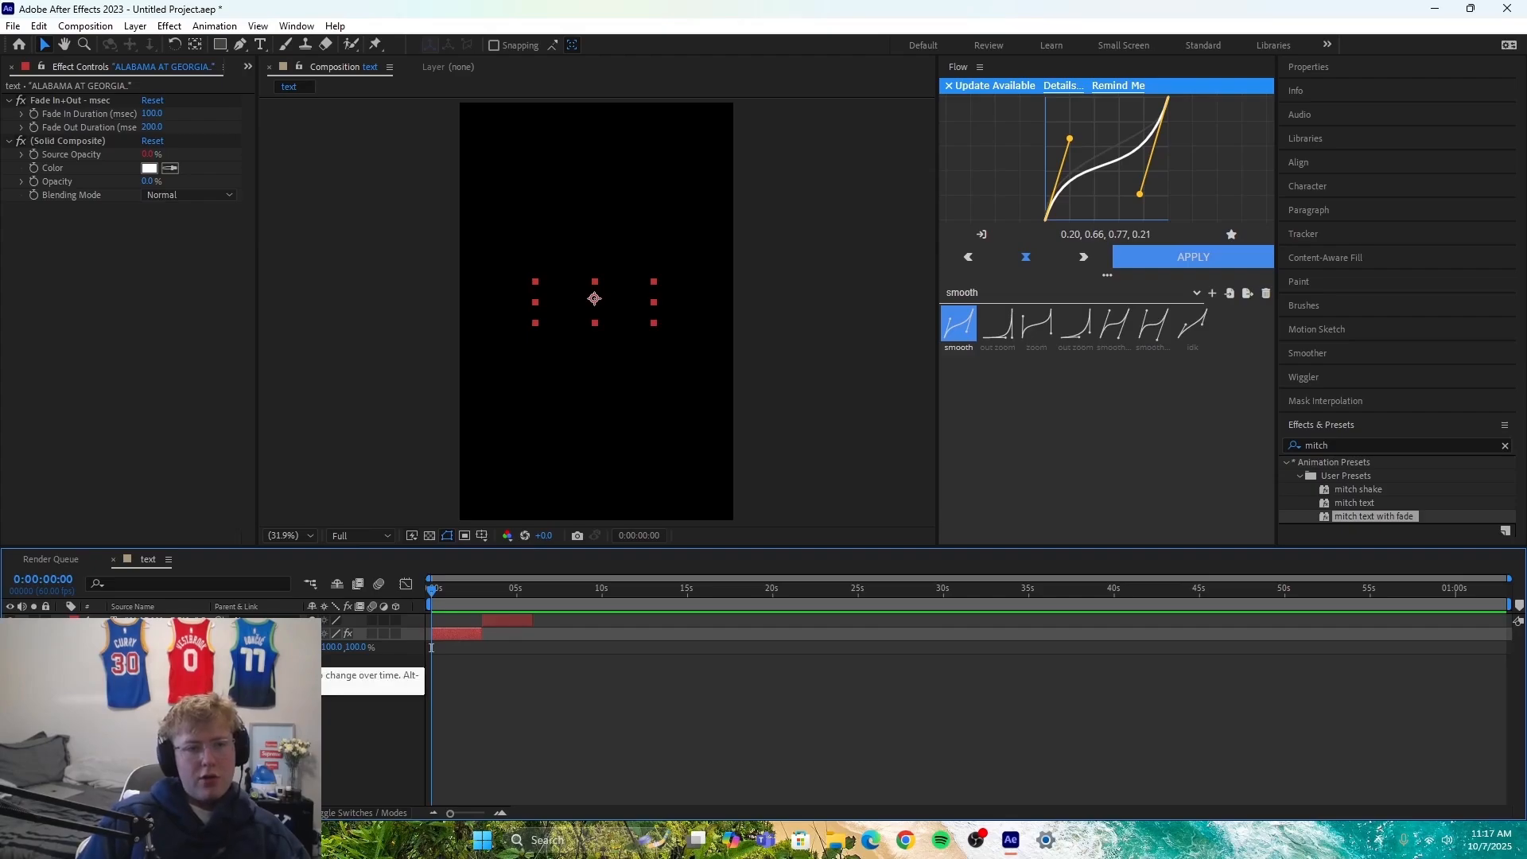
click(128, 647)
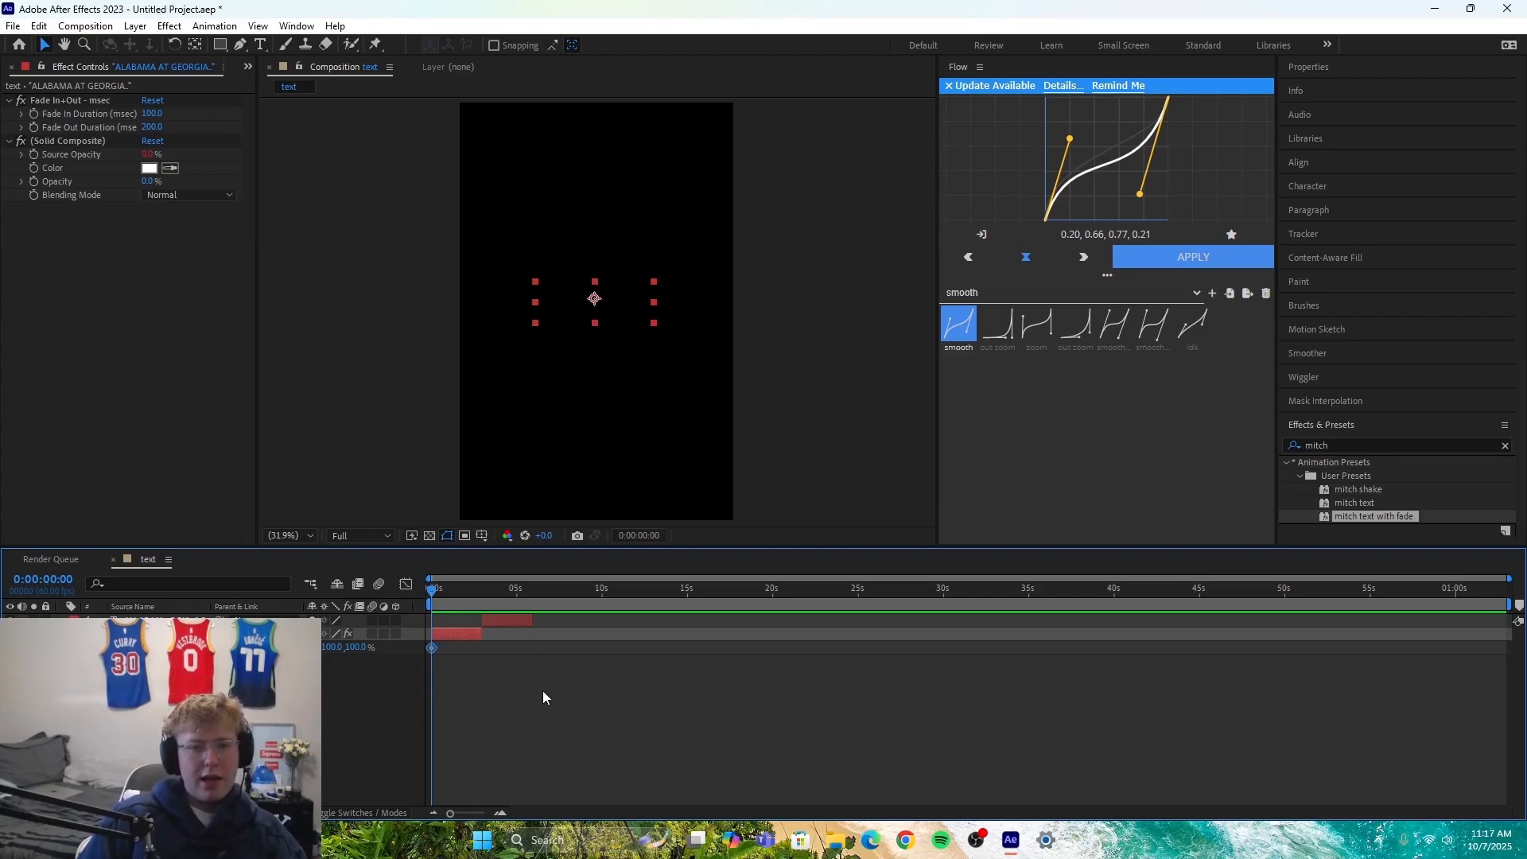
key(o)
drag(349, 648, 350, 651)
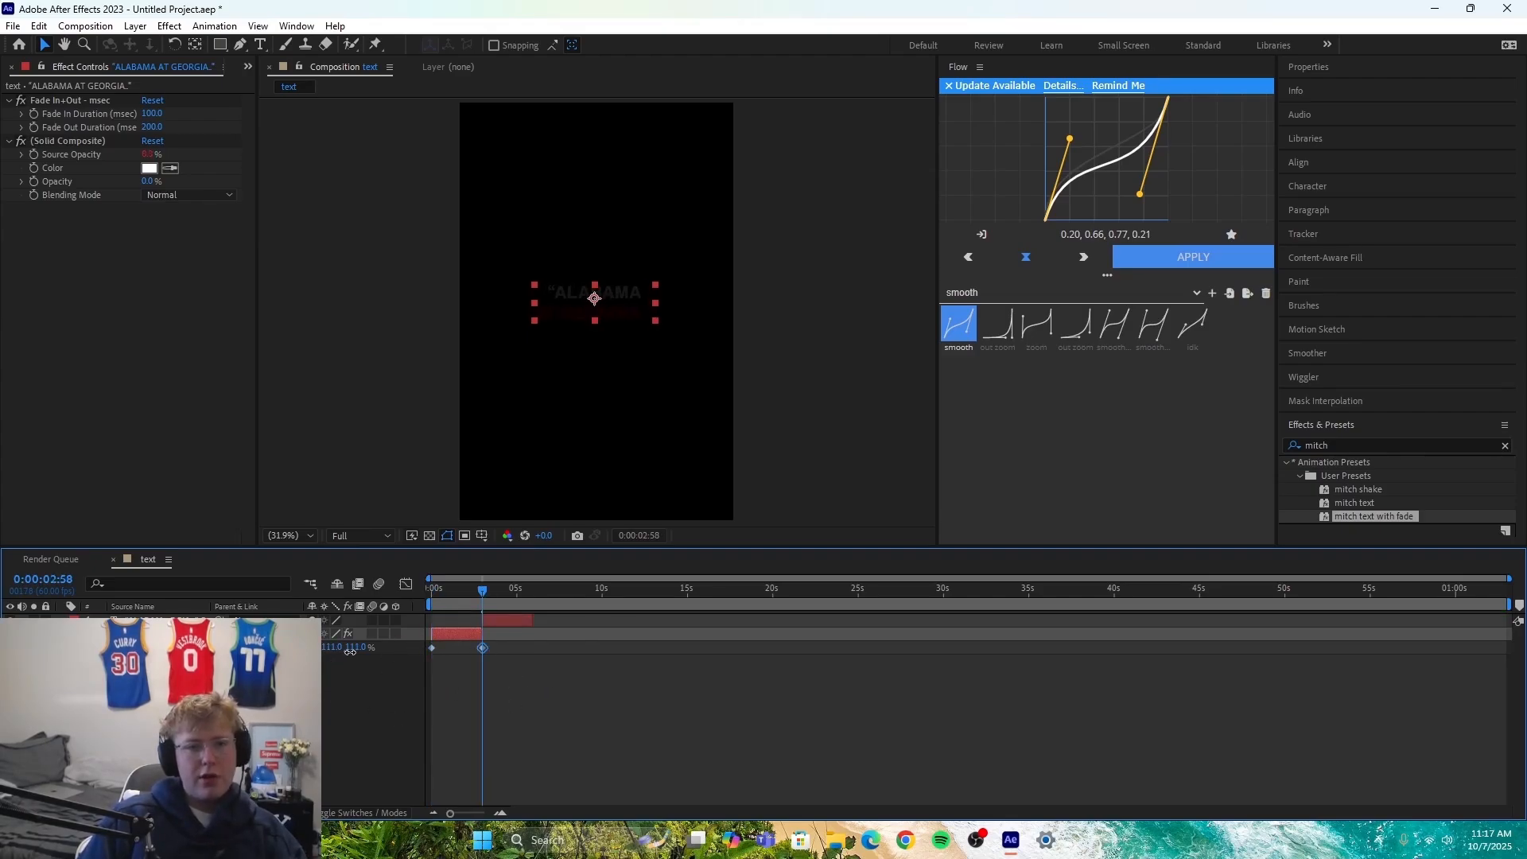
Step: Preview the original caption's slow scale-up from the start and scrub through it
drag(479, 594, 393, 621)
click(505, 689)
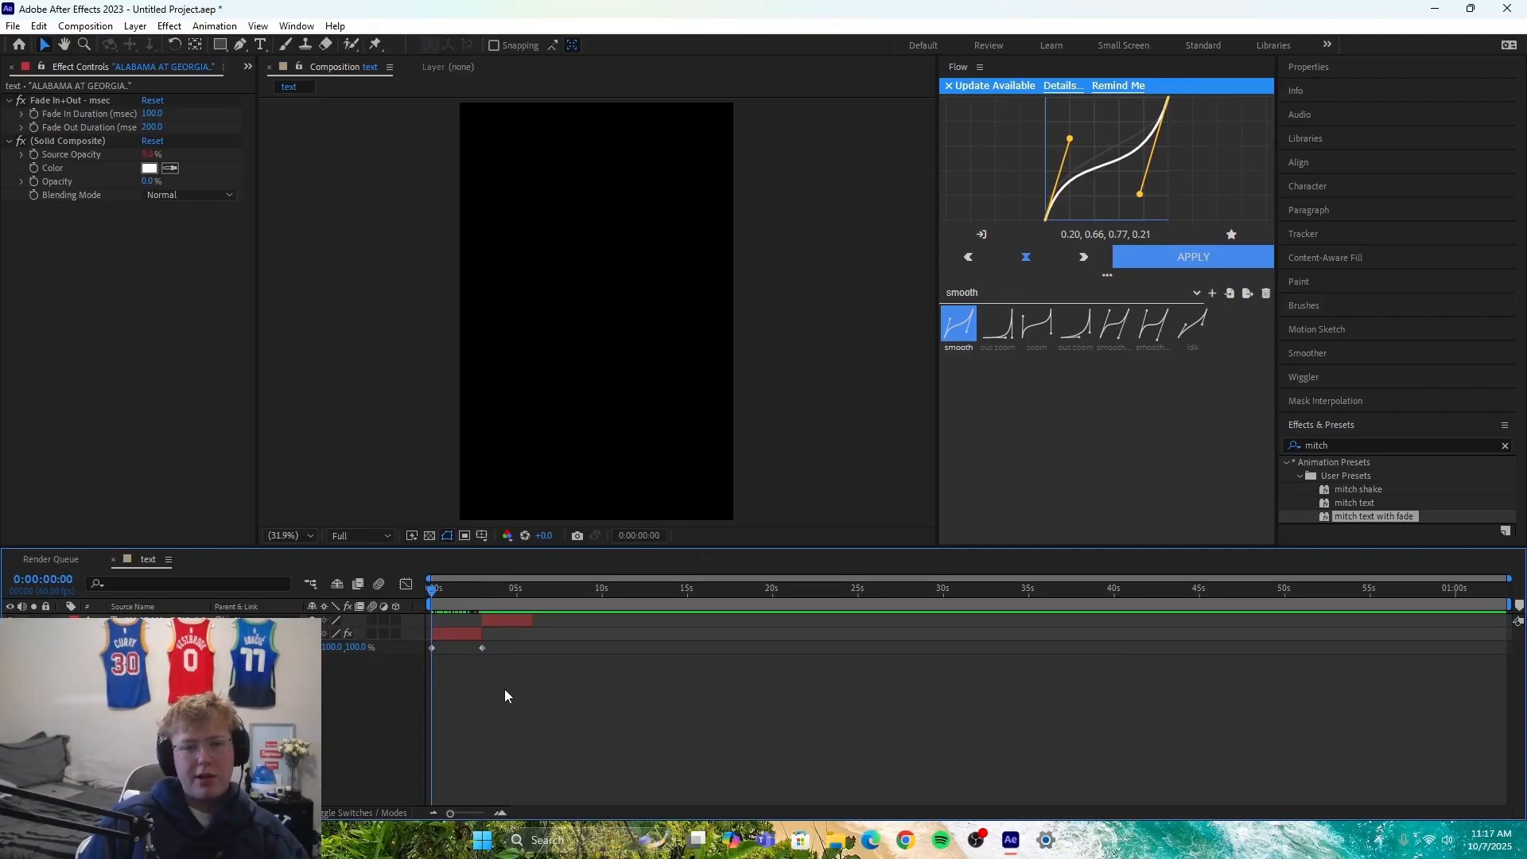
key(space)
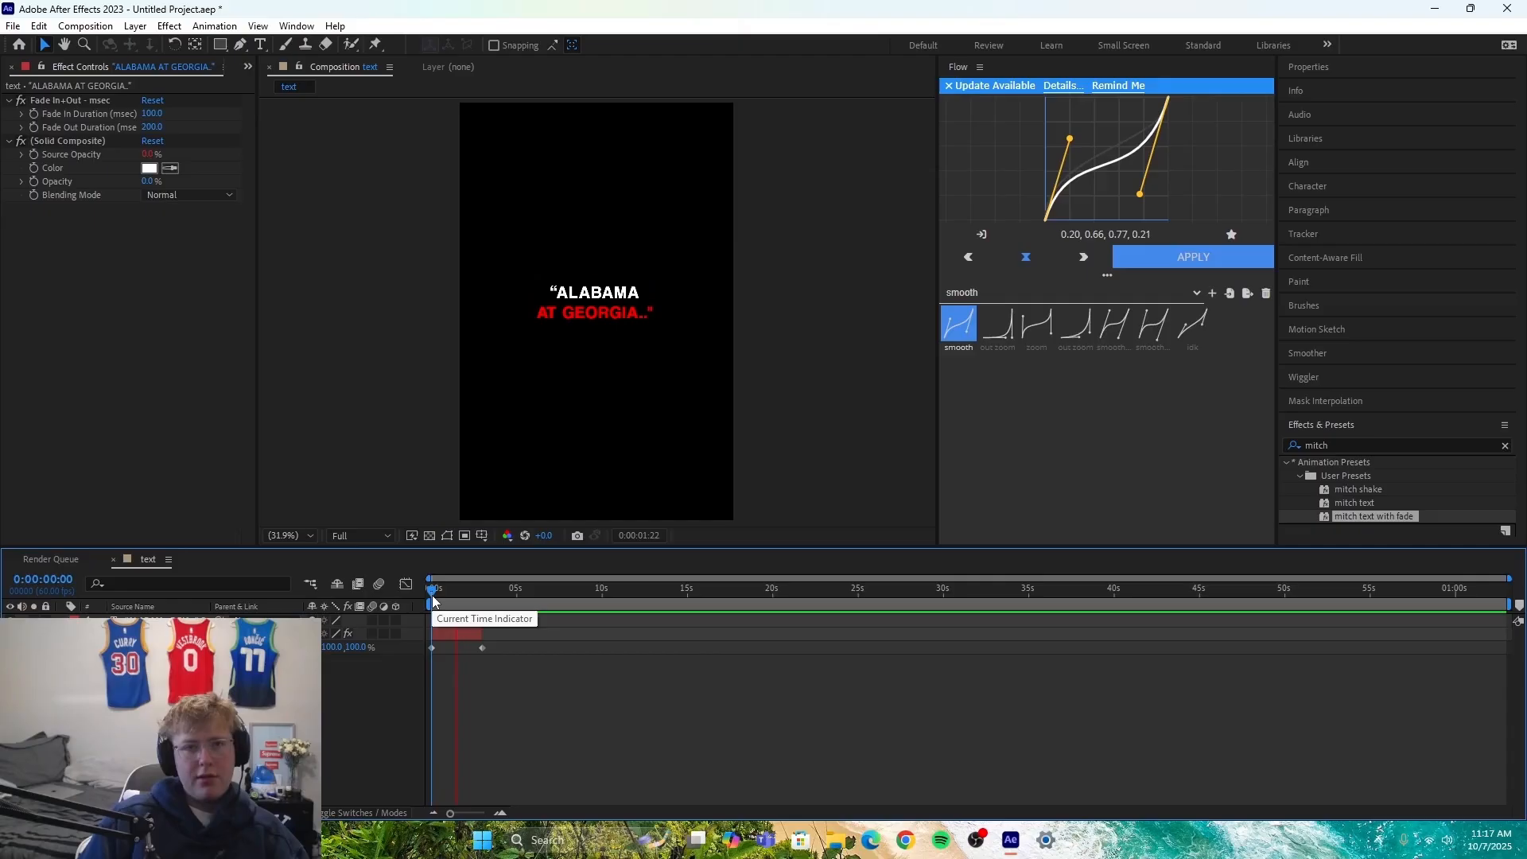
key(space)
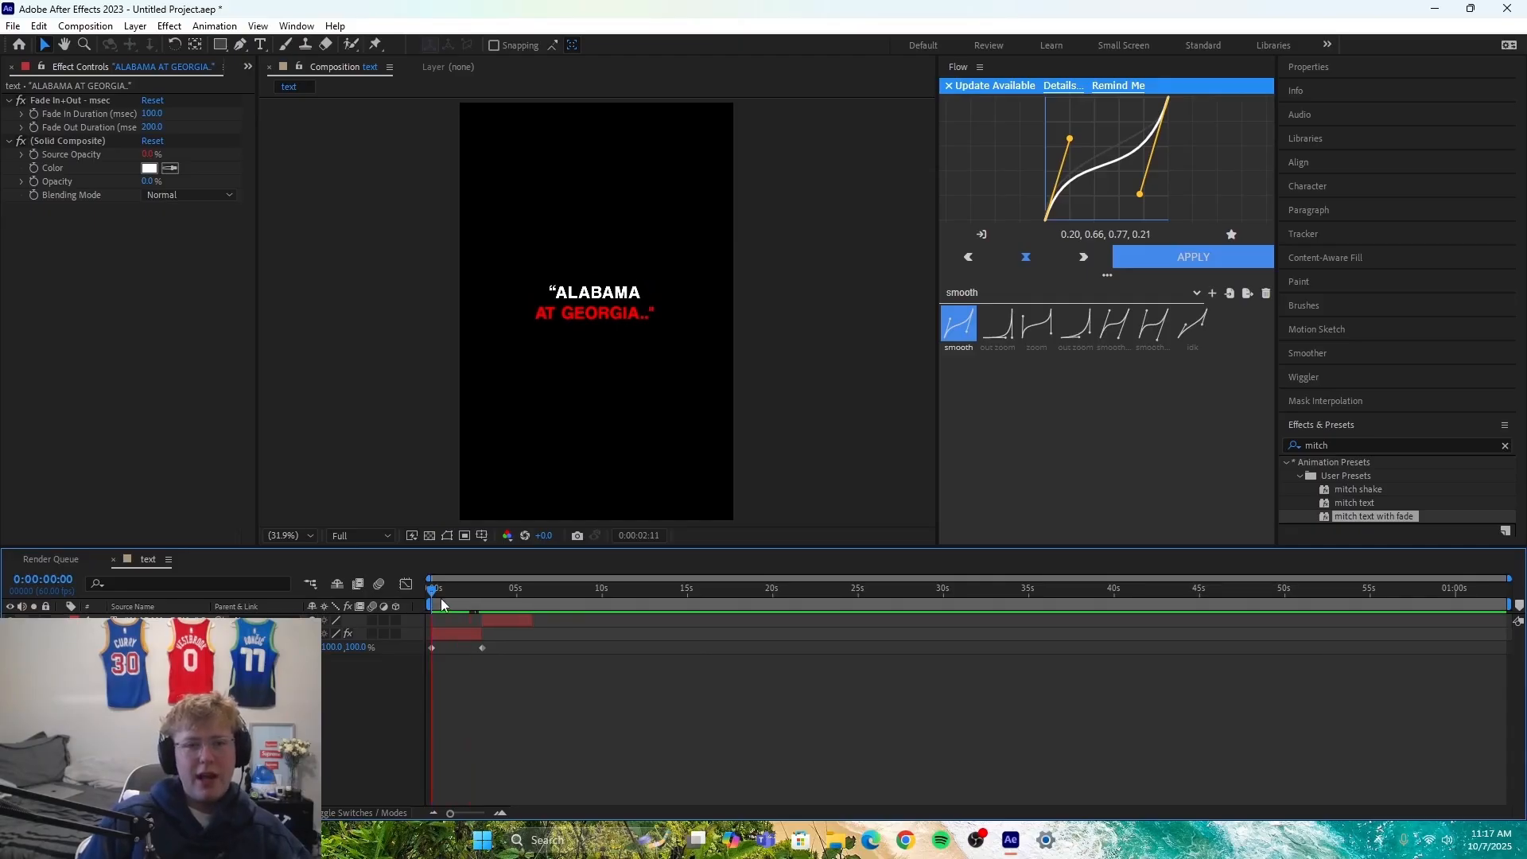
drag(441, 597, 506, 614)
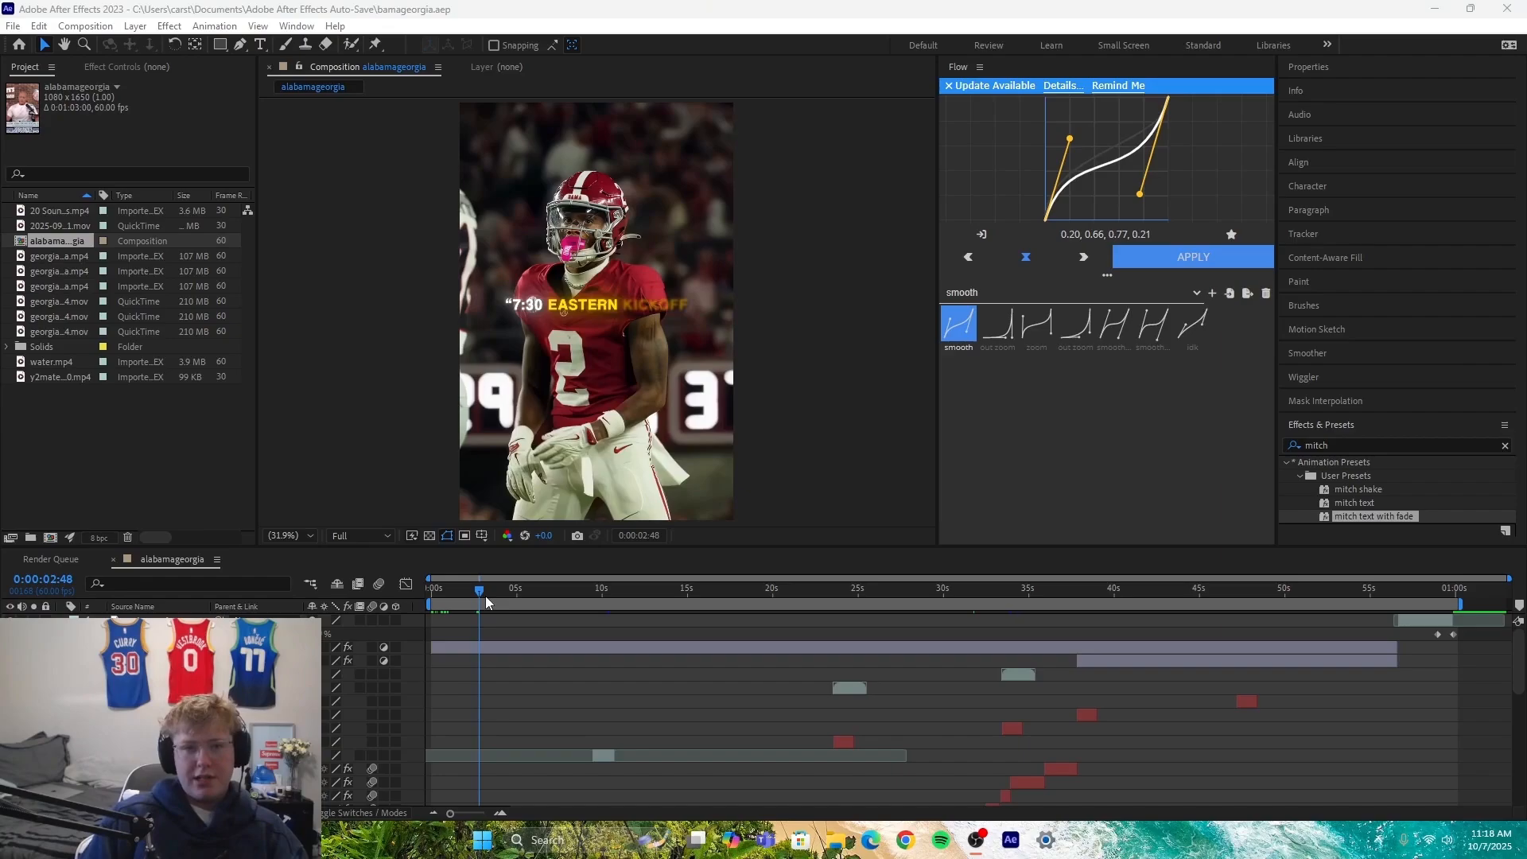
Step: Play and scrub the opening seconds of the finished alabamageorgia composition to examine its word-by-word captions
drag(483, 595, 434, 598)
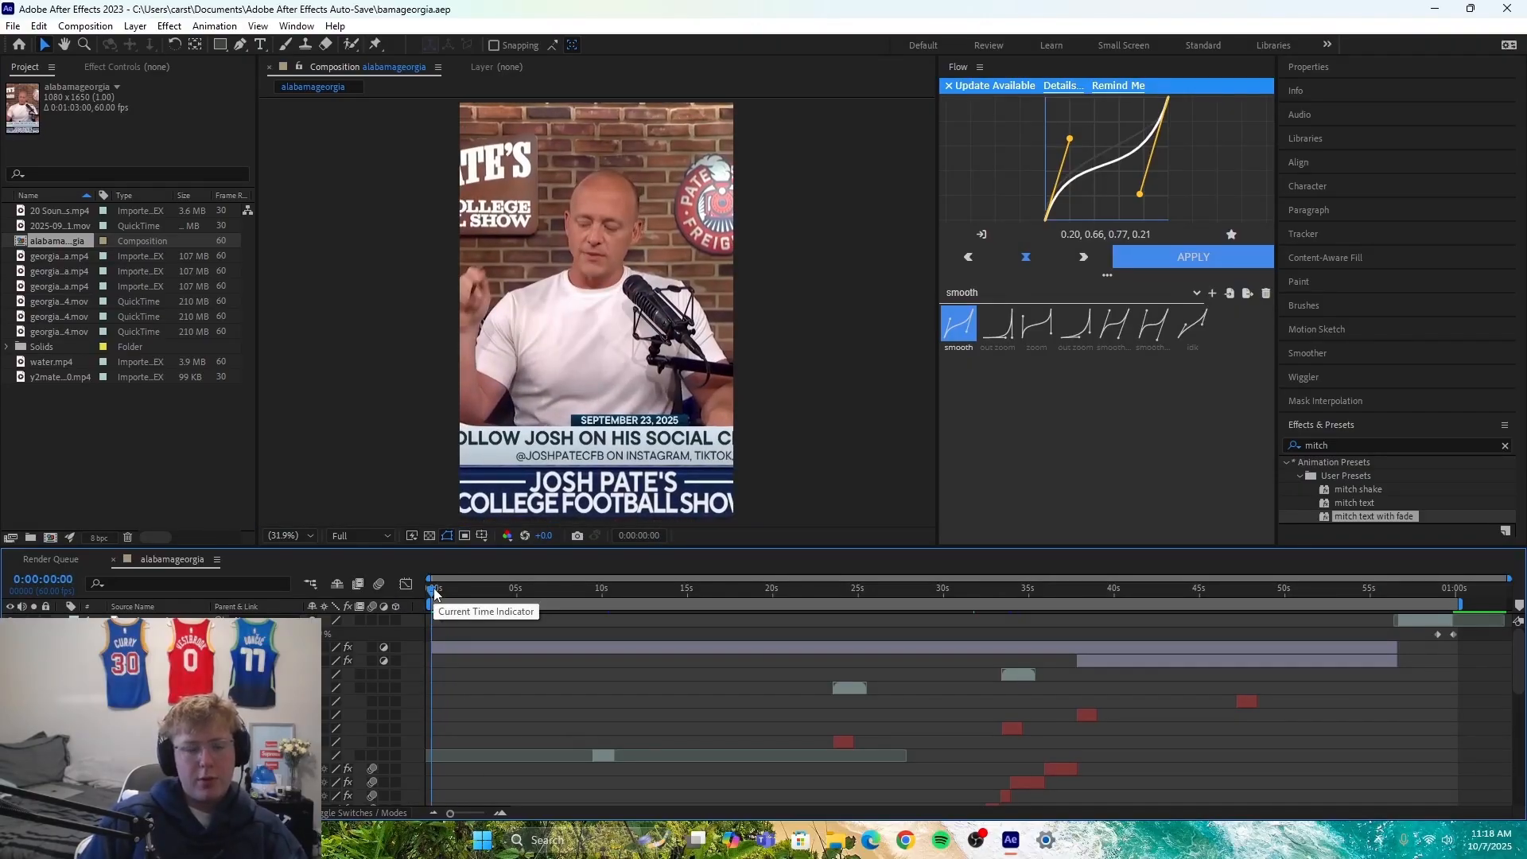
key(space)
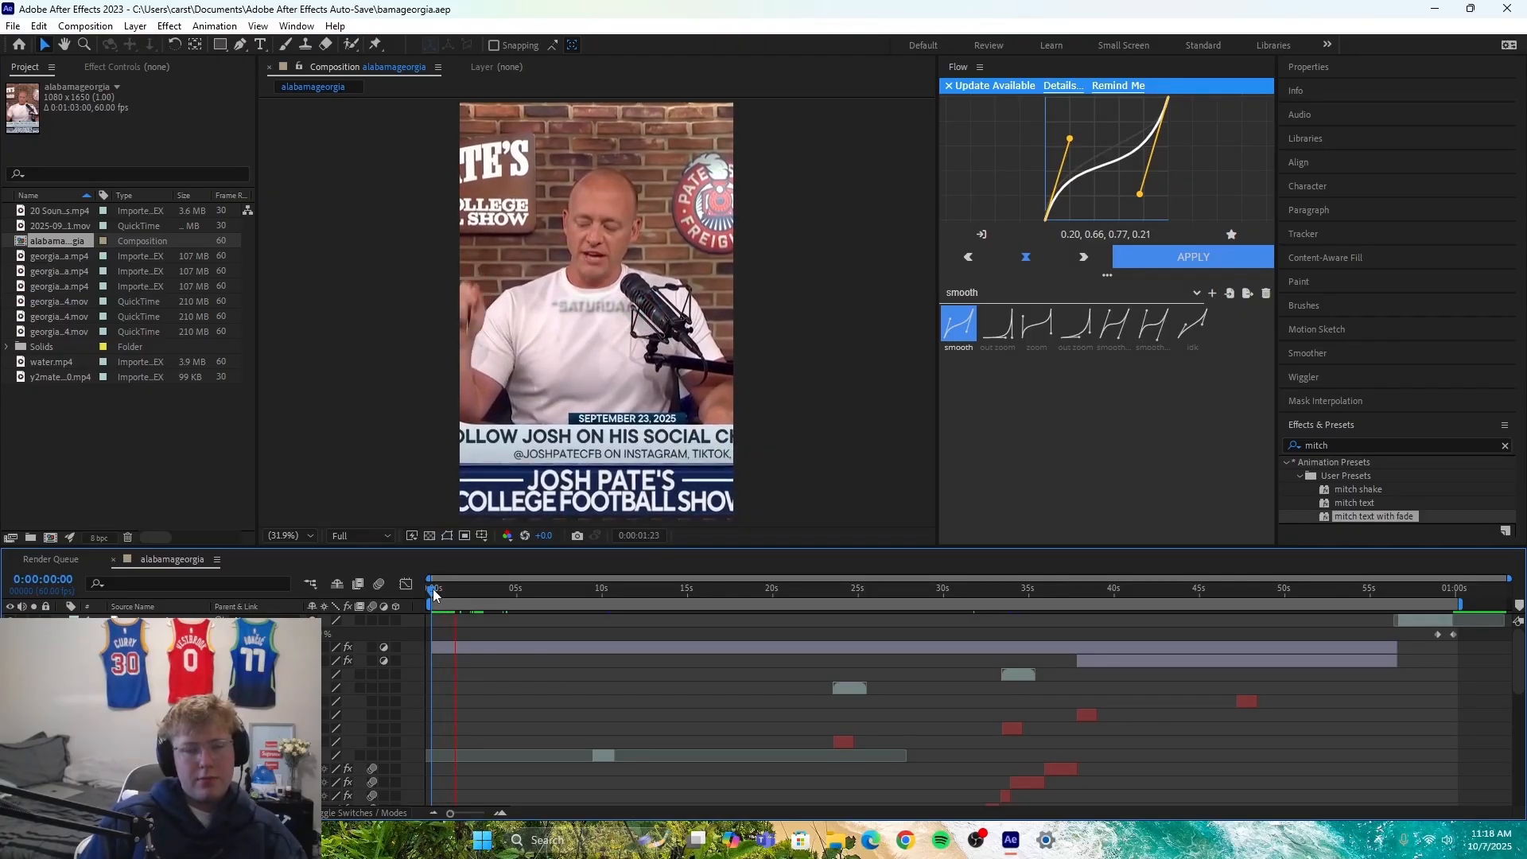
drag(432, 588, 423, 595)
key(space)
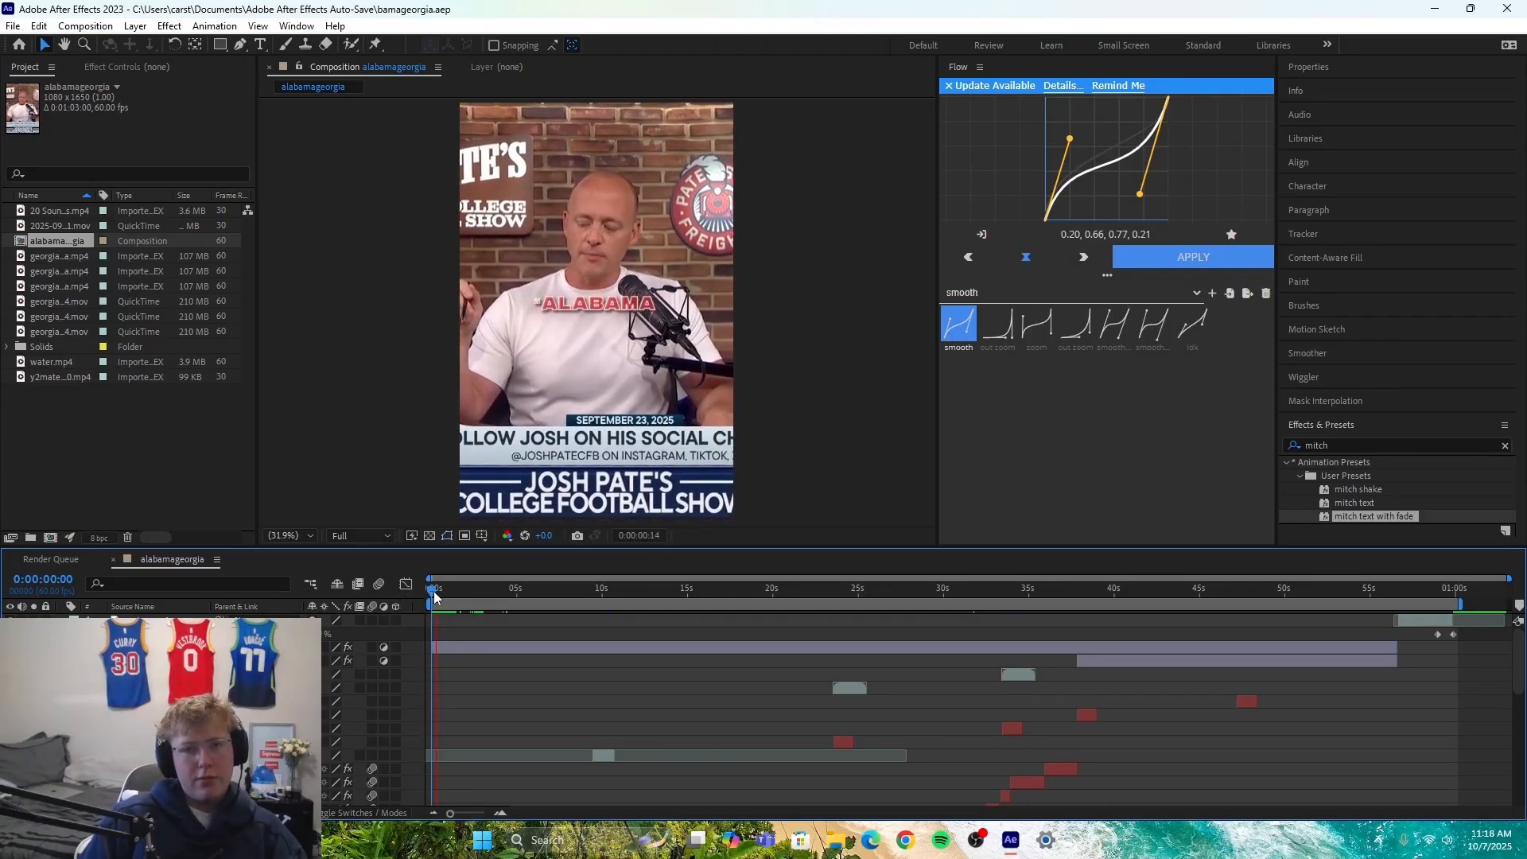
drag(436, 593, 494, 624)
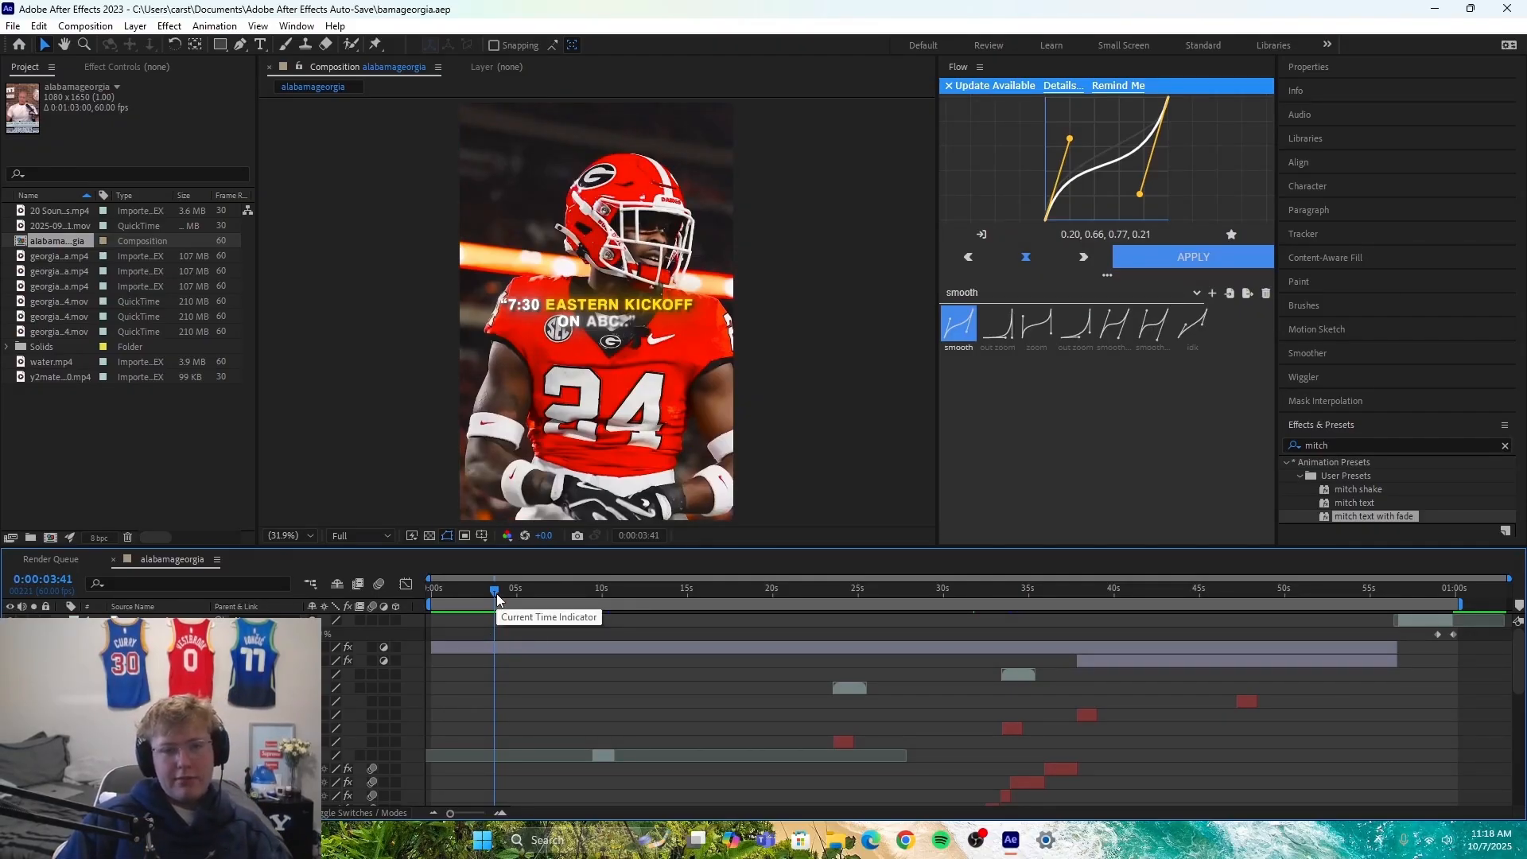
drag(496, 592, 440, 625)
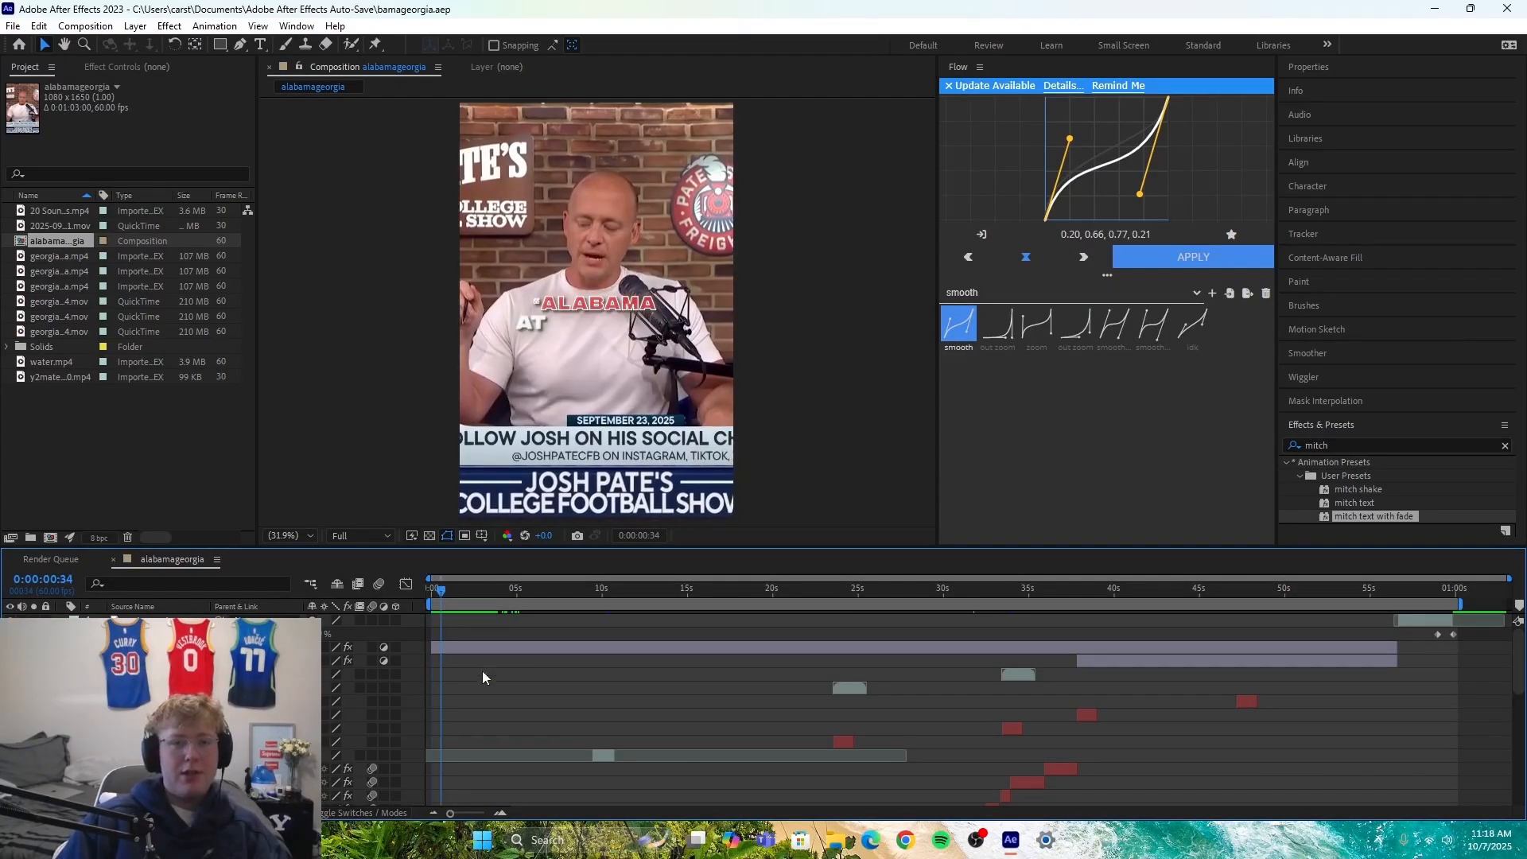
scroll(513, 699, down, 8)
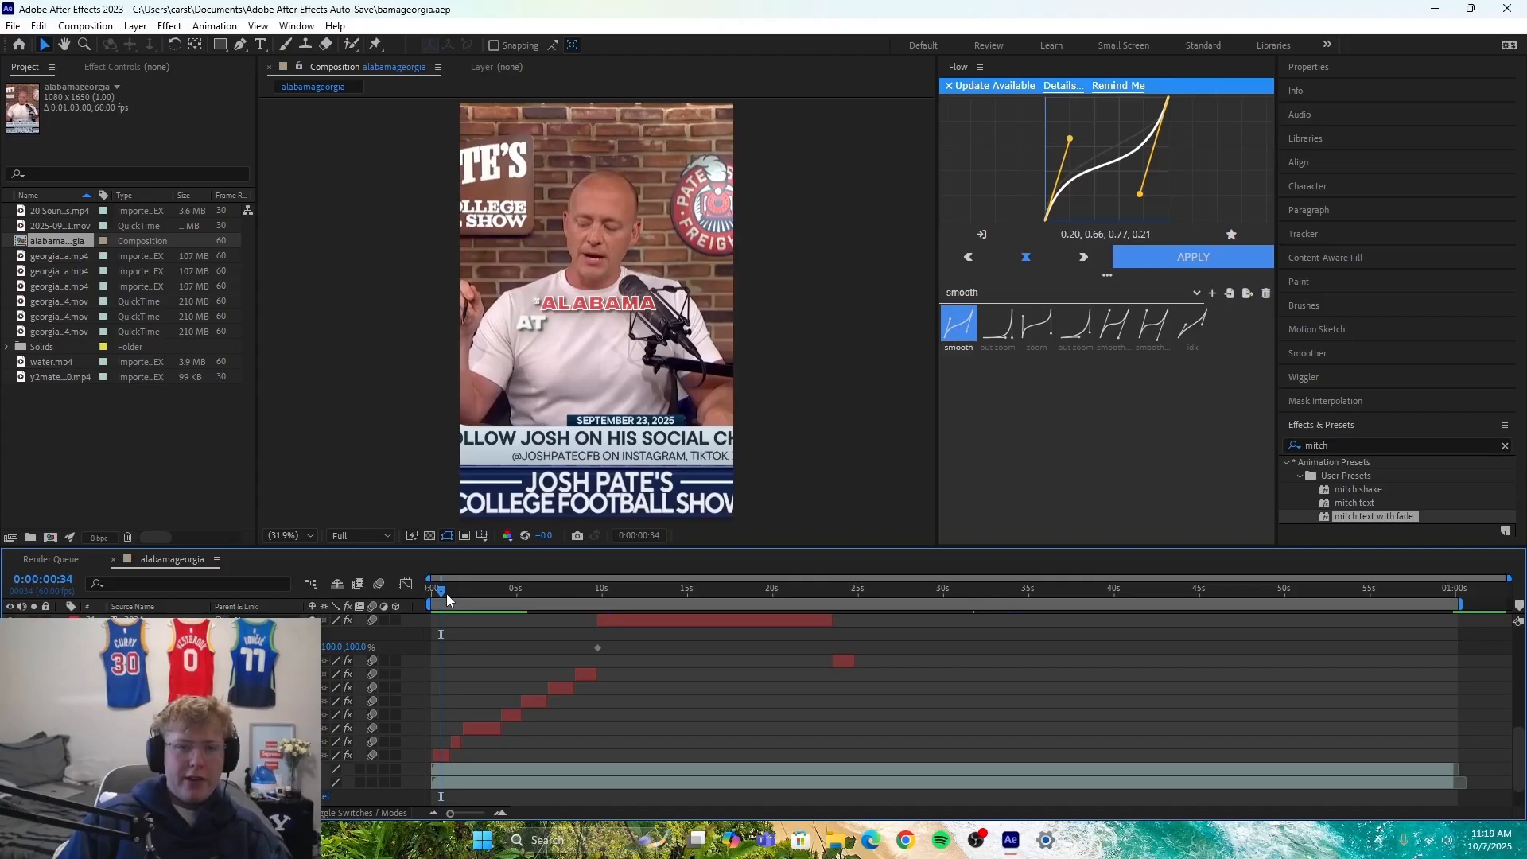
Step: Scrub the finished composition up to about 45 seconds to examine its captions, game clips and player photos
drag(446, 593, 540, 634)
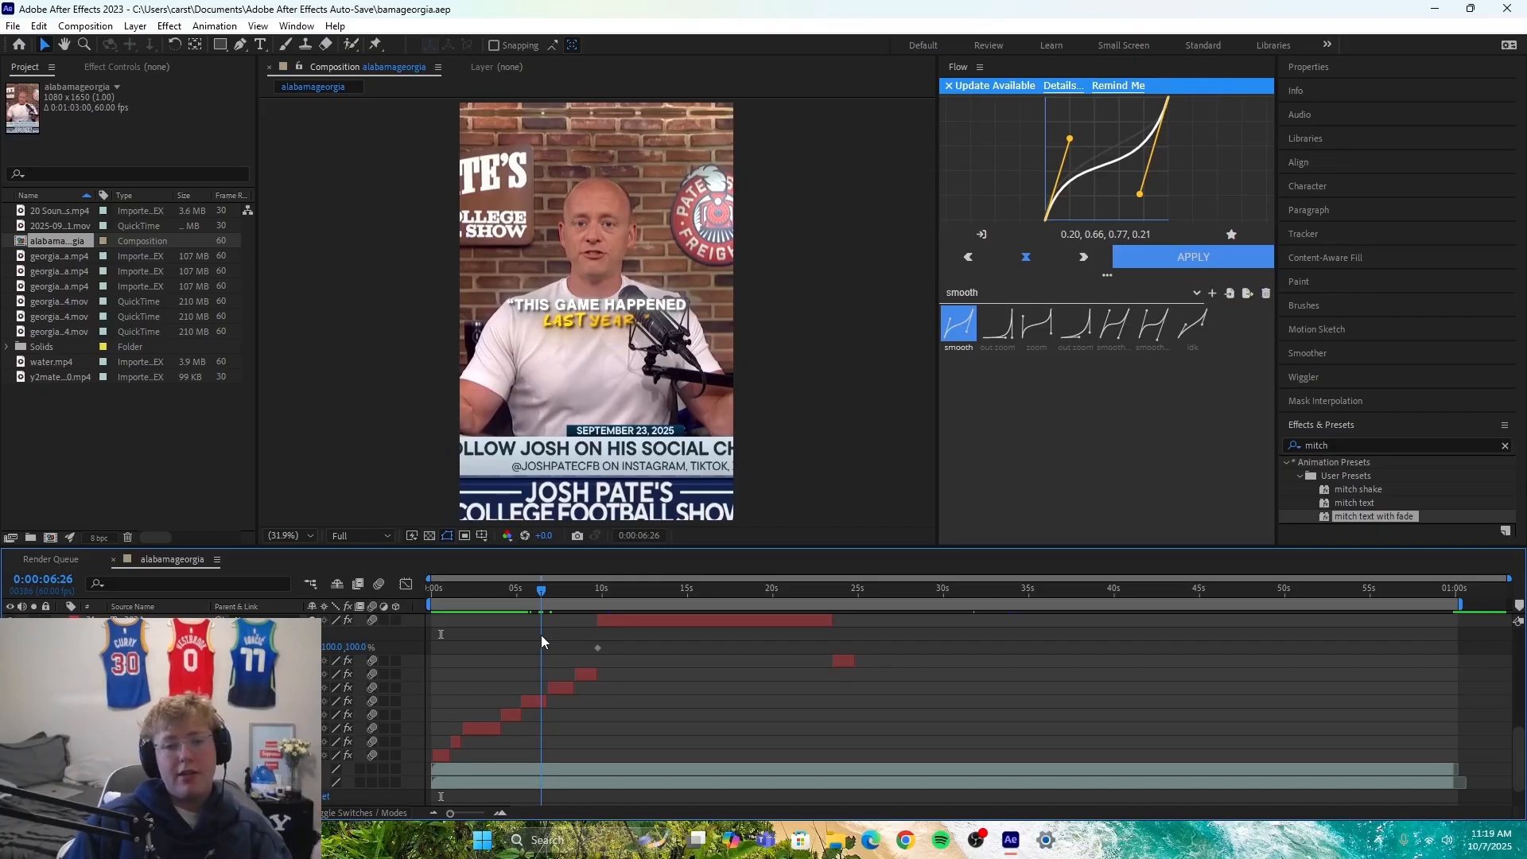
drag(541, 635, 851, 597)
scroll(727, 700, up, 3)
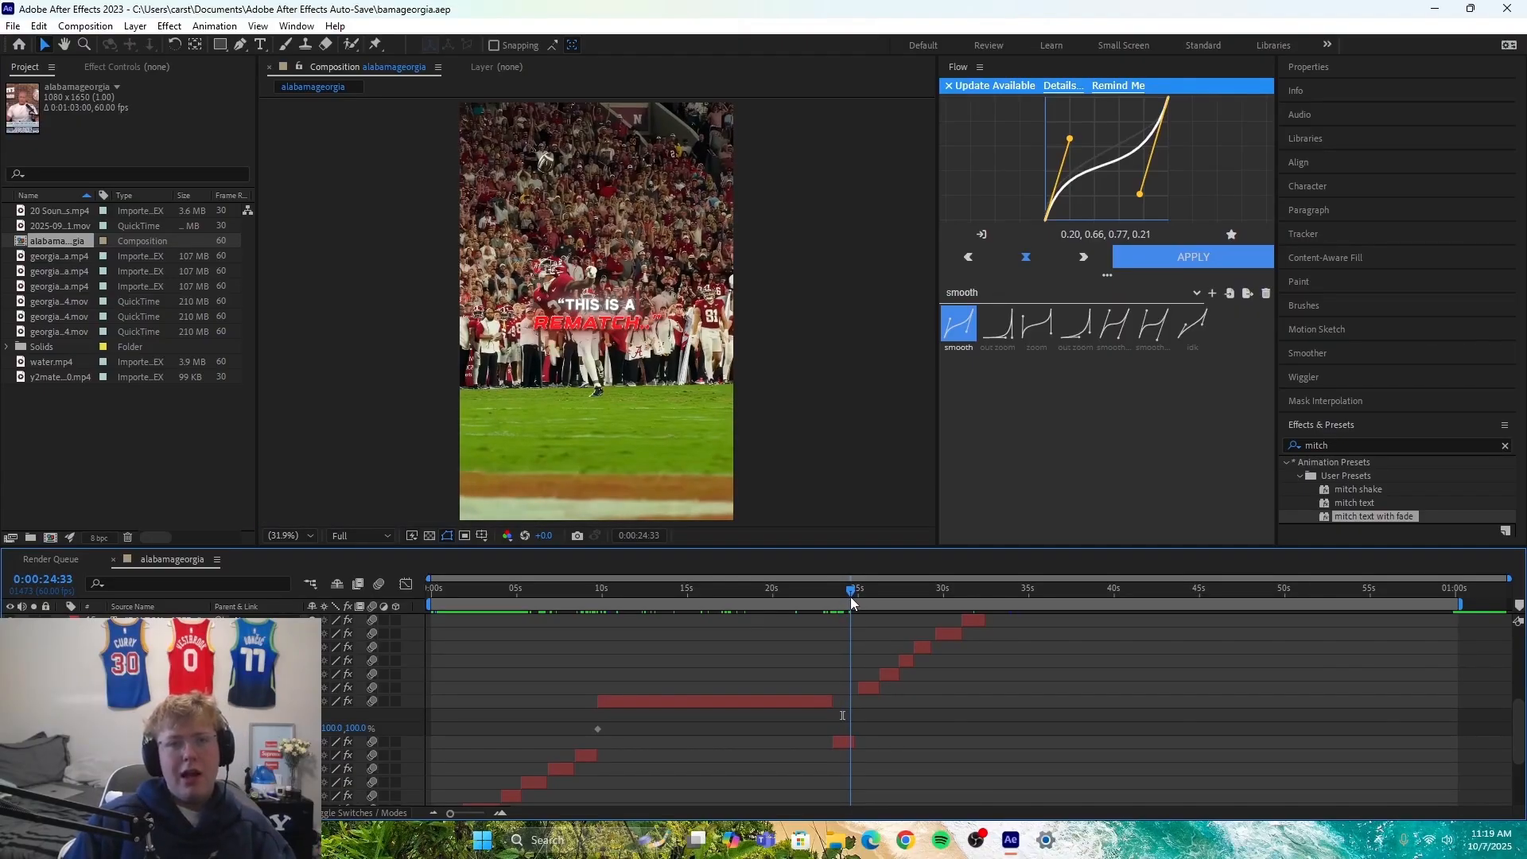
drag(851, 596, 1067, 641)
scroll(1018, 636, up, 3)
scroll(986, 684, up, 3)
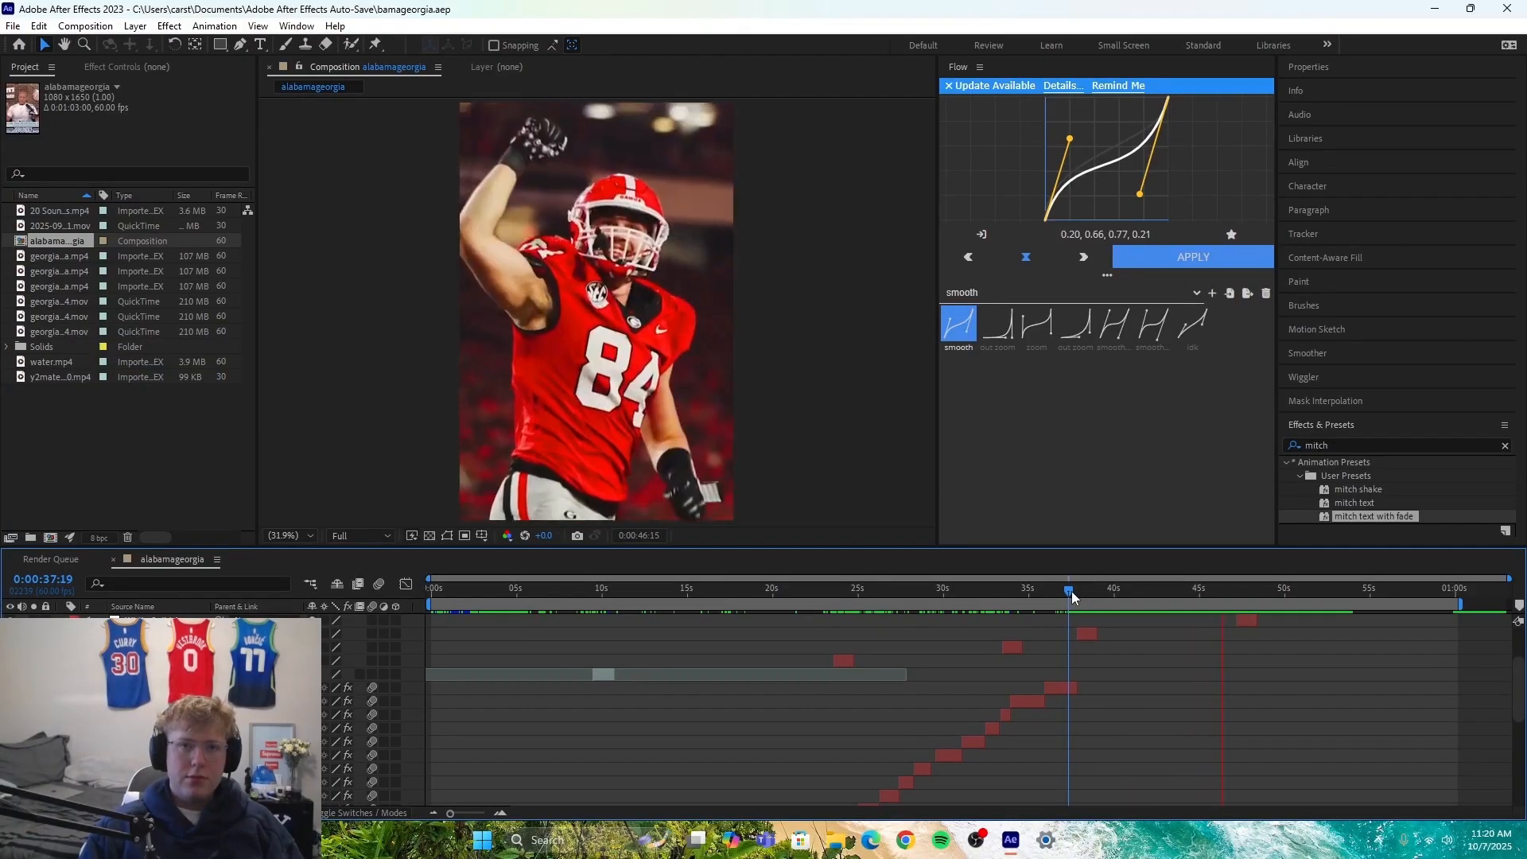
drag(1071, 591, 912, 646)
drag(813, 656, 1207, 692)
Step: Examine the layer stack and the closing shots of the finished composition, through to the final fade near 0:00:56:34
scroll(1220, 695, down, 6)
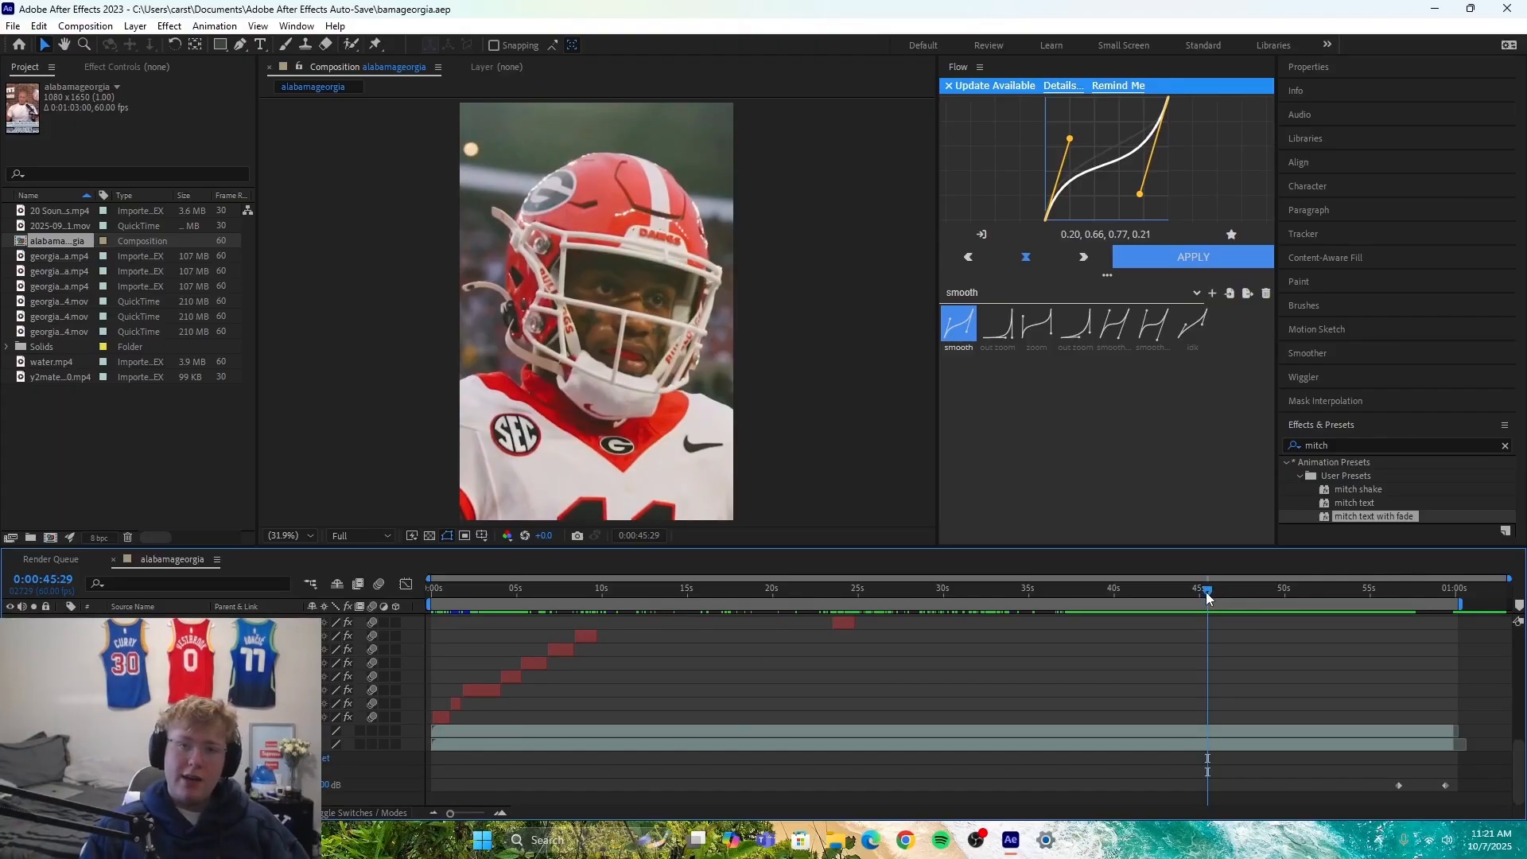
scroll(1155, 650, up, 6)
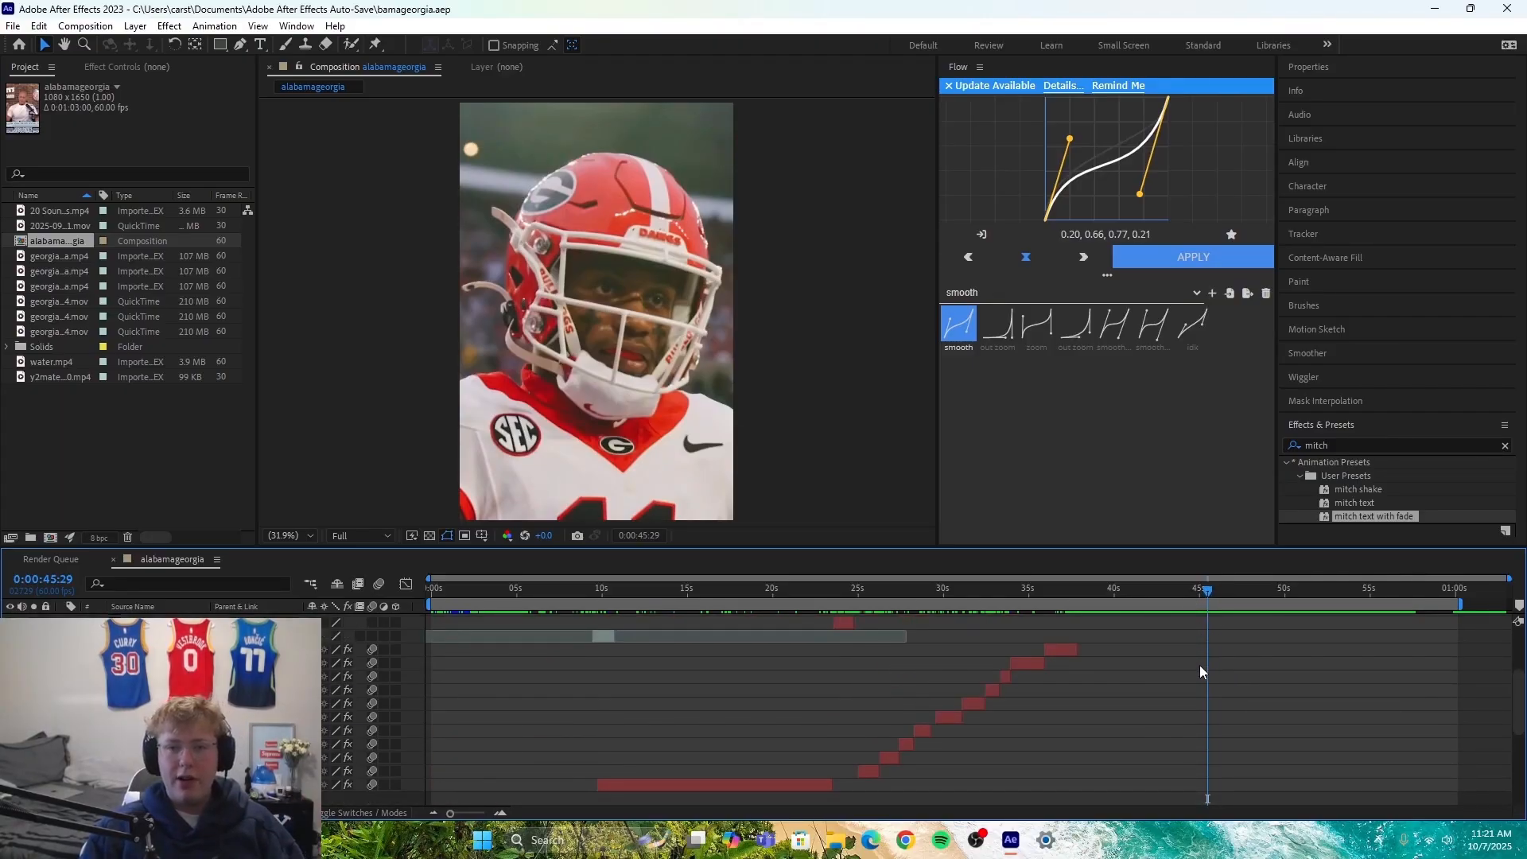
drag(1205, 589, 1208, 650)
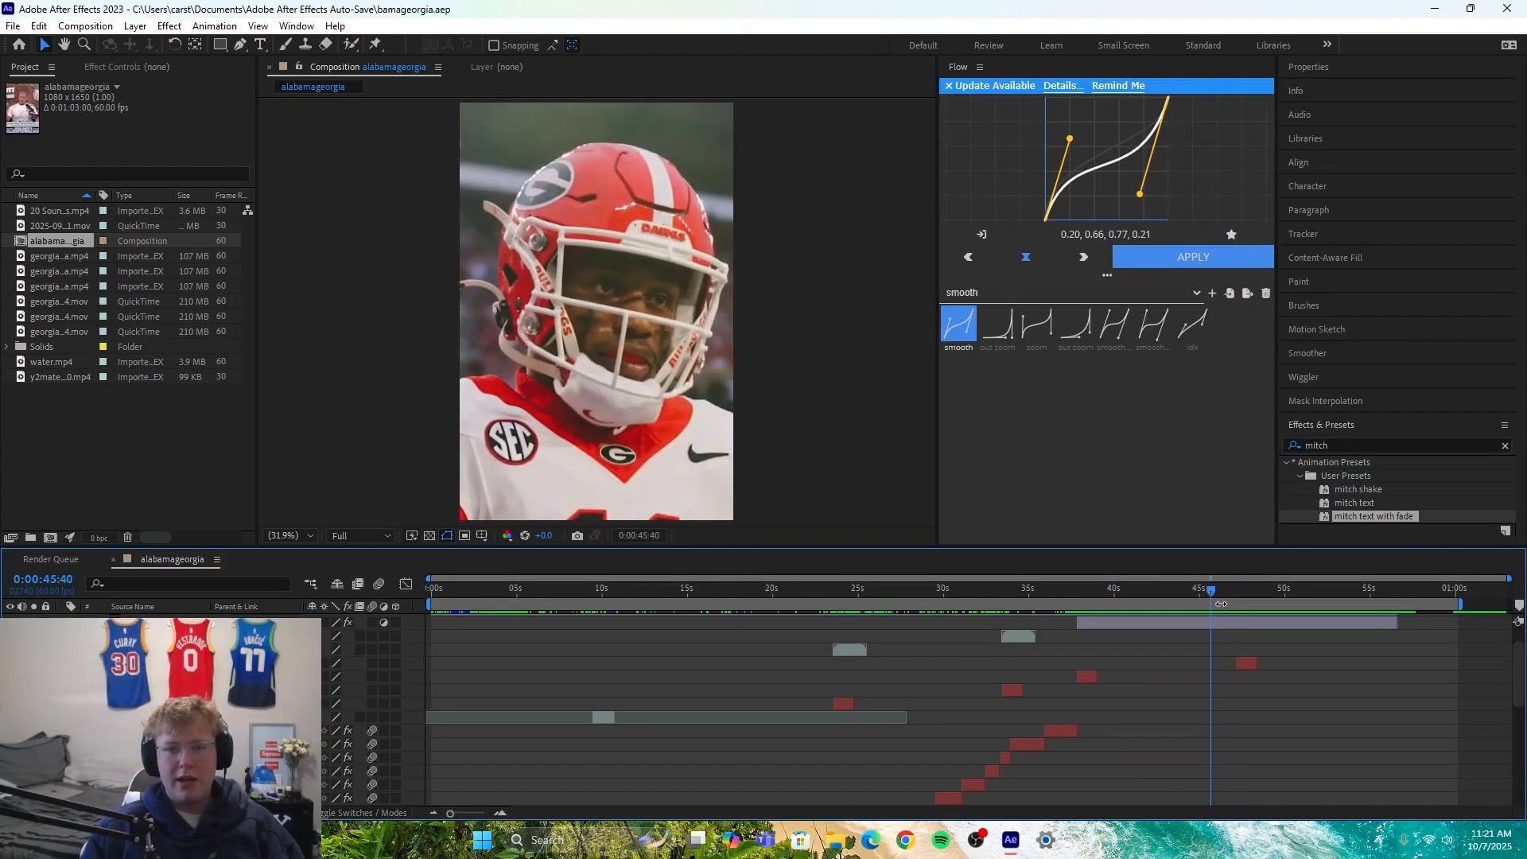
key(space)
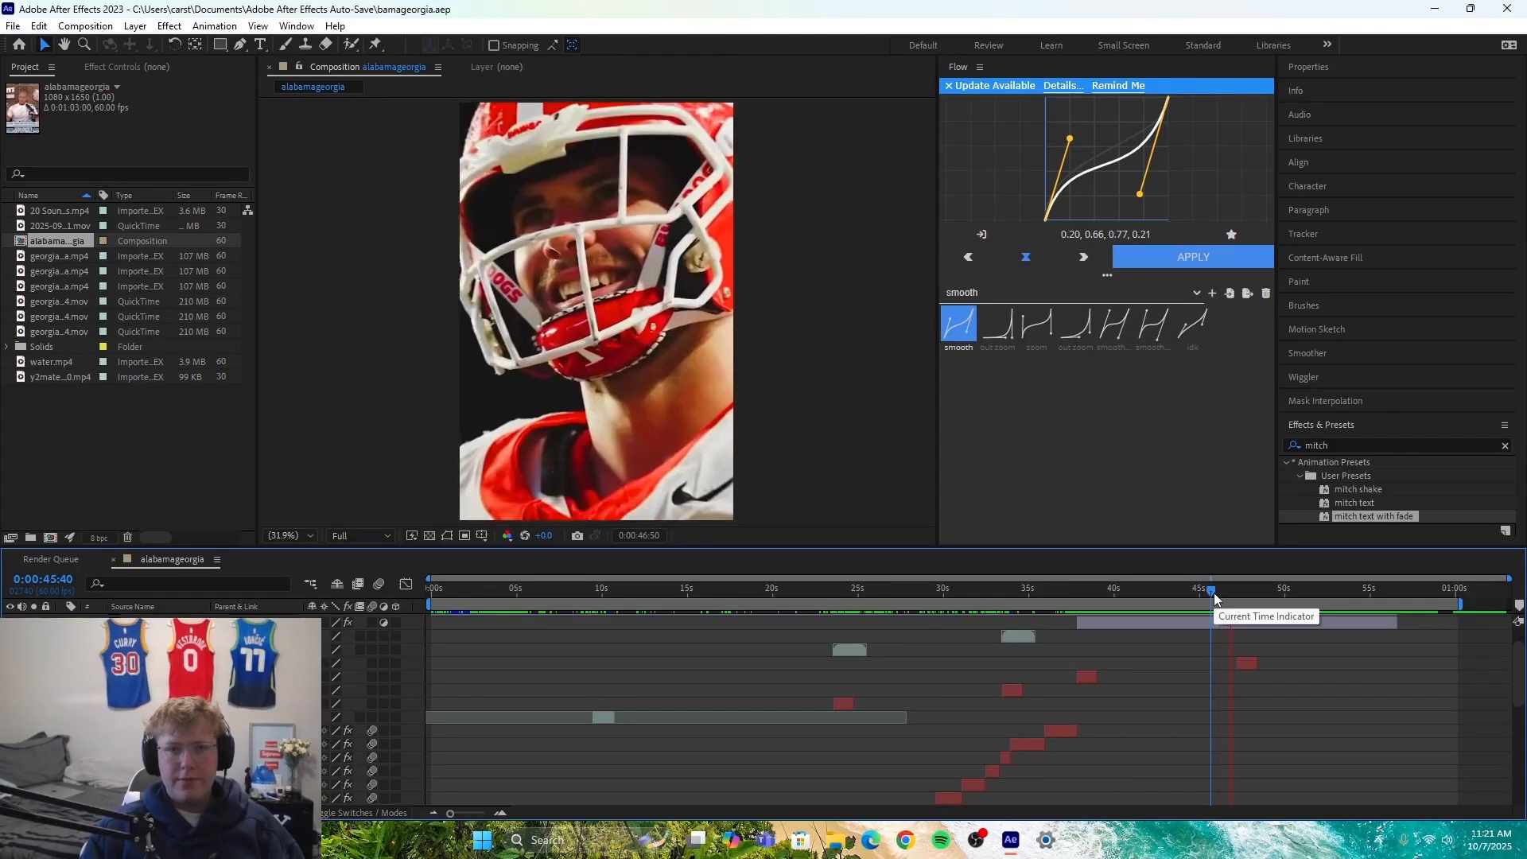
drag(1214, 593, 1234, 602)
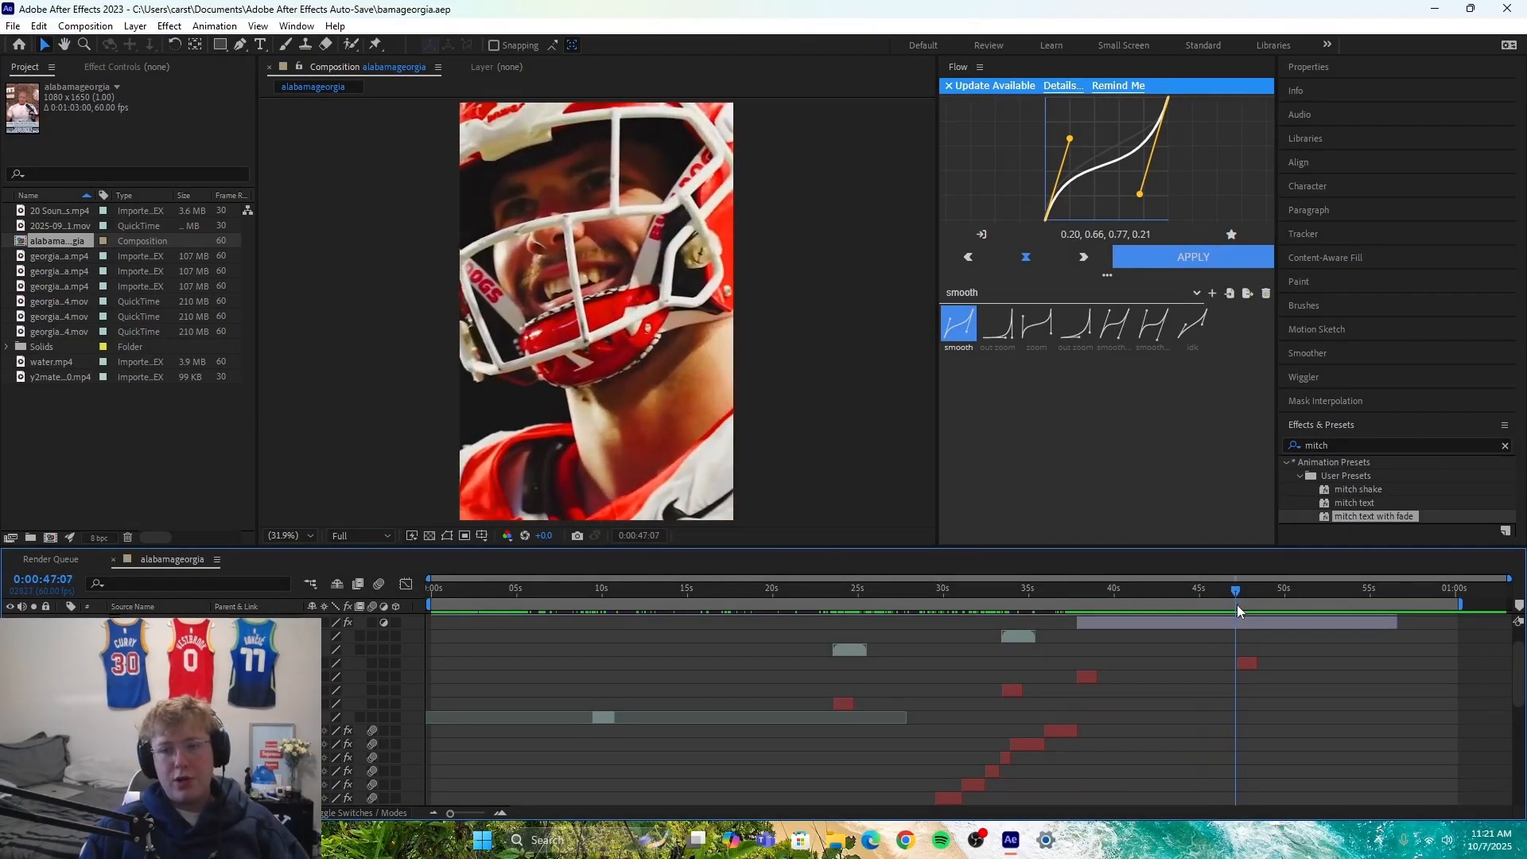
scroll(1284, 761, down, 5)
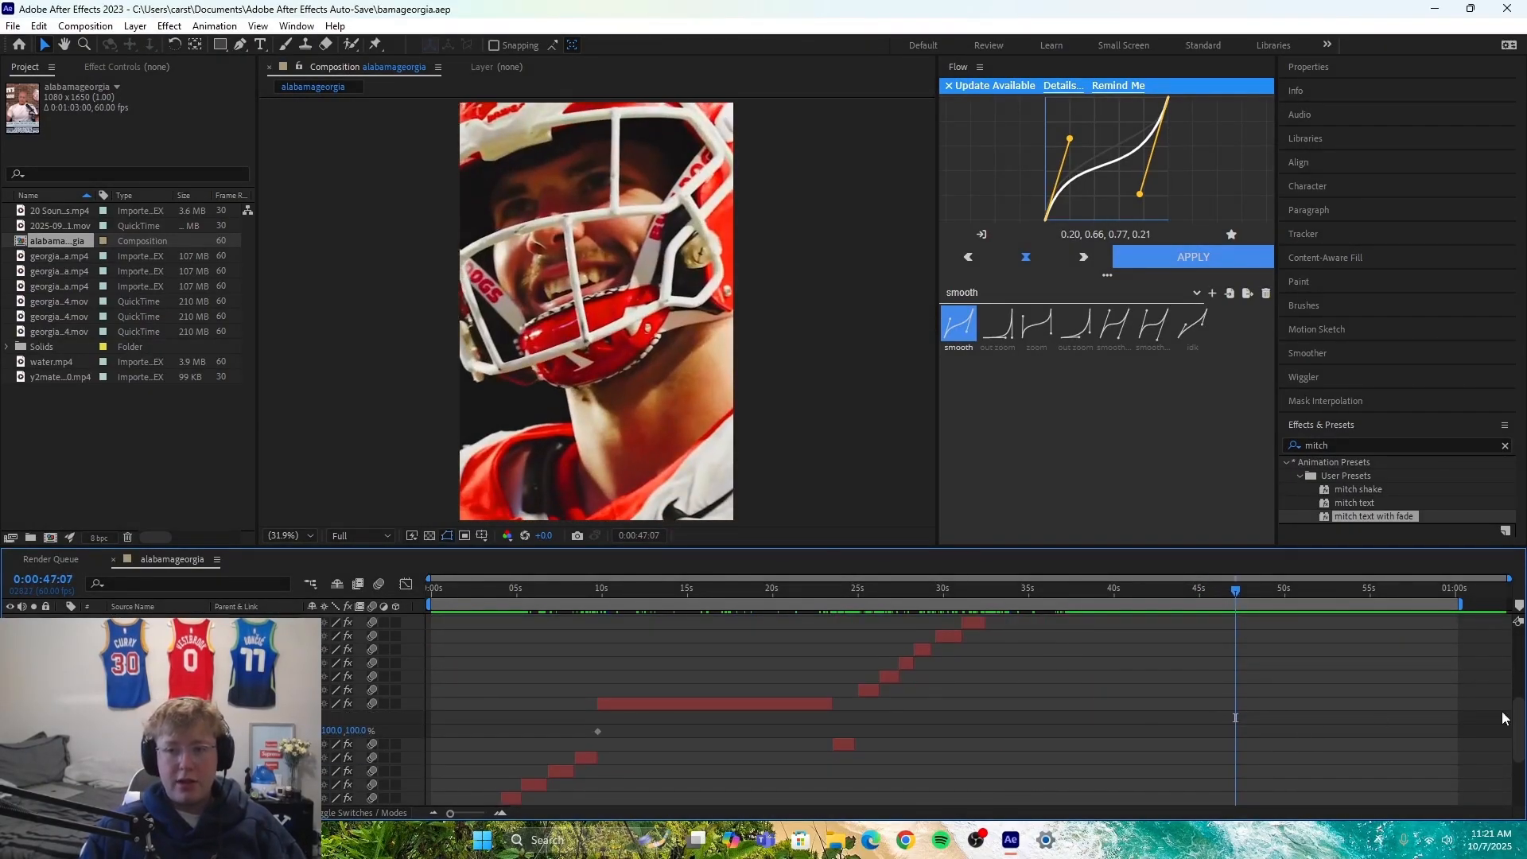
drag(1517, 750, 1460, 547)
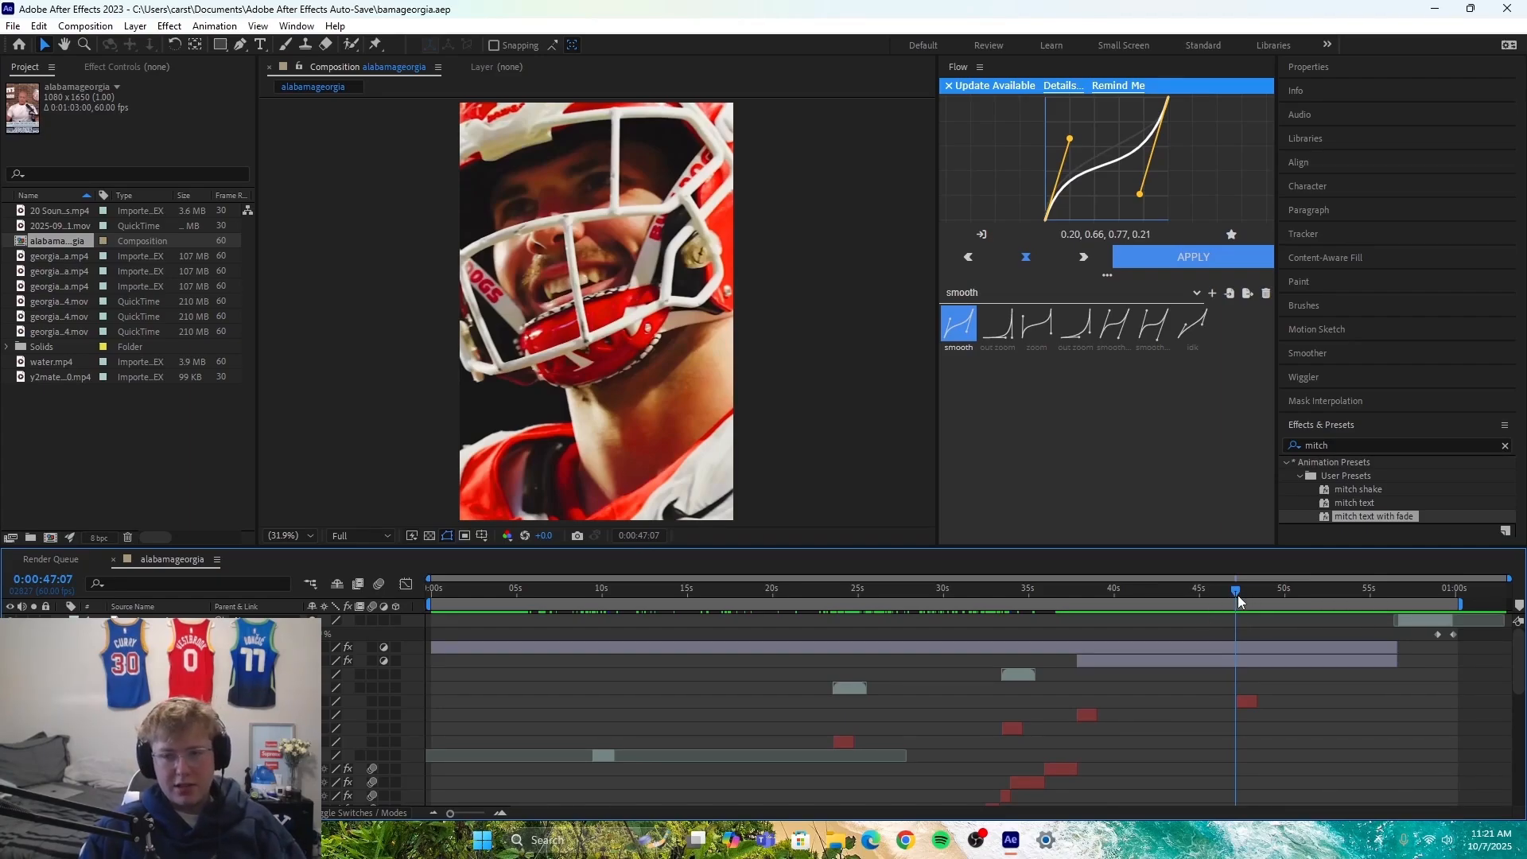
drag(1238, 594, 1400, 647)
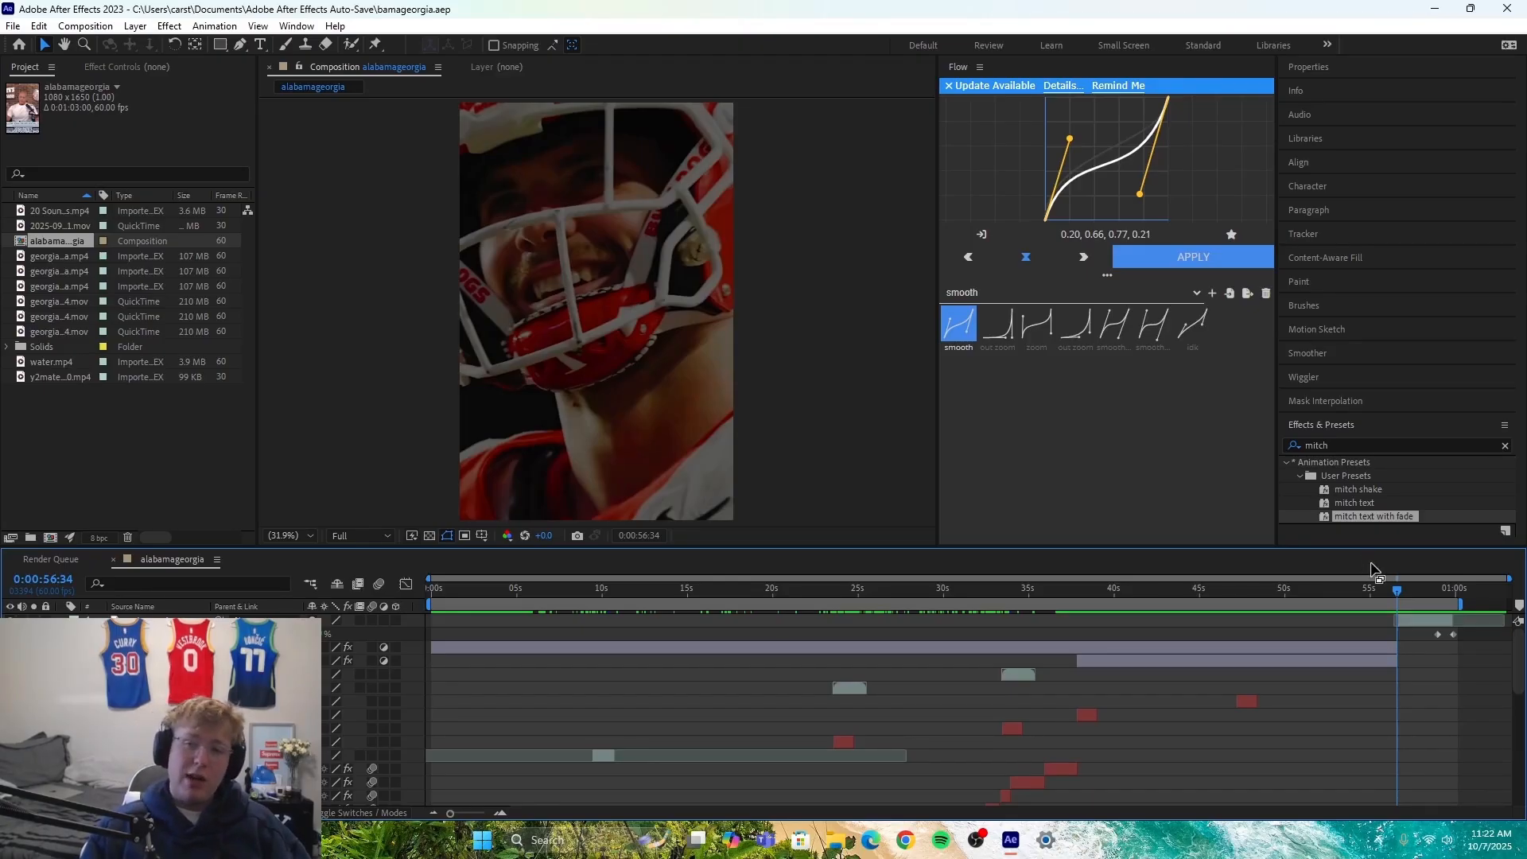
Step: Scrub back through the 2024 game clip and the opening of the finished composition to compare their caption and clip layers
drag(1398, 587, 761, 740)
scroll(784, 742, down, 5)
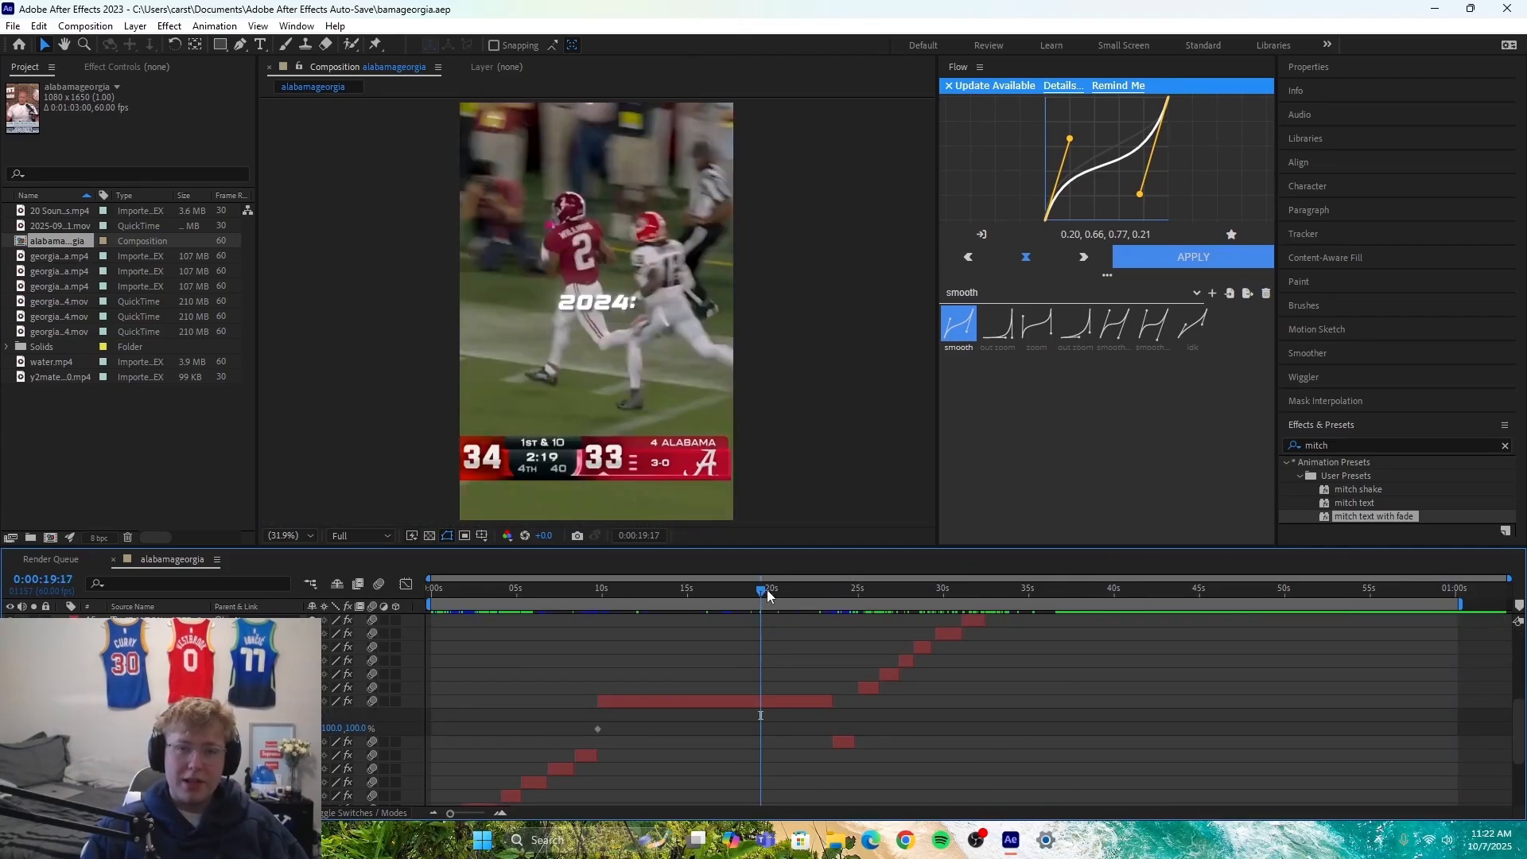
key(Home)
drag(431, 694, 906, 690)
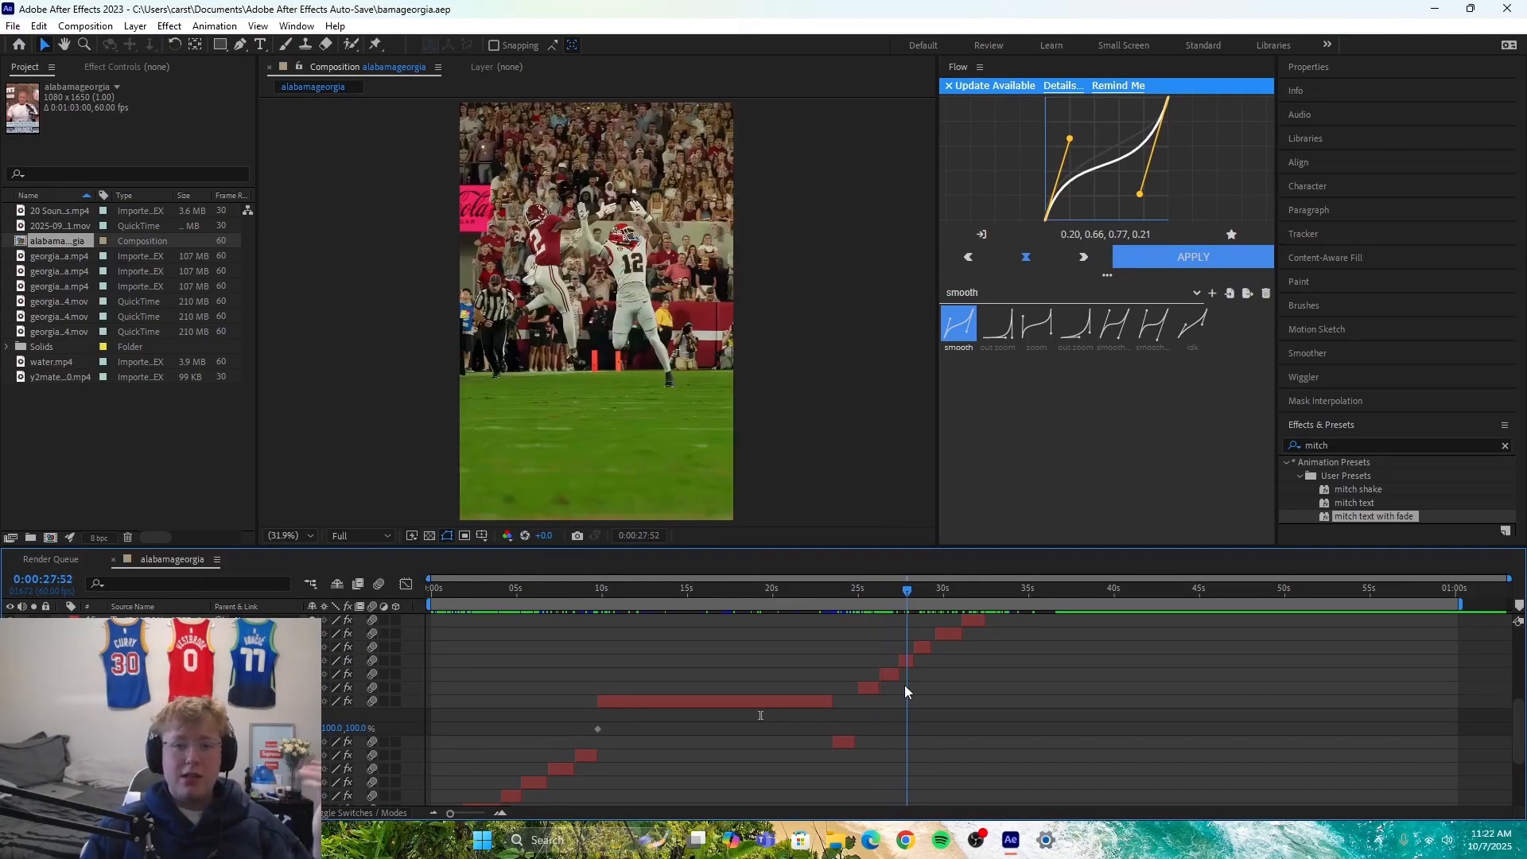
scroll(931, 697, up, 3)
drag(920, 595, 527, 660)
scroll(550, 655, up, 2)
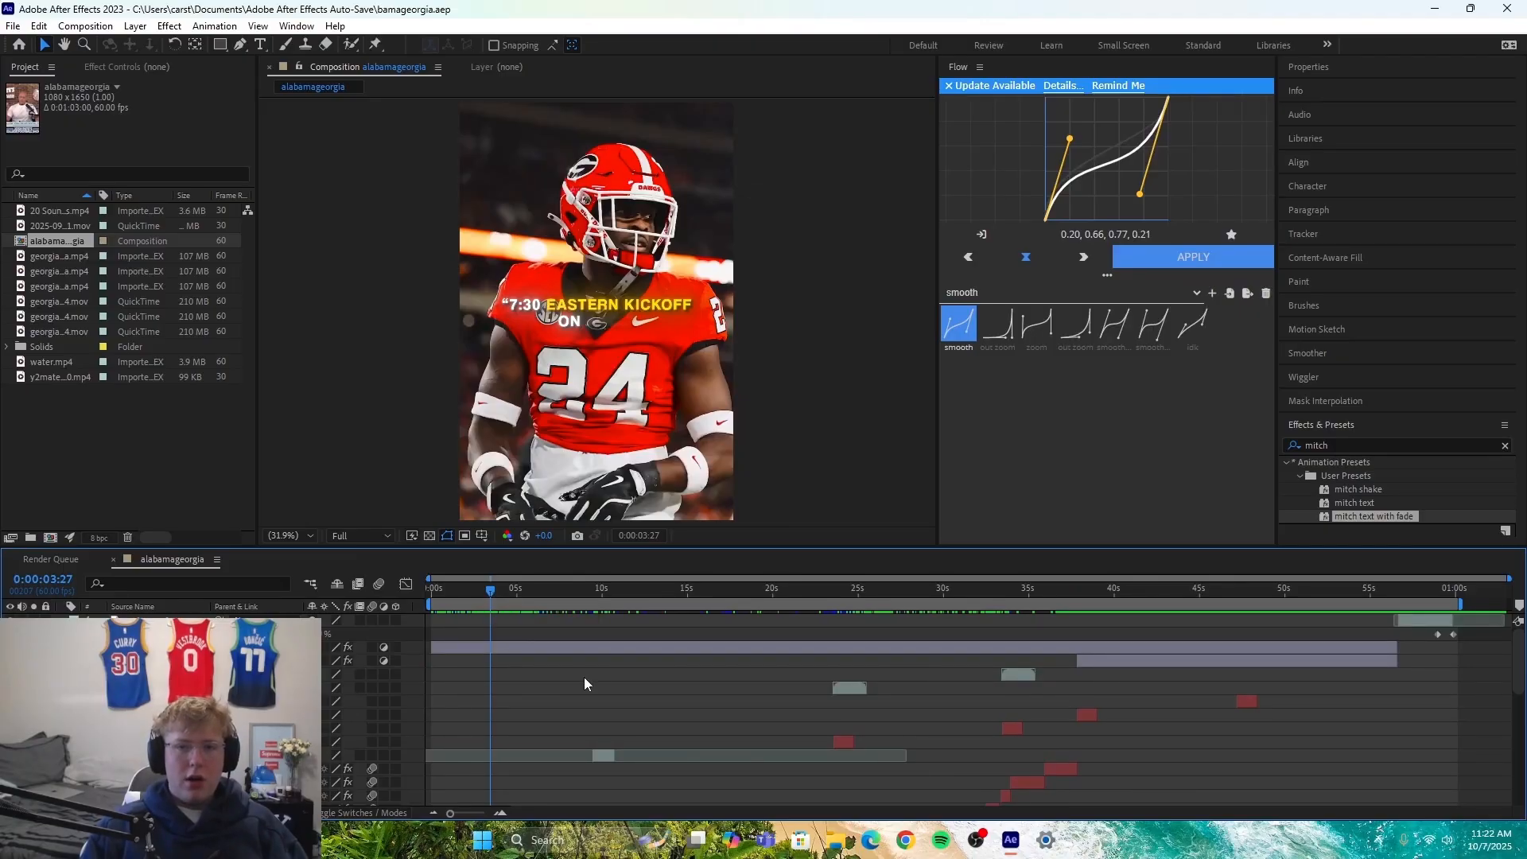
scroll(628, 689, down, 2)
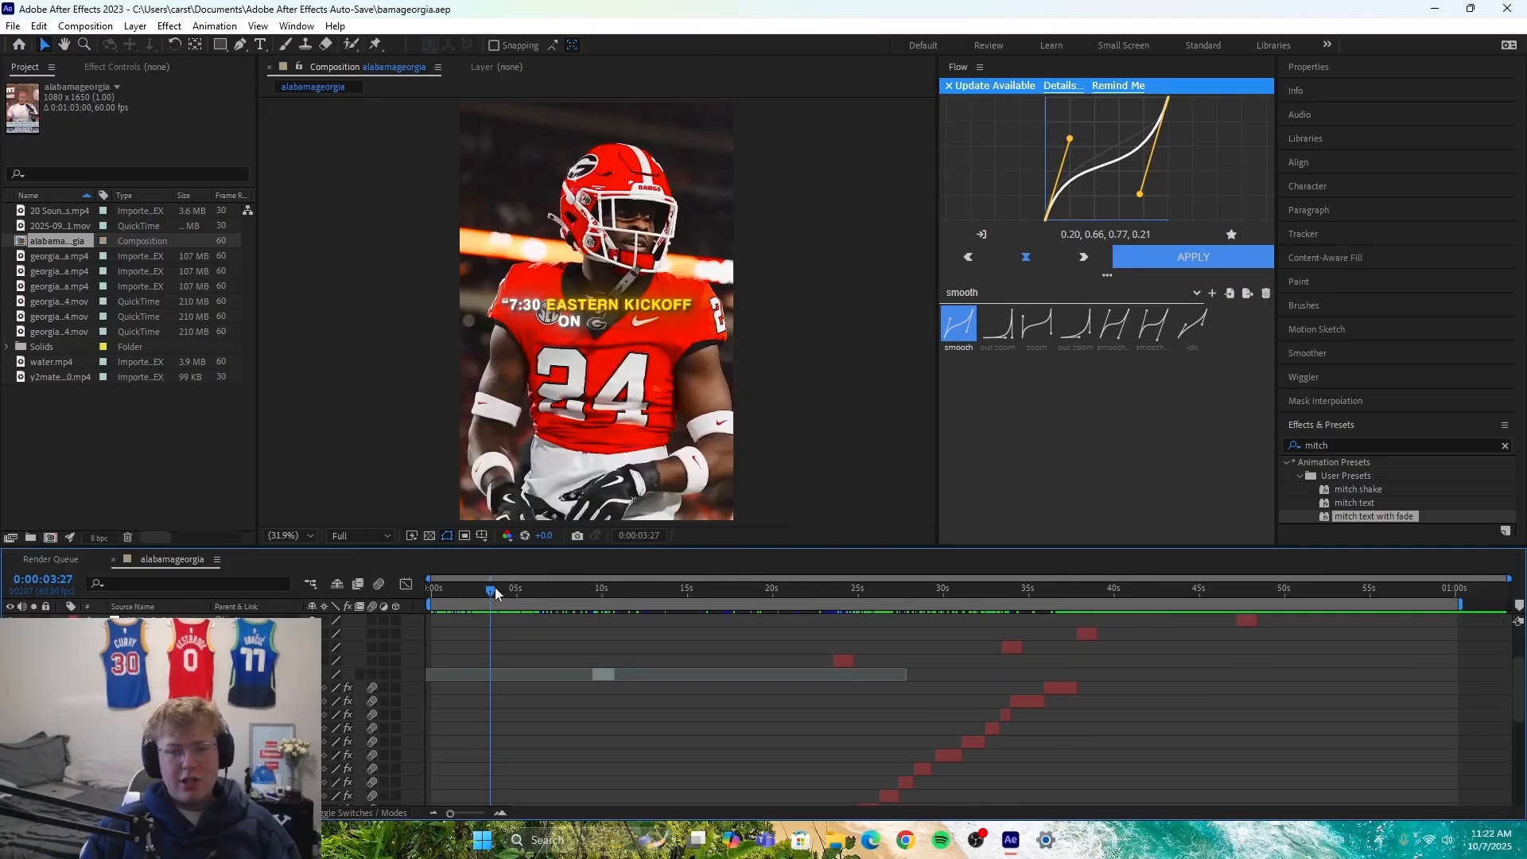
Step: Add a full-size white solid to the finished composition and cut away the part before 0:00:23:24, at the touchdown moment
drag(490, 591, 835, 660)
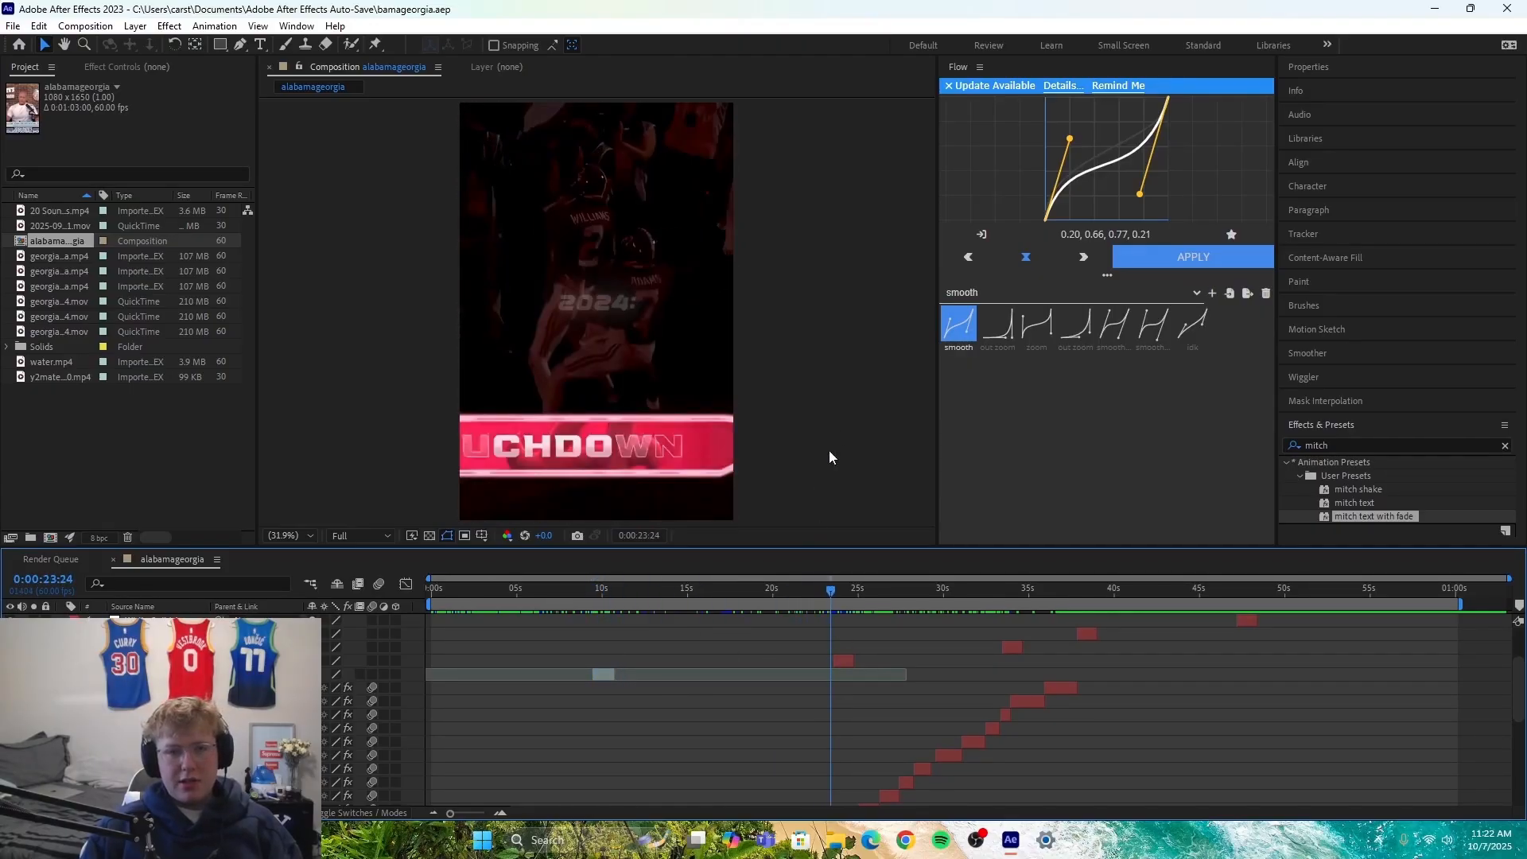
right_click(837, 366)
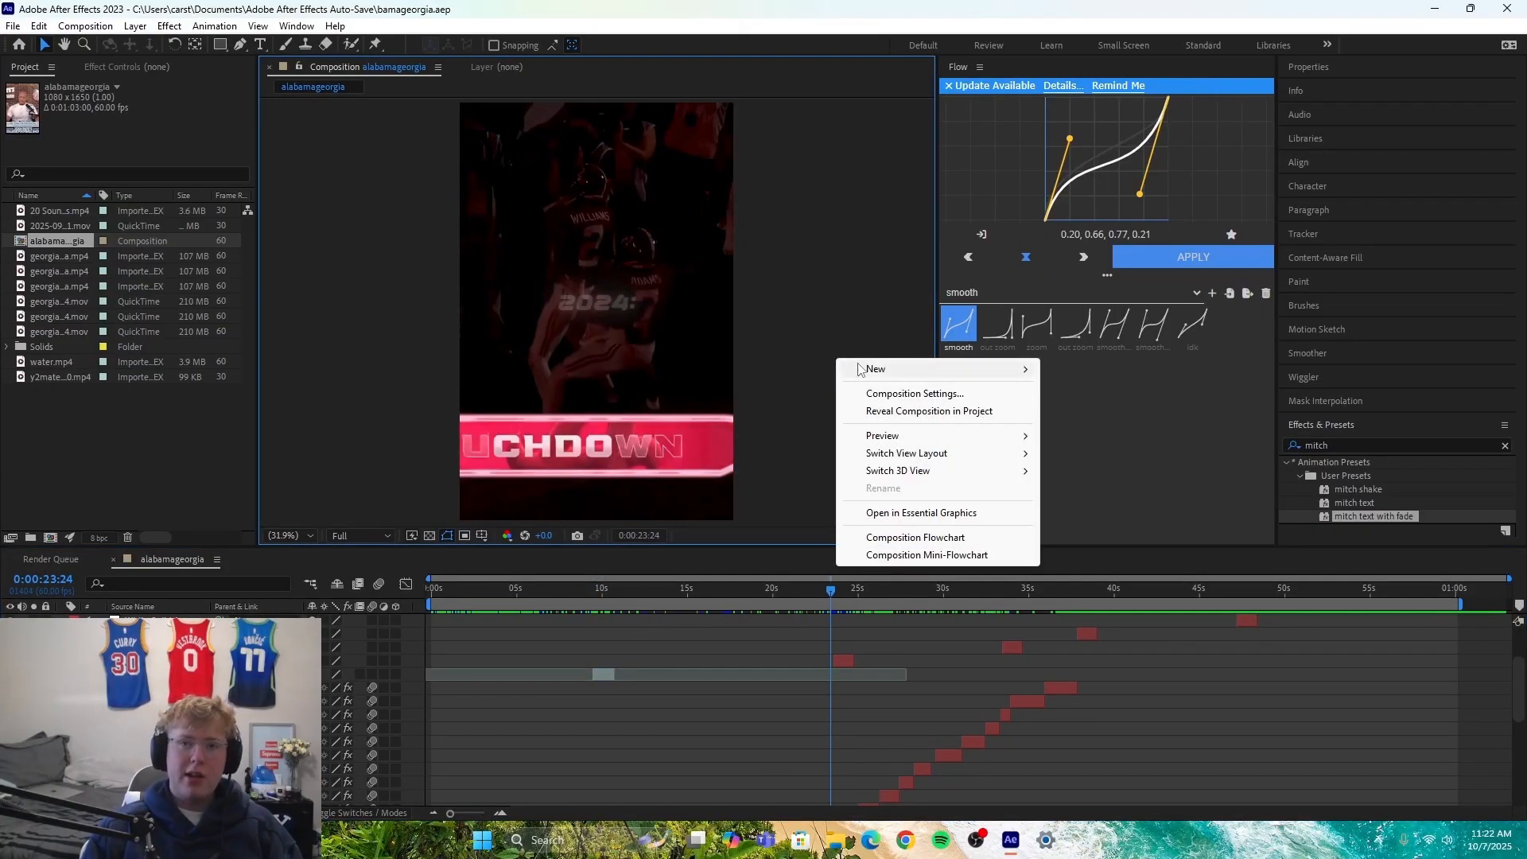
mouse_move(869, 368)
click(1079, 411)
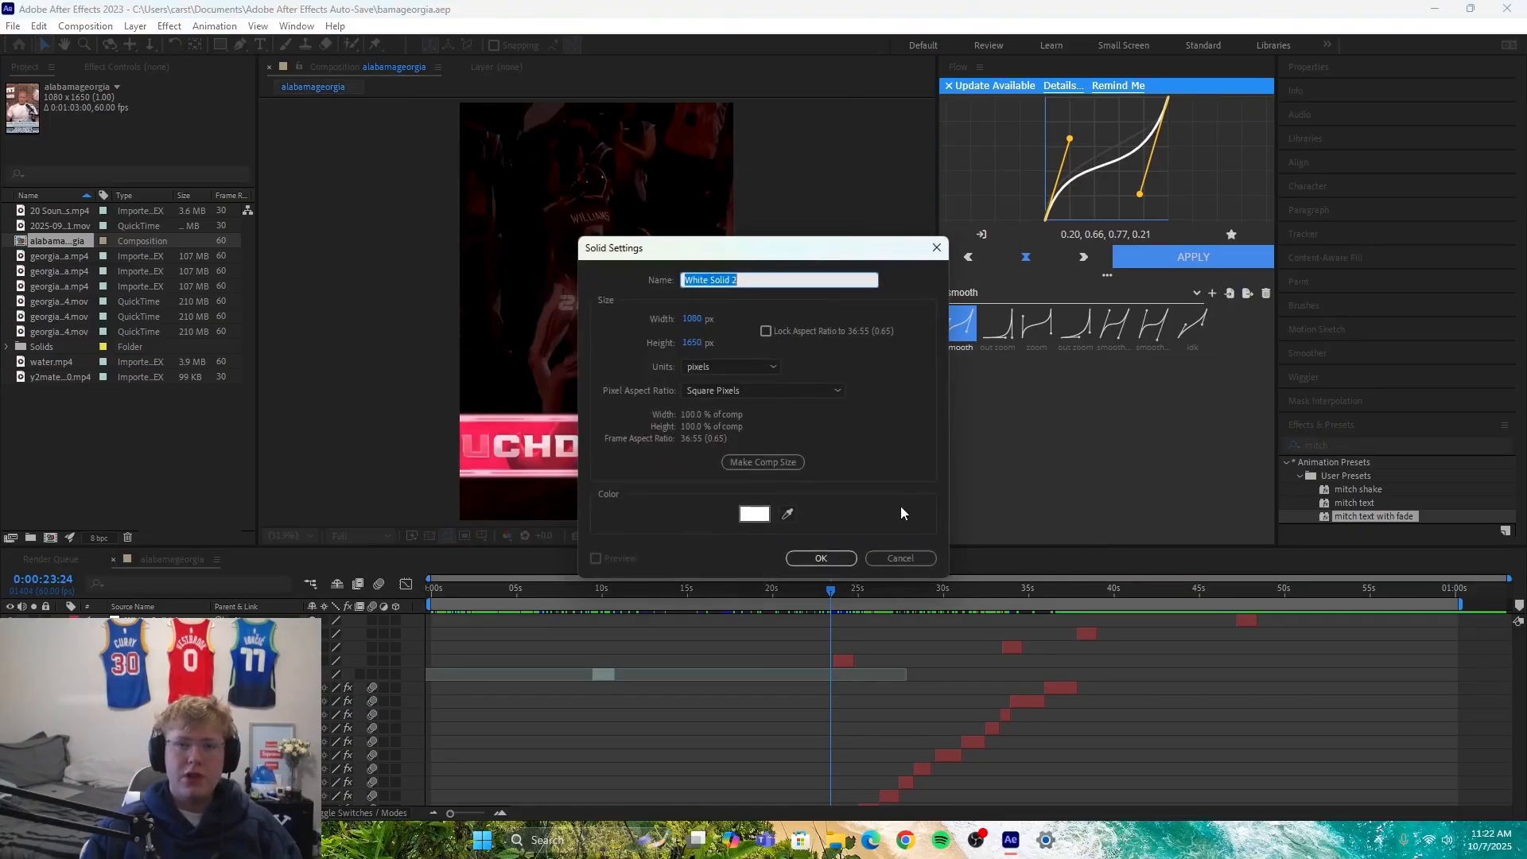
click(819, 558)
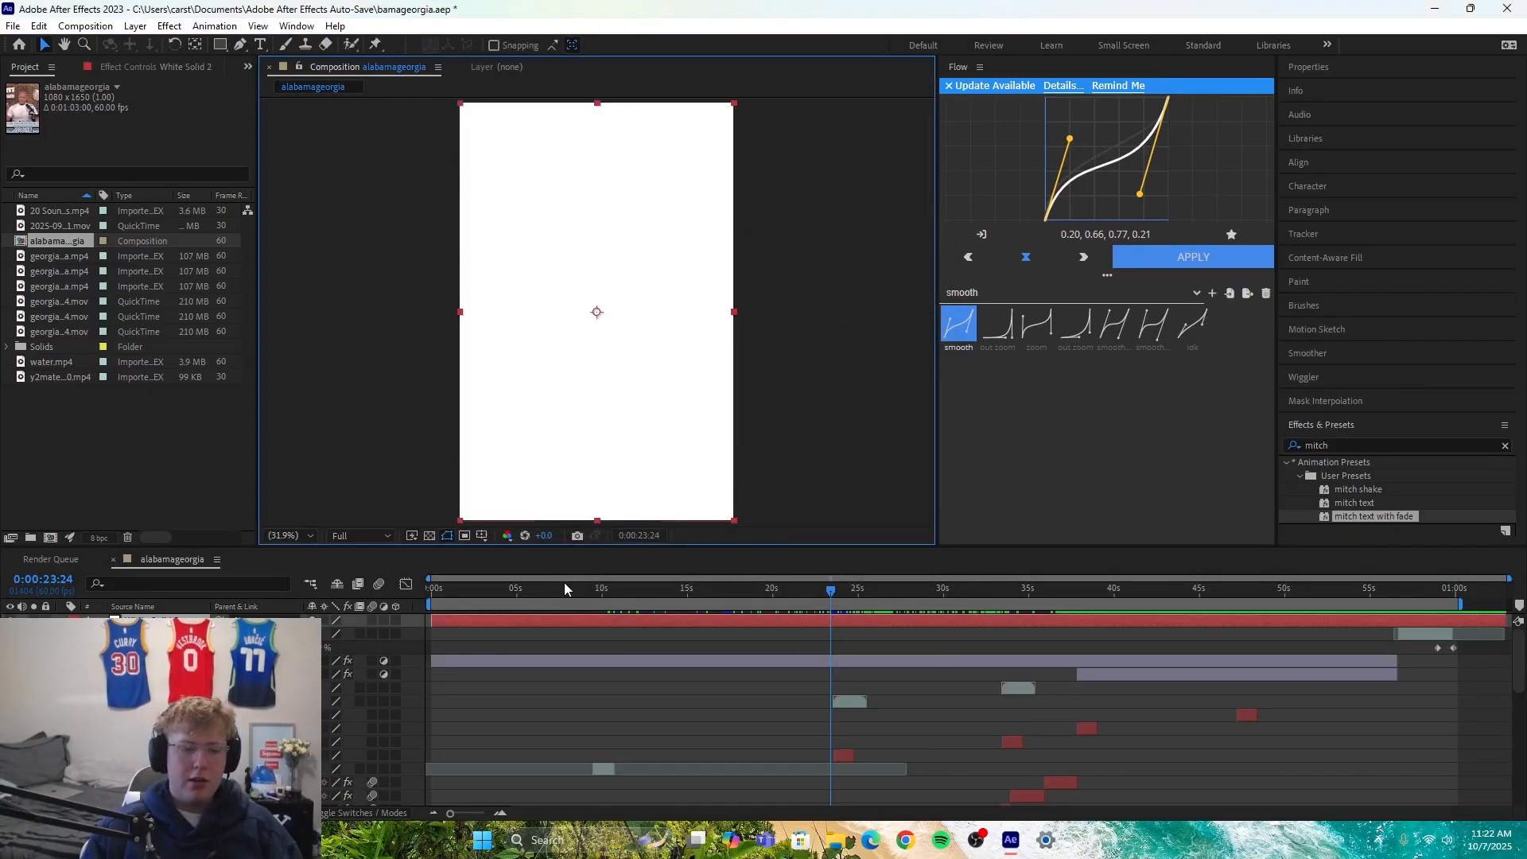
key(ctrl+shift+d)
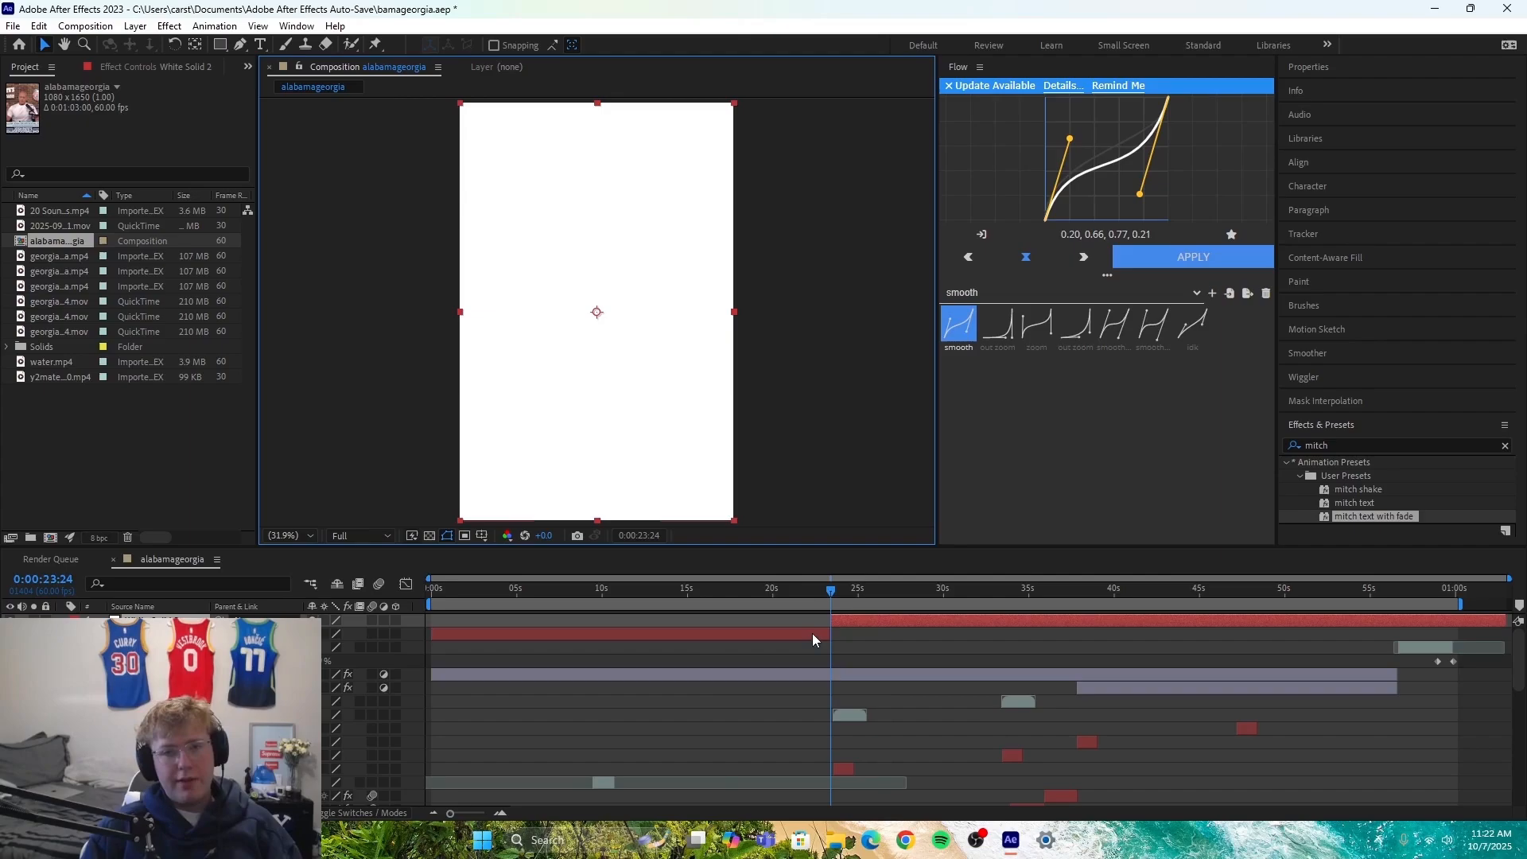
click(819, 633)
key(Delete)
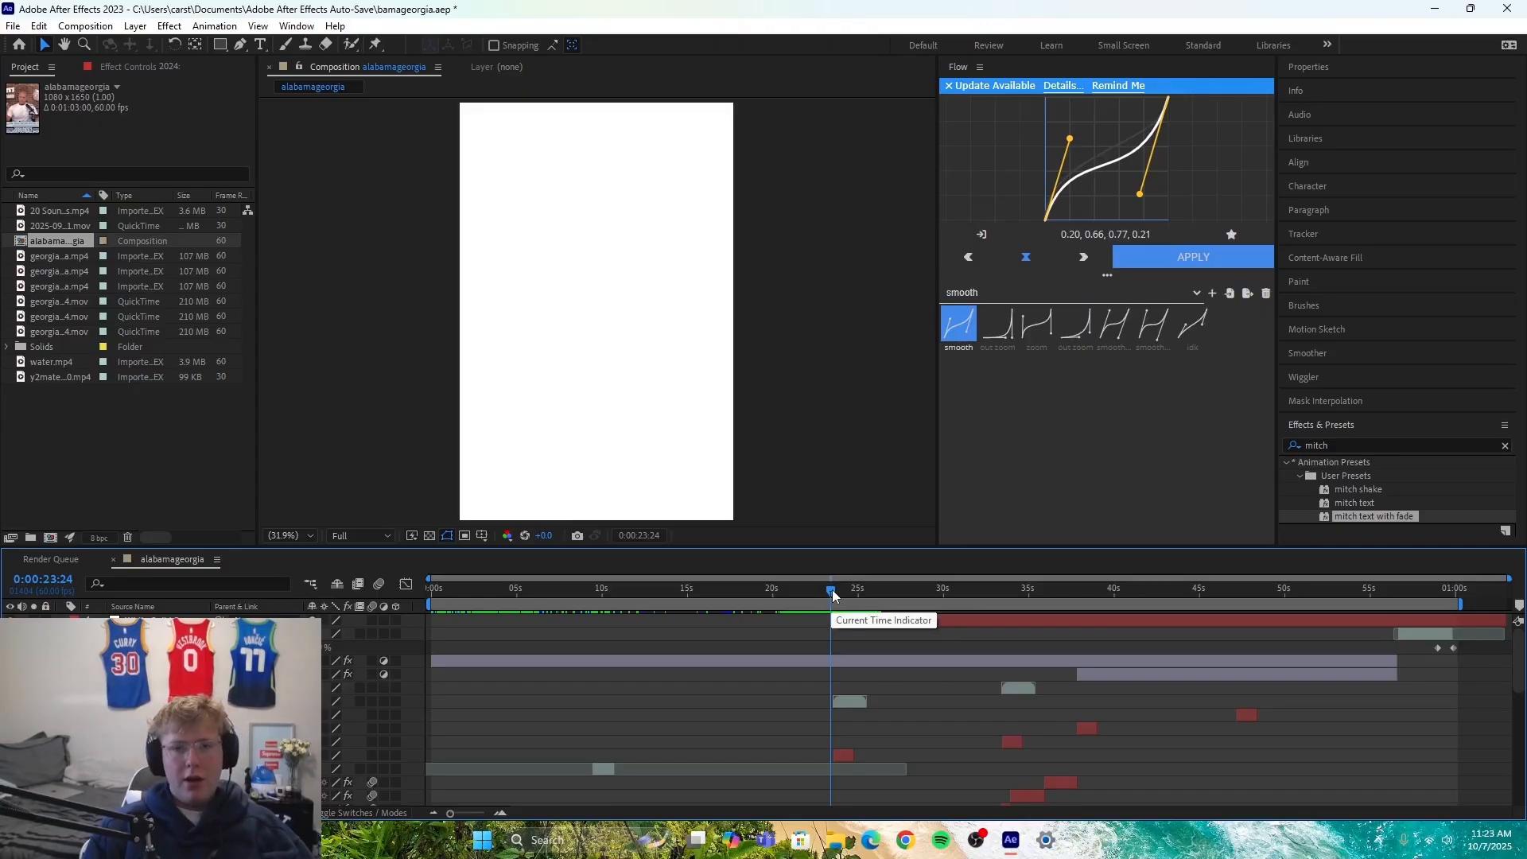
Step: Split the white solid at 0:00:24:31 and delete the part after it, leaving a short flash at the touchdown
drag(832, 589, 851, 608)
click(848, 619)
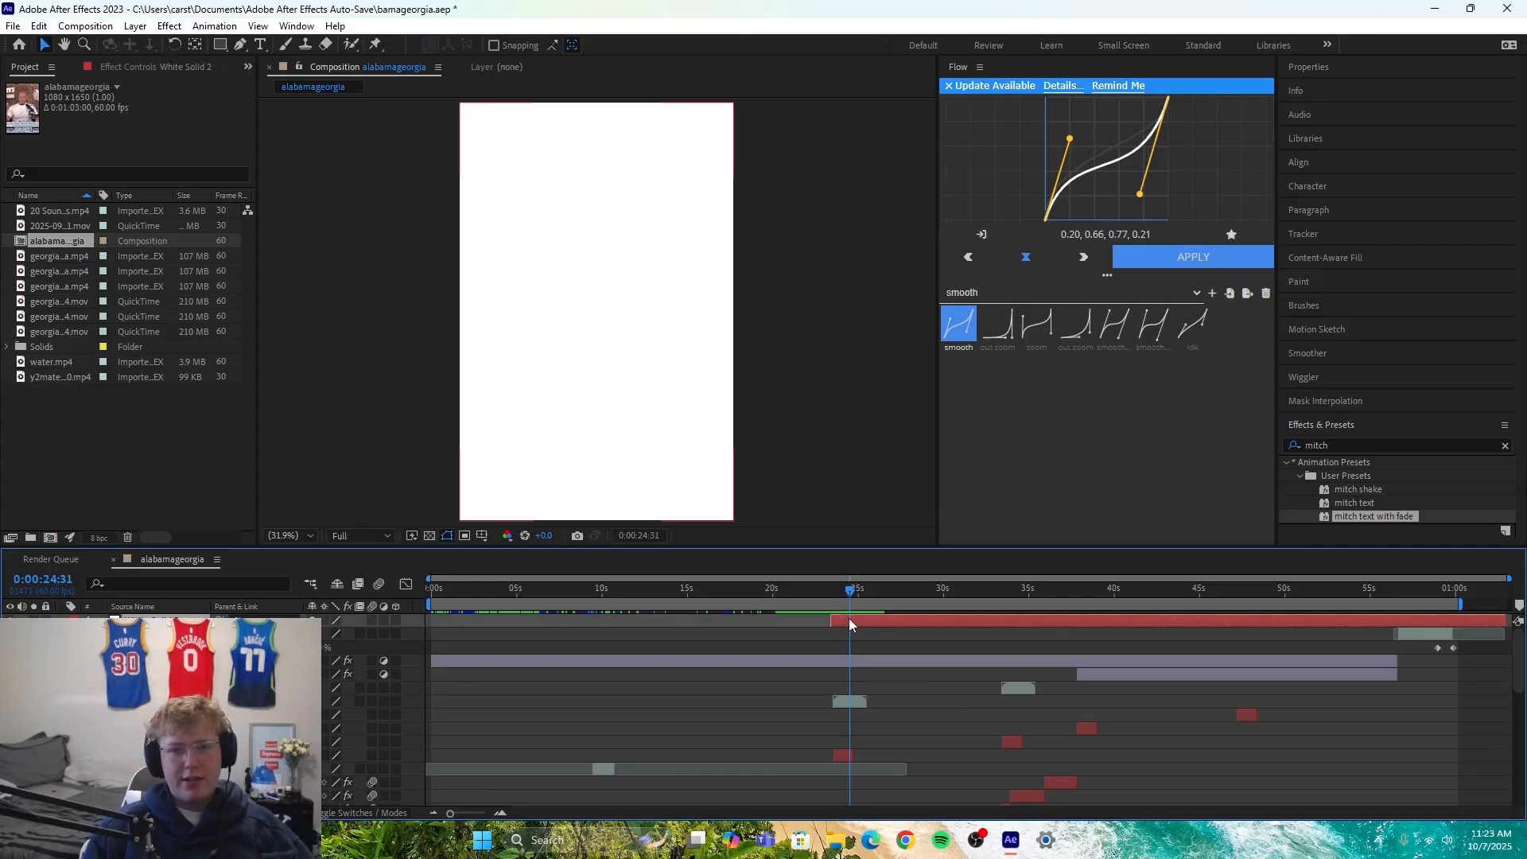
key(ctrl+shift+d)
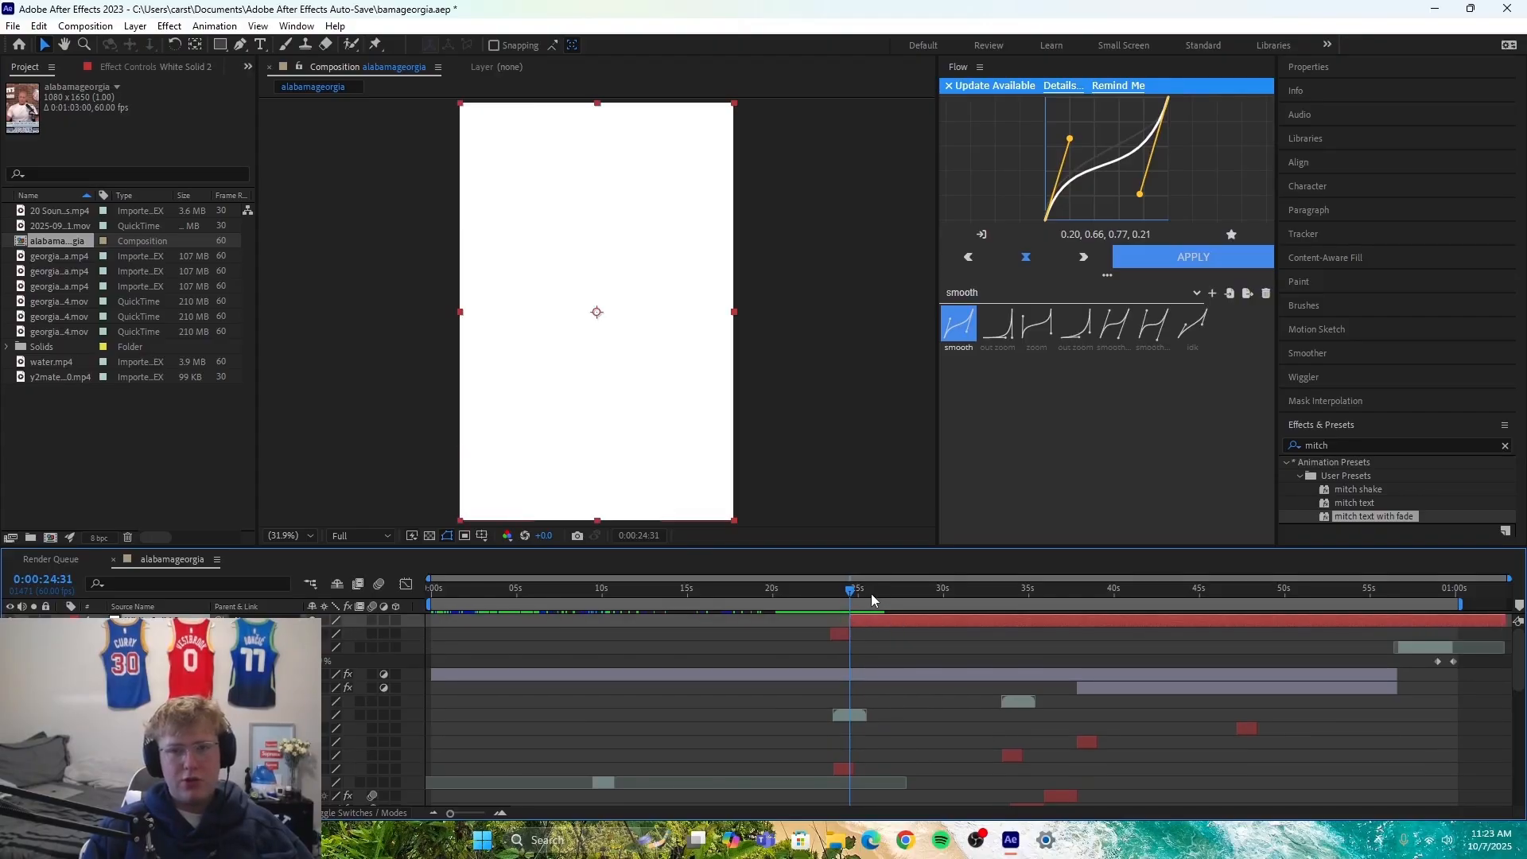
key(Delete)
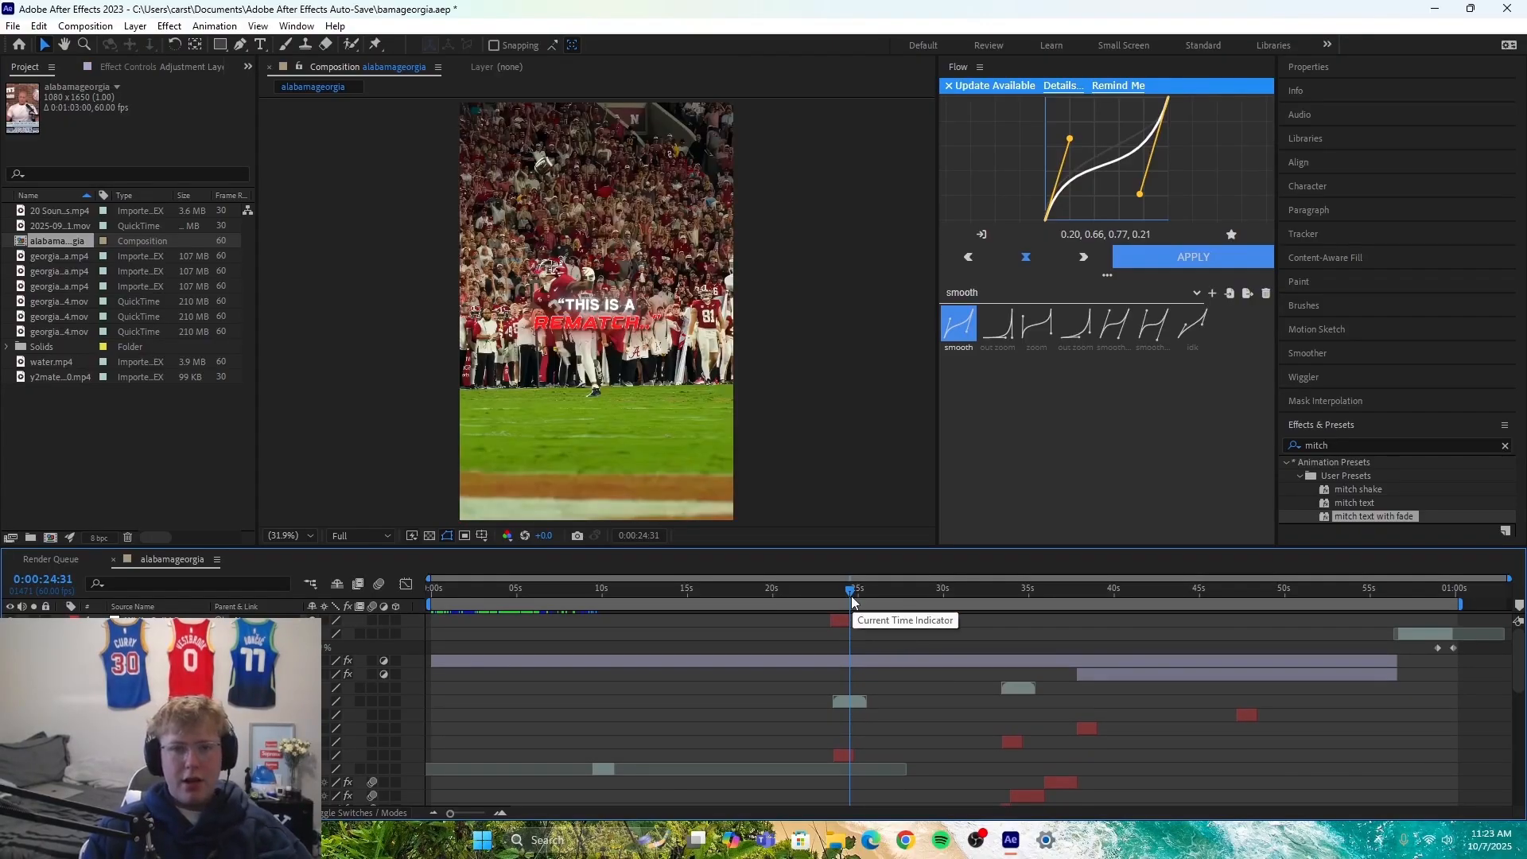
Step: Keyframe the white solid's opacity from partly transparent at 0:00:23:24 down to fully transparent at 0:00:24:30
drag(850, 597, 841, 596)
click(837, 618)
key(i)
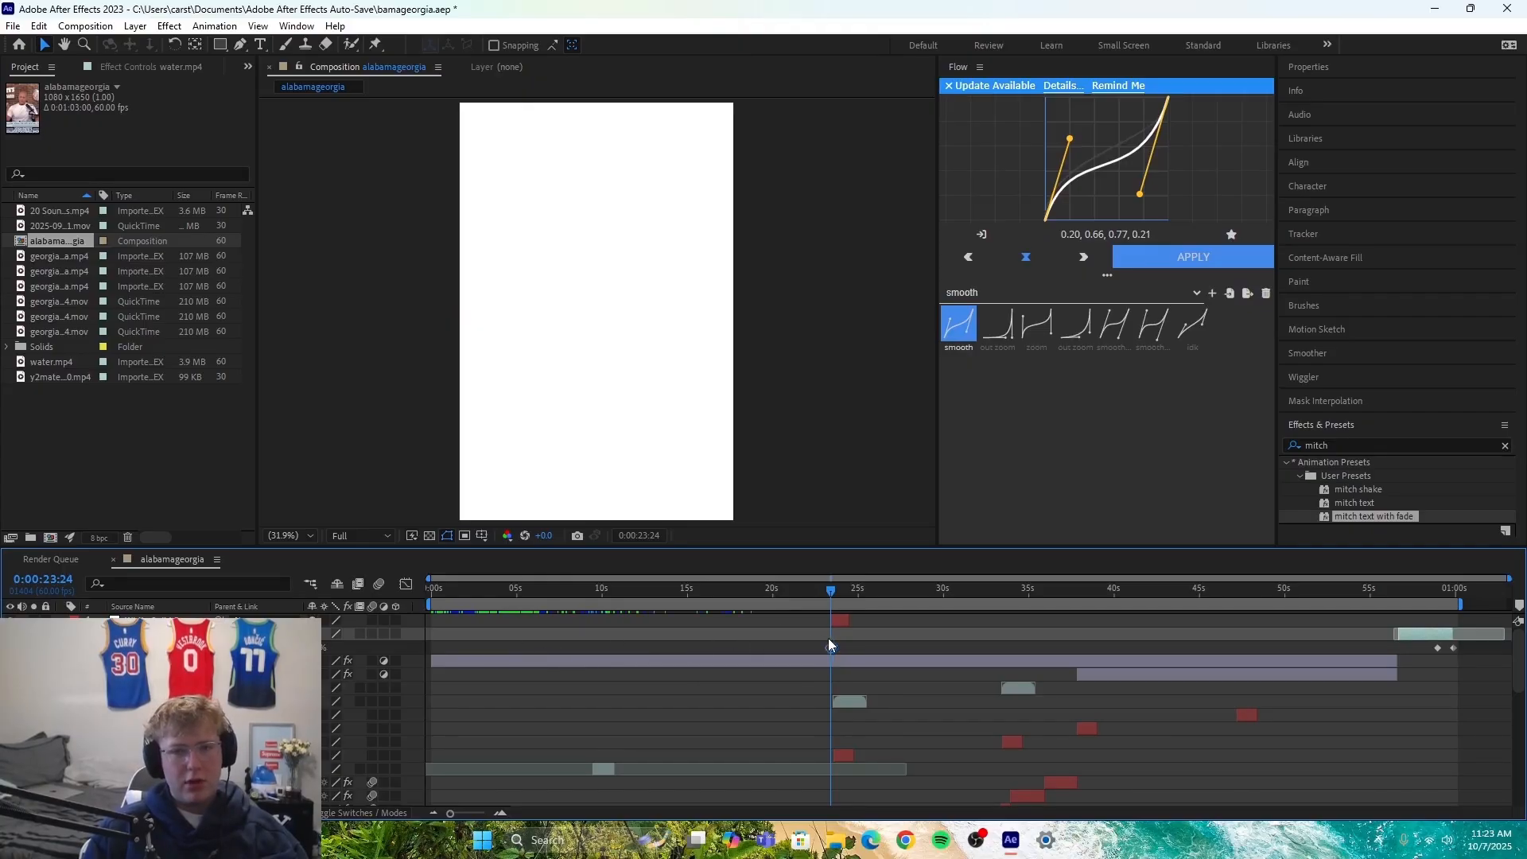
click(837, 619)
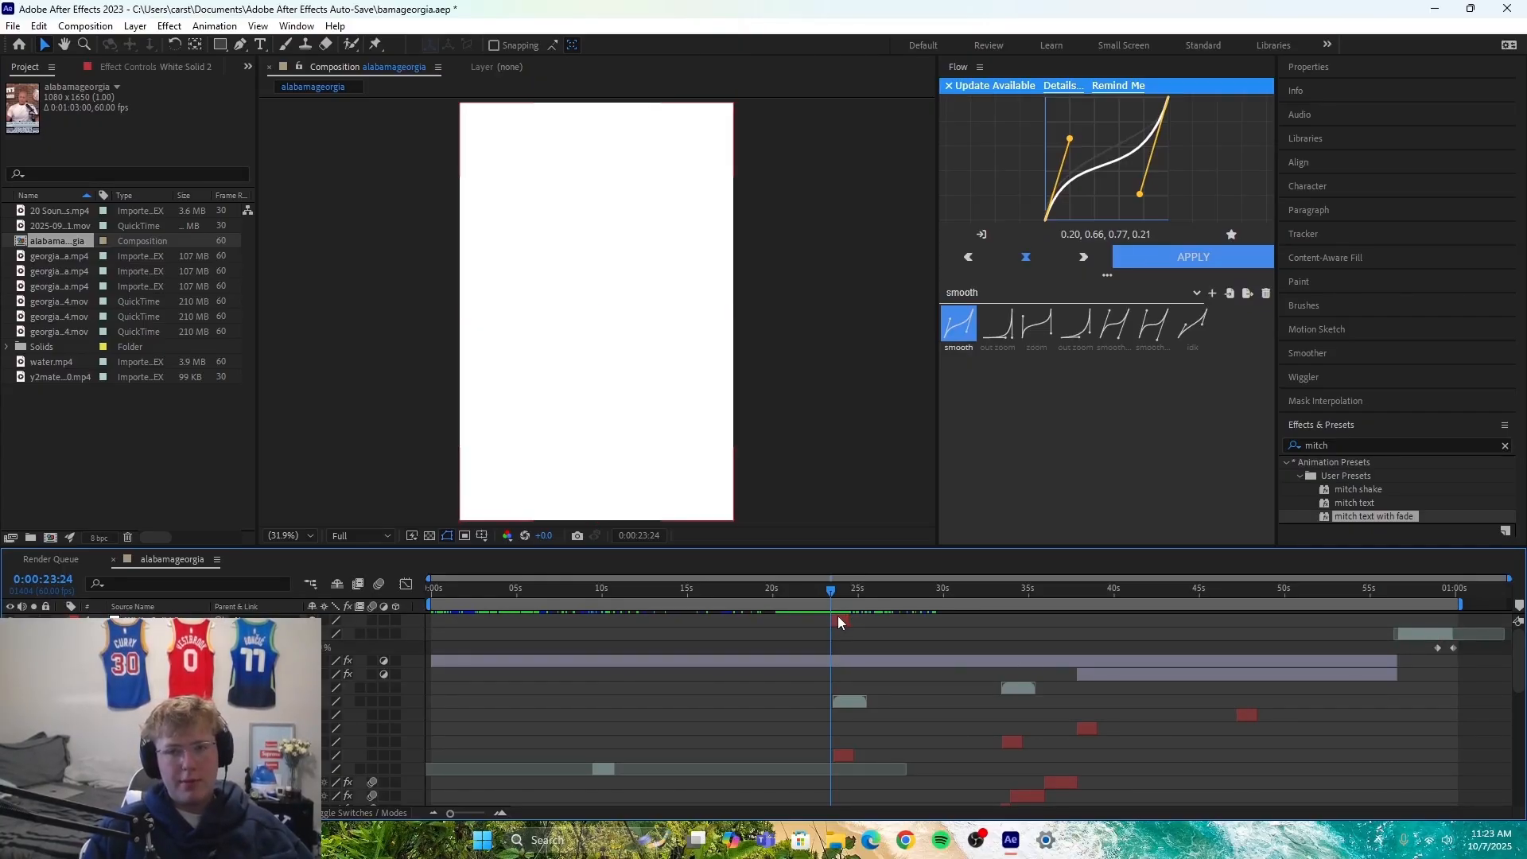
click(842, 618)
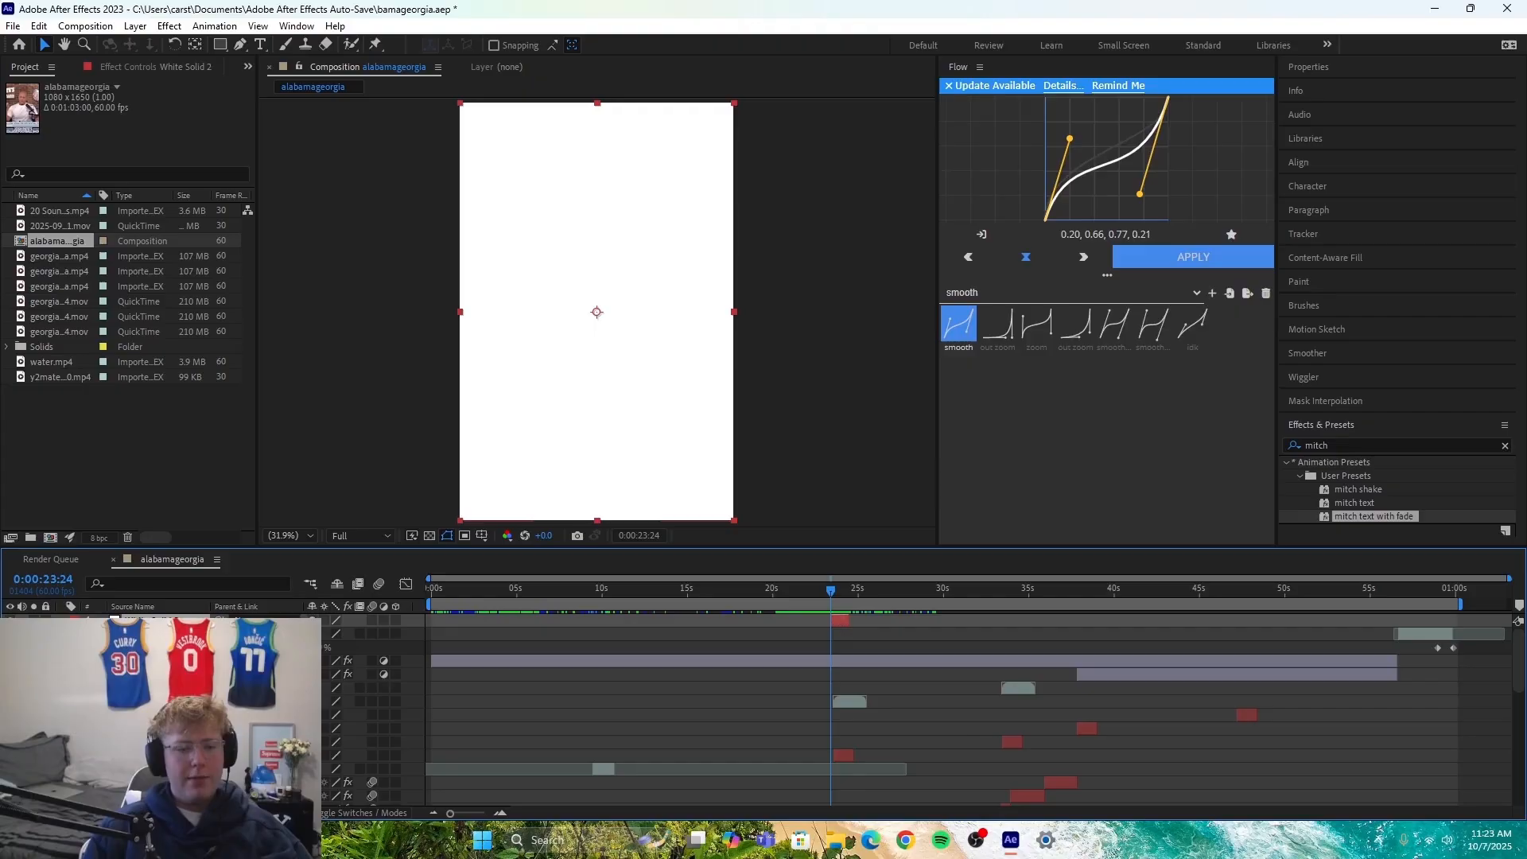
key(t)
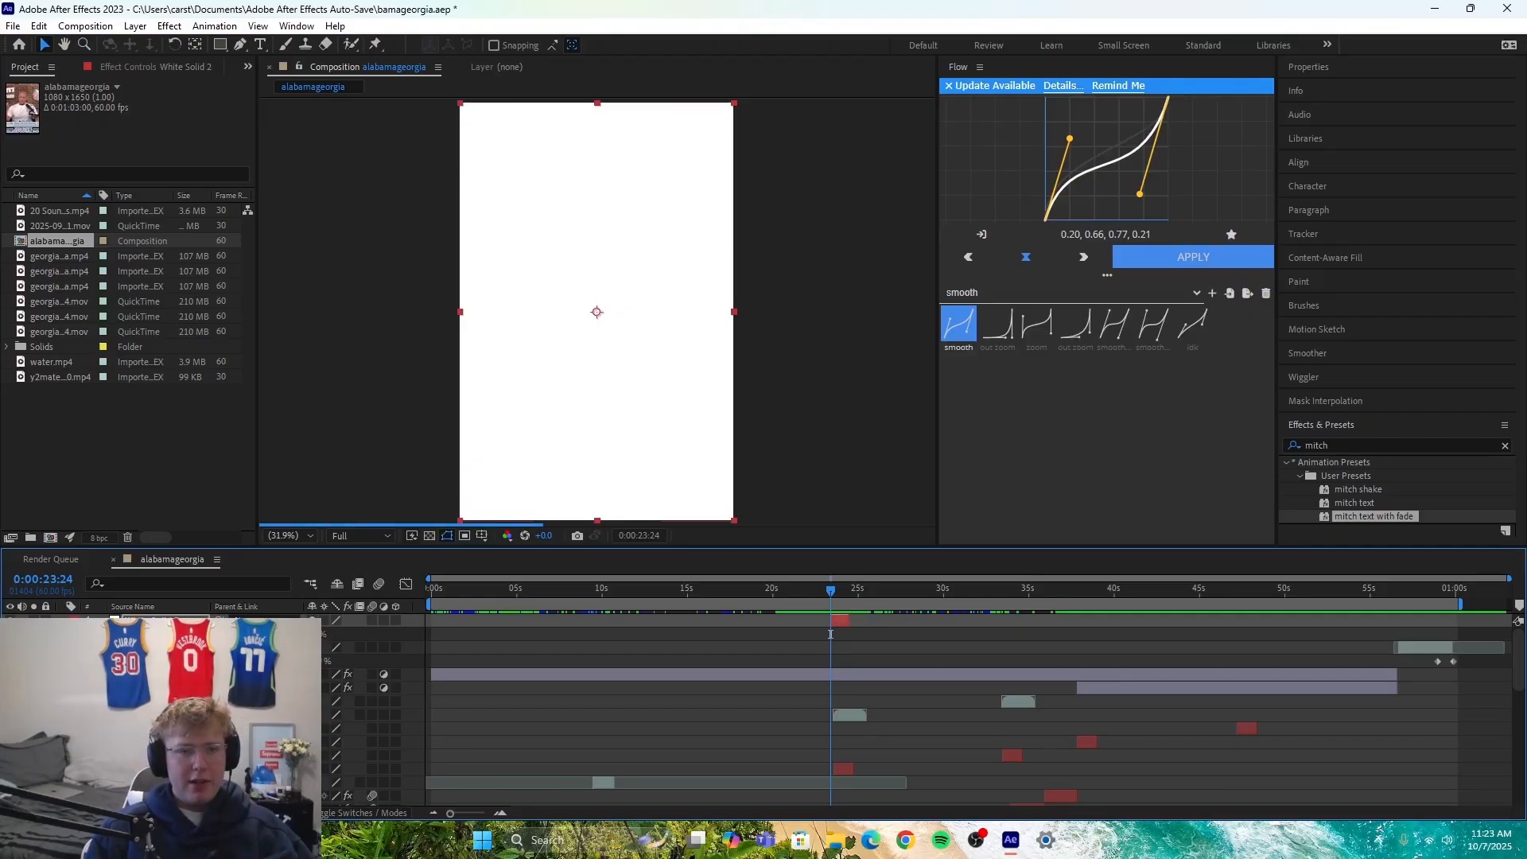
drag(314, 634, 294, 634)
click(131, 634)
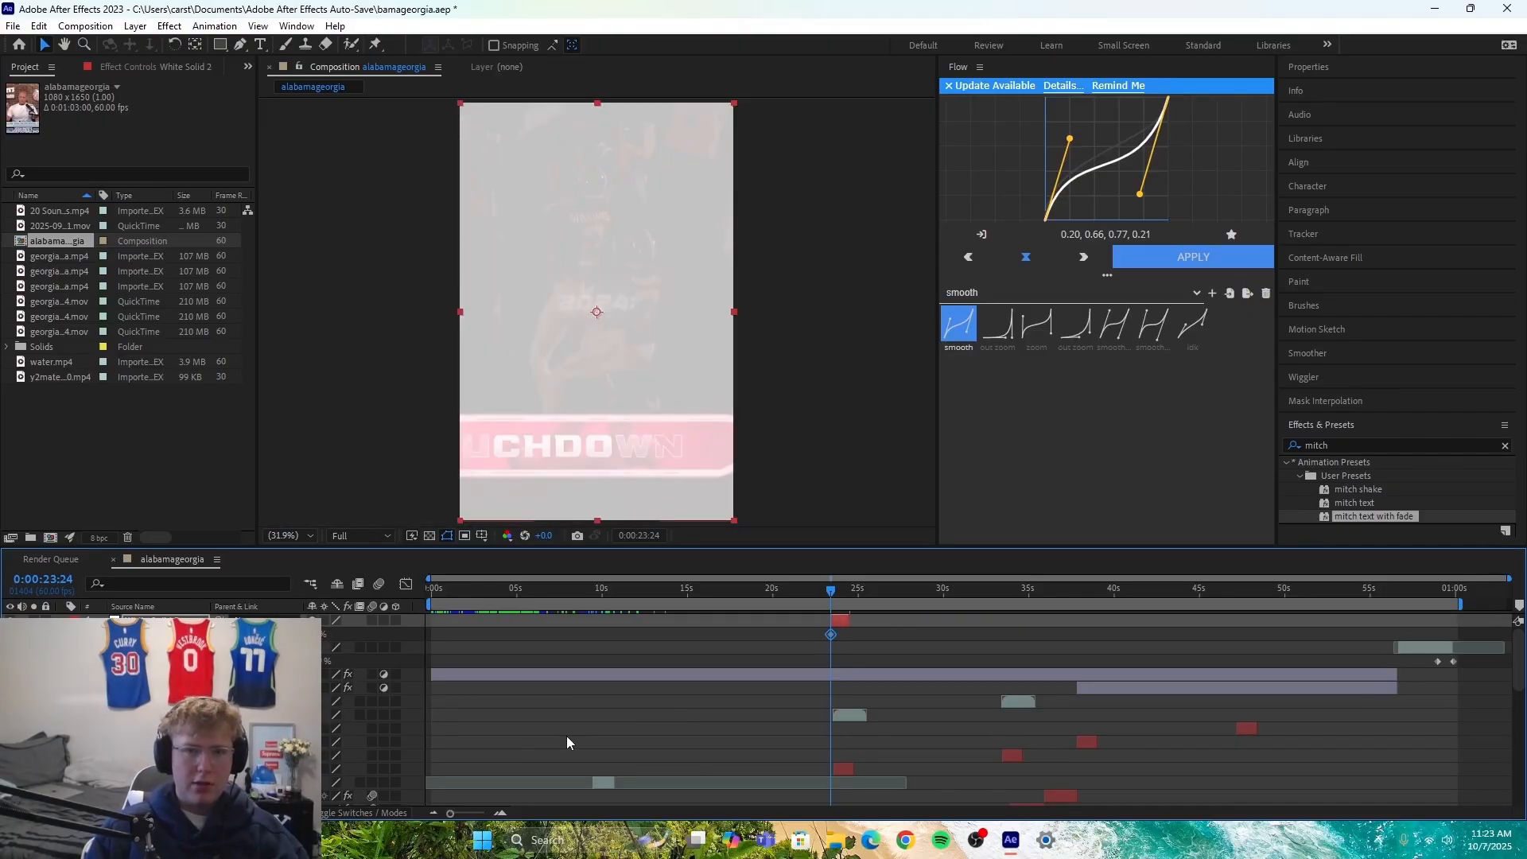
key(space)
drag(317, 634, 270, 634)
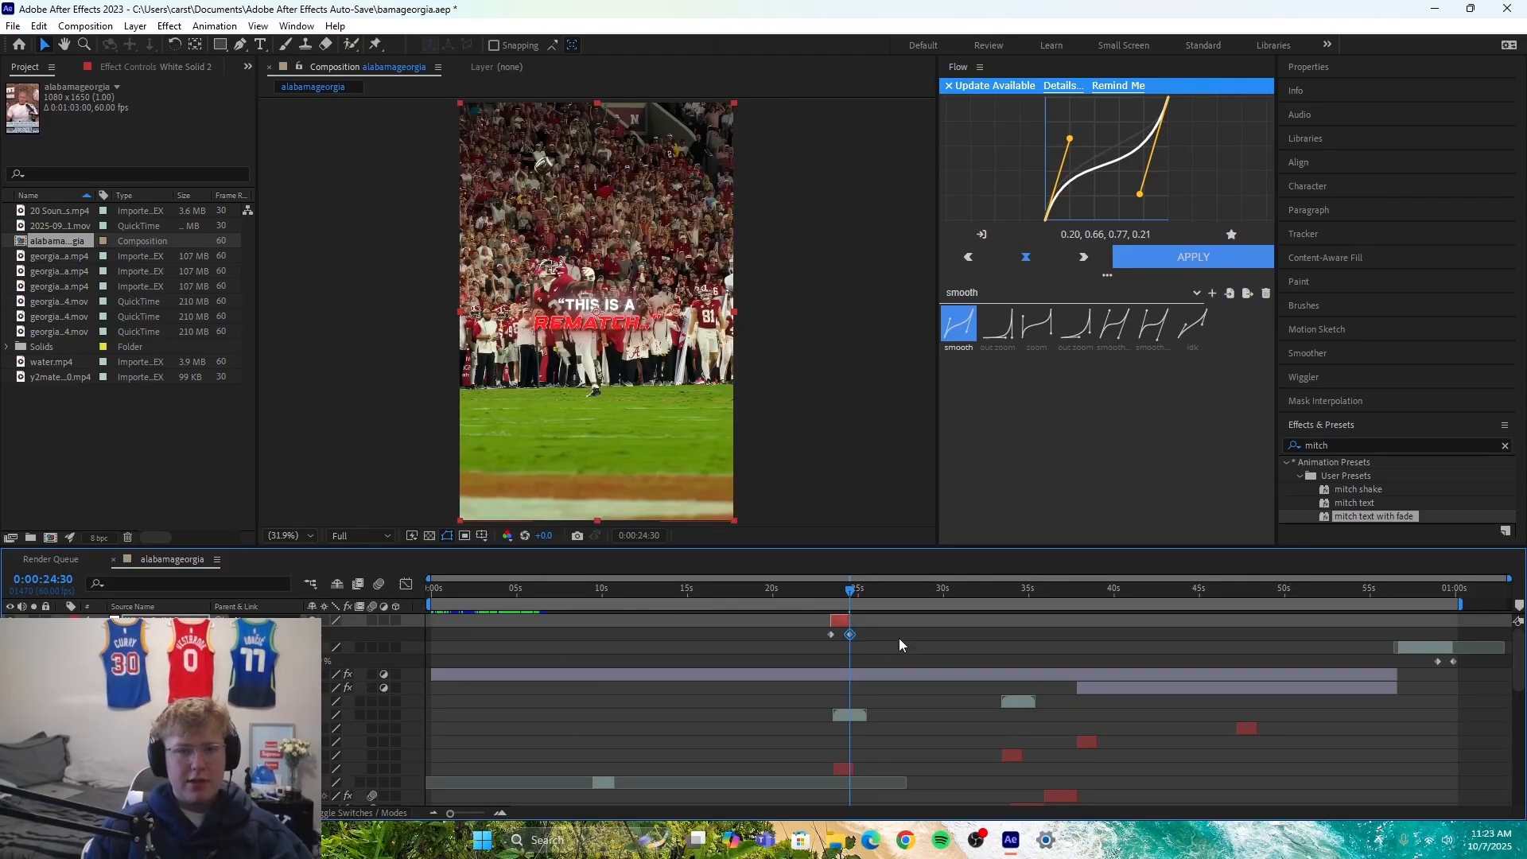
Step: Ease both opacity keyframes of the white solid with a fast-start Flow curve of 0.00, 0.56, 0.32, 1.00
drag(894, 627, 810, 648)
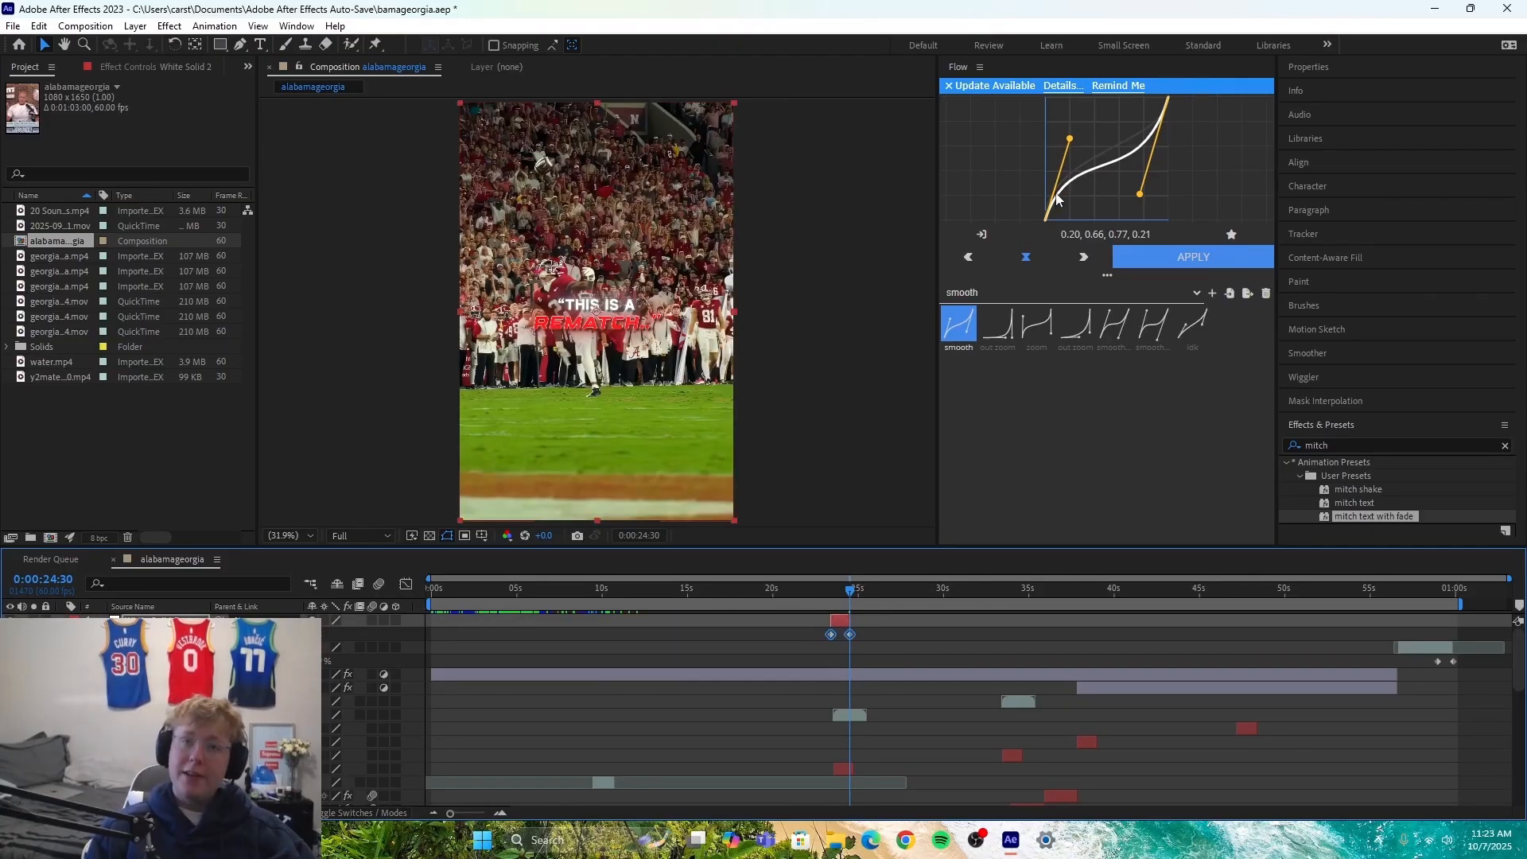
click(1070, 143)
drag(1070, 143, 1044, 152)
drag(1140, 194, 1085, 112)
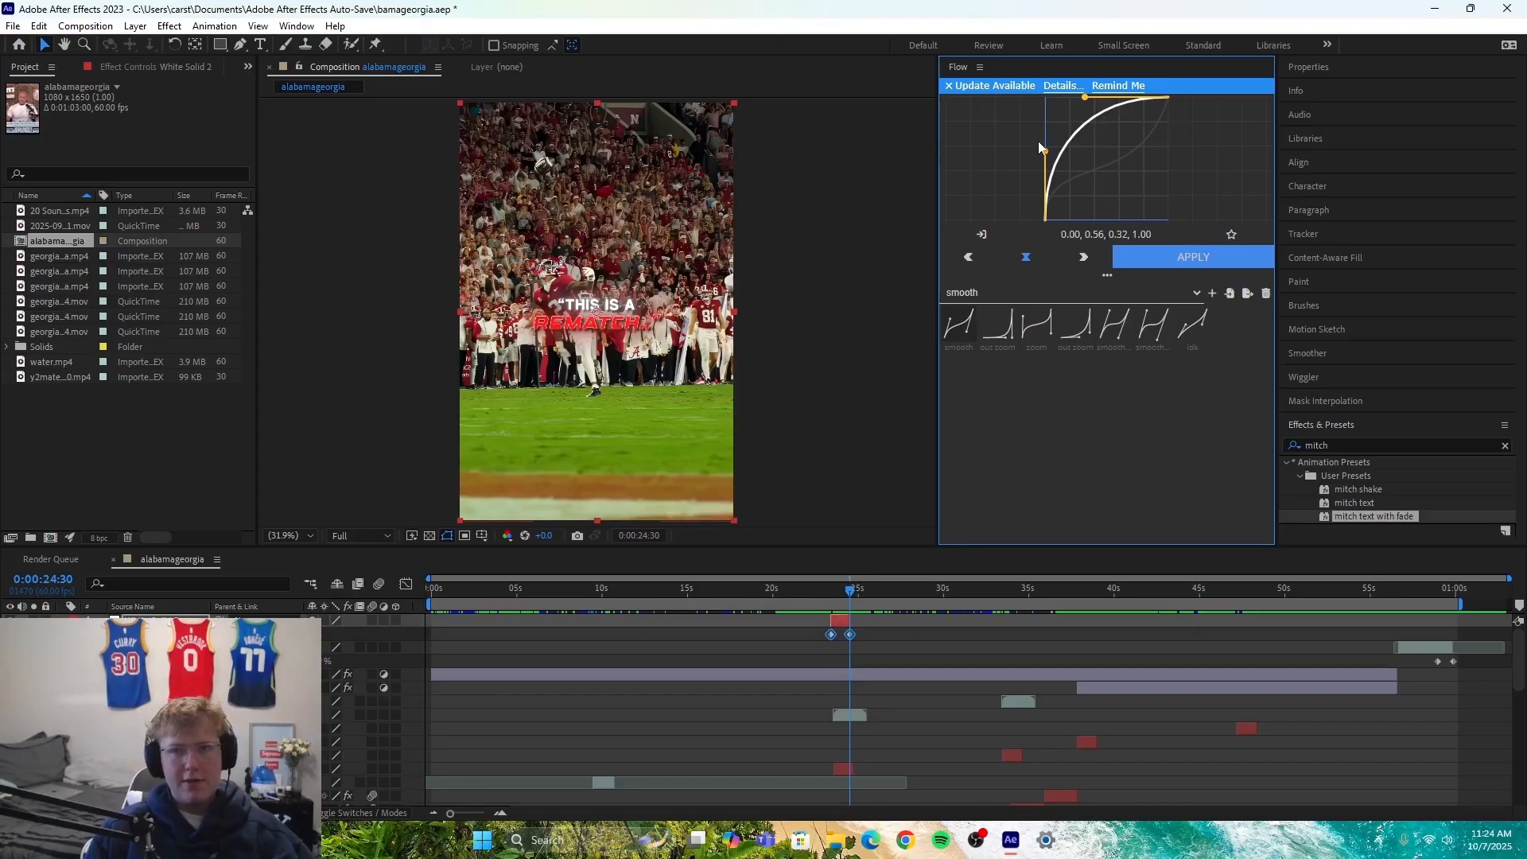
click(1157, 256)
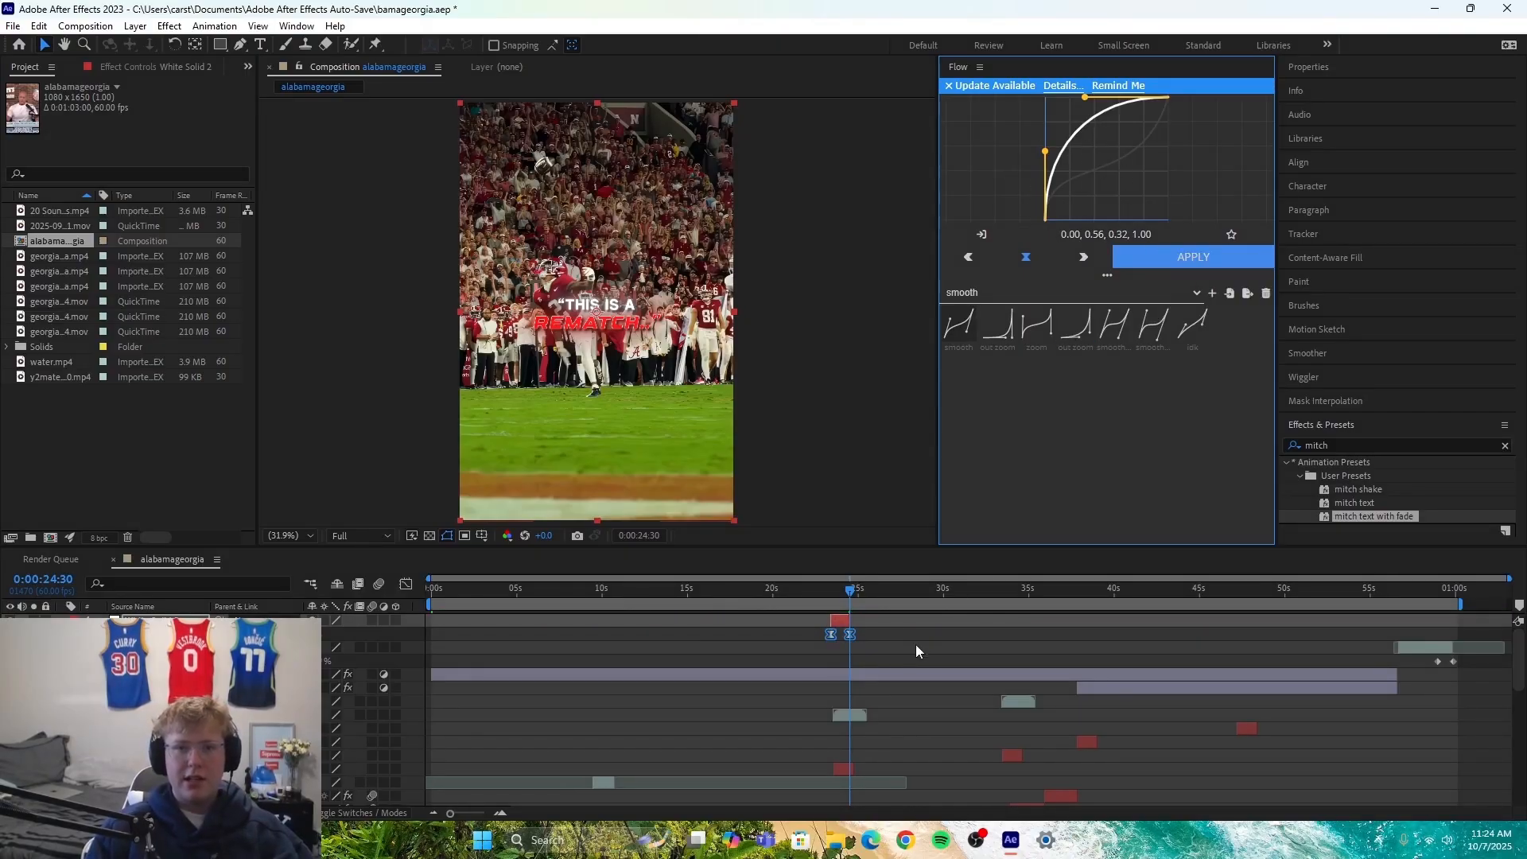
Step: Try the white solid flash earlier in the 2024 clip, starting at 0:00:21:37, and delete the solid
click(827, 595)
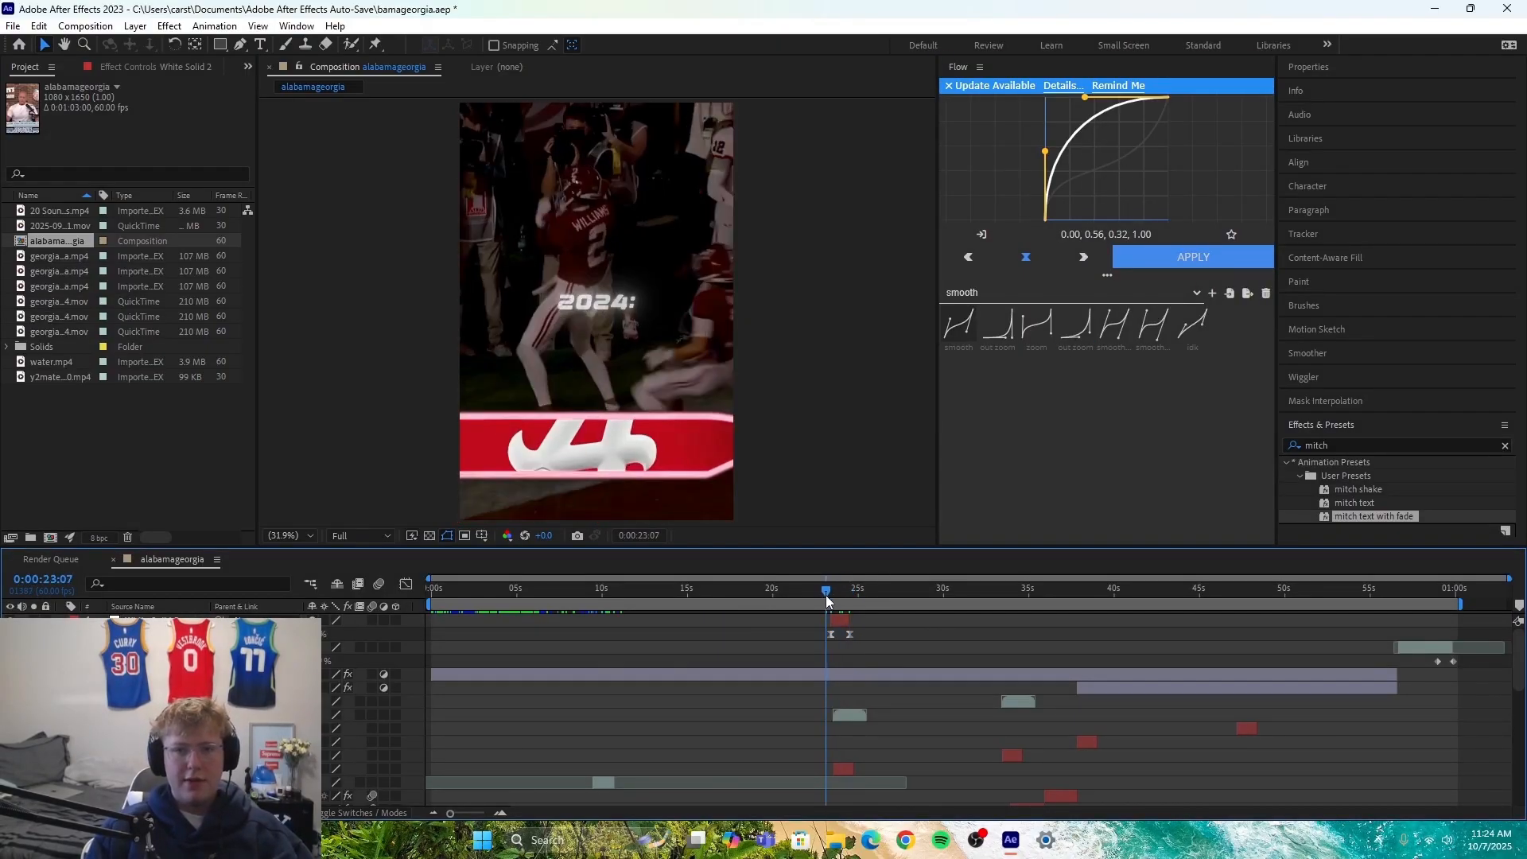
click(823, 596)
drag(832, 623, 795, 599)
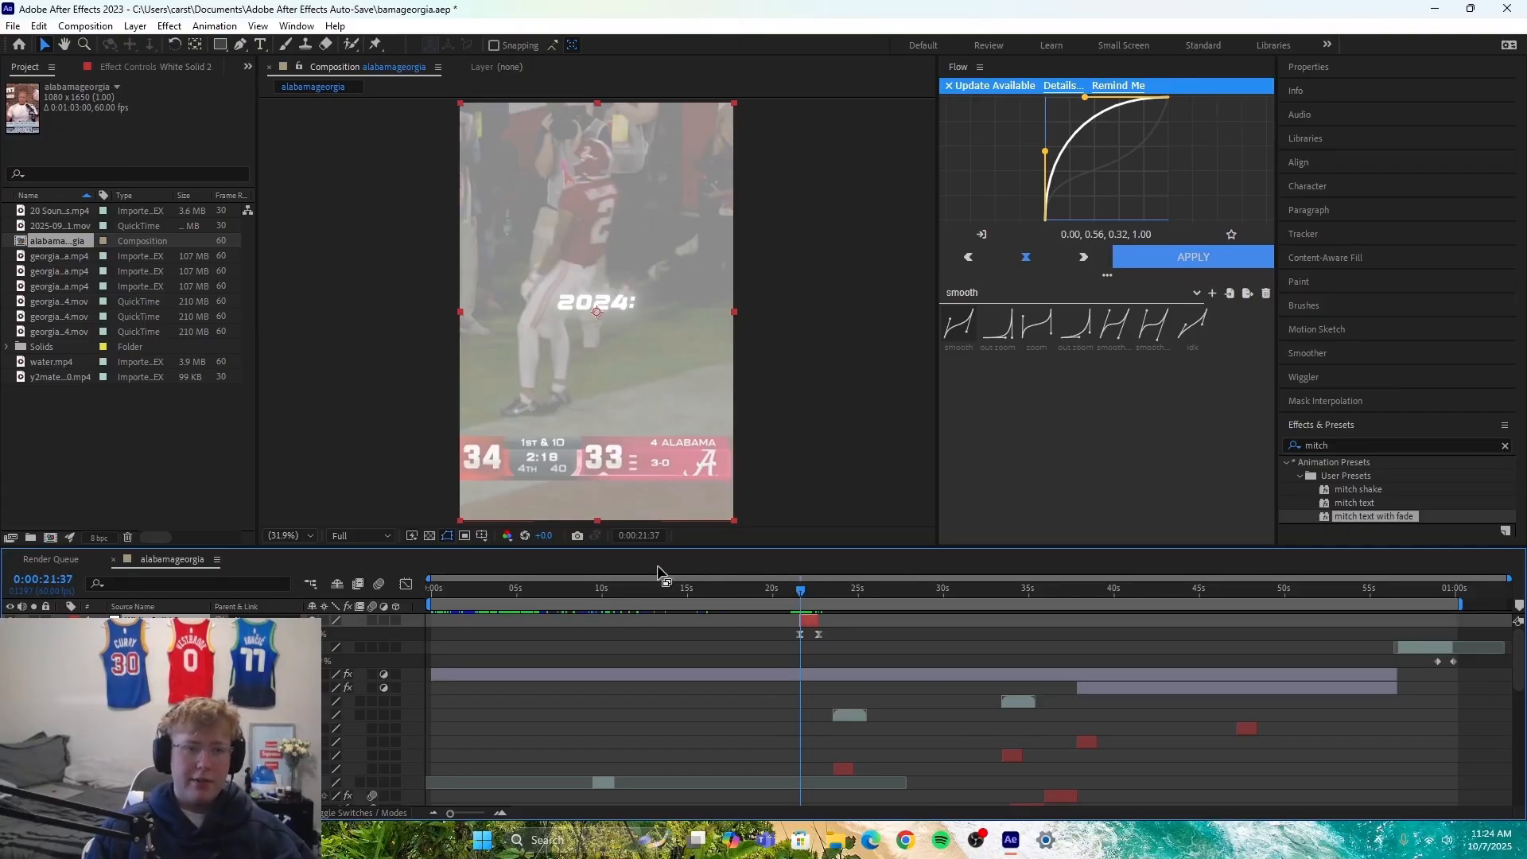
drag(808, 587, 811, 621)
key(Delete)
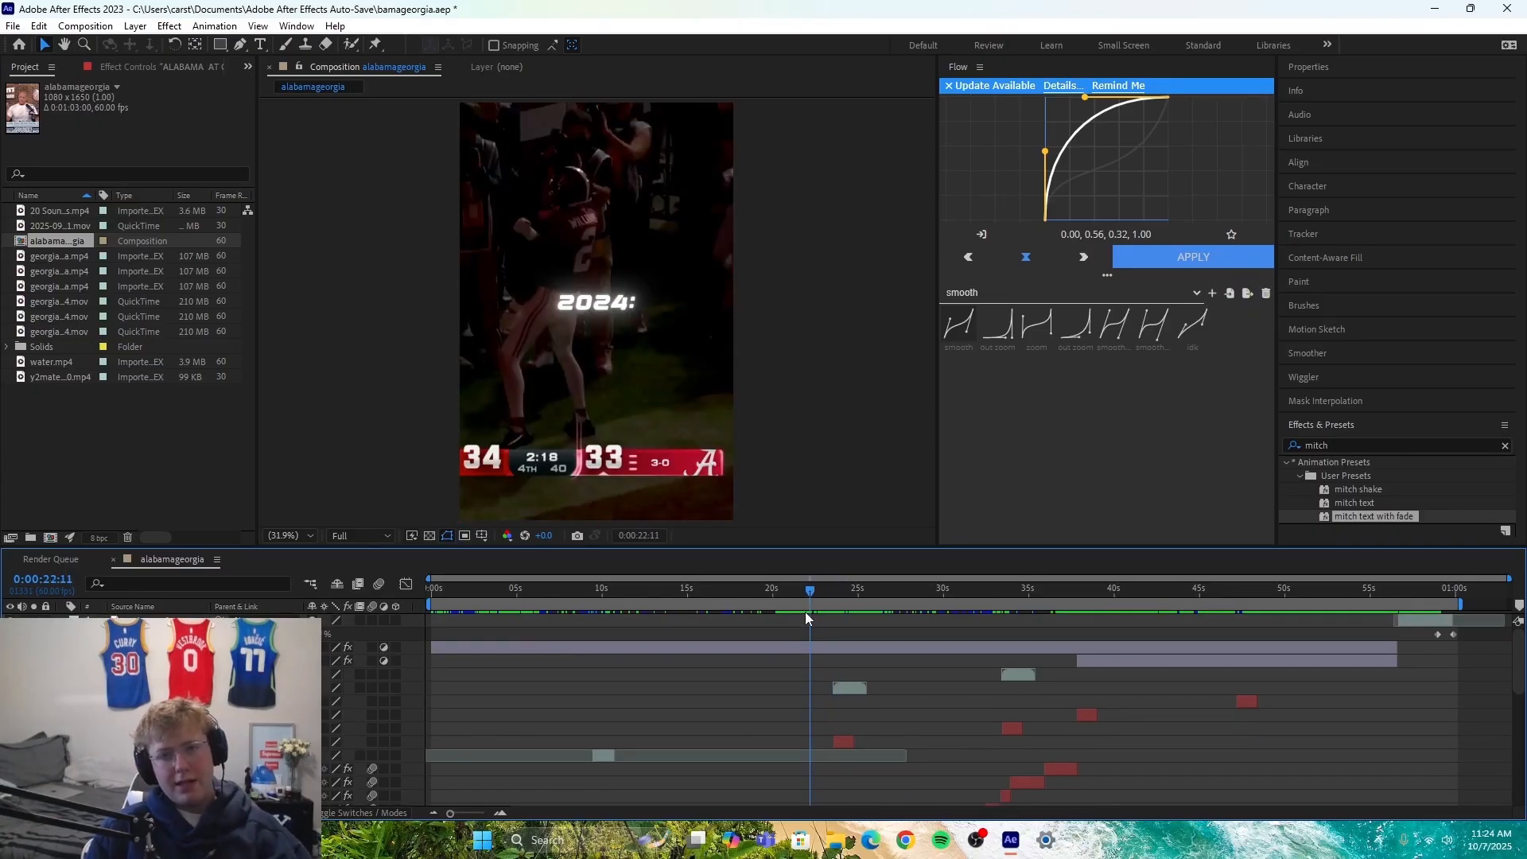
Step: Scrub between the start of the finished composition and the 2024 game clip to examine the shots and their layers
scroll(879, 733, down, 5)
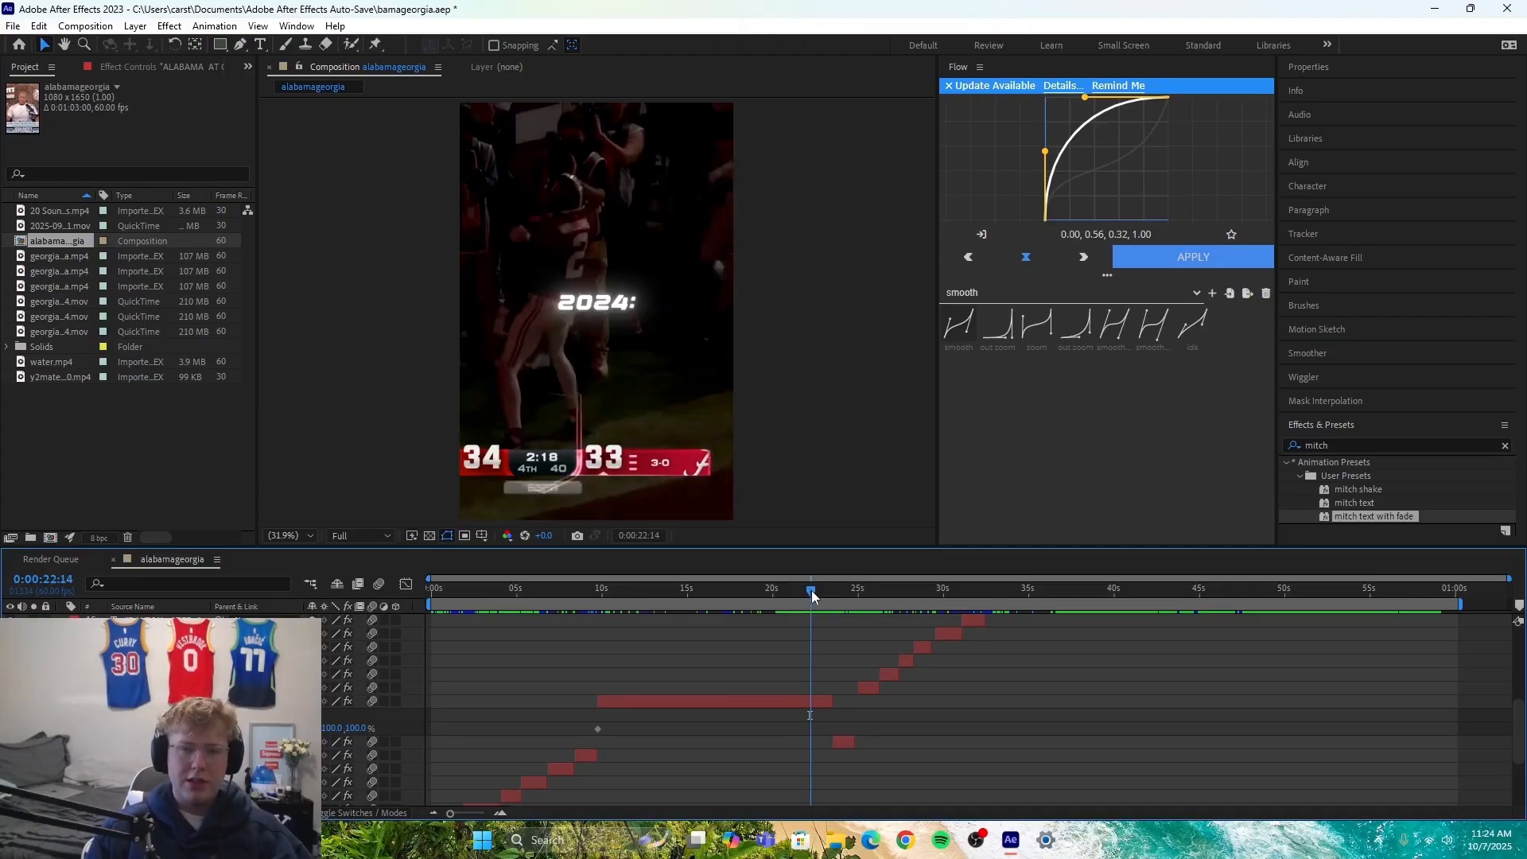
drag(811, 590, 684, 590)
scroll(881, 684, down, 5)
scroll(762, 747, up, 3)
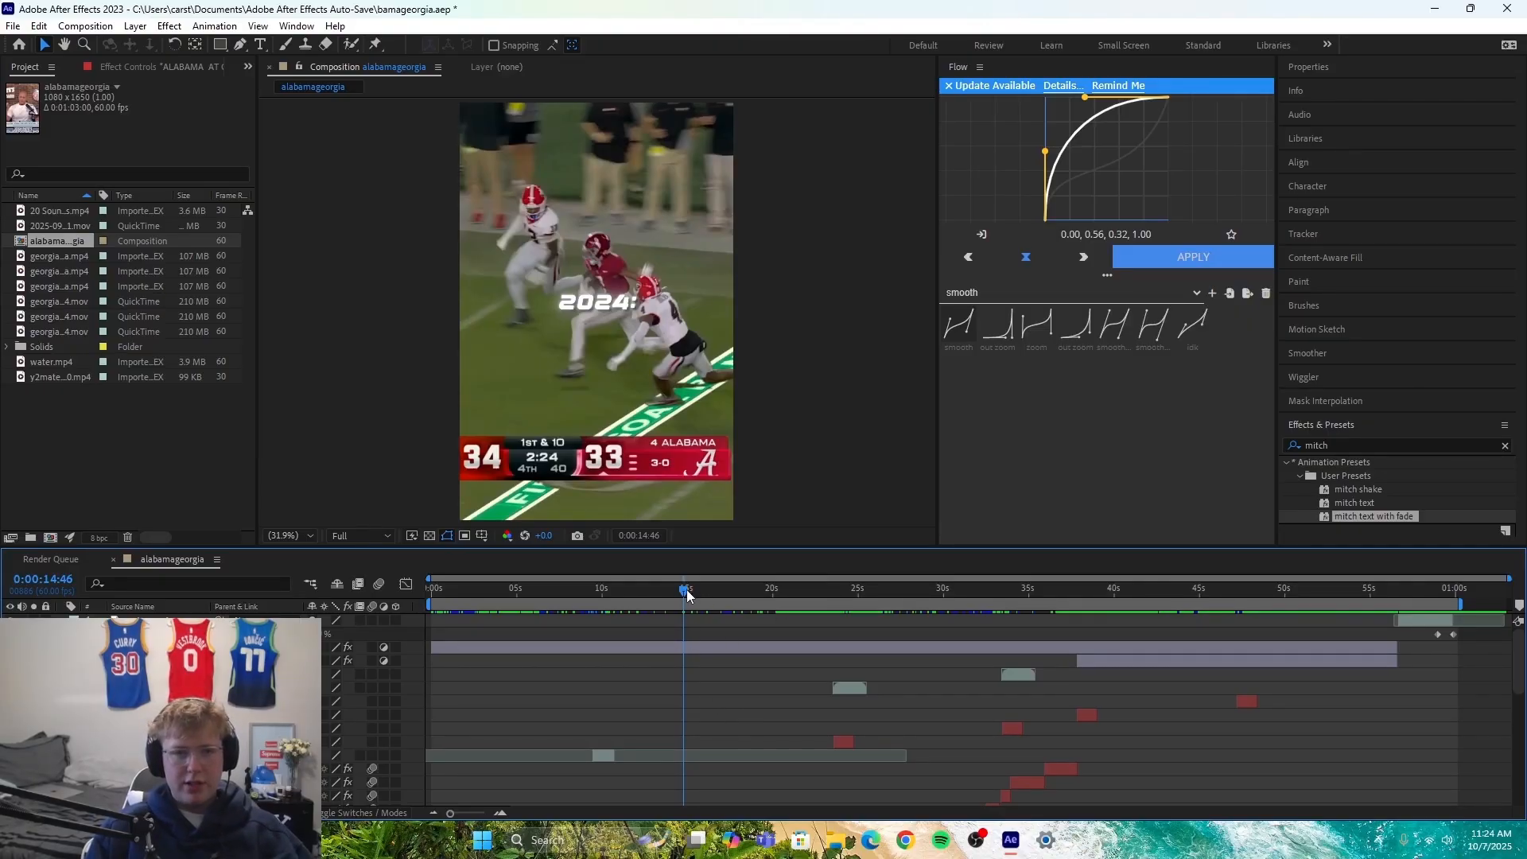
drag(689, 595, 403, 665)
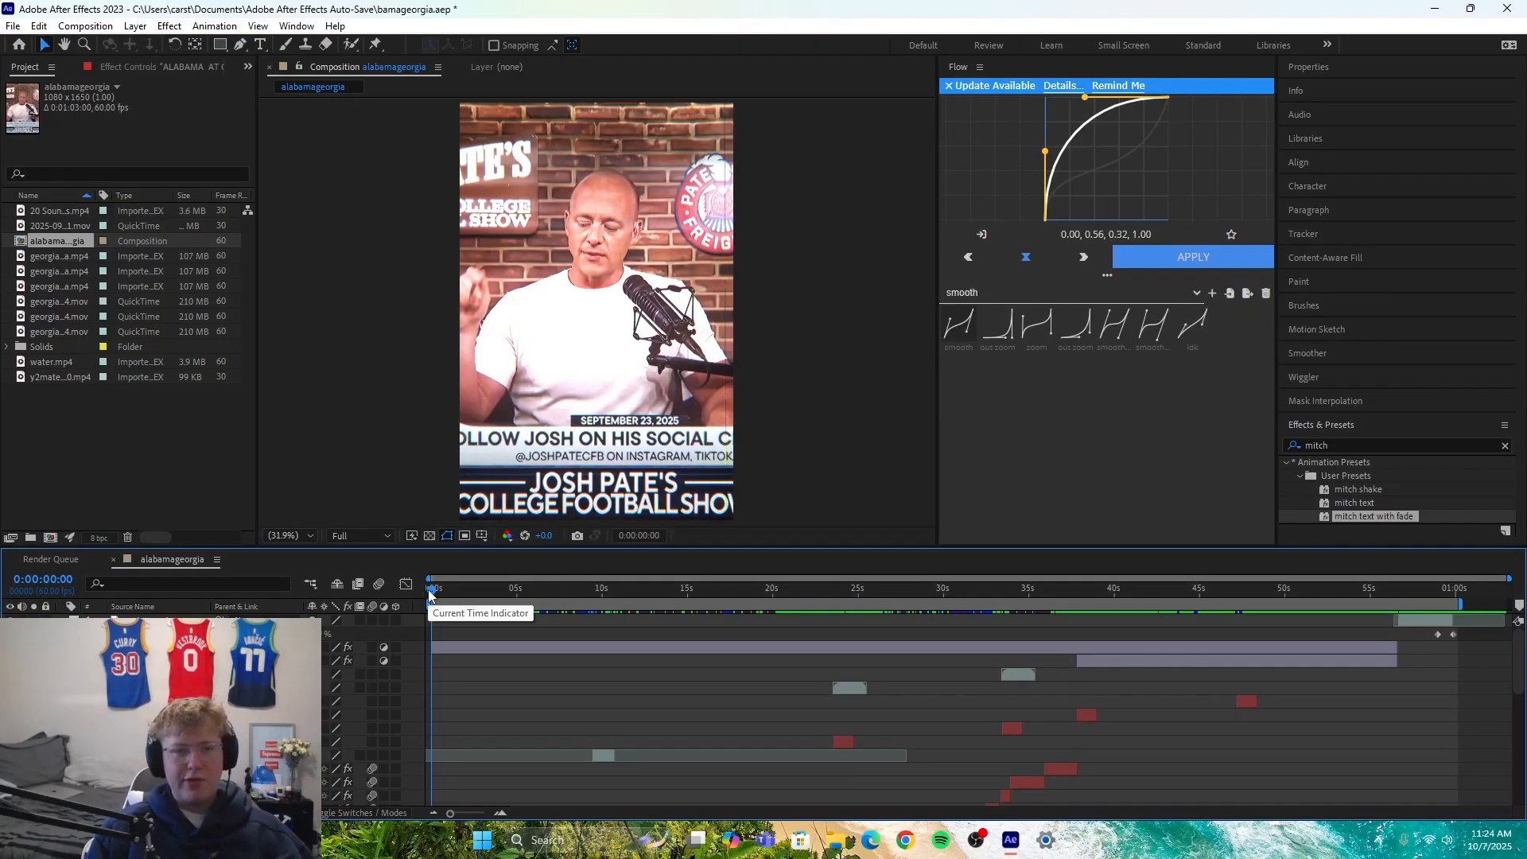
drag(428, 589, 666, 656)
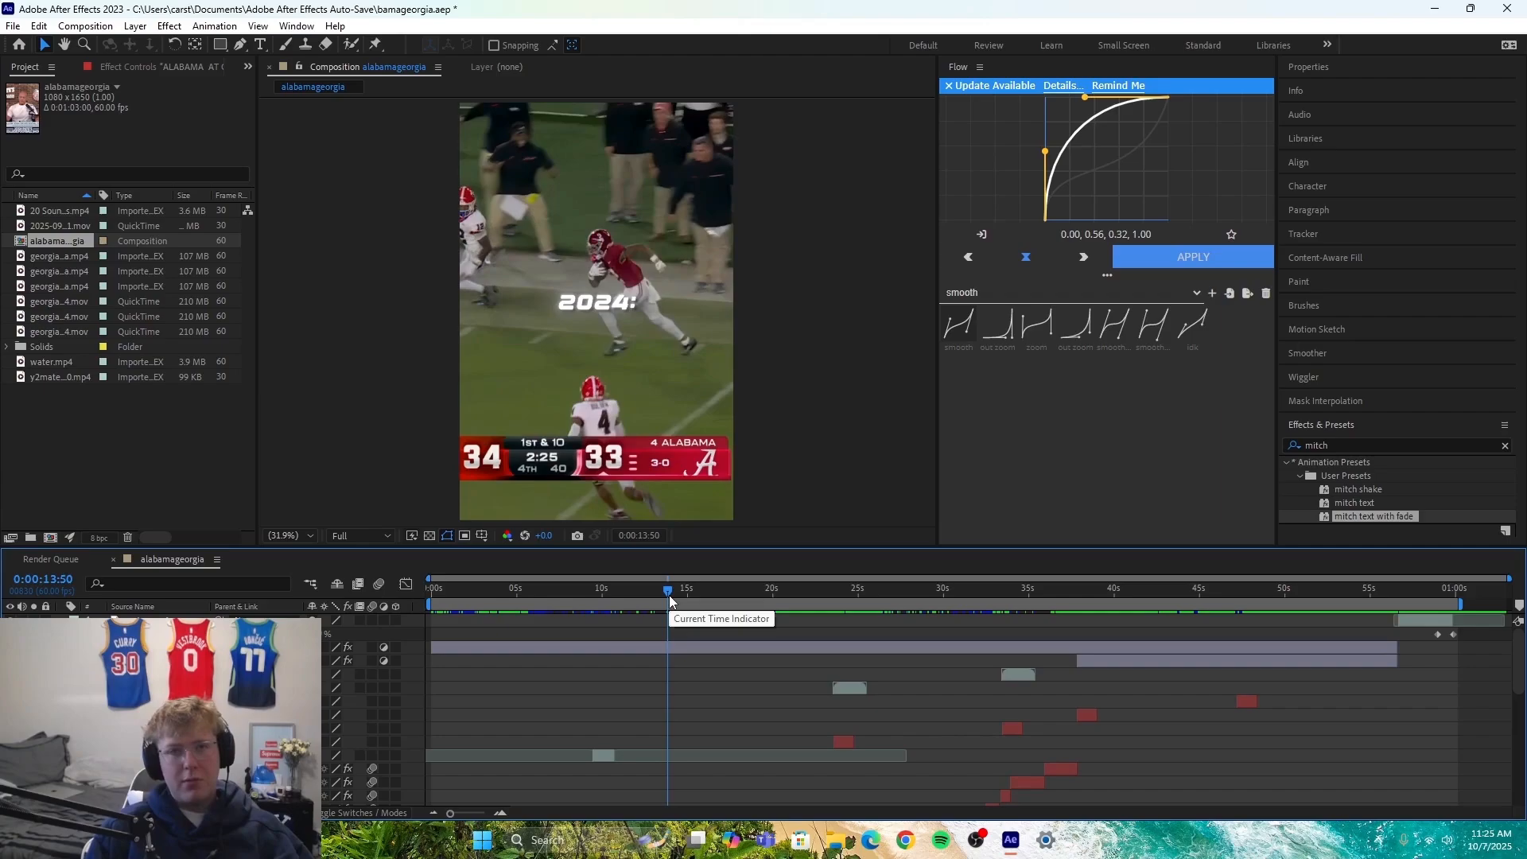
drag(670, 590, 353, 617)
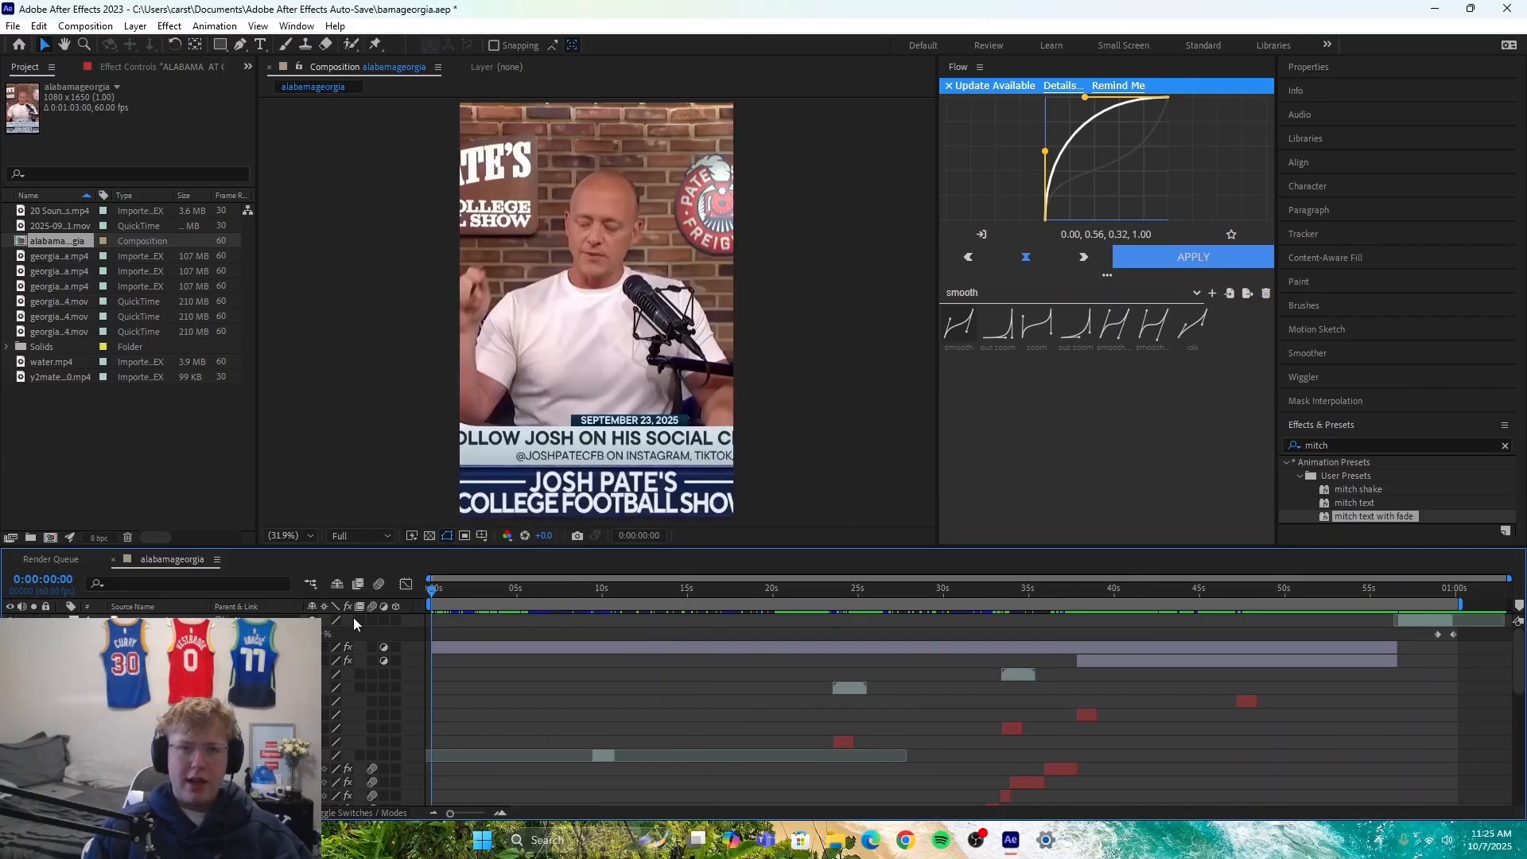